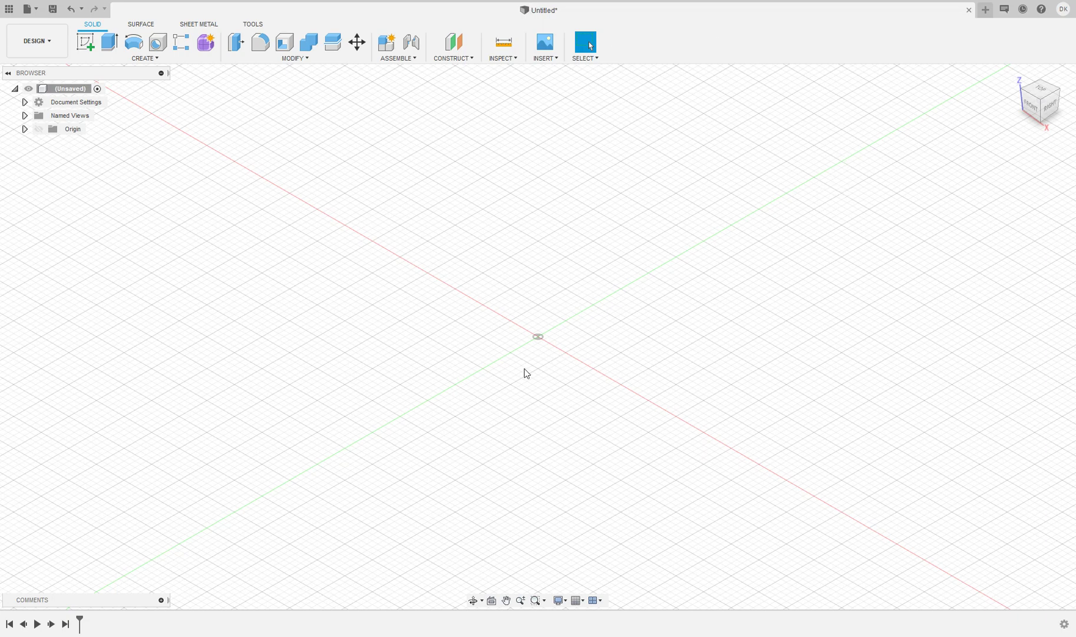
# Start a new sketch on the horizontal XY plane
pyautogui.scroll(1, 433, 338)
pyautogui.scroll(-4, 459, 340)
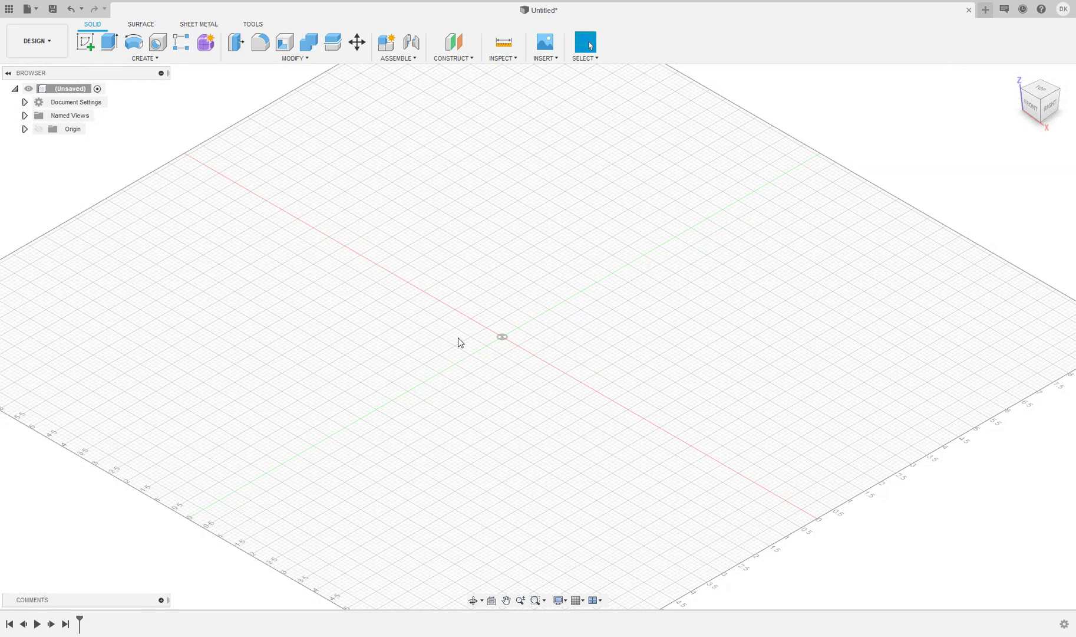
pyautogui.scroll(1, 455, 335)
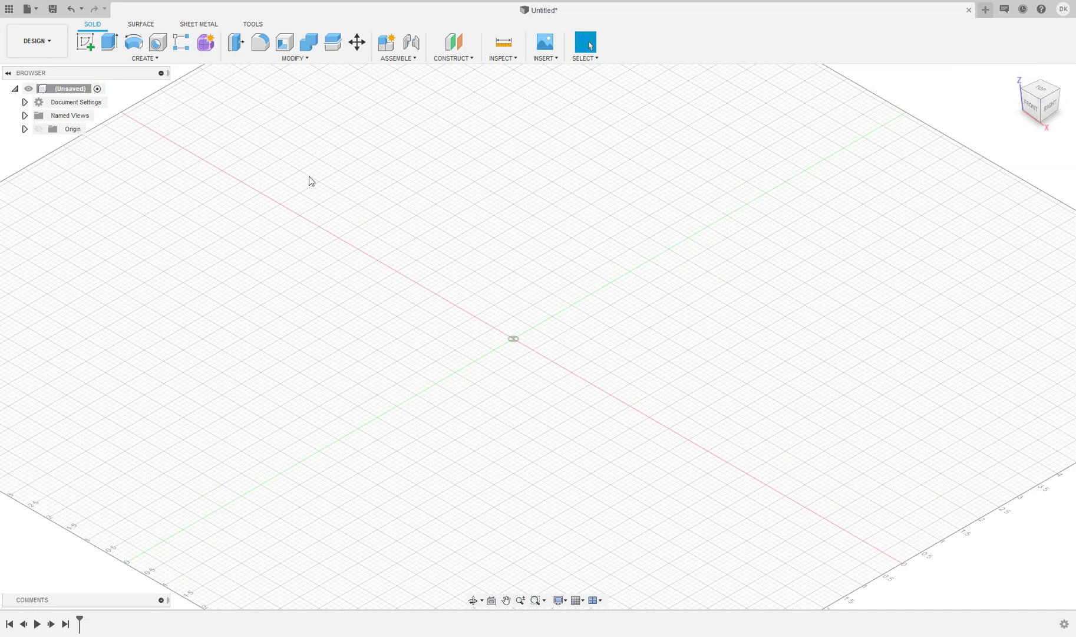
pyautogui.click(90, 39)
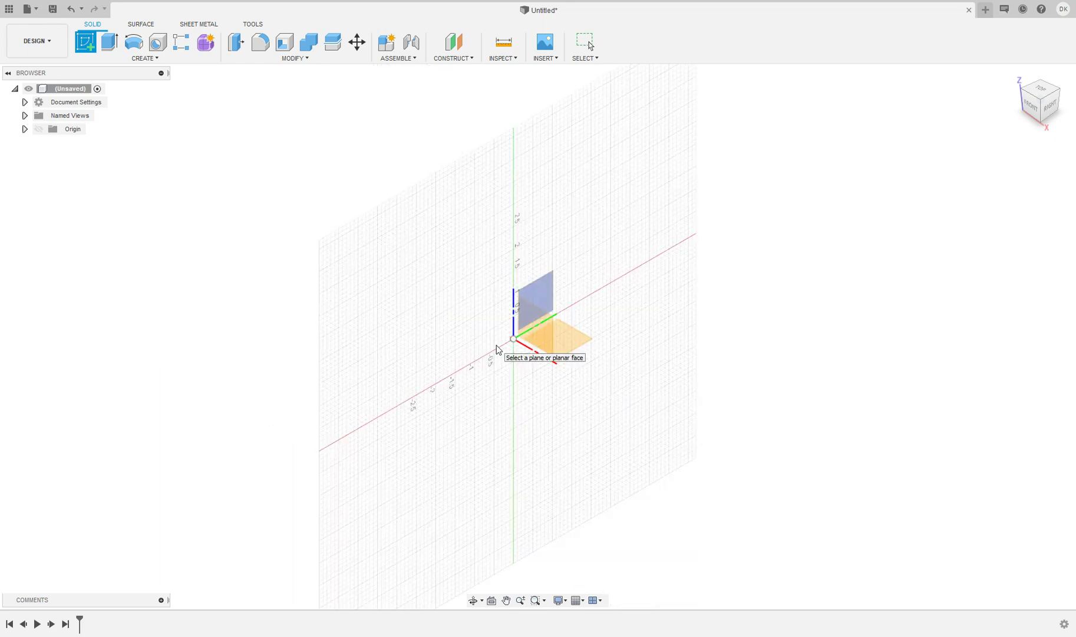
pyautogui.click(503, 382)
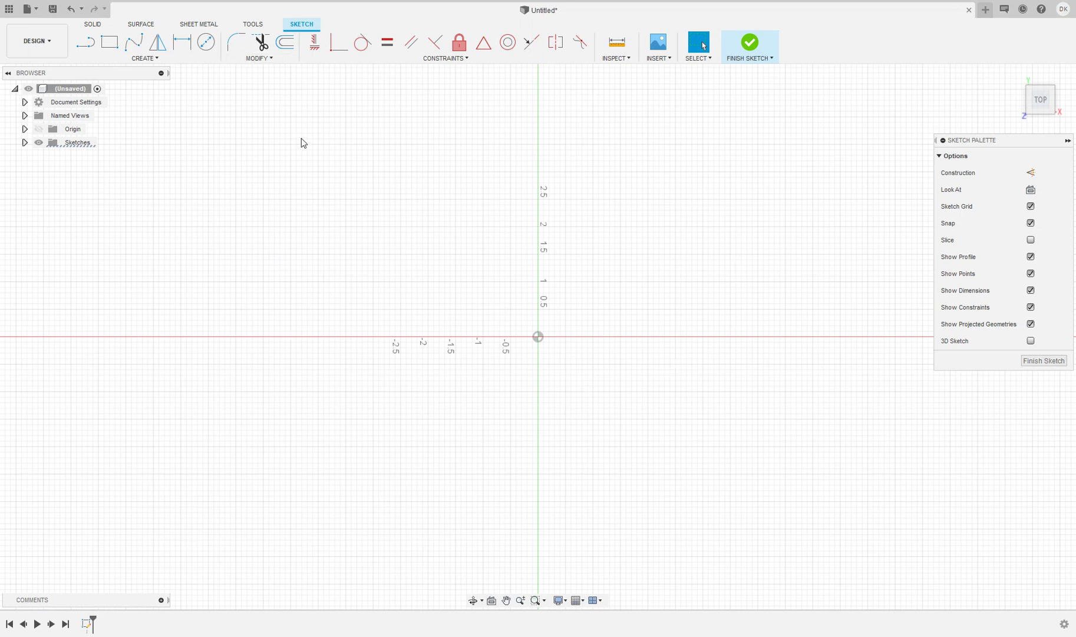
# Draw a center-diameter circle about 2 in across, centred on the origin
pyautogui.click(113, 59)
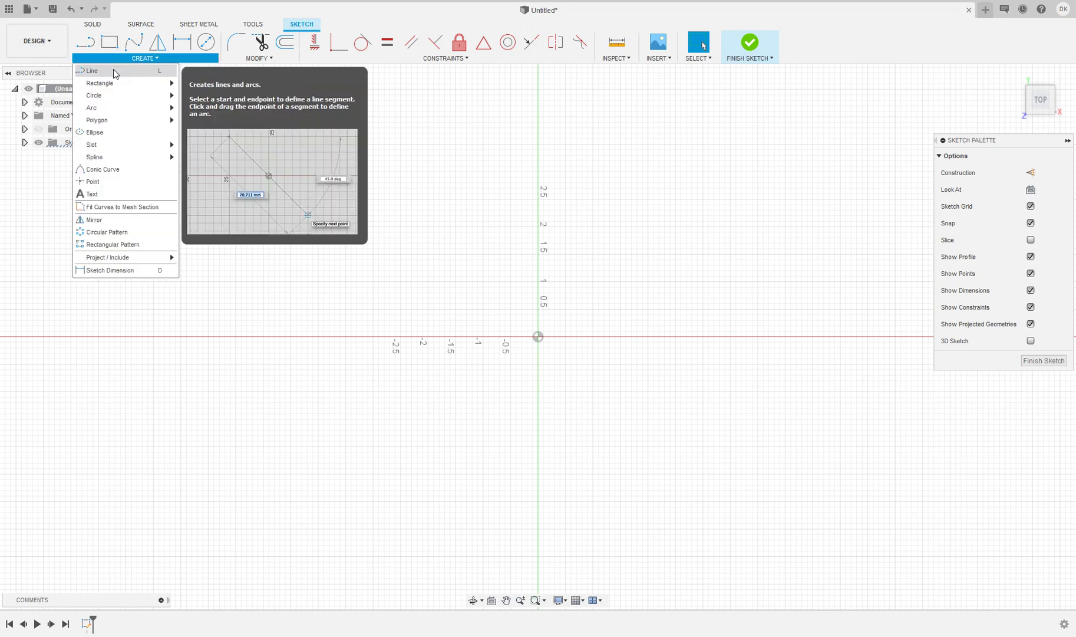
pyautogui.moveTo(116, 82)
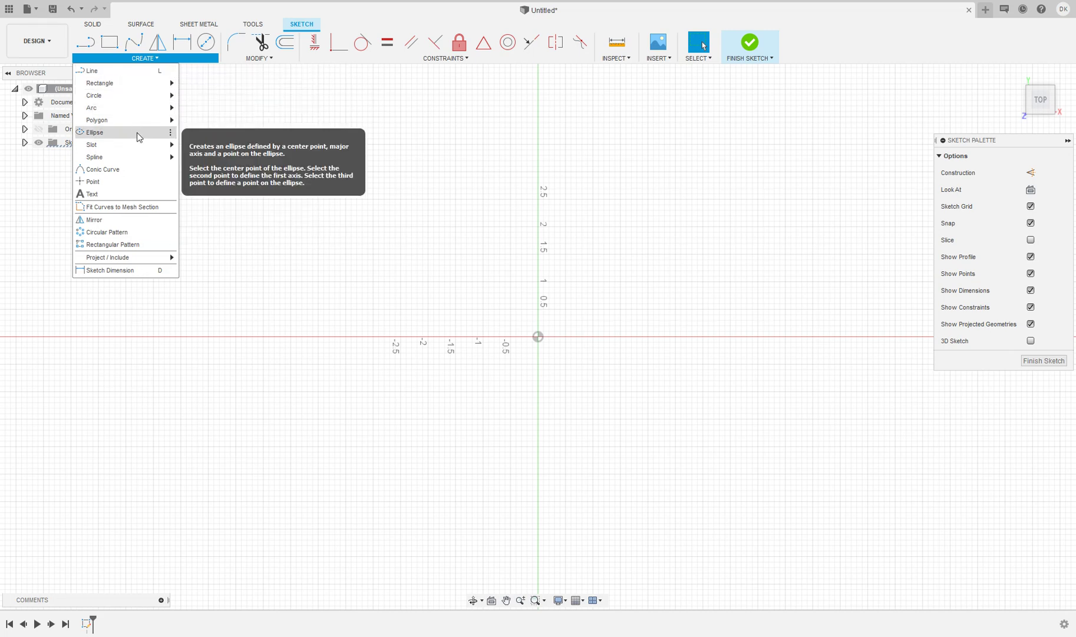
pyautogui.click(205, 41)
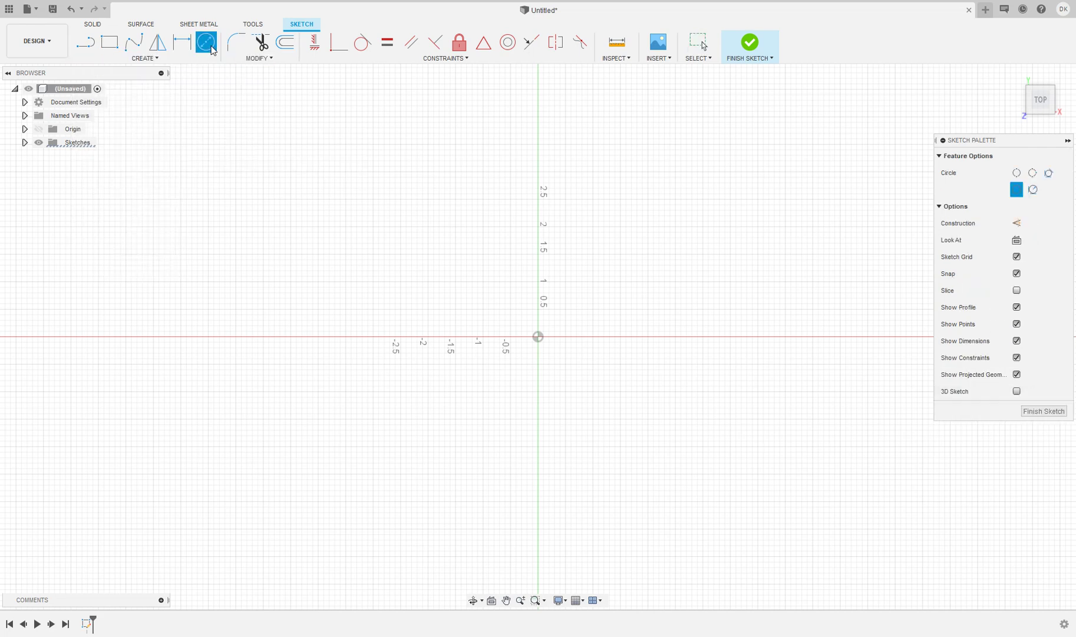
pyautogui.click(537, 336)
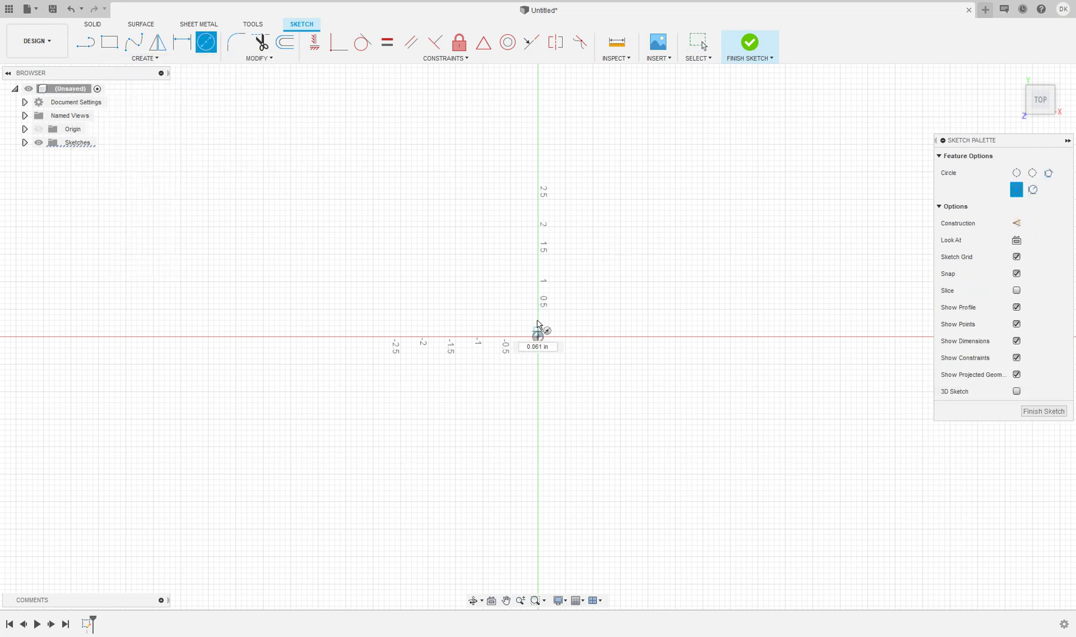
pyautogui.click(538, 282)
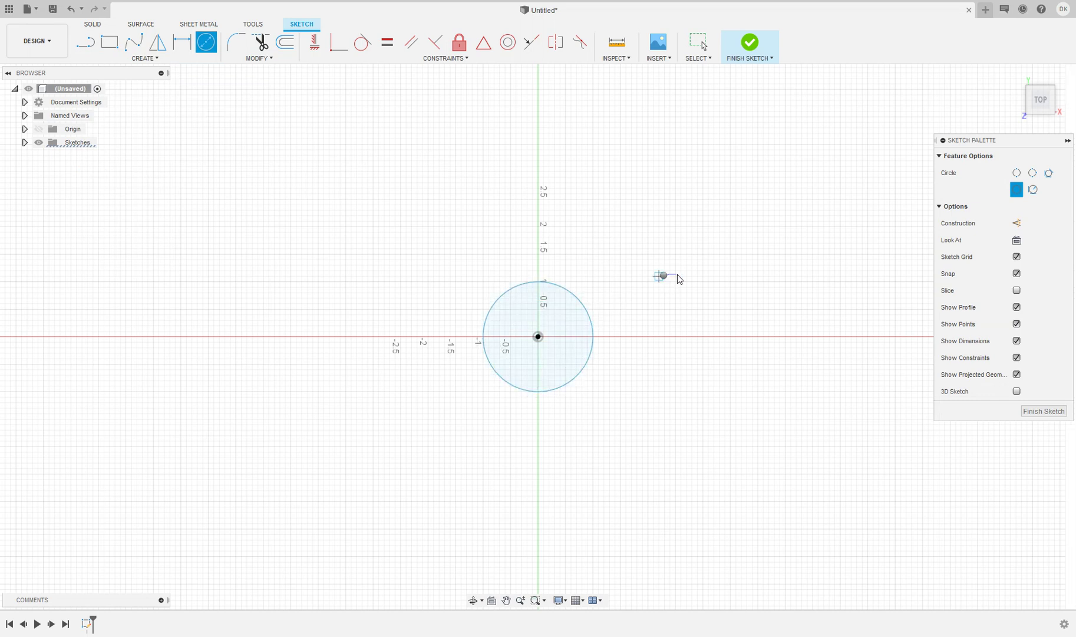
pyautogui.rightClick(674, 276)
pyautogui.click(705, 276)
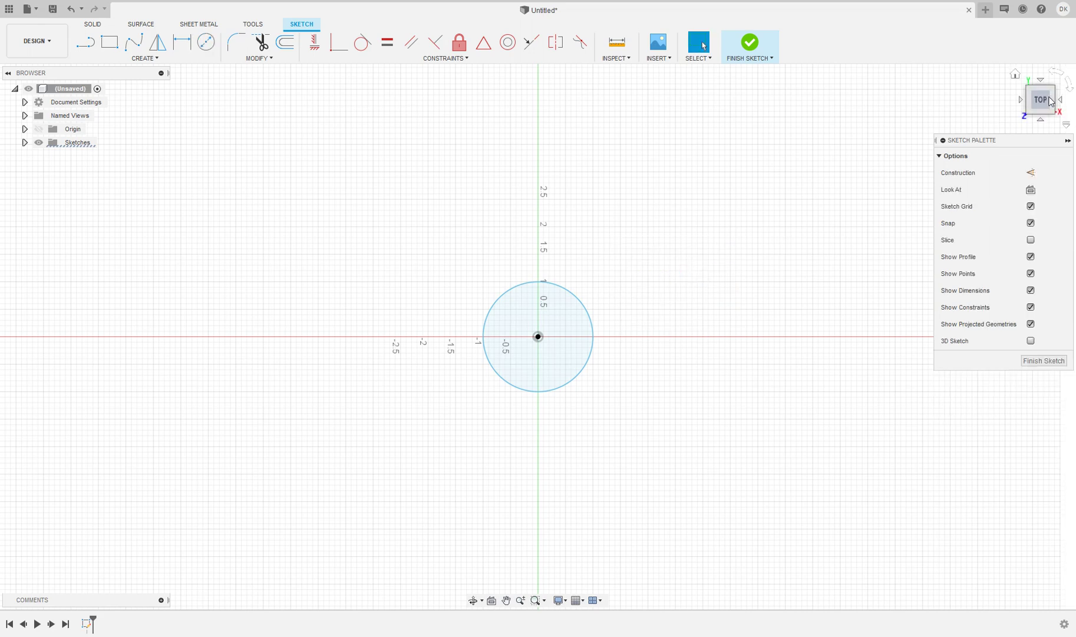
# Finish the circle sketch and return to solid modelling
pyautogui.moveTo(1045, 102); pyautogui.dragTo(1049, 121)
pyautogui.keyDown('shift'); pyautogui.moveTo(703, 45); pyautogui.dragTo(703, 45, button='middle'); pyautogui.keyUp('shift')
pyautogui.keyDown('shift'); pyautogui.moveTo(613, 269); pyautogui.dragTo(618, 267, button='middle'); pyautogui.keyUp('shift')
pyautogui.scroll(5, 543, 314)
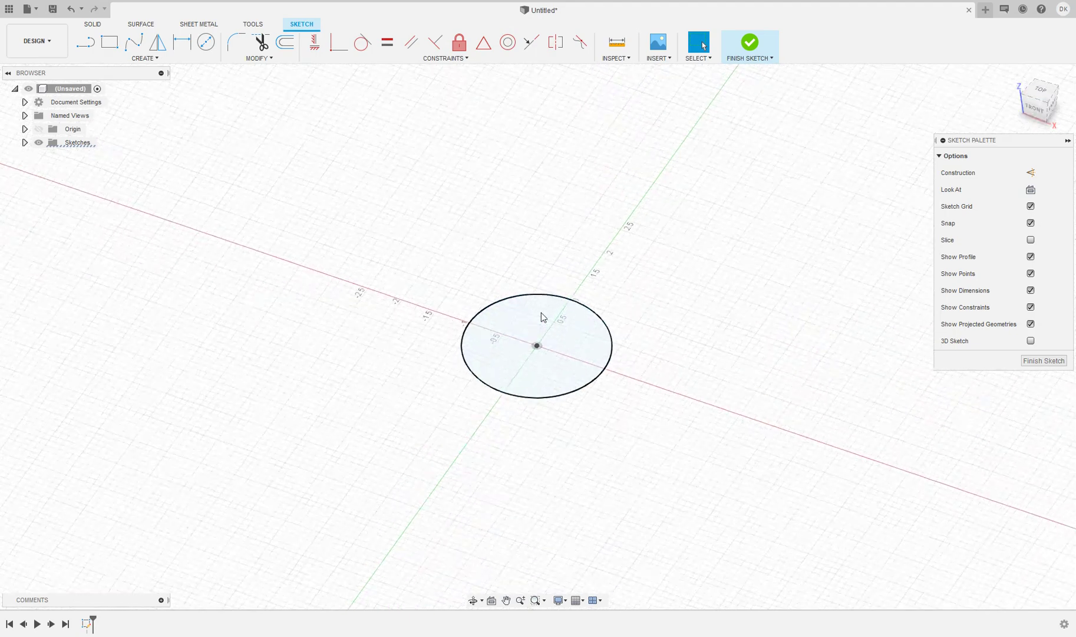
pyautogui.scroll(-5, 553, 313)
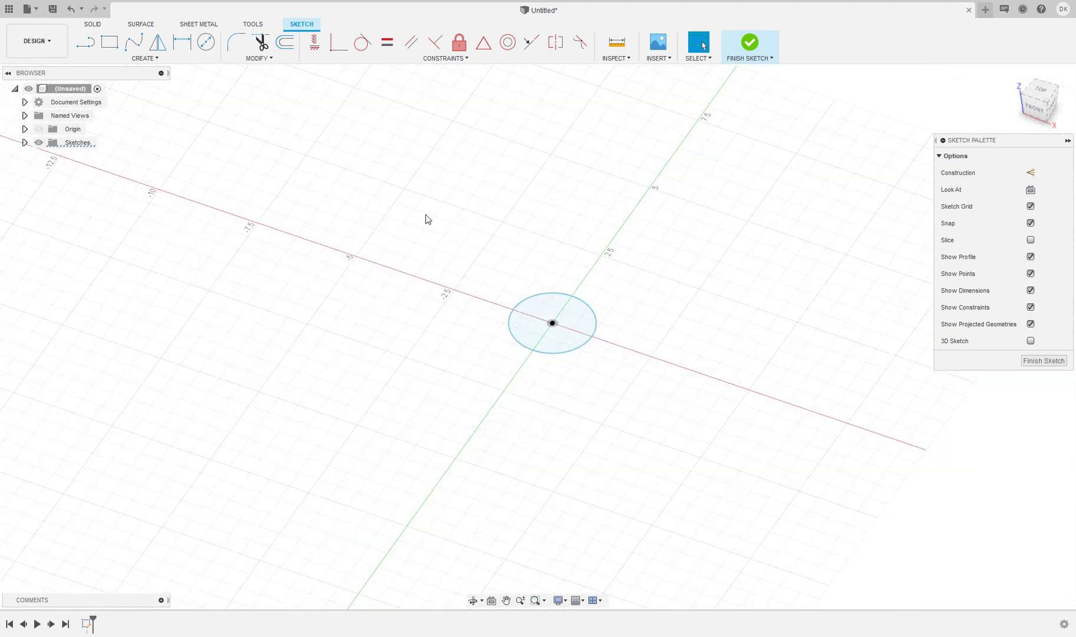
pyautogui.moveTo(603, 167); pyautogui.dragTo(510, 173, button='middle')
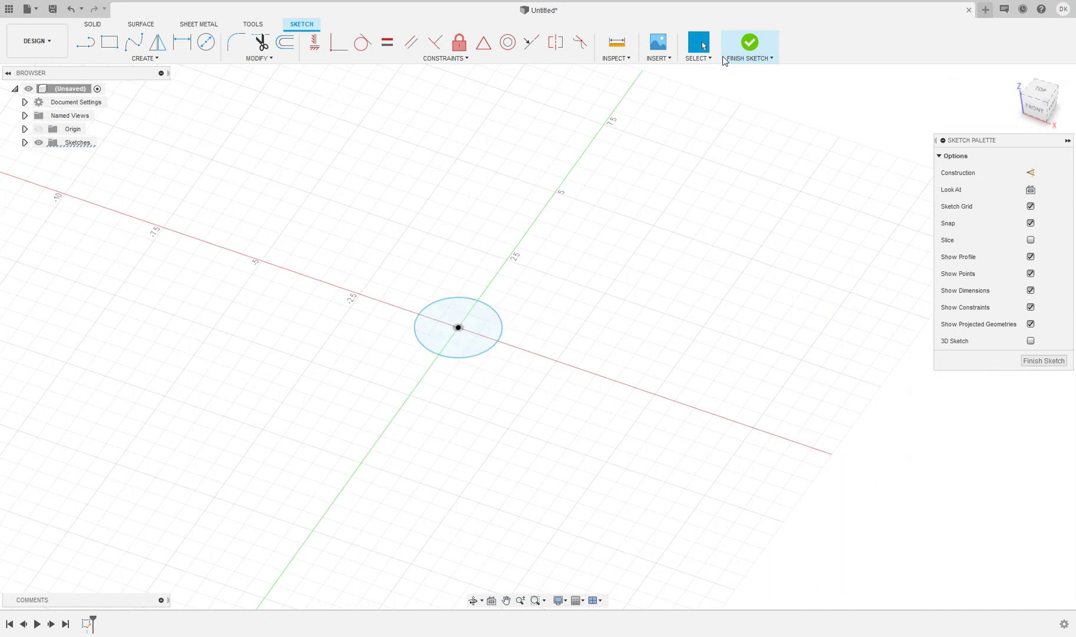
pyautogui.click(749, 43)
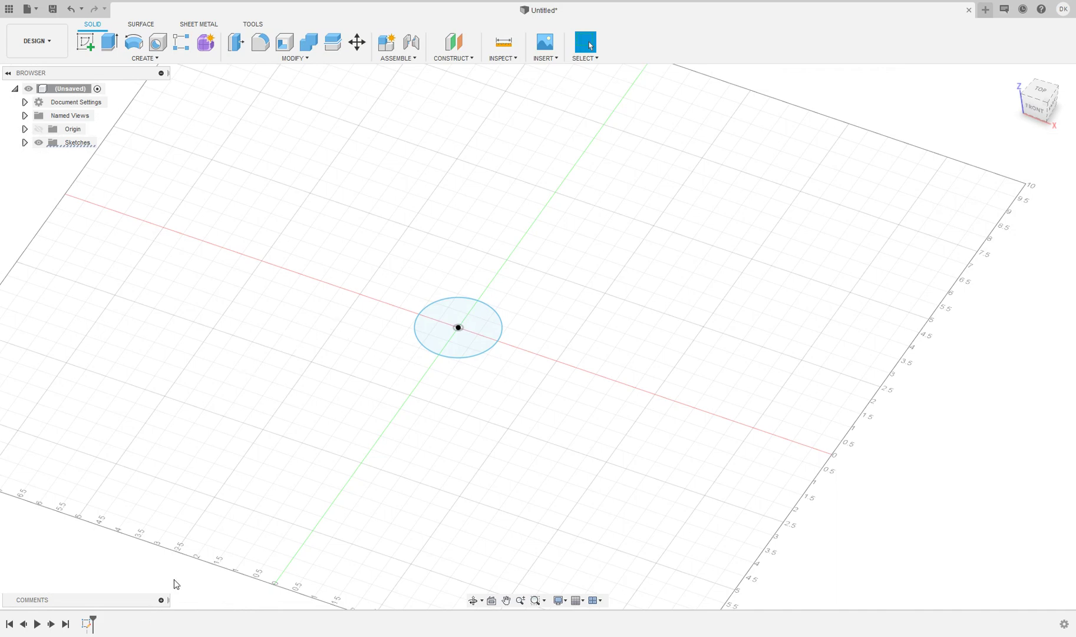
# Extrude the circle profile upward as a new body with a distance of 4 in
pyautogui.scroll(2, 437, 279)
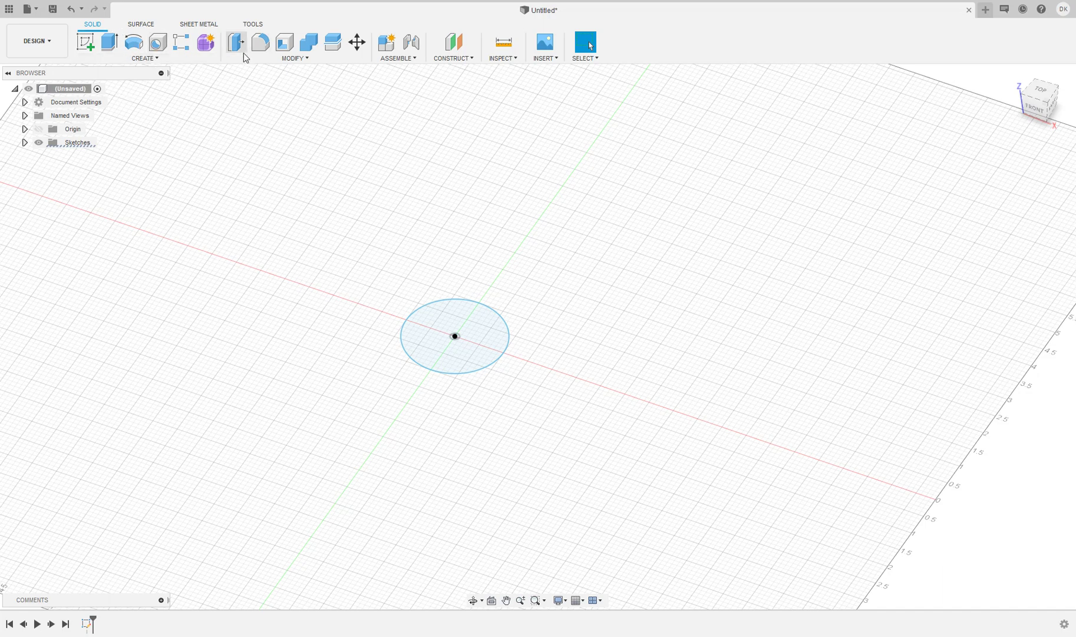
pyautogui.click(154, 58)
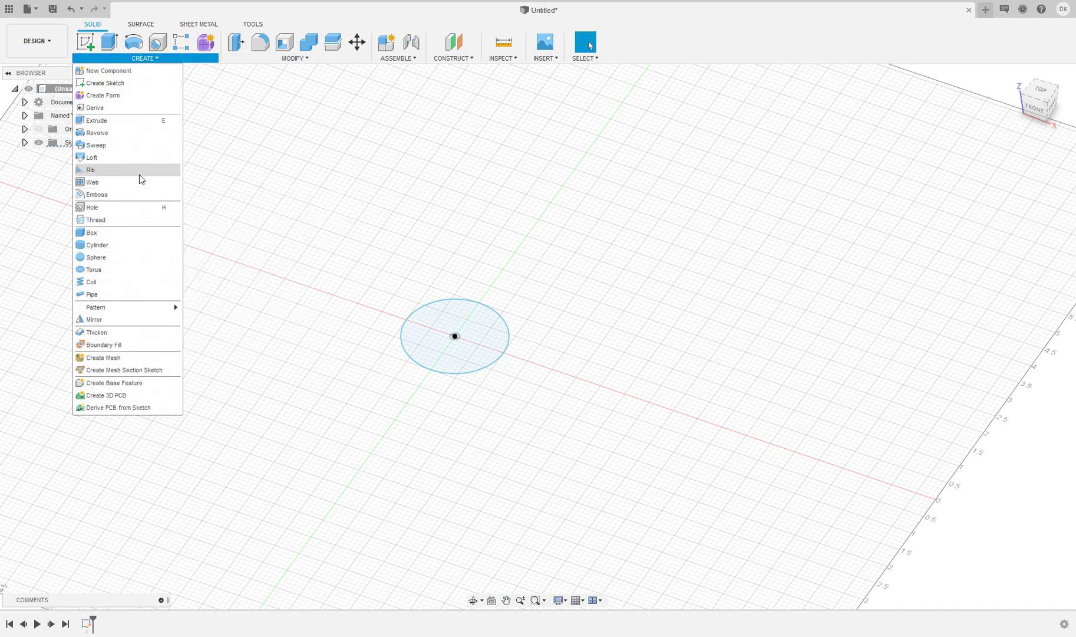
pyautogui.click(115, 48)
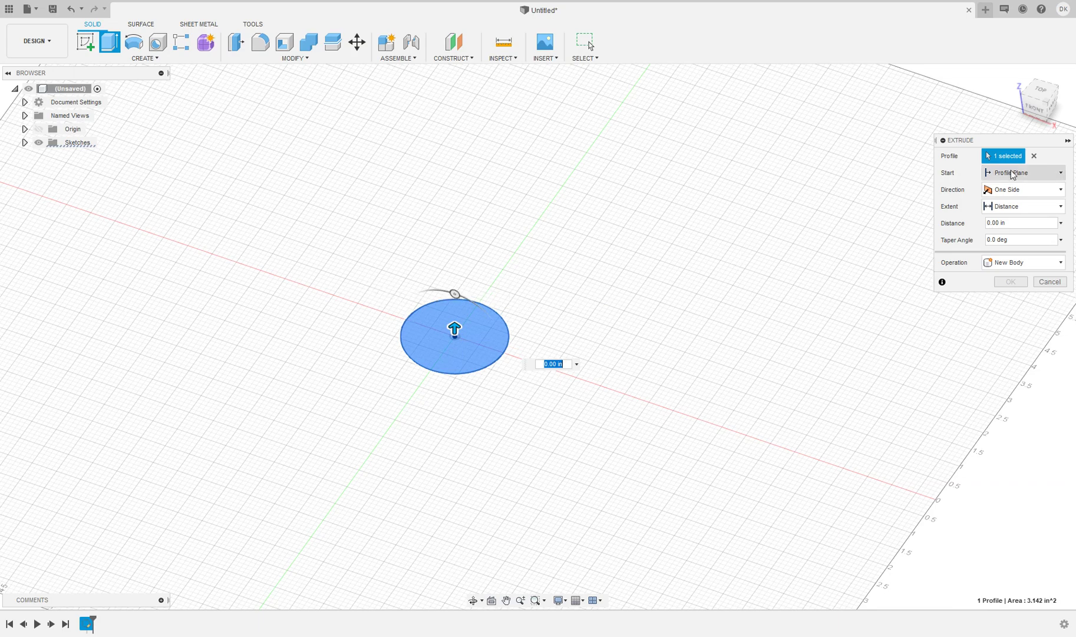
pyautogui.click(1007, 190)
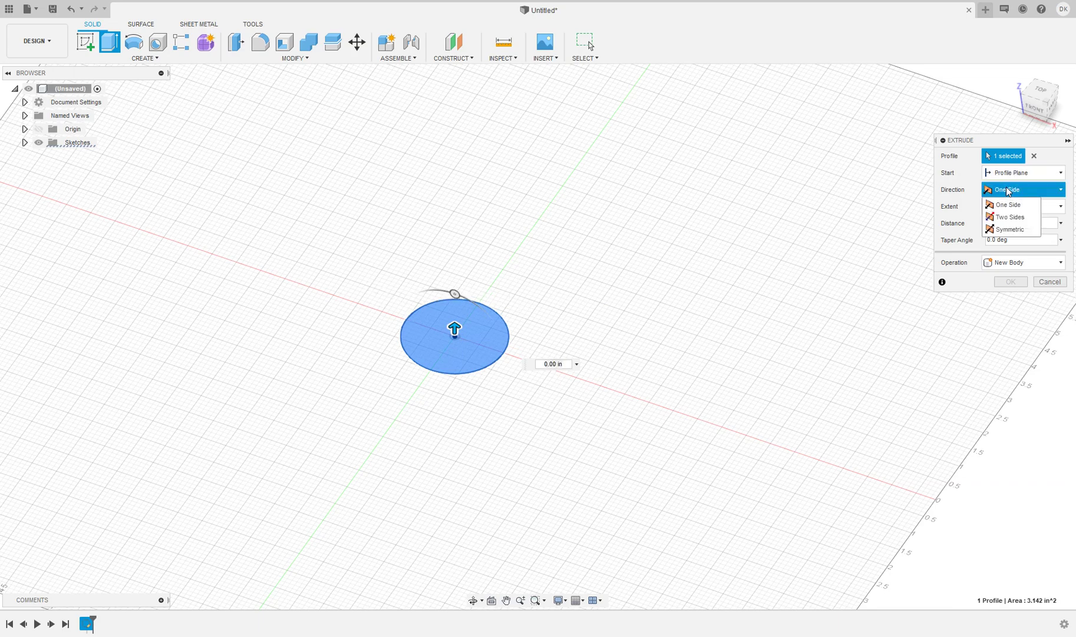
pyautogui.click(1007, 190)
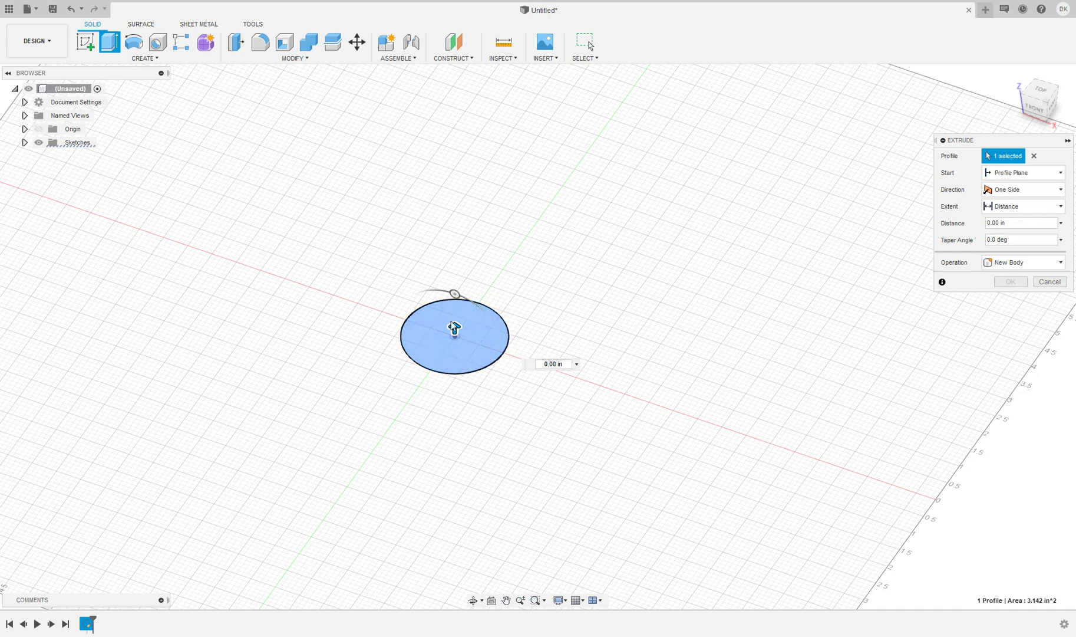
pyautogui.moveTo(455, 329); pyautogui.dragTo(567, 146)
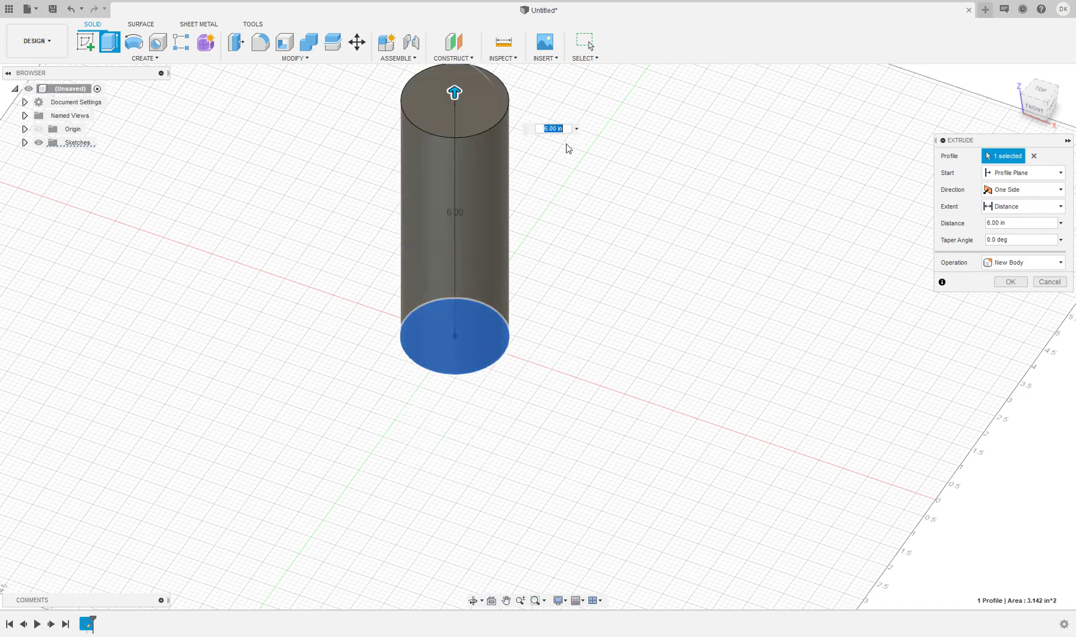
pyautogui.scroll(-2, 529, 209)
pyautogui.moveTo(436, 156); pyautogui.dragTo(451, 188)
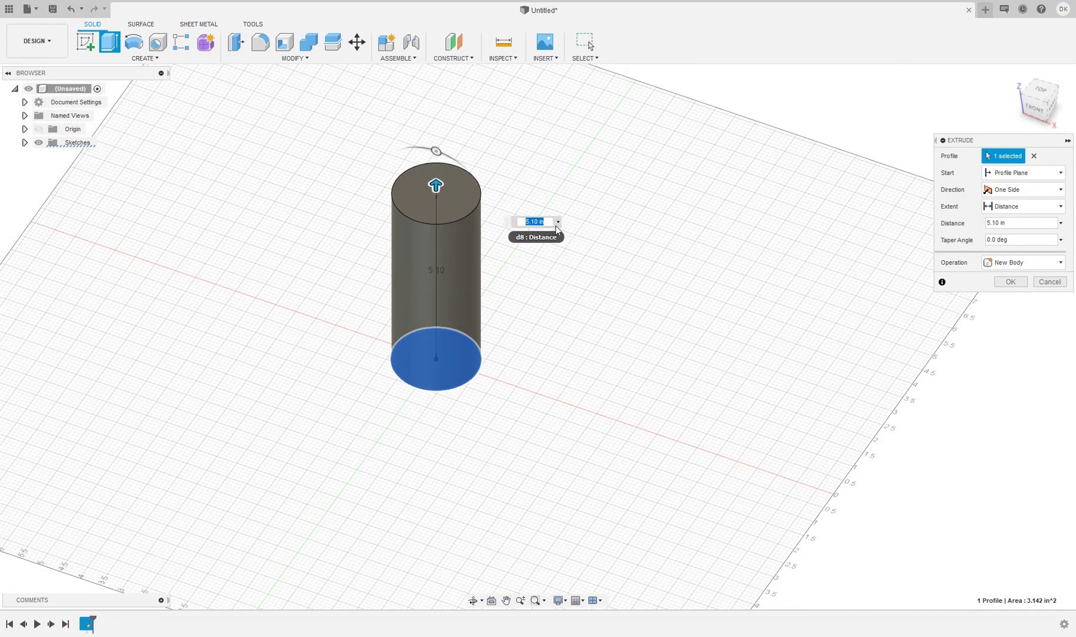
pyautogui.write('4.0')
pyautogui.press('Return')
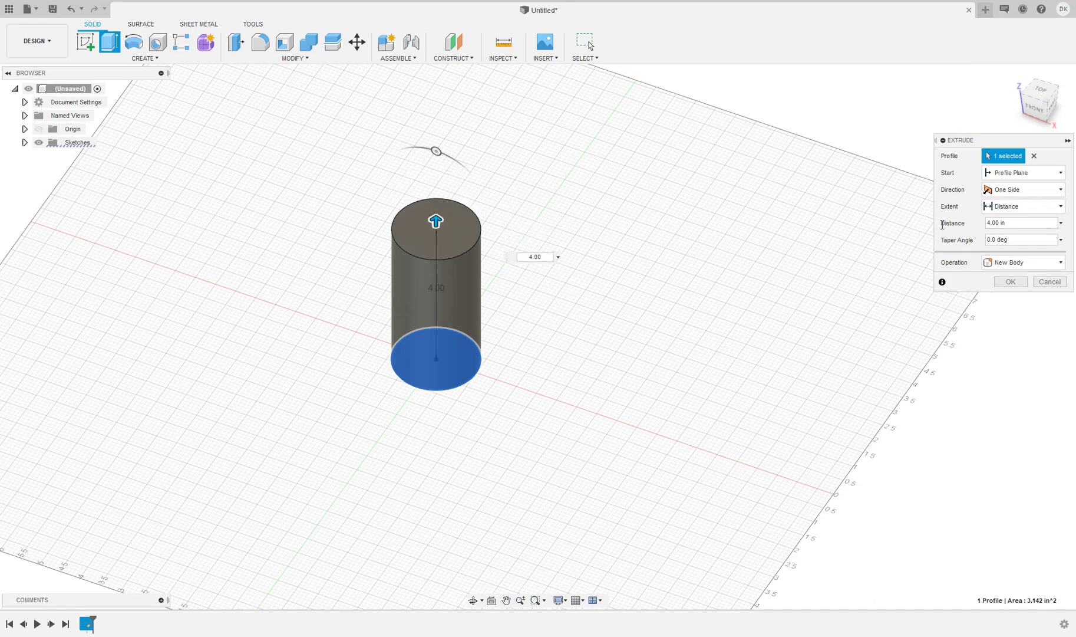
# Switch the extrusion direction to Two Sides, set the Side 2 distance to 4 in and complete the extrusion
pyautogui.click(998, 189)
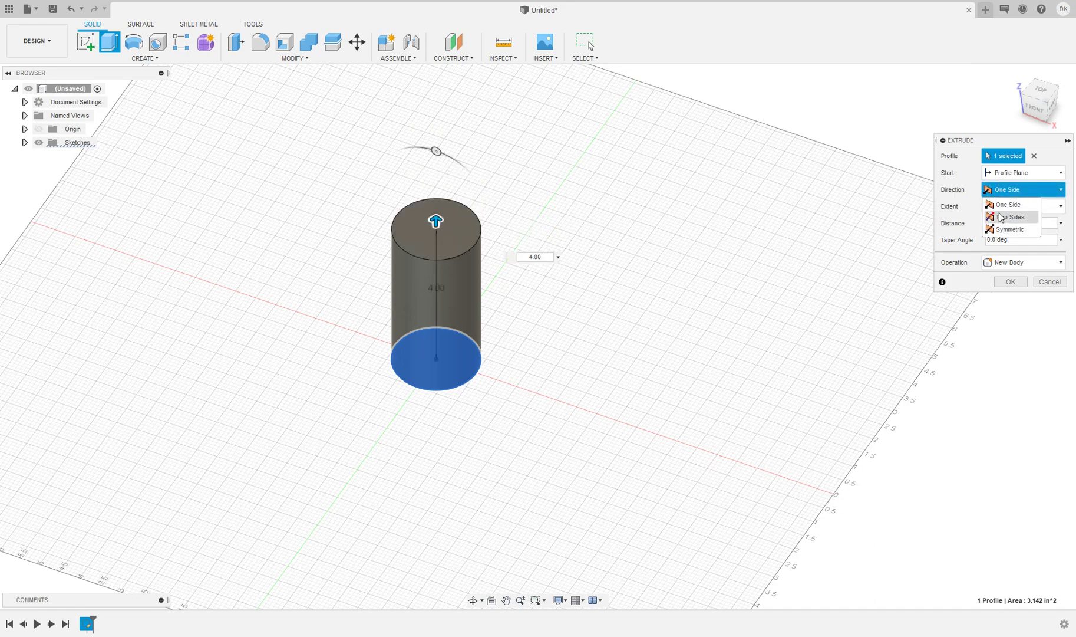
pyautogui.click(1000, 217)
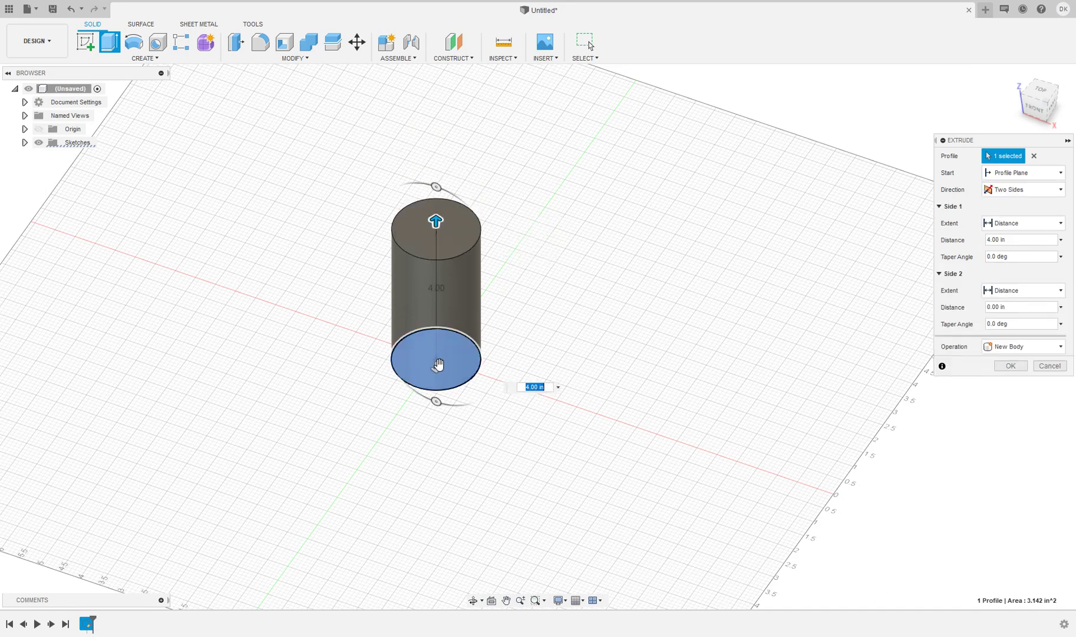
pyautogui.moveTo(443, 417); pyautogui.dragTo(440, 449)
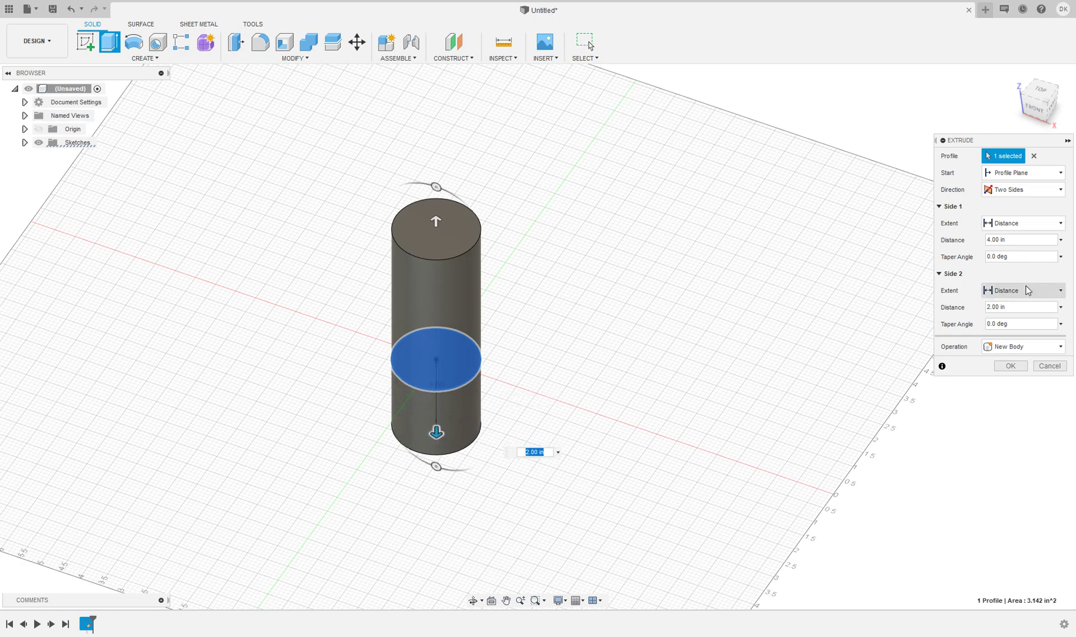
pyautogui.click(1015, 306)
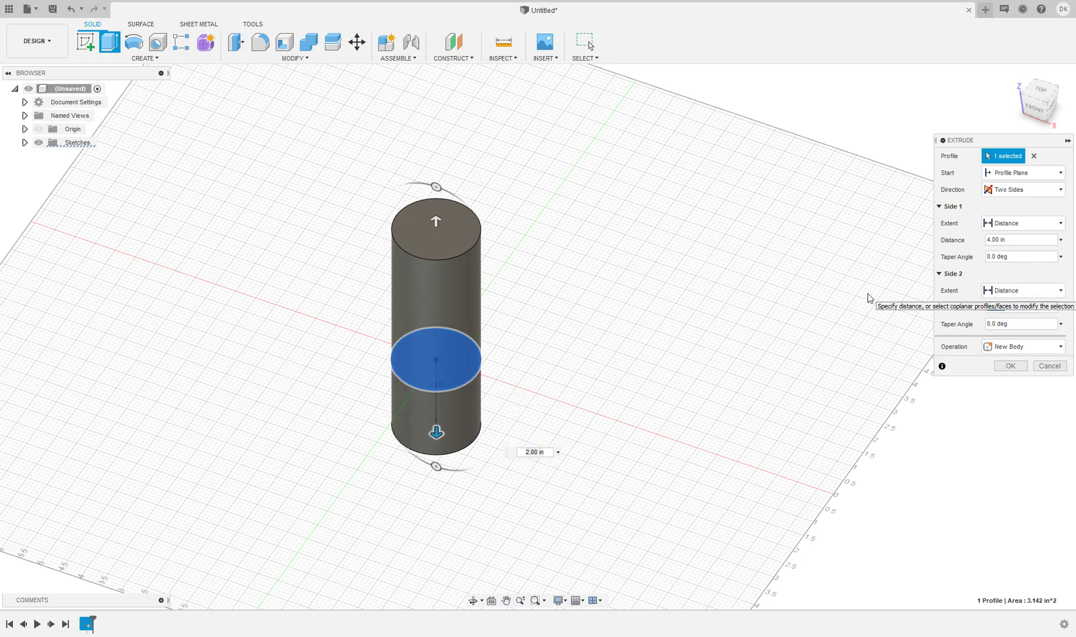
pyautogui.write('4.00')
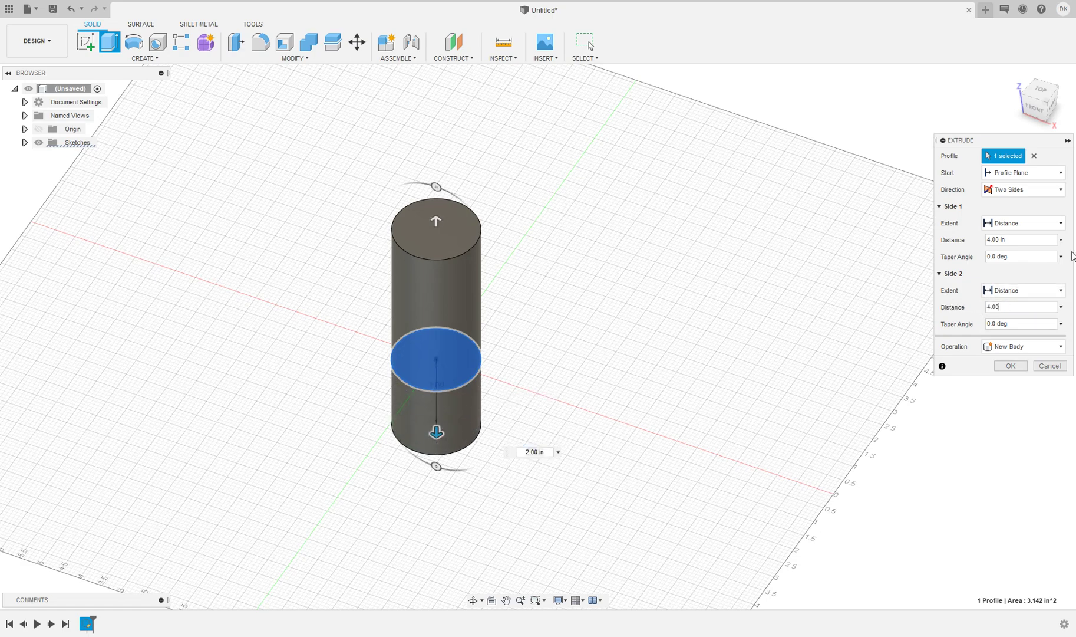
pyautogui.click(1010, 366)
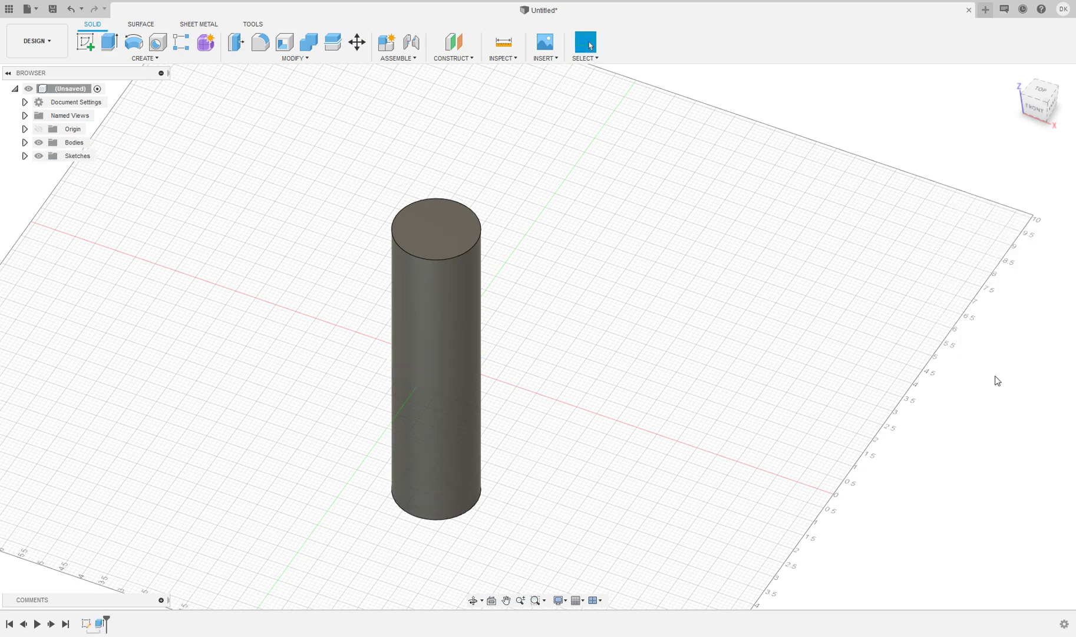
# Start a new sketch on the top face of the cylinder
pyautogui.moveTo(478, 448)
pyautogui.keyDown('shift'); pyautogui.mouseDown(button='middle')
pyautogui.moveTo(977, 114)
pyautogui.moveTo(1002, 118)
pyautogui.moveTo(603, 209)
pyautogui.mouseUp(button='middle'); pyautogui.keyUp('shift')
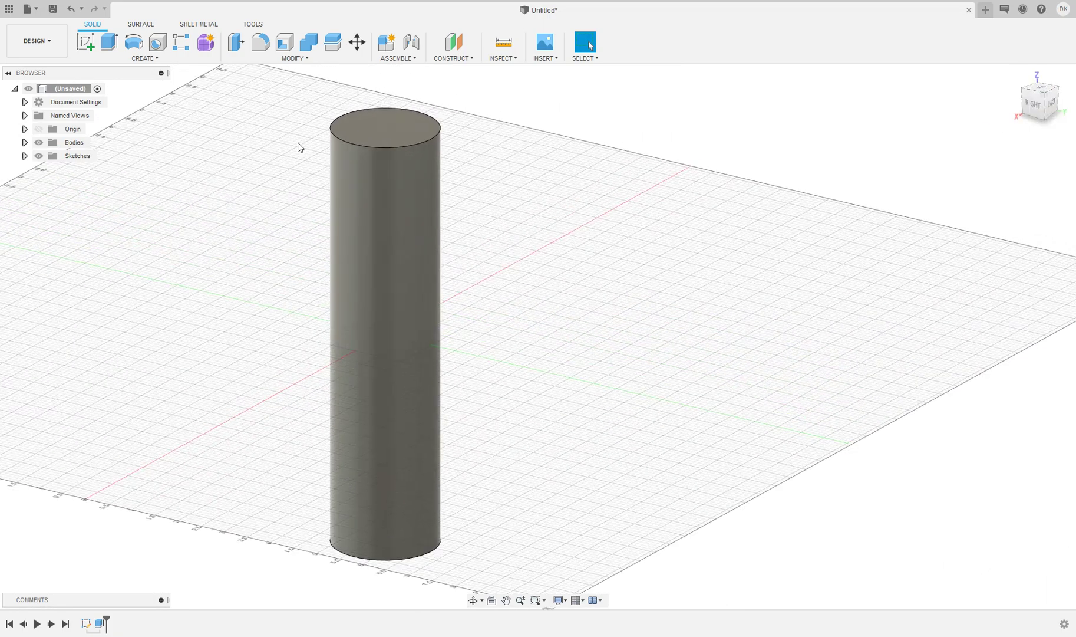
pyautogui.moveTo(333, 147); pyautogui.dragTo(528, 173, button='middle')
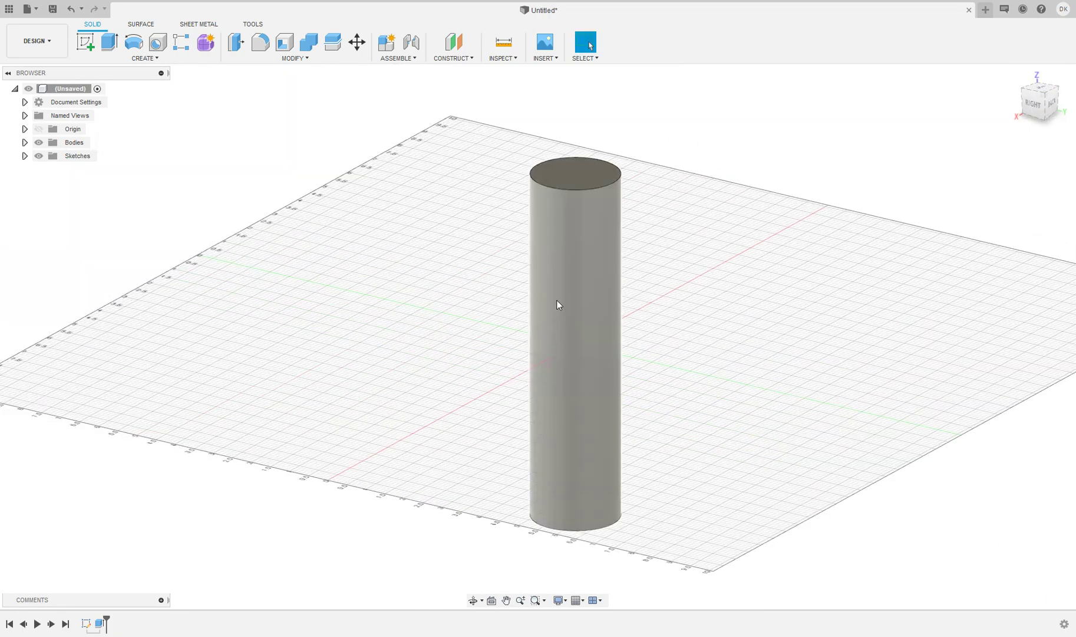
pyautogui.click(92, 45)
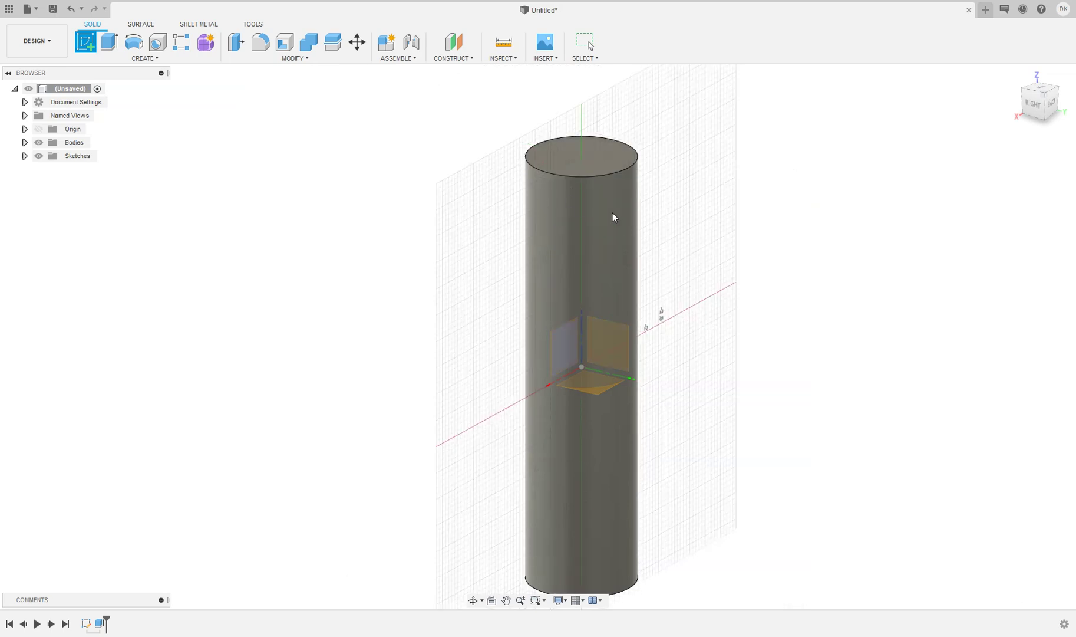
pyautogui.click(610, 169)
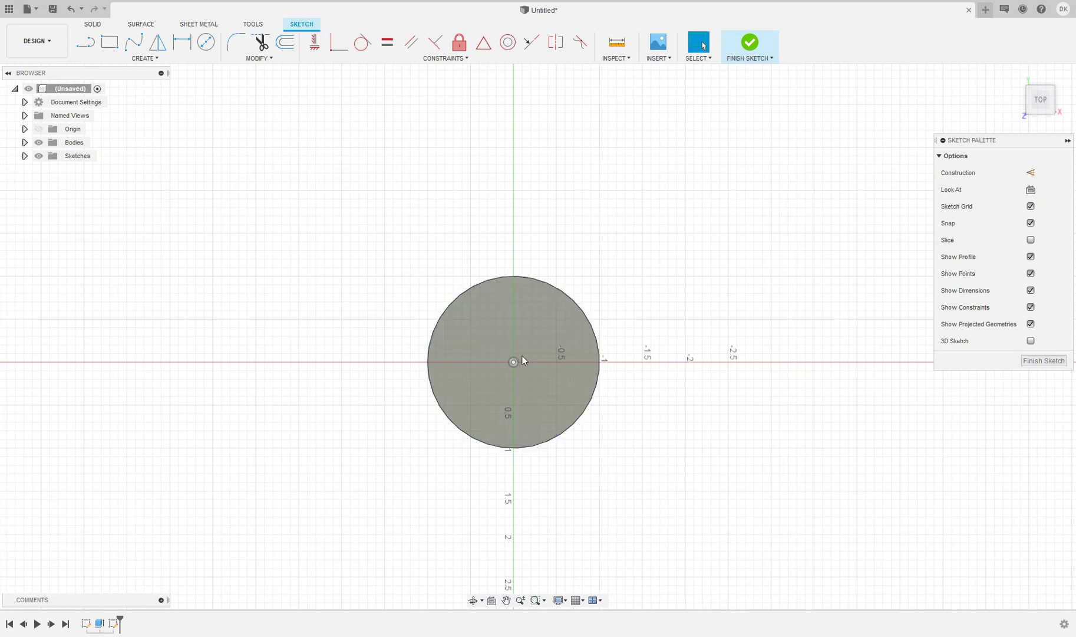
# Sketch a 1.5 in diameter circle centred on the cylinder's top face and finish the sketch
pyautogui.scroll(2, 413, 241)
pyautogui.moveTo(612, 303); pyautogui.dragTo(502, 235, button='middle')
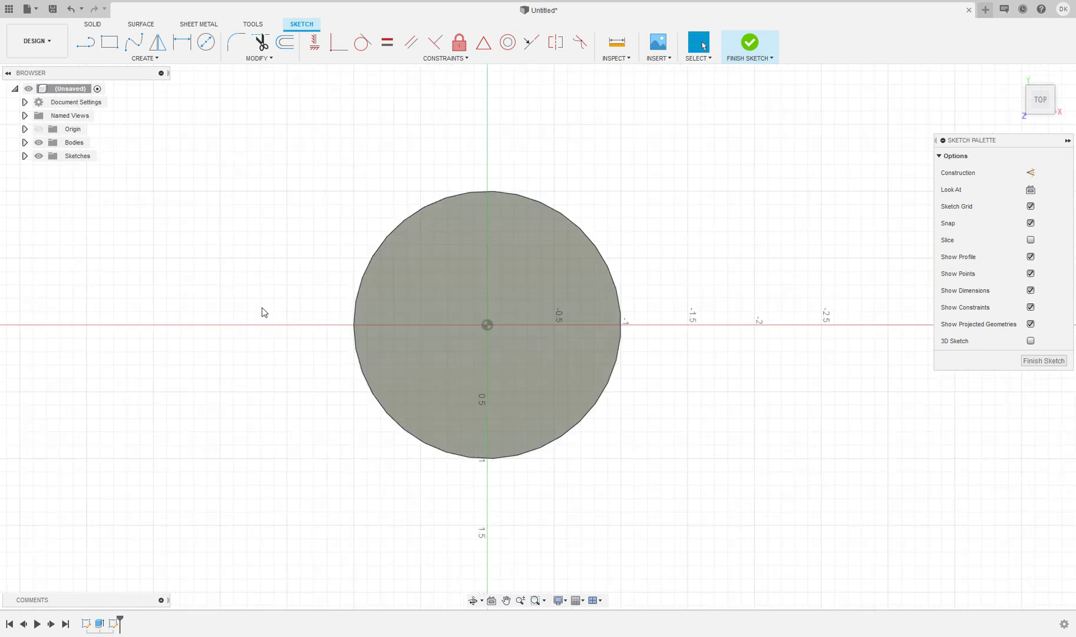
pyautogui.click(205, 42)
pyautogui.click(487, 324)
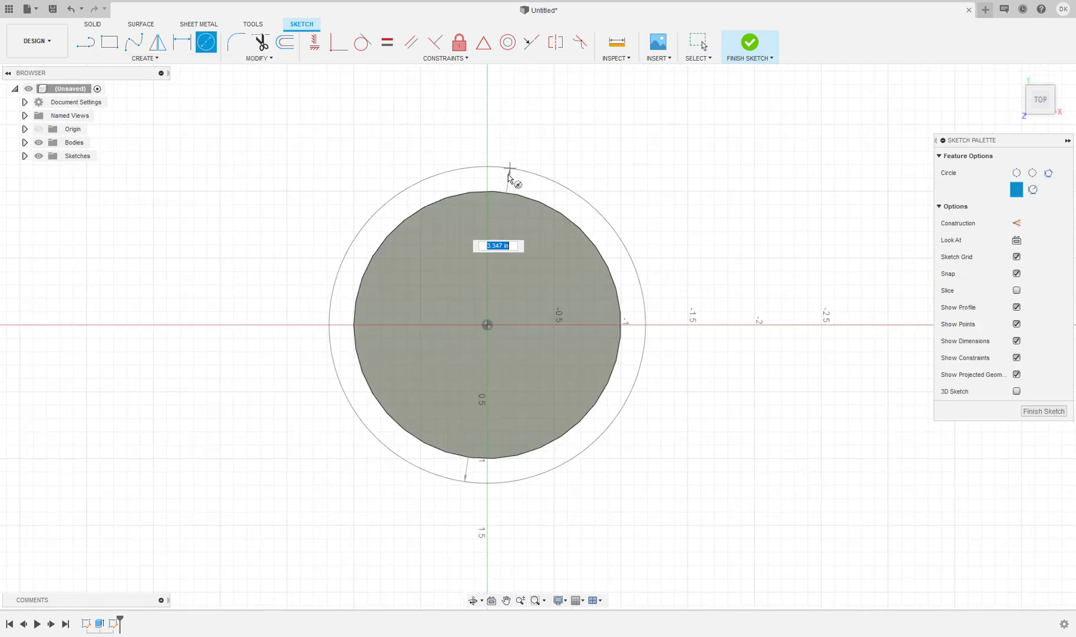
pyautogui.write('1.5')
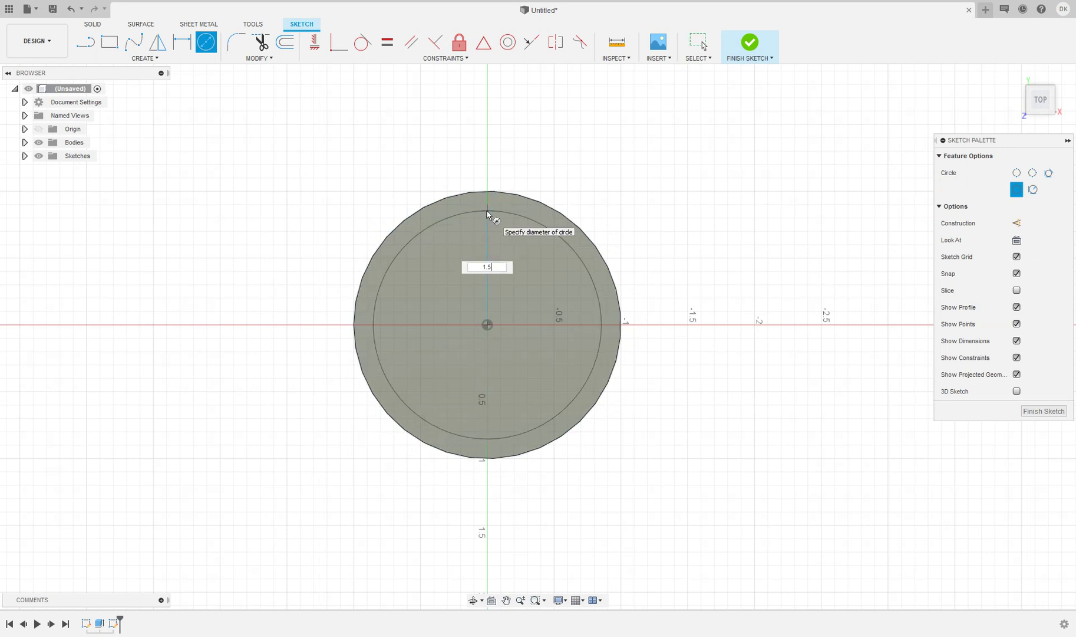
pyautogui.press('Return')
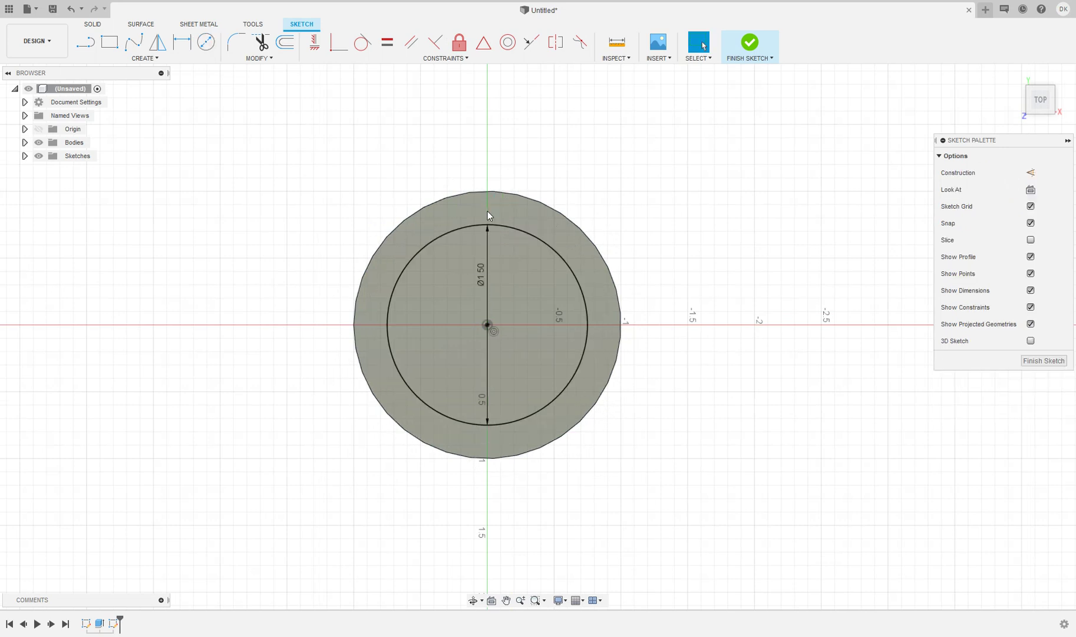
pyautogui.click(751, 42)
# Start an Extrude of the inner circle profile and pull it upward to a distance of 8 in with the Join operation
pyautogui.click(1040, 112)
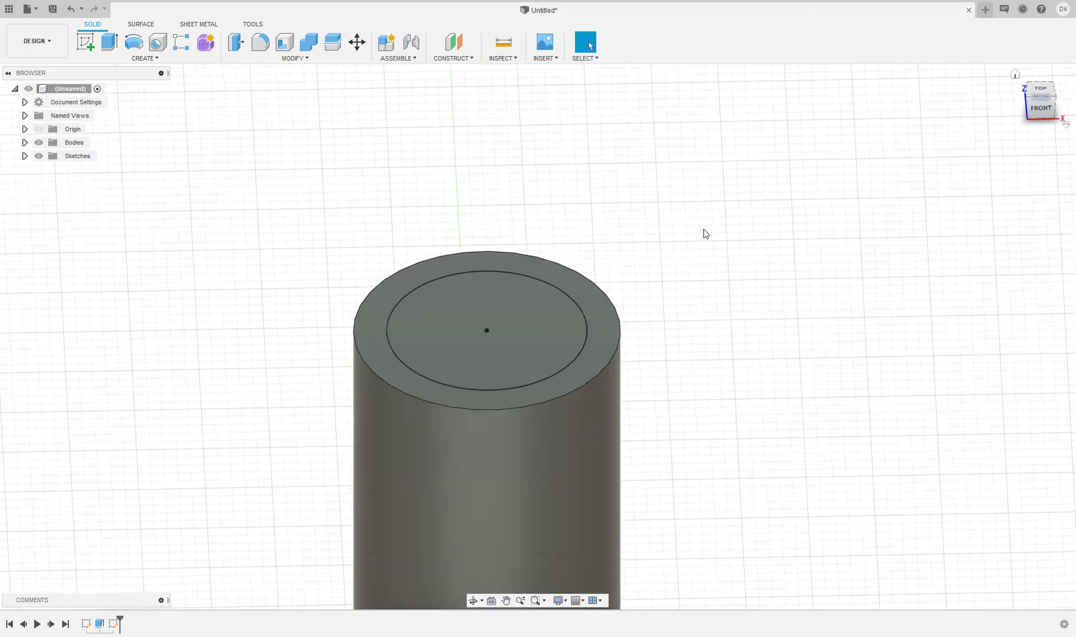
pyautogui.click(109, 42)
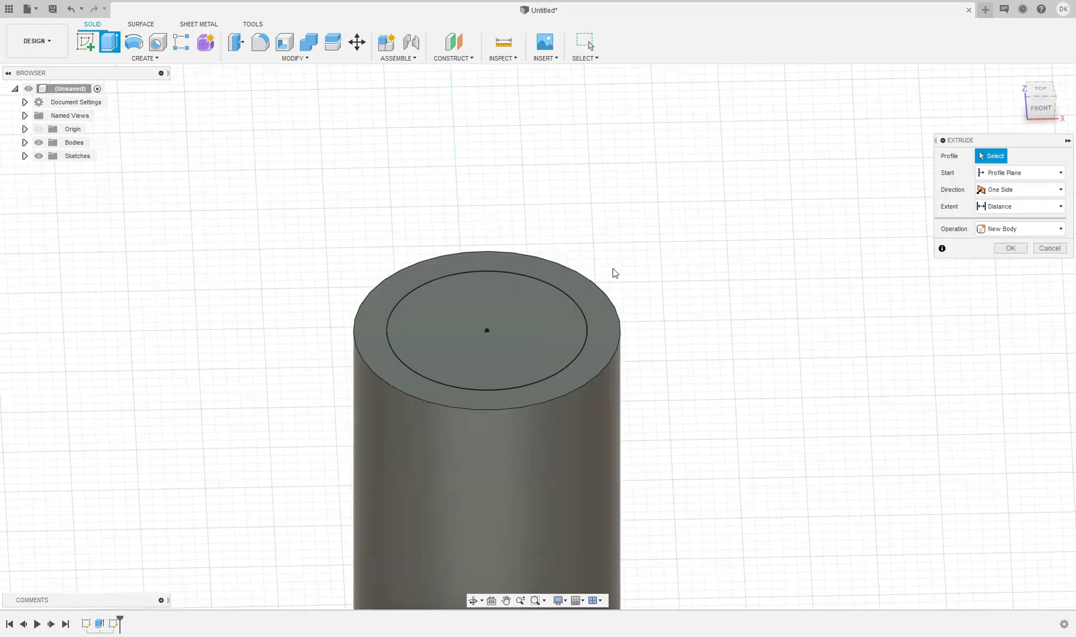
pyautogui.click(524, 315)
pyautogui.scroll(-5, 506, 312)
pyautogui.moveTo(505, 311); pyautogui.dragTo(505, 117)
pyautogui.scroll(-5, 594, 240)
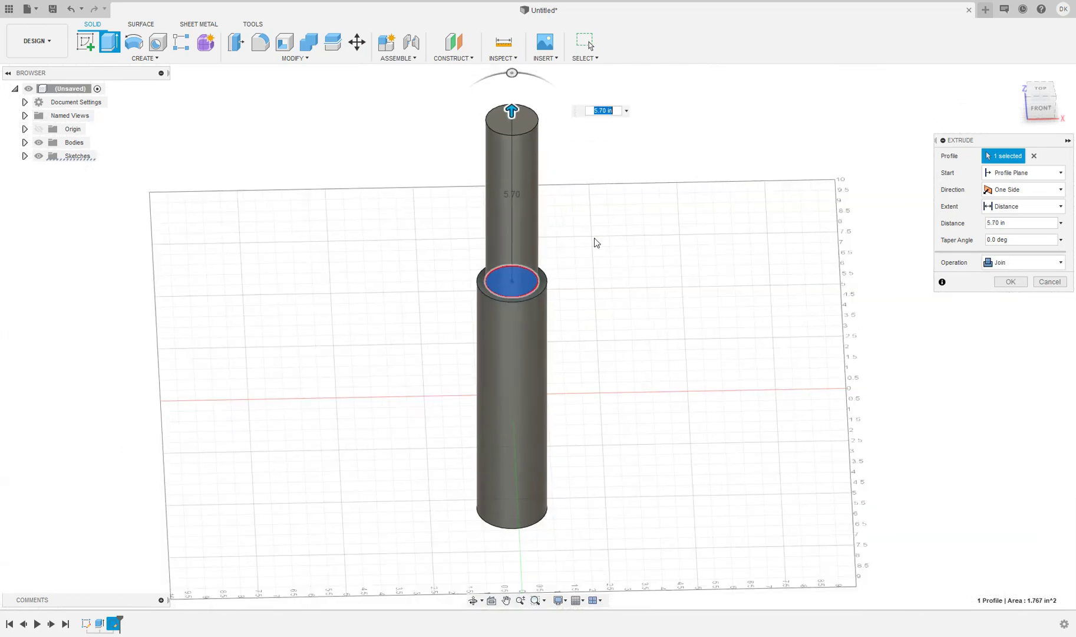
pyautogui.moveTo(547, 147); pyautogui.dragTo(538, 105)
pyautogui.scroll(-1, 558, 299)
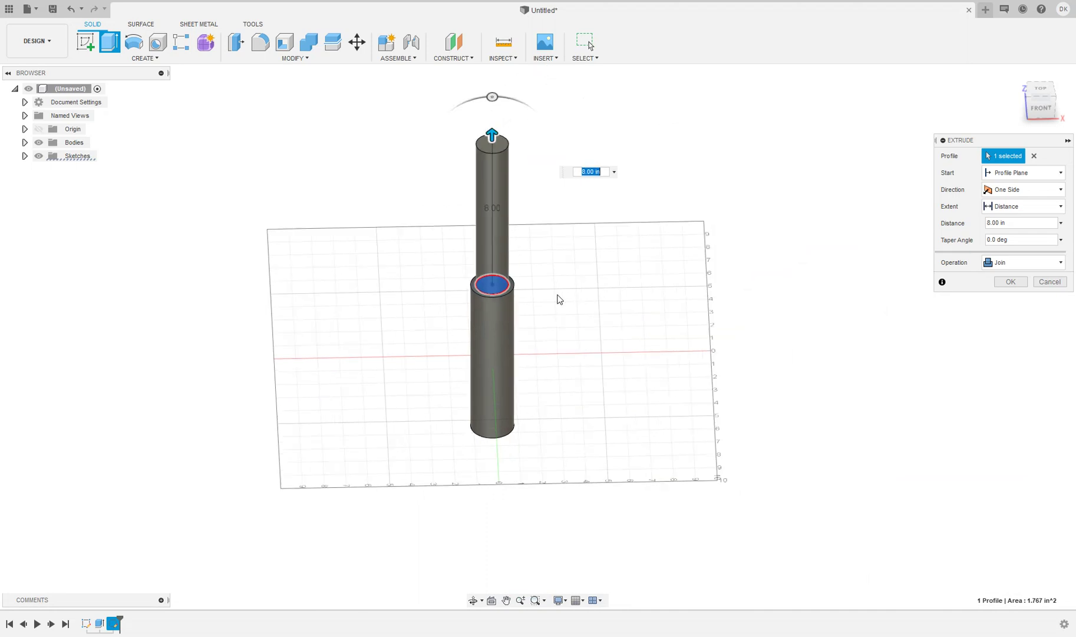
pyautogui.scroll(3, 559, 299)
pyautogui.scroll(1, 541, 192)
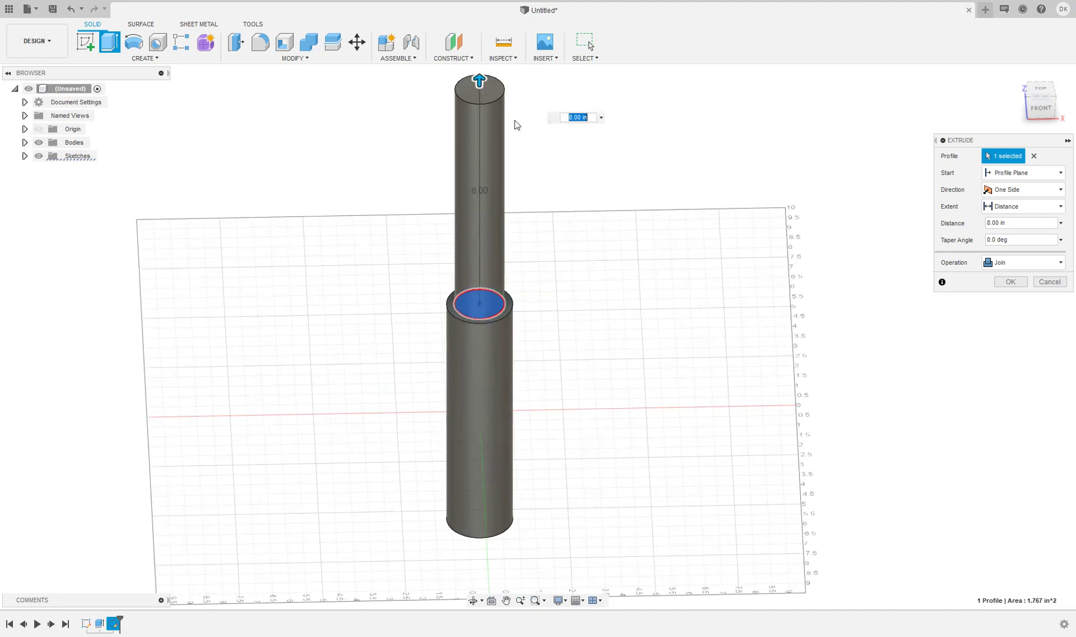
# Reverse the extrusion down into the cylinder as a Cut, extending it to -8 in, and check it from below
pyautogui.moveTo(479, 82); pyautogui.dragTo(496, 480)
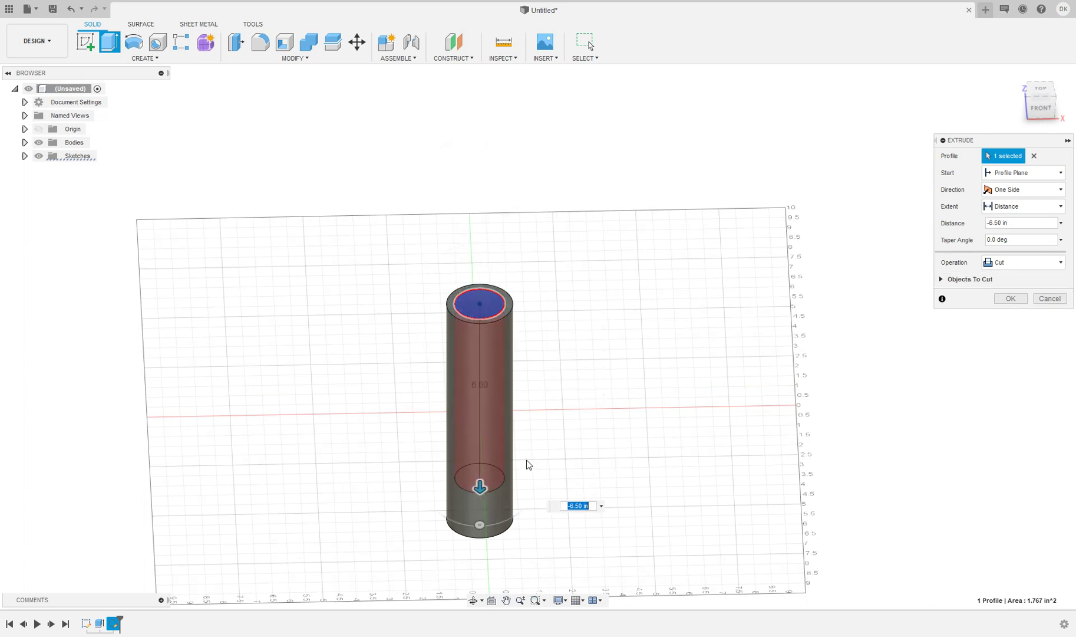
pyautogui.click(1040, 110)
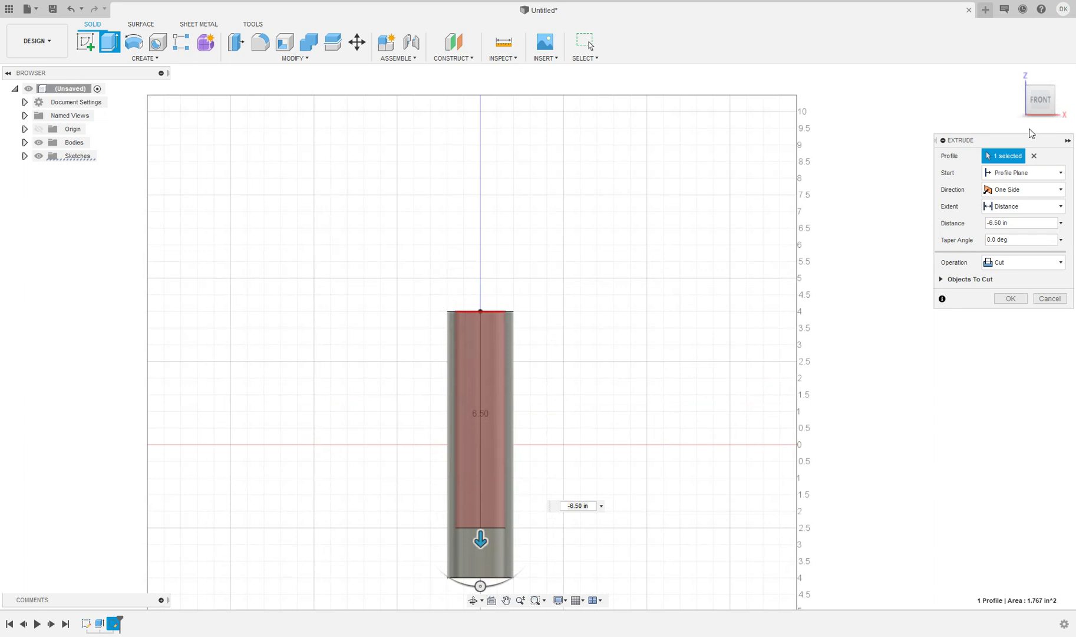
pyautogui.scroll(-2, 769, 192)
pyautogui.scroll(3, 343, 422)
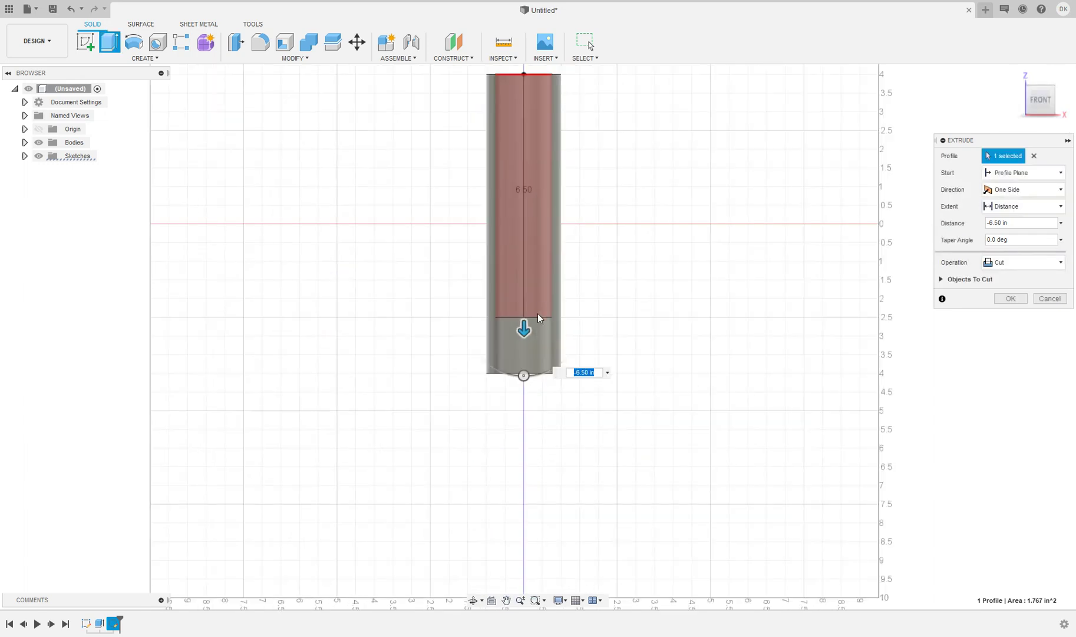
pyautogui.moveTo(524, 329); pyautogui.dragTo(524, 386)
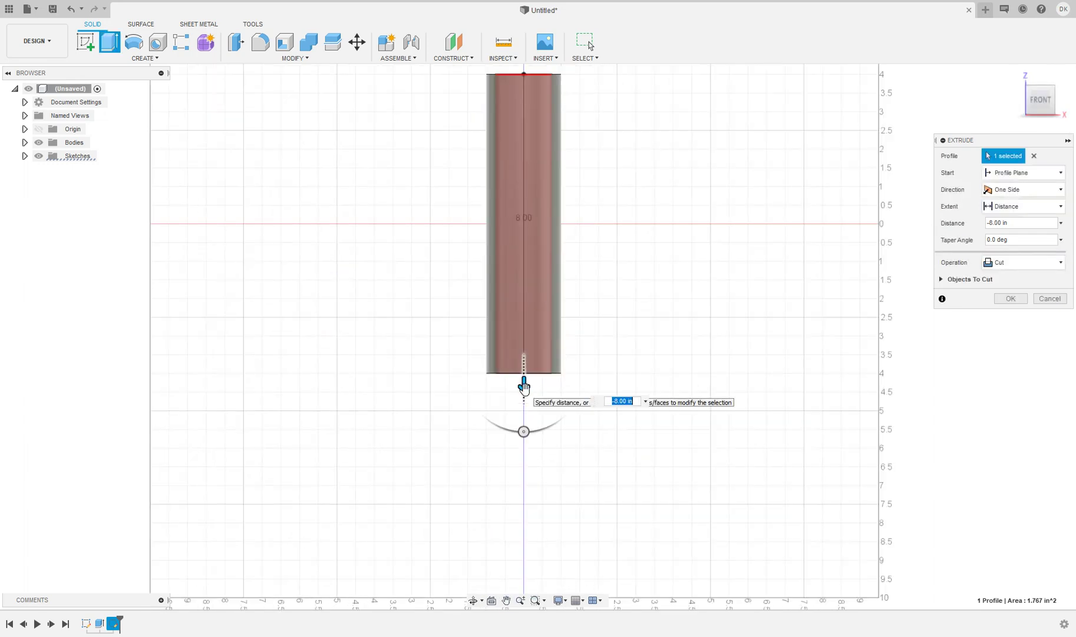
pyautogui.click(1044, 118)
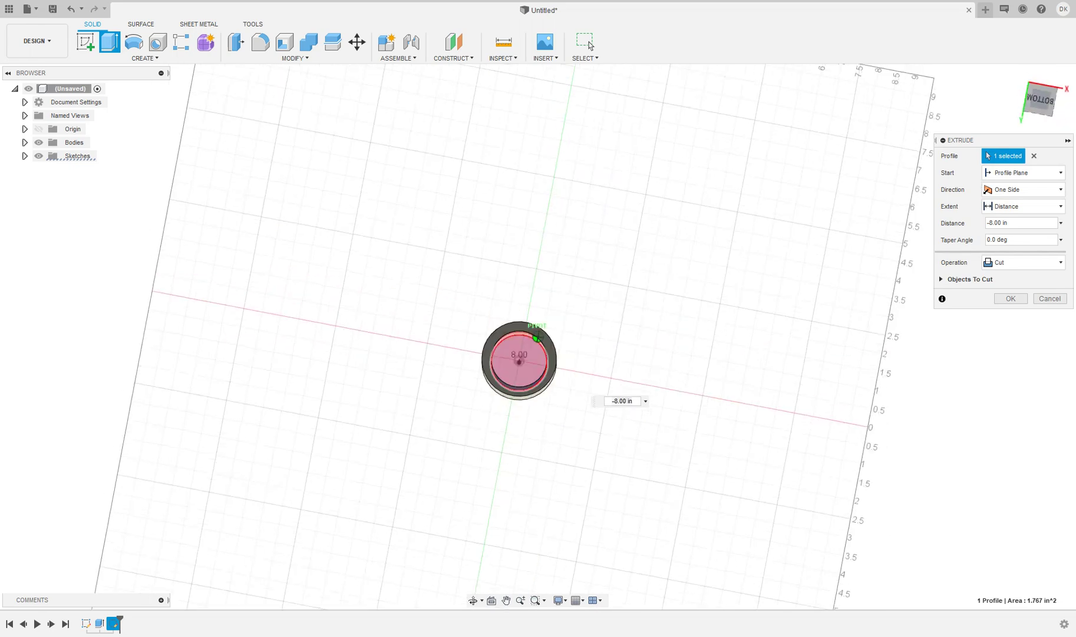
pyautogui.click(1040, 113)
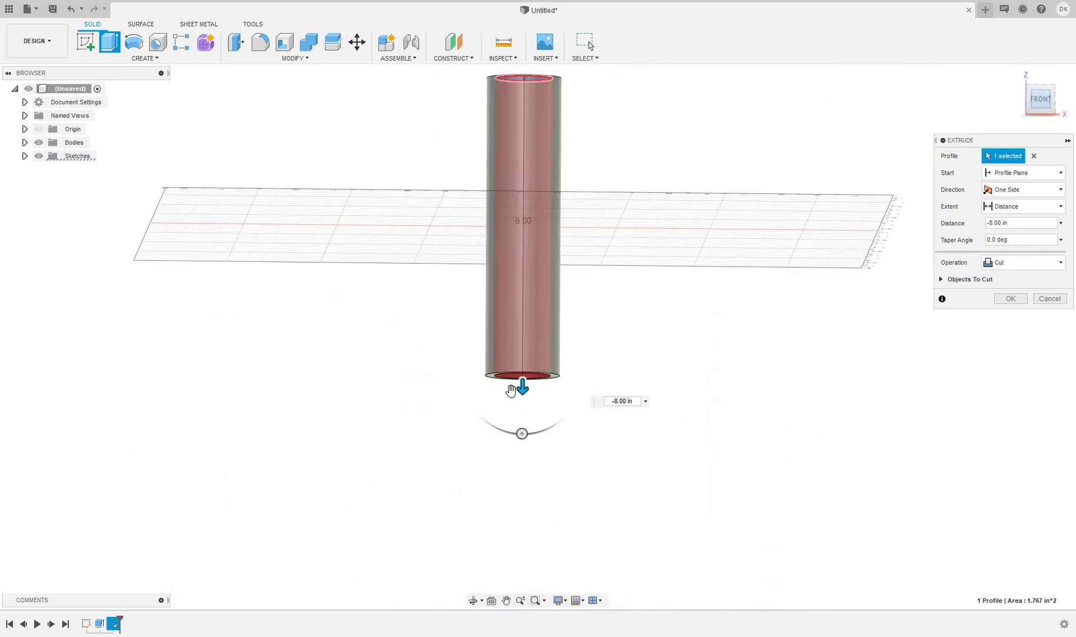
# Set the cut distance to -7.5 in, keep the Cut operation and complete the extrusion
pyautogui.moveTo(524, 380); pyautogui.dragTo(525, 367)
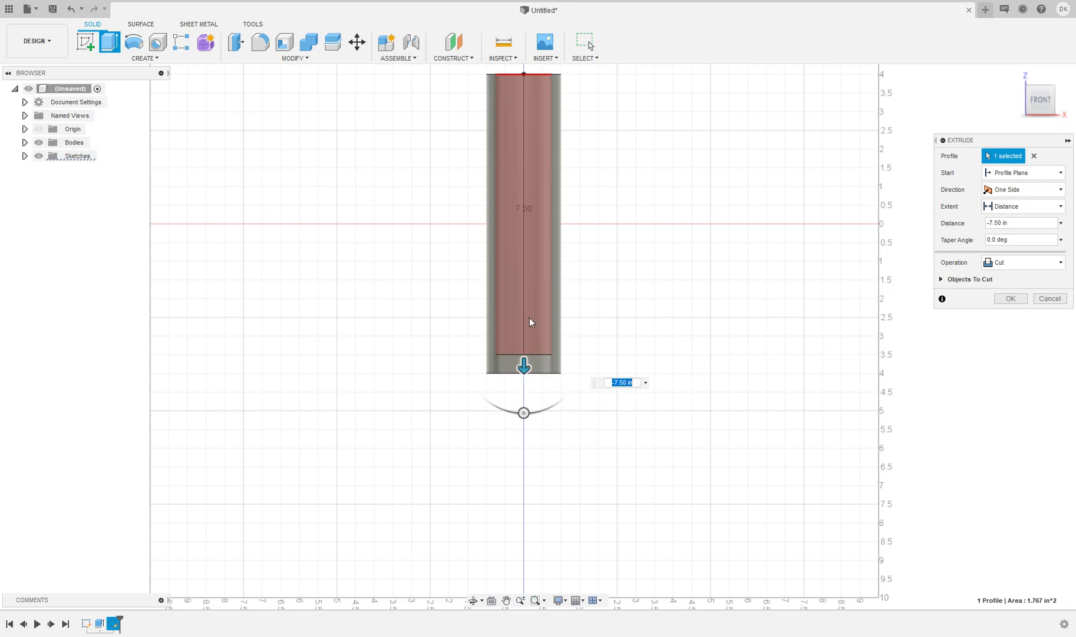
pyautogui.scroll(3, 529, 319)
pyautogui.scroll(-1, 648, 339)
pyautogui.moveTo(679, 343); pyautogui.dragTo(595, 396, button='middle')
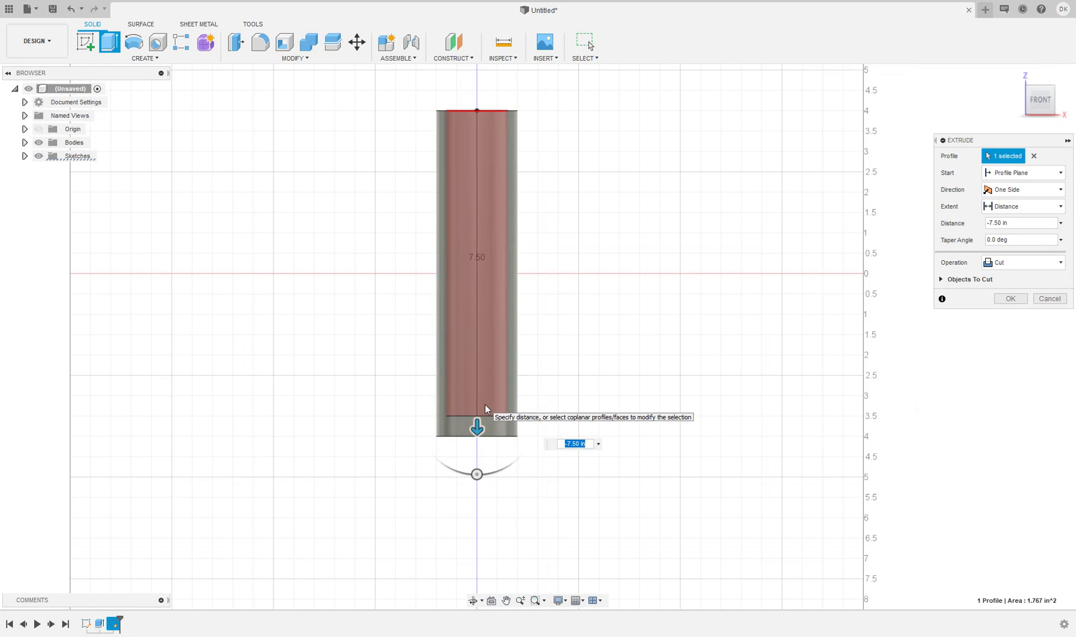
pyautogui.click(1015, 262)
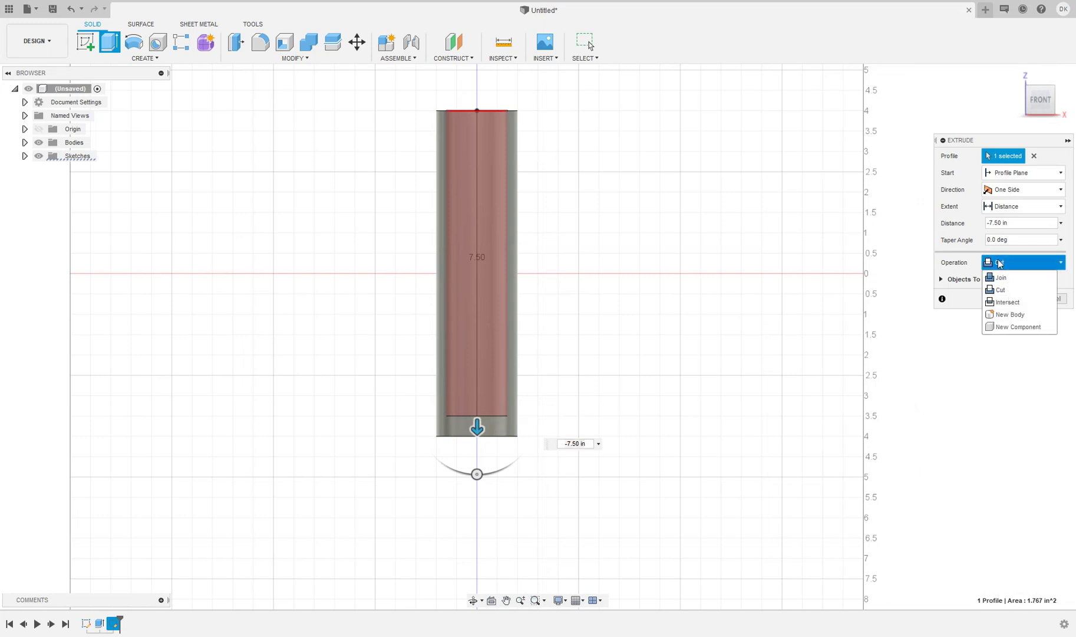
pyautogui.click(1000, 265)
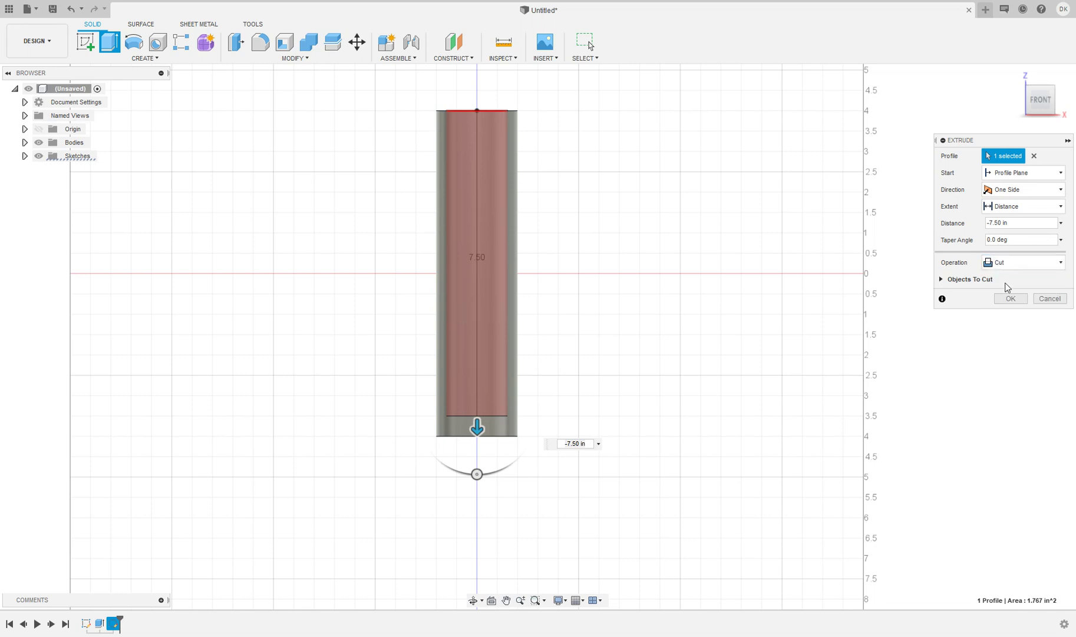
pyautogui.click(1007, 269)
pyautogui.click(1007, 264)
pyautogui.click(1009, 301)
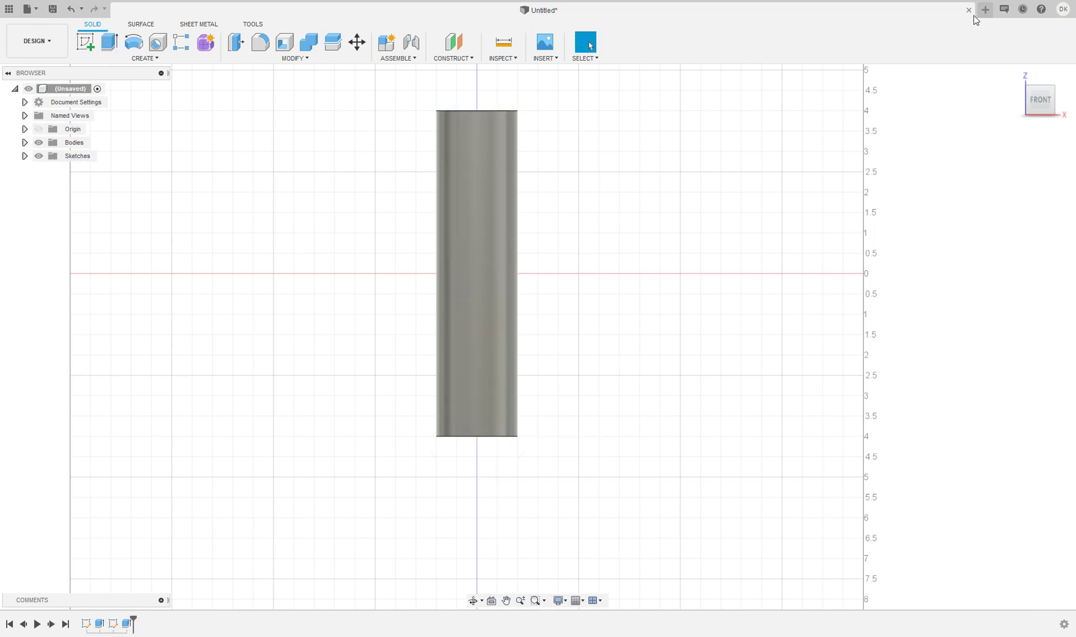
pyautogui.moveTo(1041, 100)
pyautogui.mouseDown()
pyautogui.moveTo(1041, 114)
pyautogui.moveTo(1031, 102)
pyautogui.mouseUp()
pyautogui.moveTo(538, 336)
pyautogui.keyDown('shift'); pyautogui.mouseDown(button='middle')
pyautogui.moveTo(519, 248)
pyautogui.moveTo(464, 134)
pyautogui.mouseUp(button='middle'); pyautogui.keyUp('shift')
pyautogui.scroll(3, 463, 134)
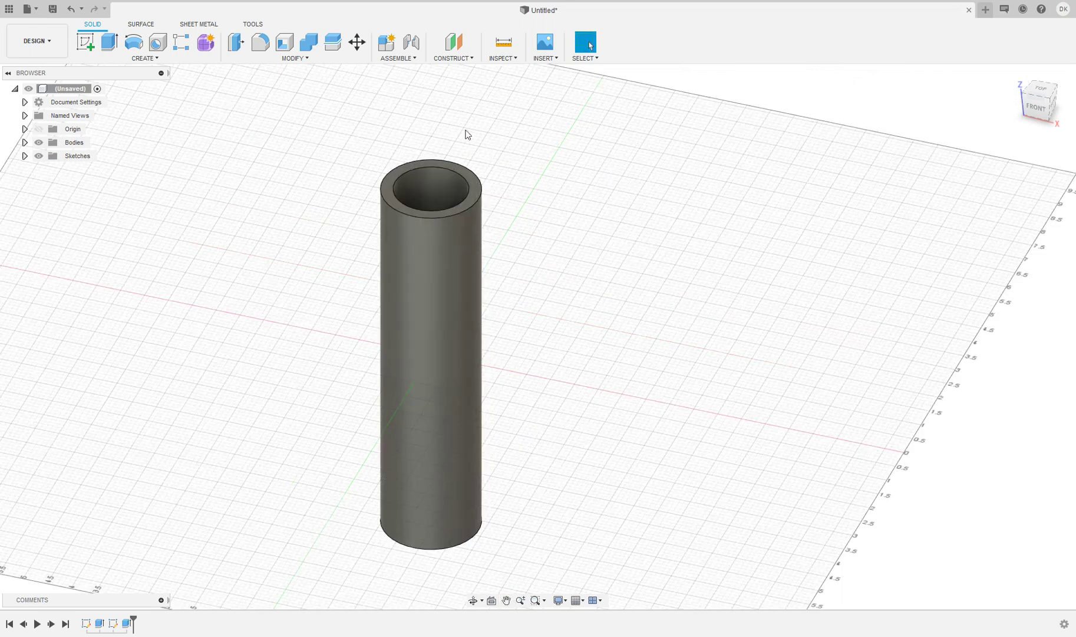
pyautogui.click(507, 59)
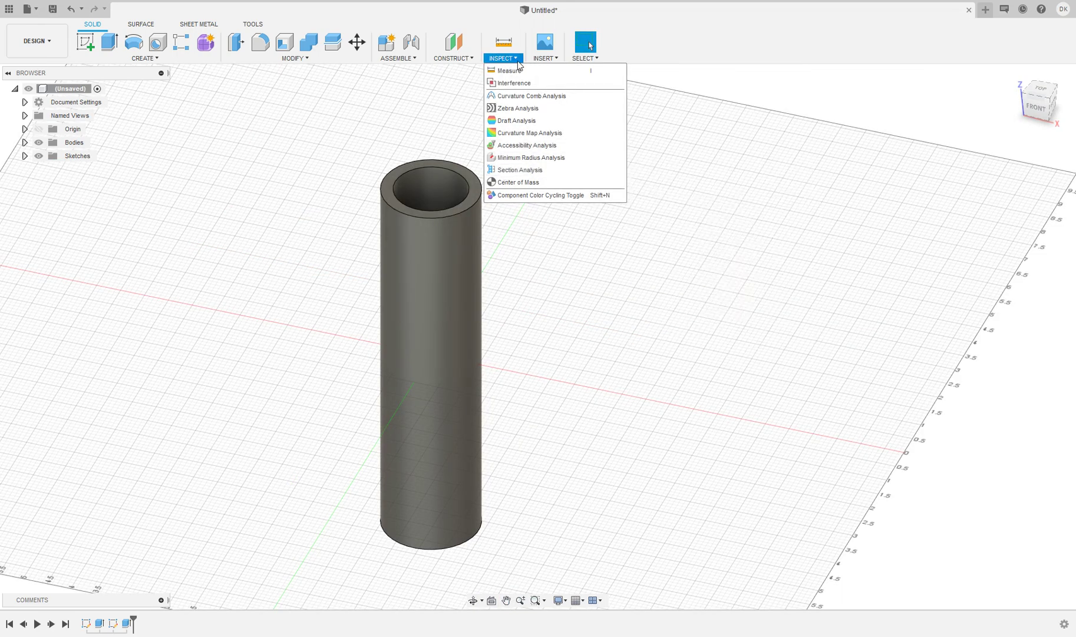
pyautogui.click(533, 169)
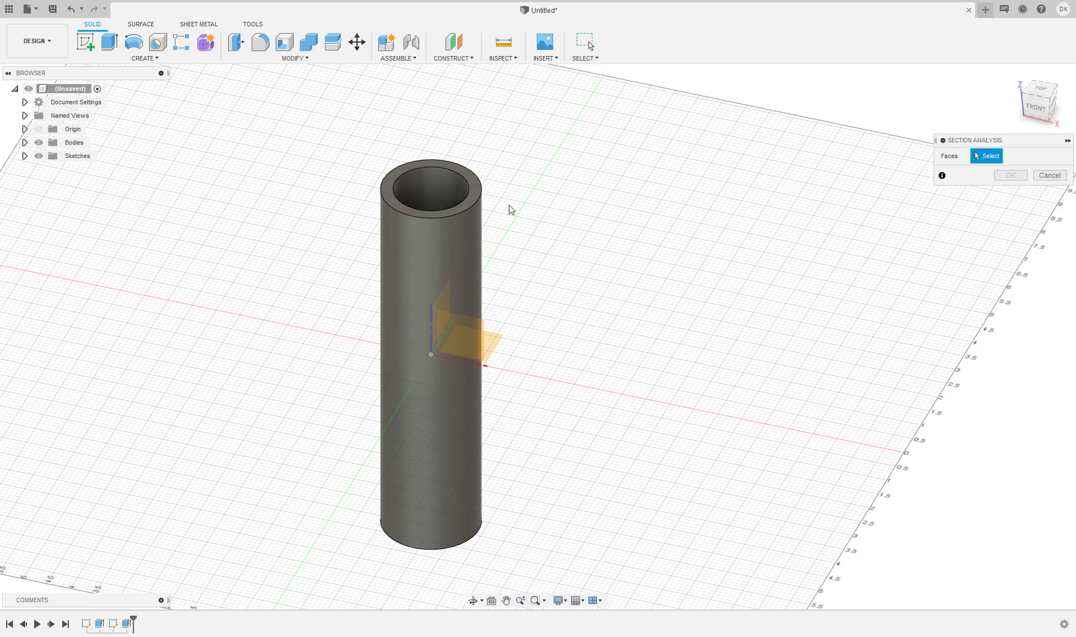
pyautogui.click(456, 206)
pyautogui.moveTo(455, 192)
pyautogui.mouseDown()
pyautogui.moveTo(487, 372)
pyautogui.moveTo(519, 269)
pyautogui.moveTo(697, 187)
pyautogui.mouseUp()
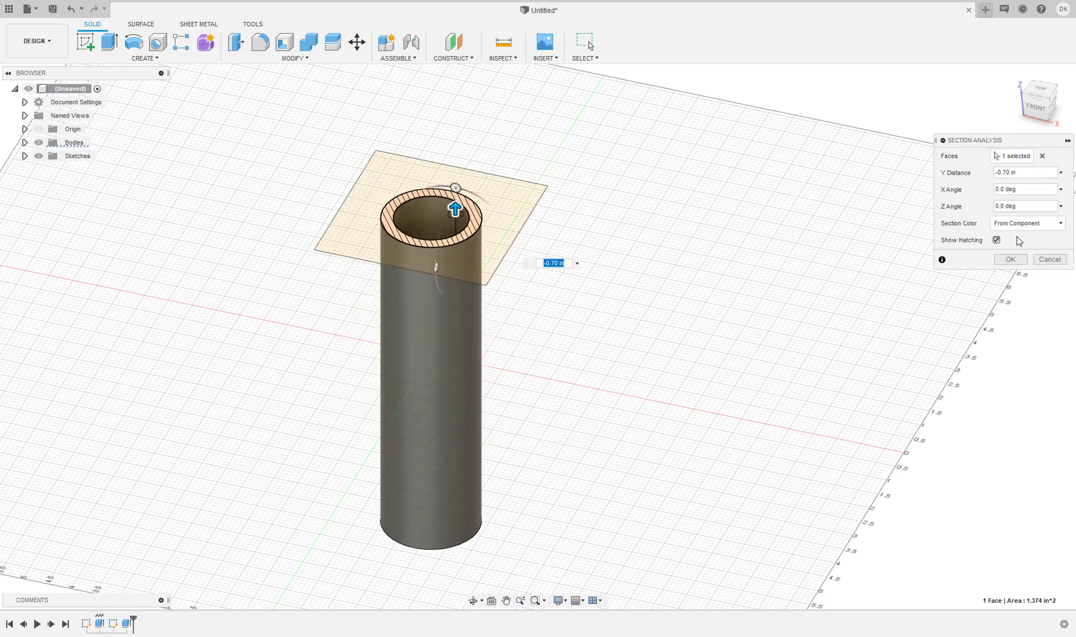
pyautogui.click(1050, 259)
# Create a section analysis of the hollow cylinder on the XZ plane with a distance of 0 in
pyautogui.click(503, 58)
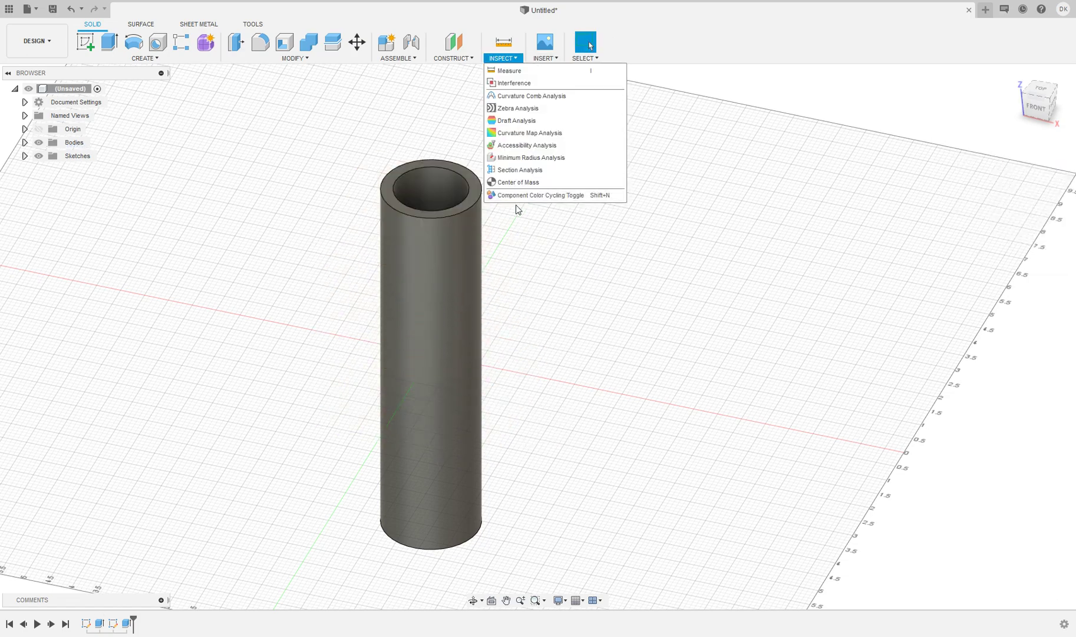
pyautogui.click(520, 170)
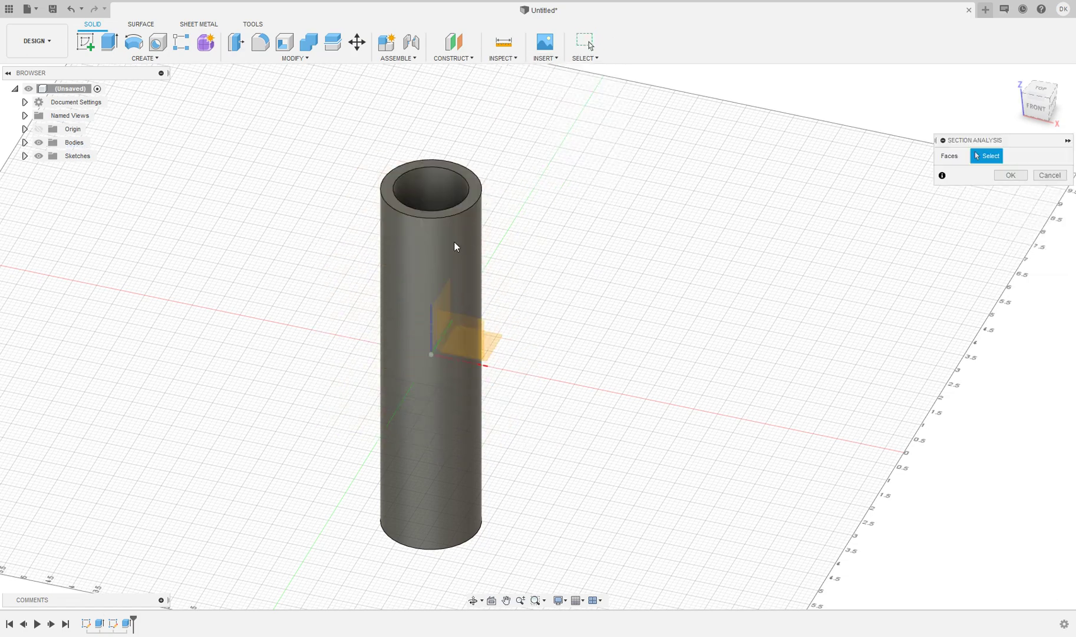
pyautogui.click(443, 316)
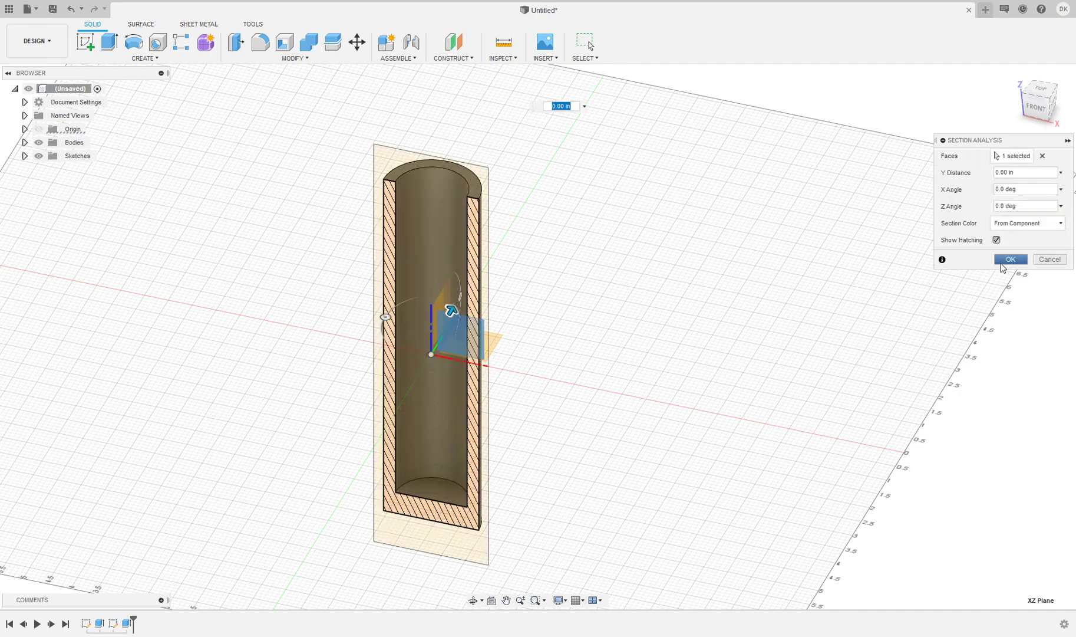
pyautogui.scroll(5, 495, 300)
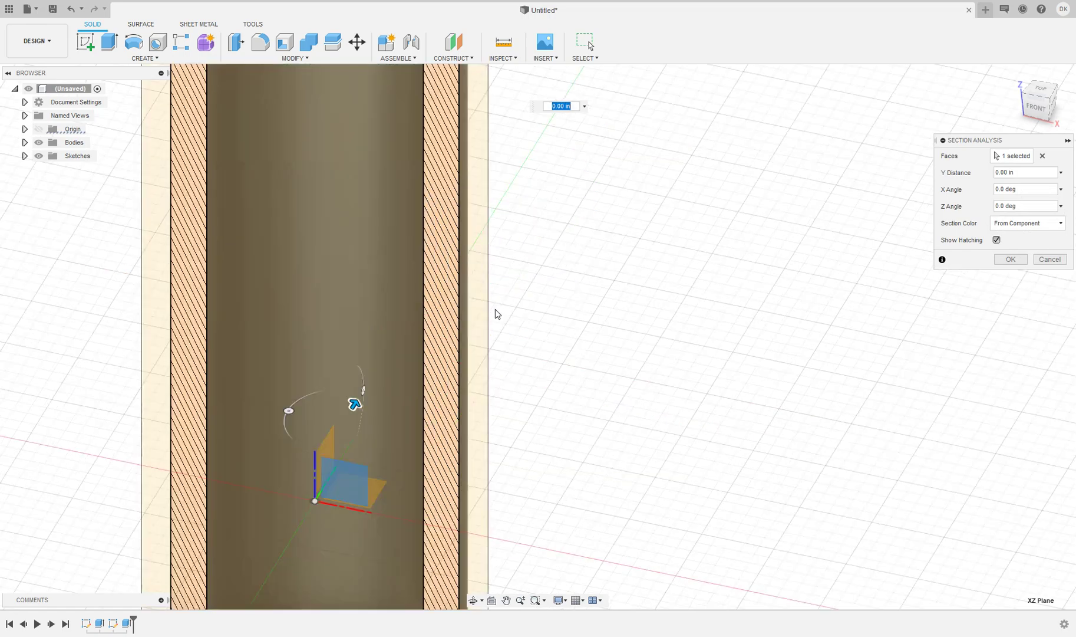
pyautogui.scroll(-5, 495, 310)
pyautogui.click(1010, 259)
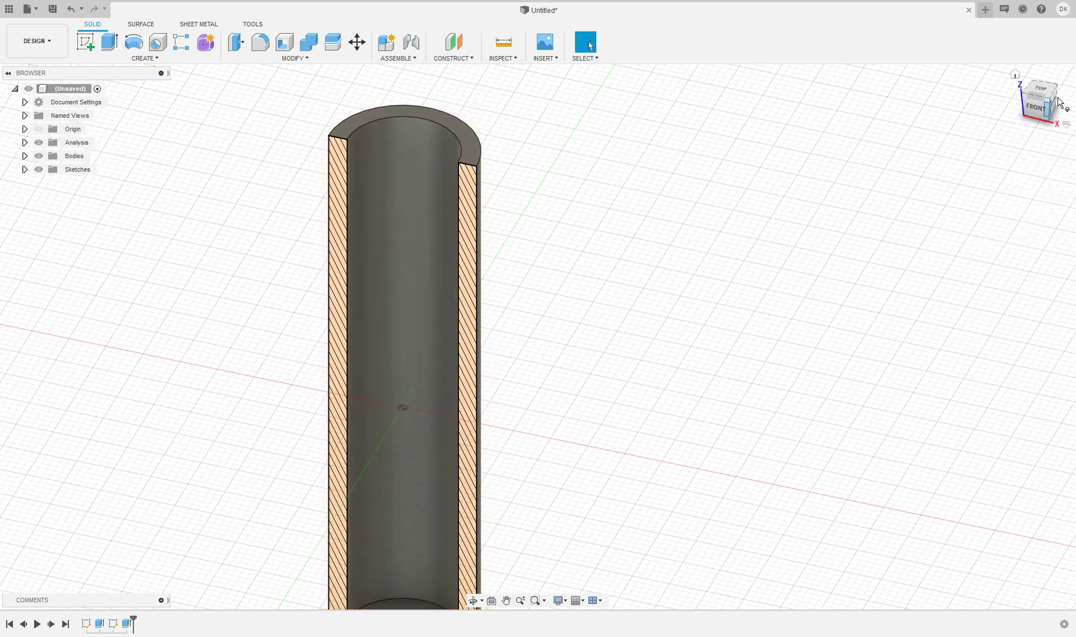
# Examine the sectioned cylinder from the front and at an angle, and hide the section analysis
pyautogui.click(1036, 109)
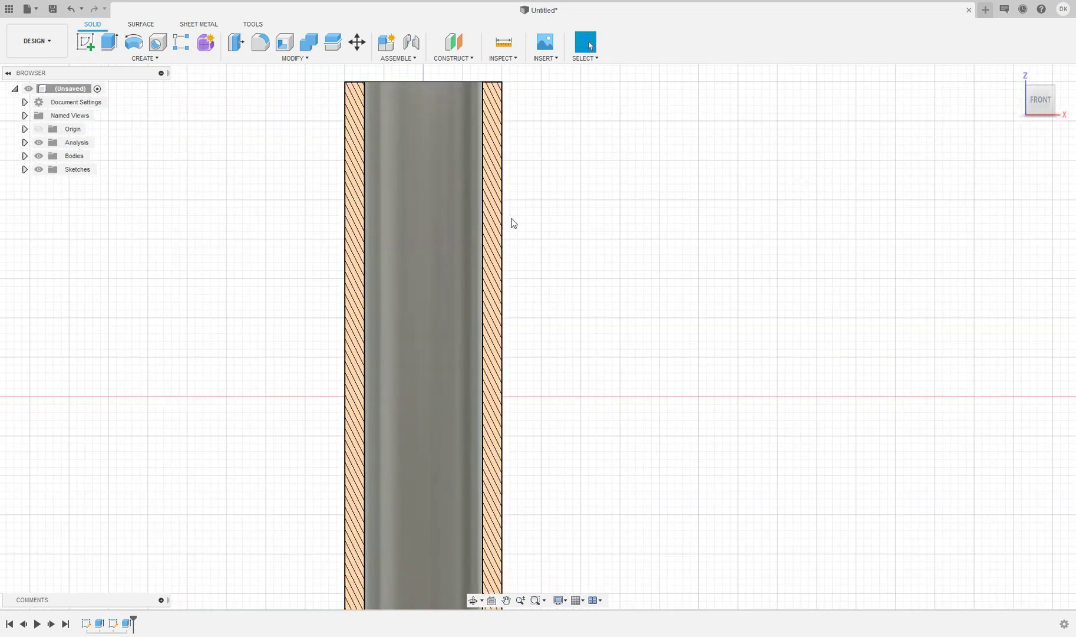
pyautogui.scroll(-3, 636, 259)
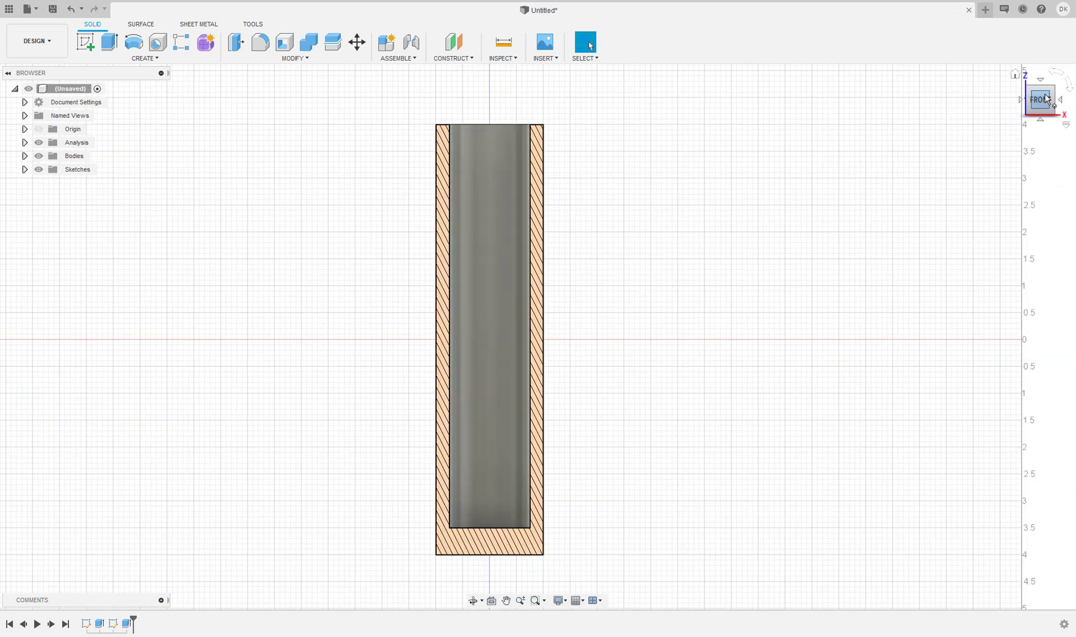
pyautogui.keyDown('shift'); pyautogui.moveTo(533, 354); pyautogui.dragTo(534, 168, button='middle'); pyautogui.keyUp('shift')
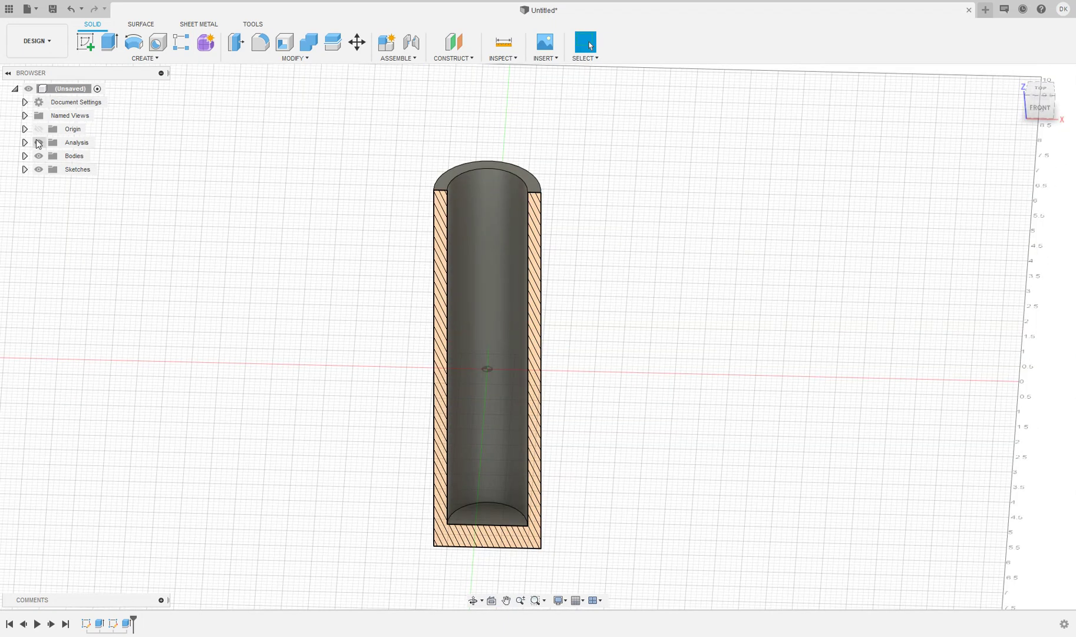
pyautogui.click(38, 142)
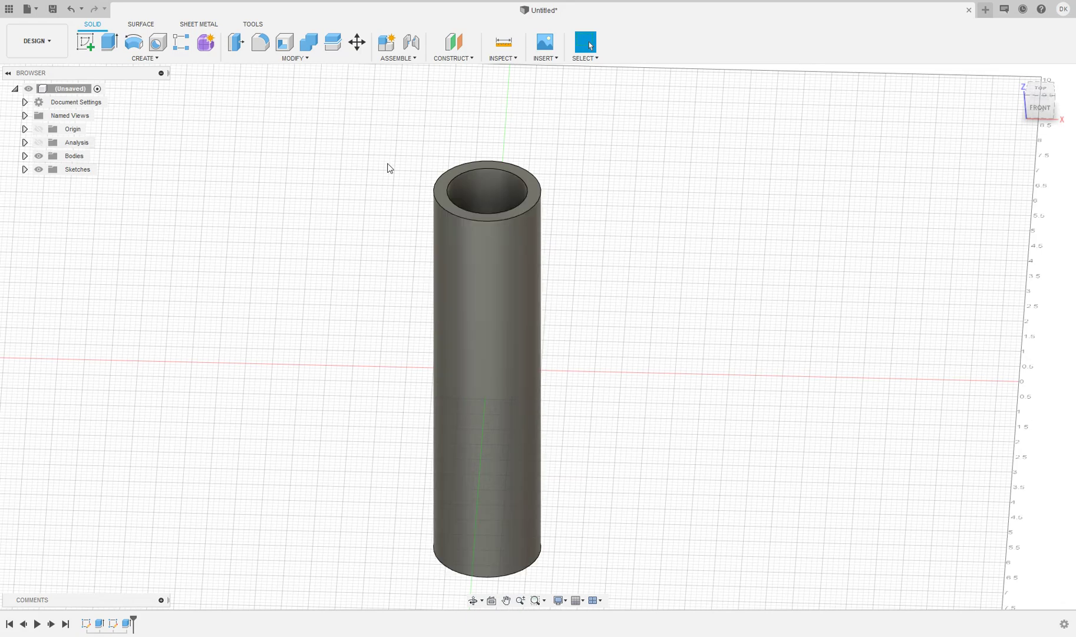
# Start a sketch on the ring-shaped top face of the hollow cylinder
pyautogui.scroll(4, 389, 165)
pyautogui.scroll(-3, 620, 153)
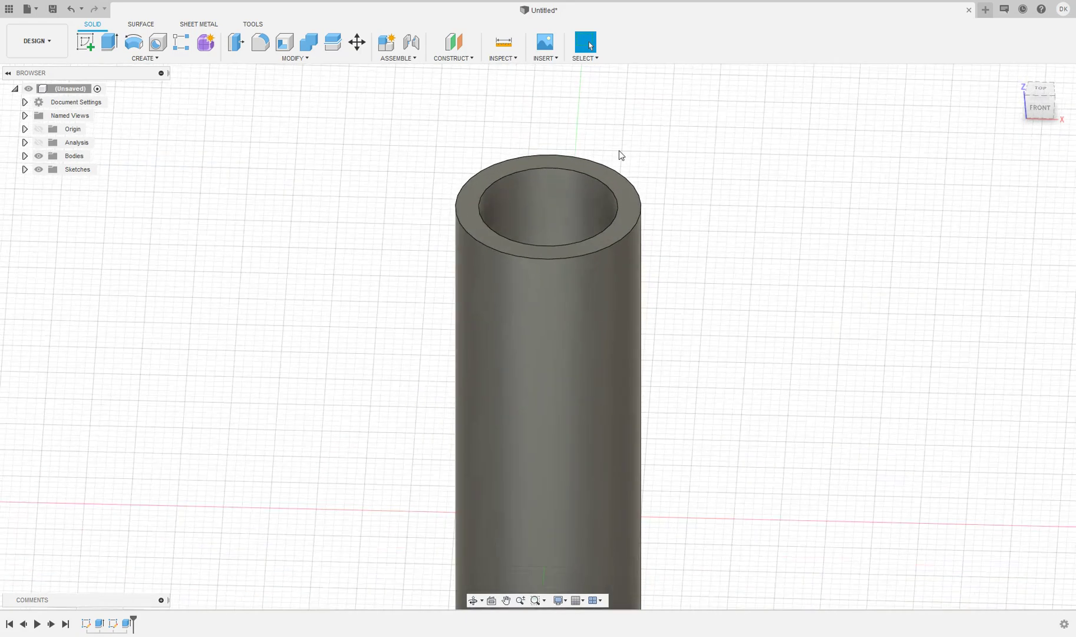
pyautogui.click(86, 43)
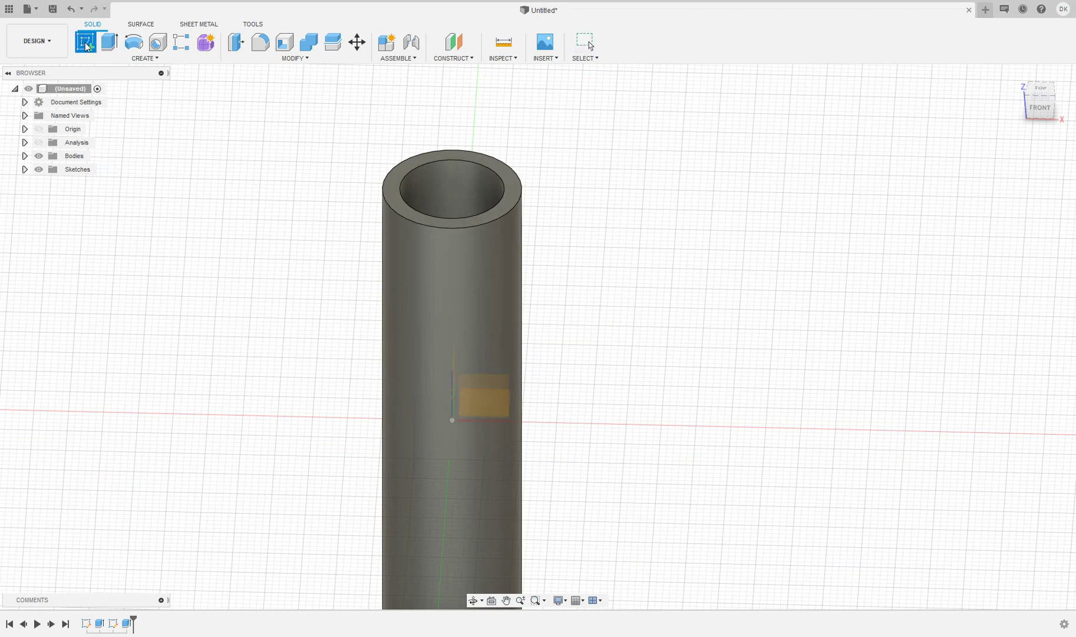
pyautogui.click(406, 155)
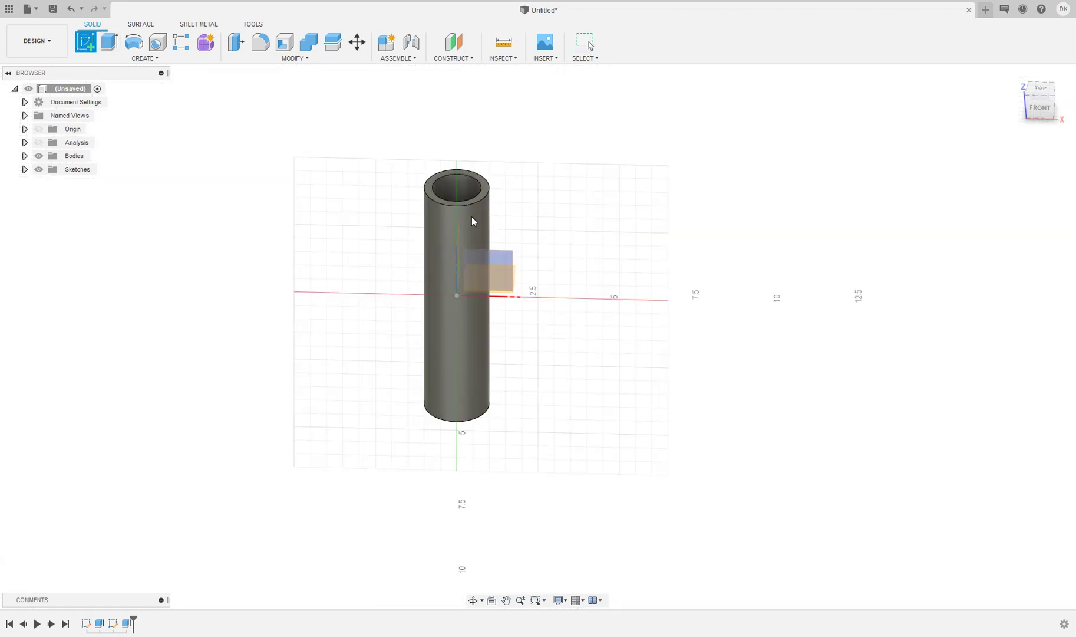
pyautogui.hotkey('ctrl', 'z')
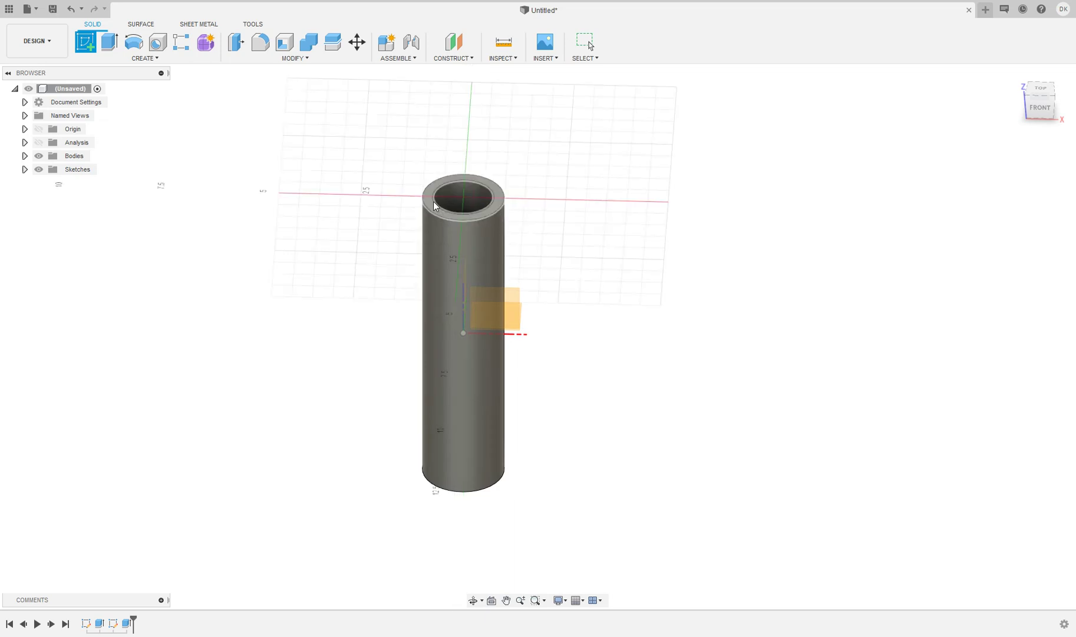
pyautogui.click(433, 201)
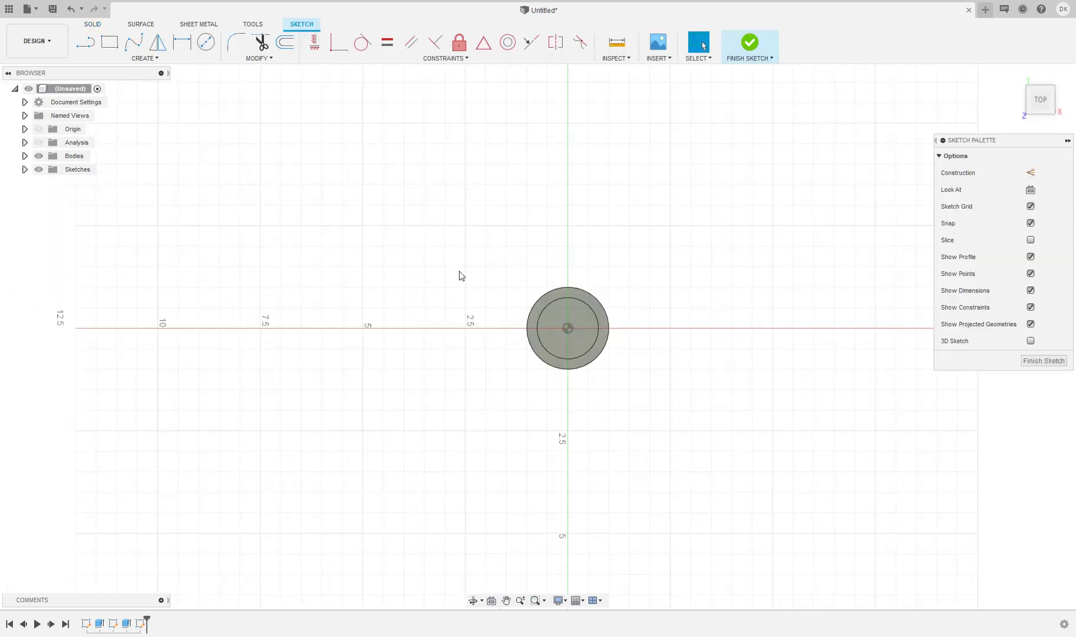
# Draw a circle 1.49 in in diameter from the origin, concentric with the cylinder's bore
pyautogui.scroll(3, 585, 317)
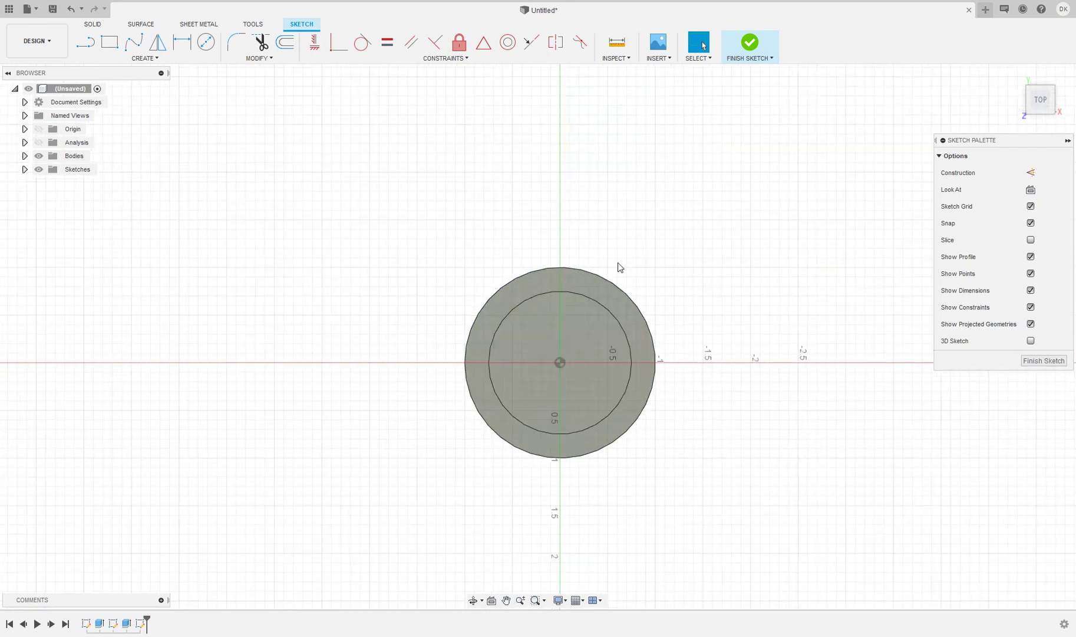
pyautogui.moveTo(618, 266)
pyautogui.mouseDown(button='middle')
pyautogui.moveTo(630, 281)
pyautogui.moveTo(590, 233)
pyautogui.mouseUp(button='middle')
pyautogui.click(206, 42)
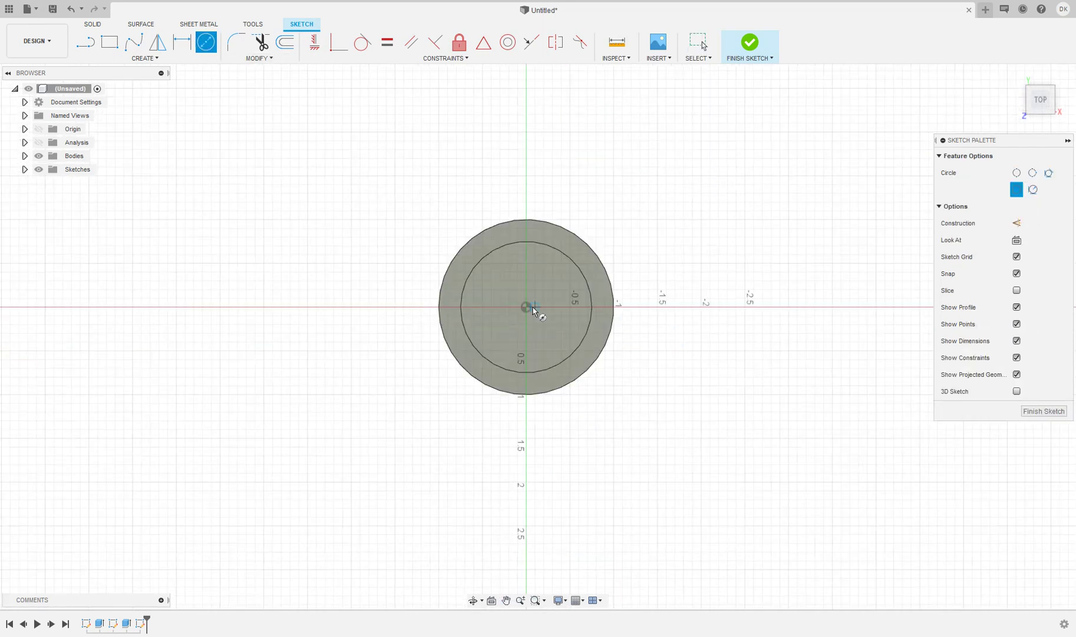
pyautogui.click(526, 308)
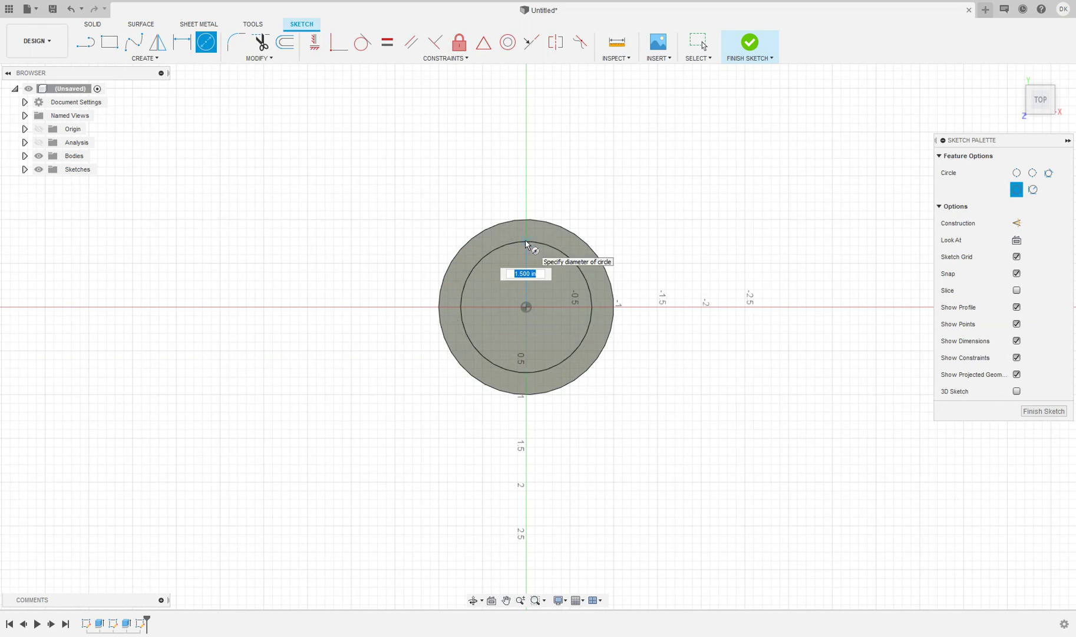
pyautogui.write('1.49')
pyautogui.press('Return')
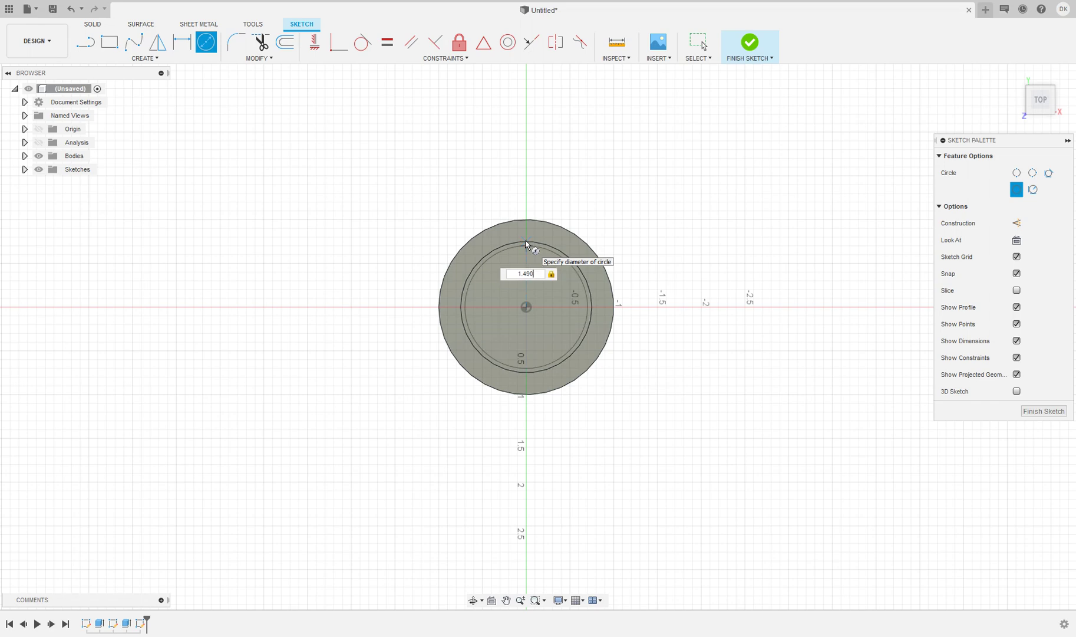
pyautogui.click(526, 243)
pyautogui.press('Escape')
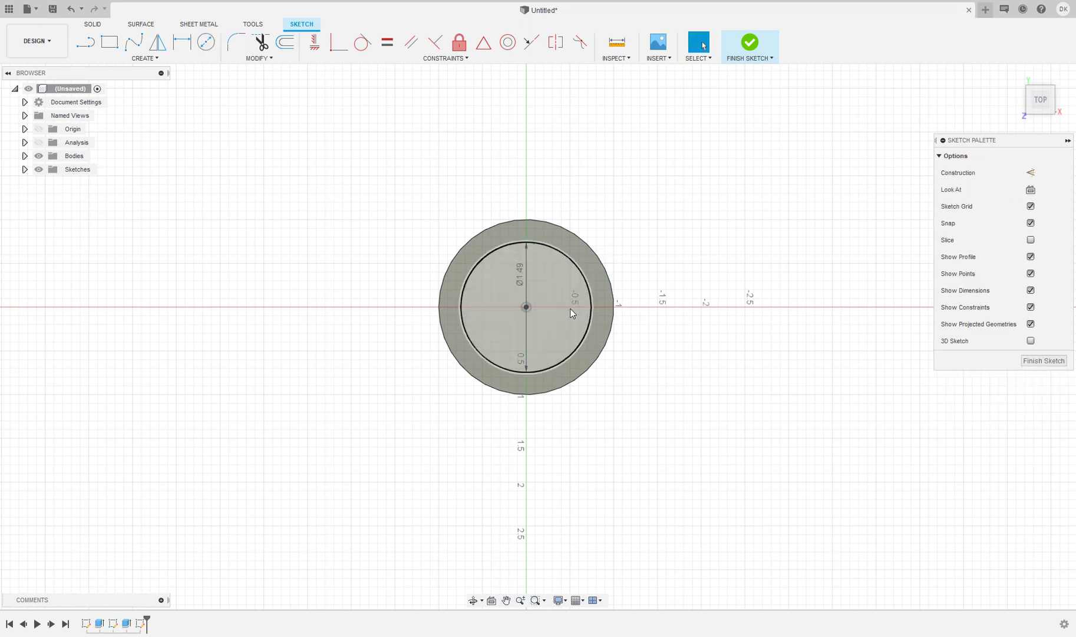
# Check the circle's fit inside the bore from above and at an angle, and finish the sketch
pyautogui.scroll(4, 569, 309)
pyautogui.scroll(1, 547, 195)
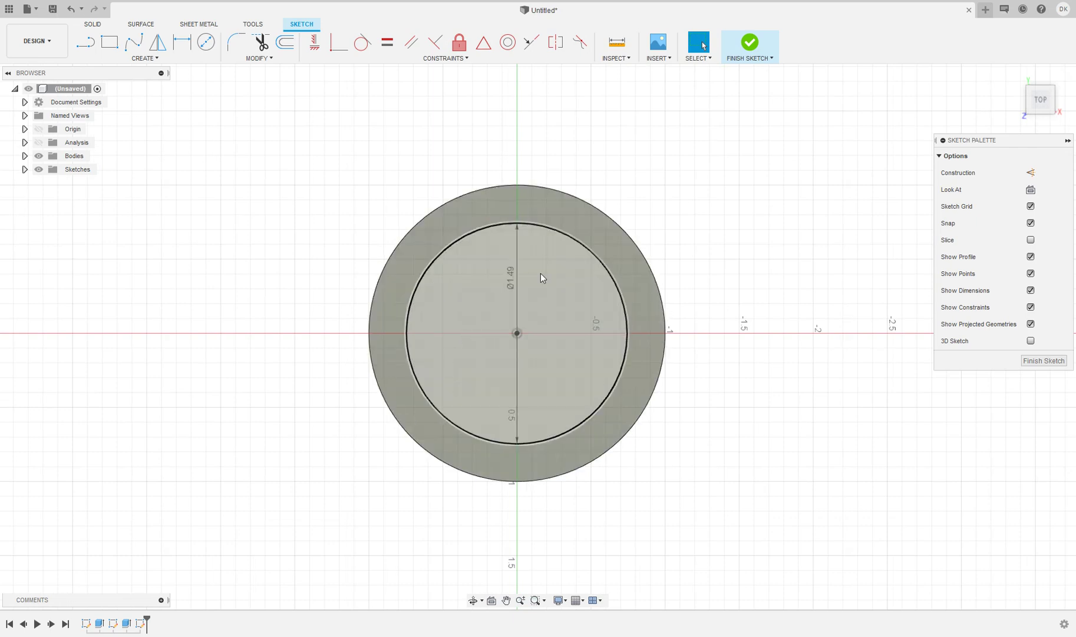
pyautogui.scroll(-2, 589, 265)
pyautogui.moveTo(1040, 97)
pyautogui.mouseDown()
pyautogui.moveTo(1041, 65)
pyautogui.moveTo(1019, 83)
pyautogui.mouseUp()
pyautogui.moveTo(757, 365); pyautogui.dragTo(579, 316, button='middle')
pyautogui.scroll(-1, 554, 311)
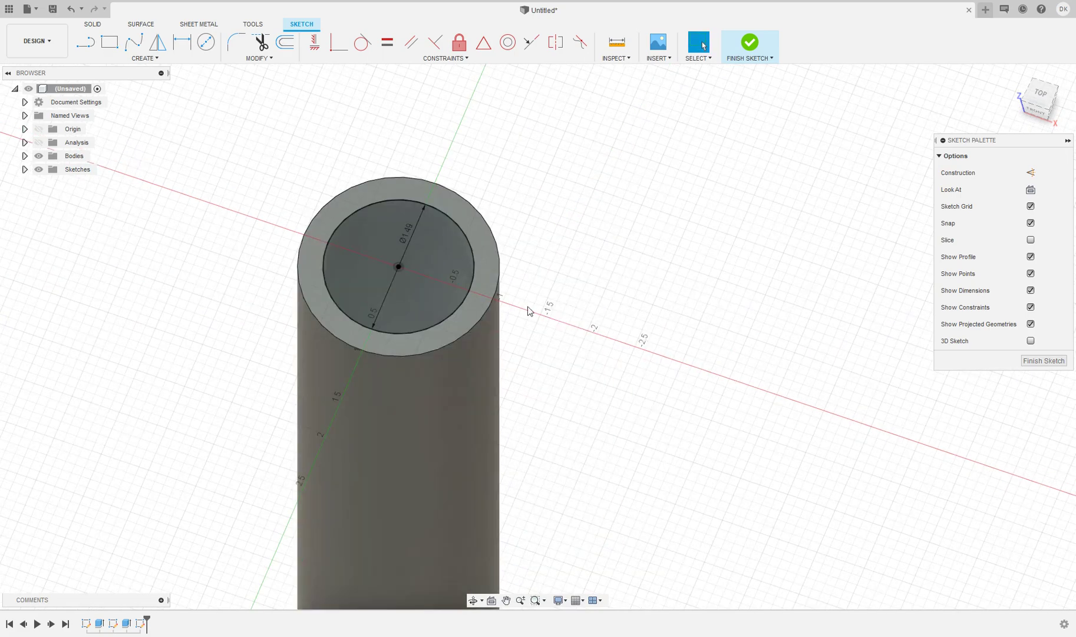
pyautogui.click(750, 45)
# Extrude the circle inside the bore 8 in upward as a New Body
pyautogui.press('e')
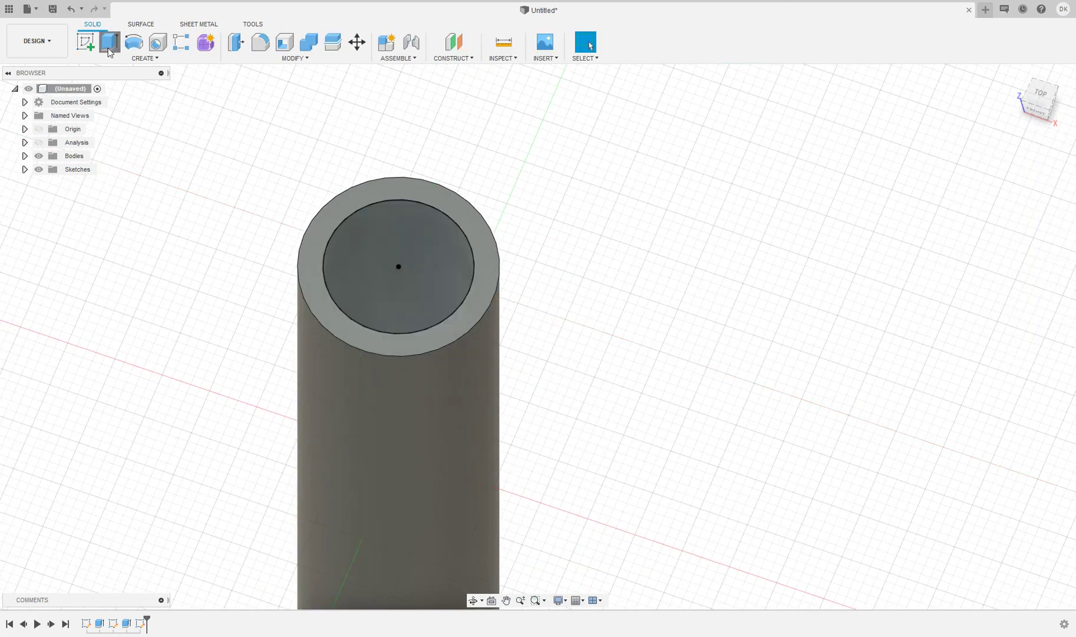
pyautogui.click(354, 256)
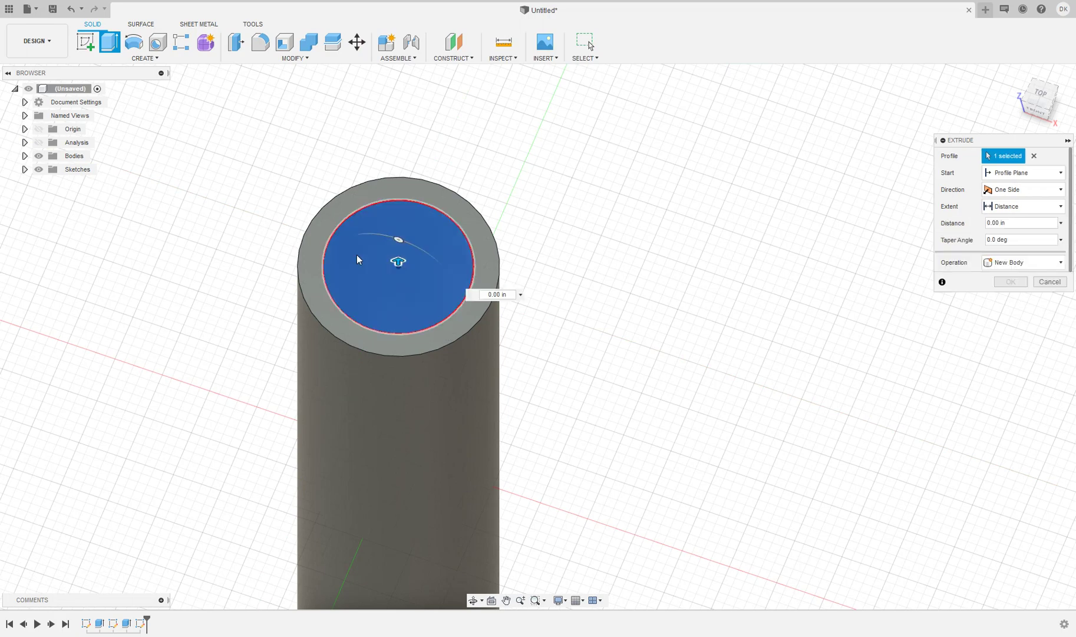
pyautogui.scroll(-2, 501, 348)
pyautogui.scroll(-1, 498, 354)
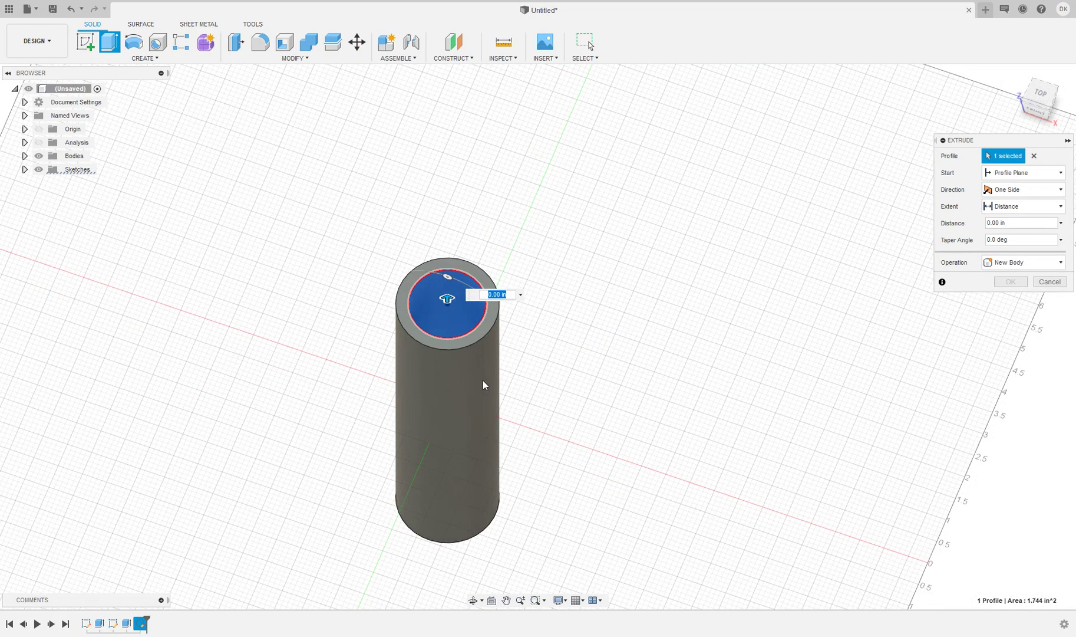
pyautogui.scroll(-1, 561, 500)
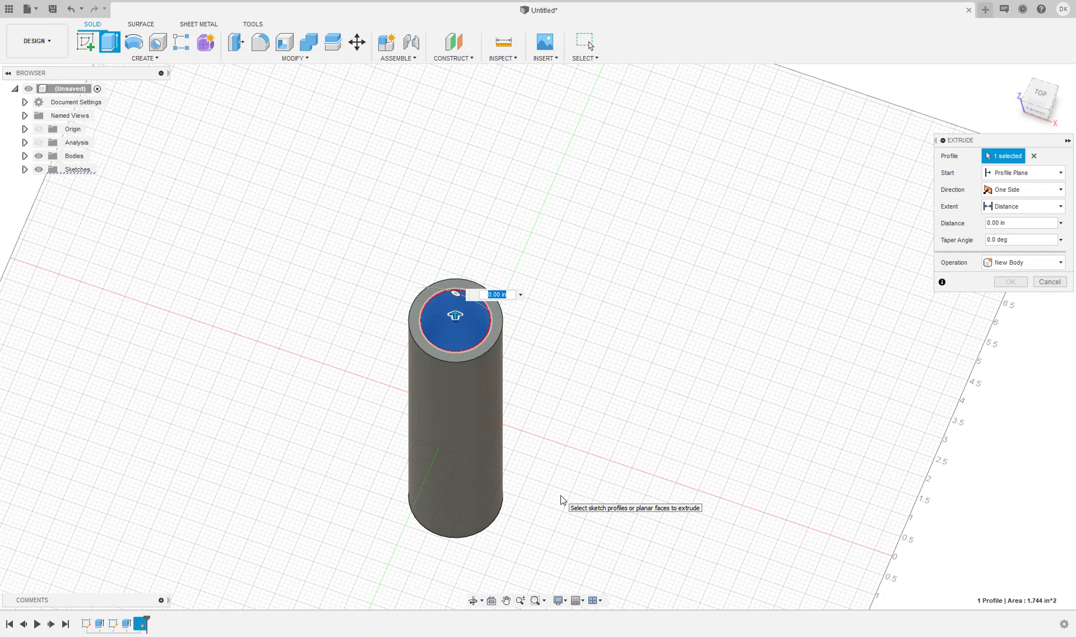
pyautogui.write('8')
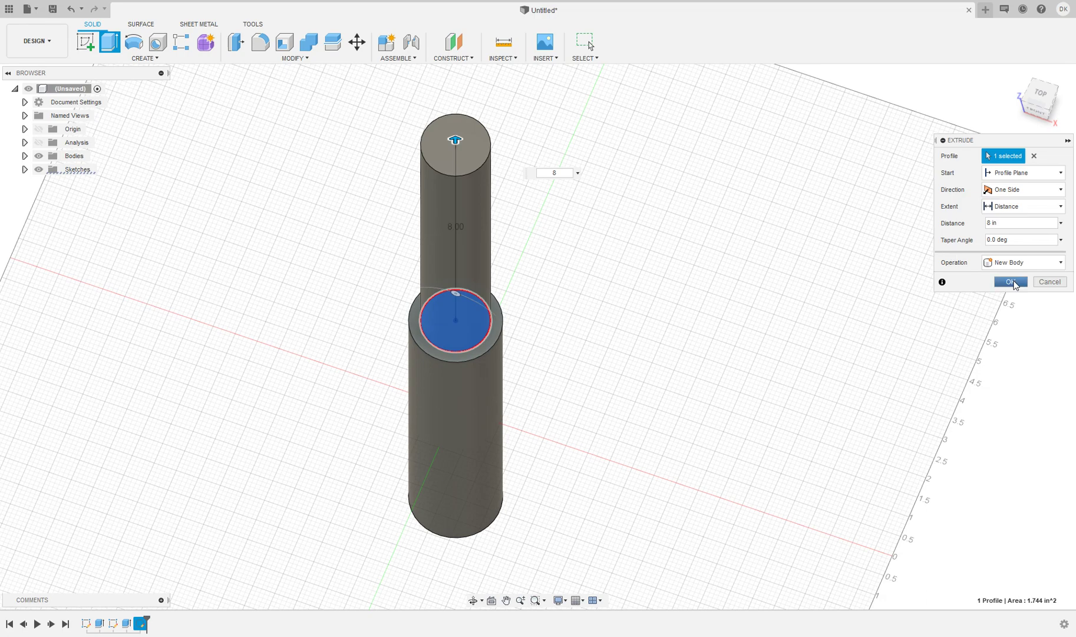
pyautogui.click(1010, 281)
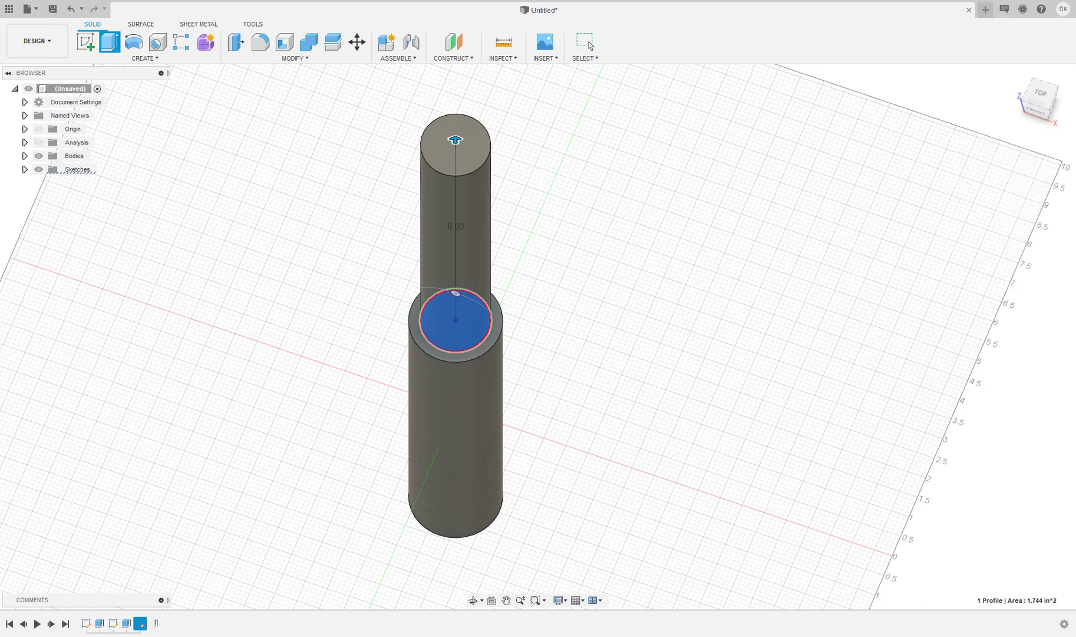
# Start a sketch on the top face of the inner solid cylinder
pyautogui.click(1032, 108)
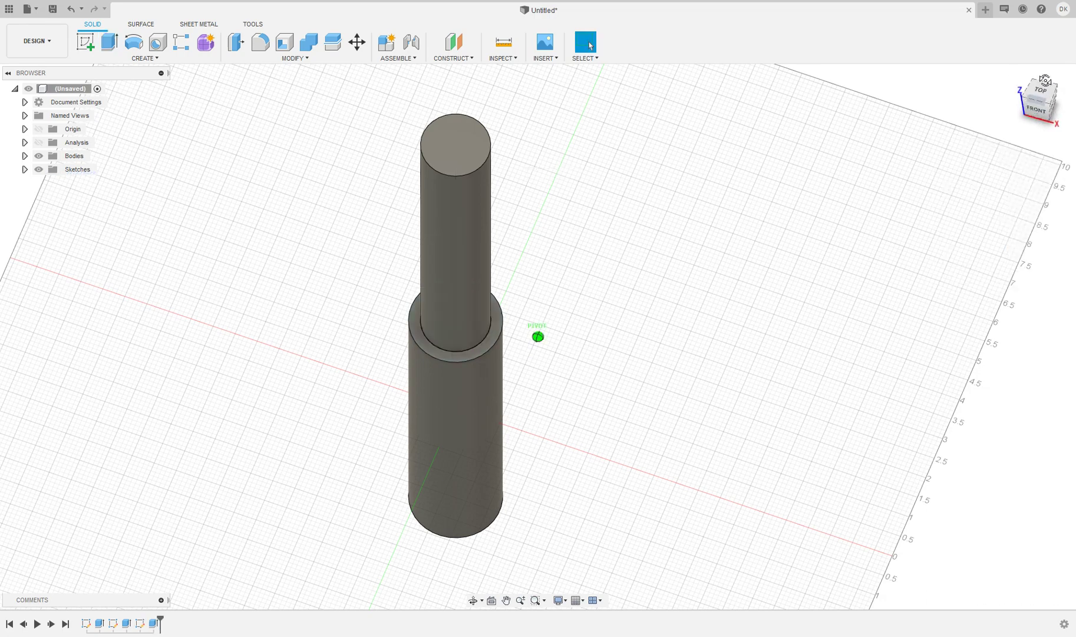
pyautogui.keyDown('shift'); pyautogui.moveTo(537, 337); pyautogui.dragTo(591, 192, button='middle'); pyautogui.keyUp('shift')
pyautogui.moveTo(558, 154); pyautogui.dragTo(523, 225, button='middle')
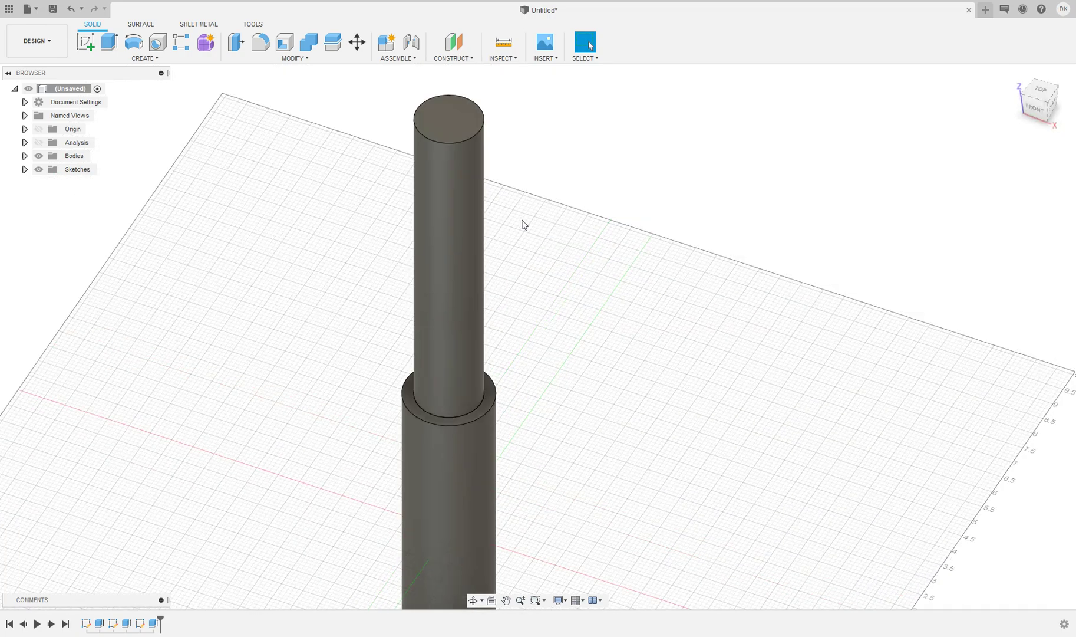
pyautogui.click(85, 45)
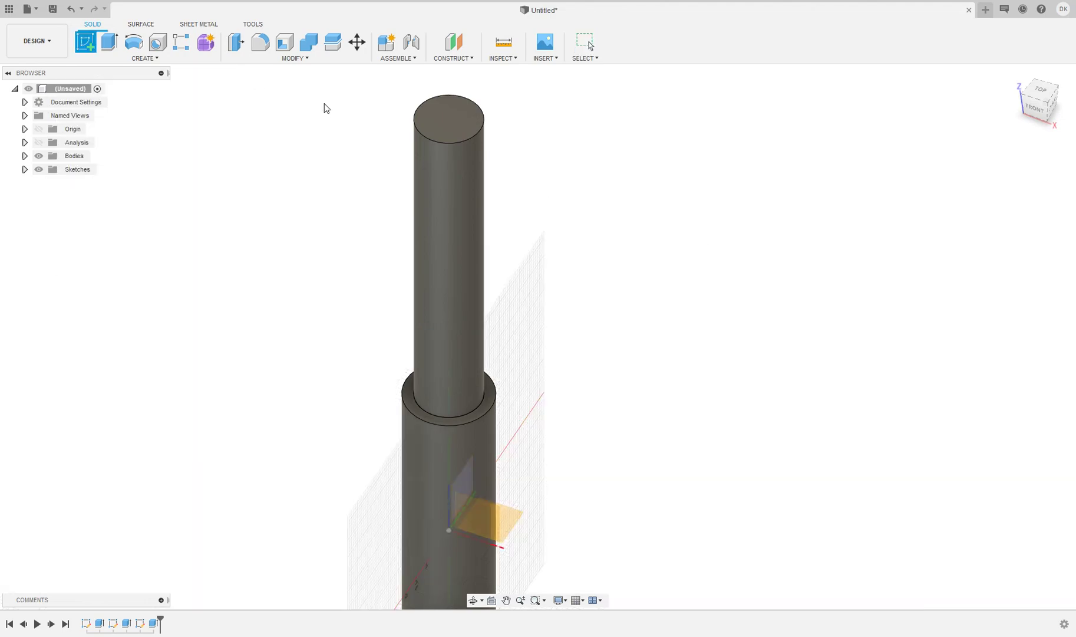
pyautogui.click(437, 117)
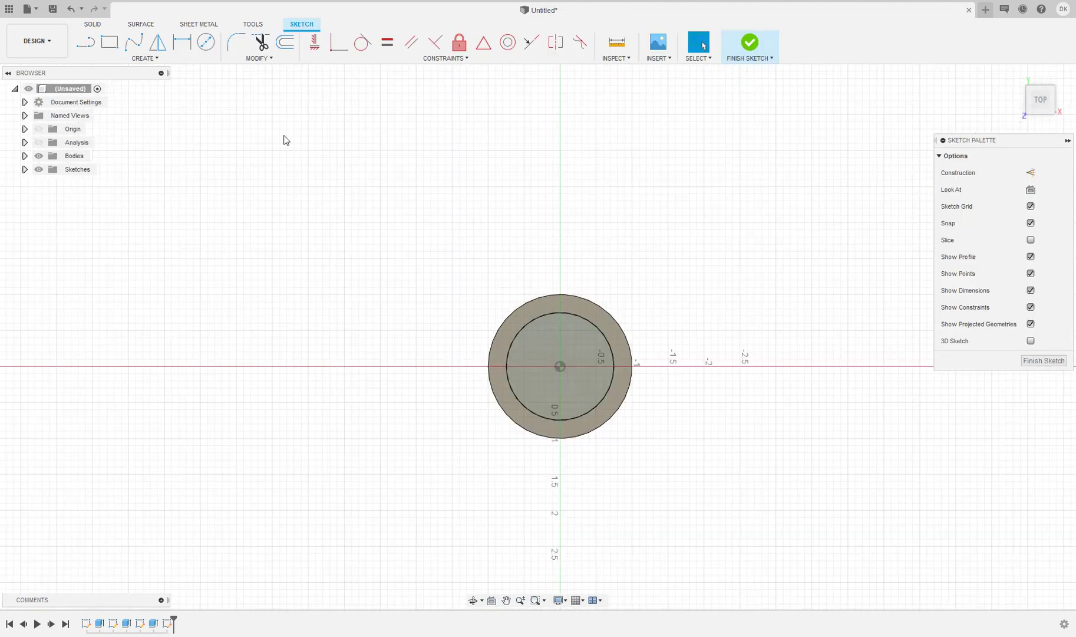
# Draw a concentric circle about 1 in in diameter on the face and finish the sketch
pyautogui.click(206, 42)
pyautogui.click(559, 366)
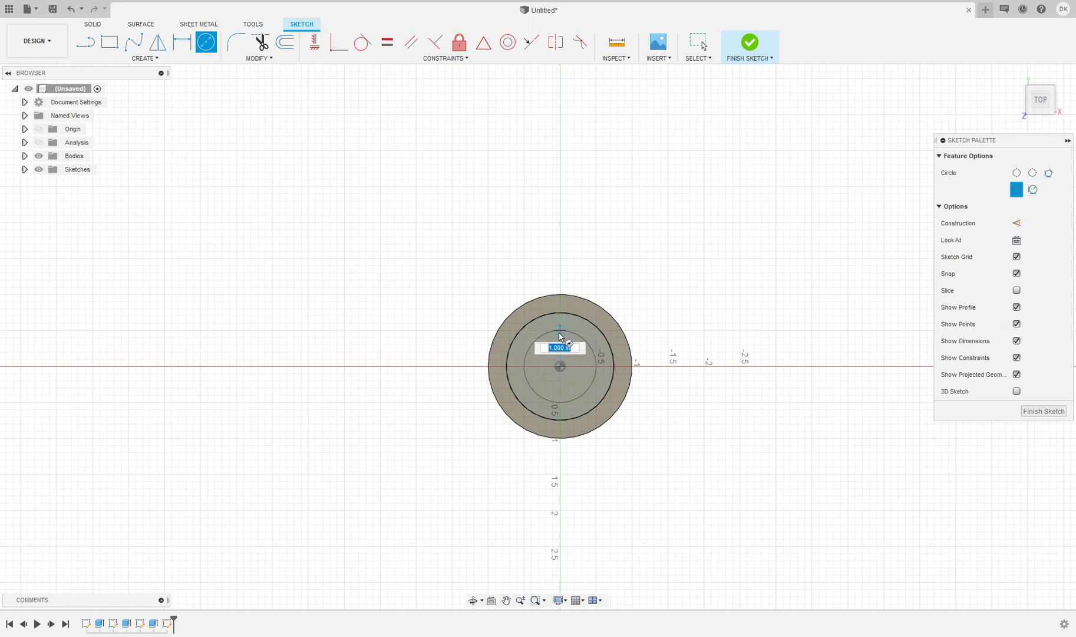
pyautogui.rightClick(559, 340)
pyautogui.click(540, 447)
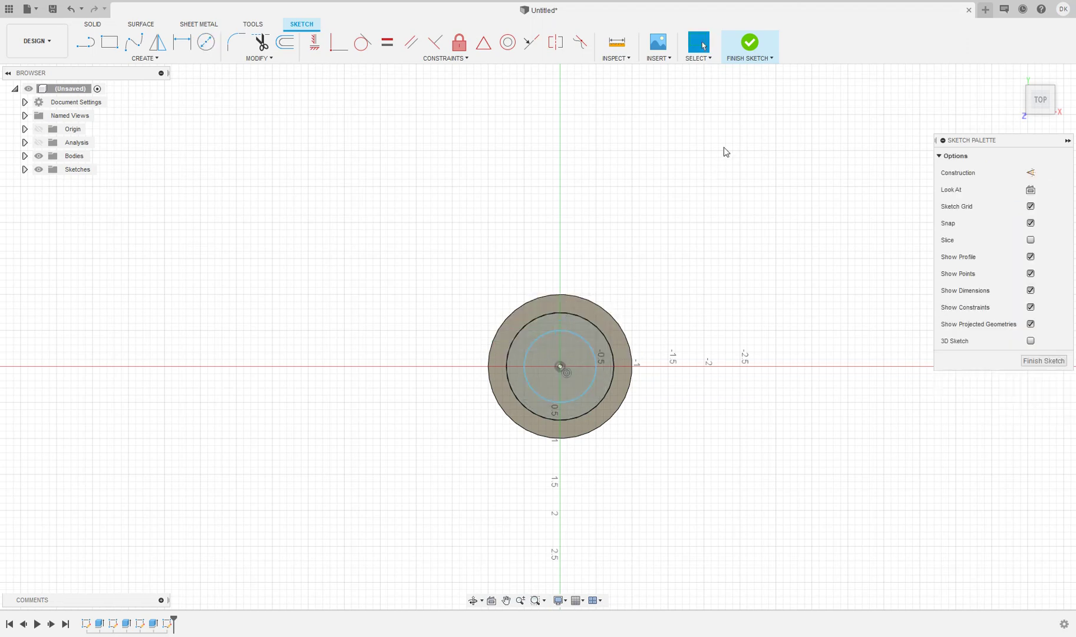
pyautogui.click(751, 40)
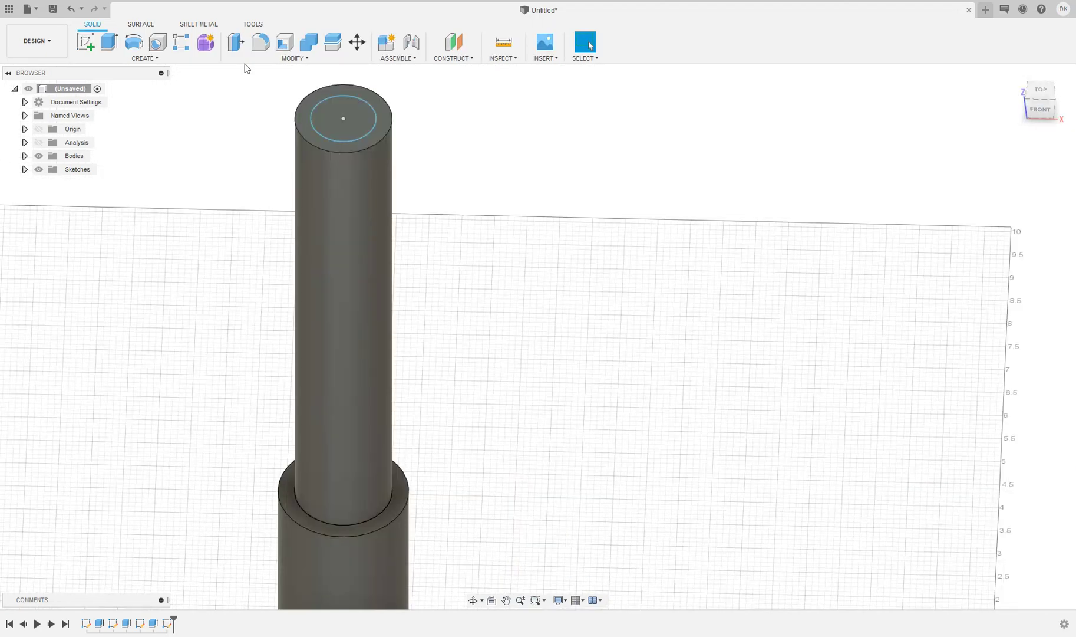
# Cut the outer ring of the inner cylinder with an extrusion of -7.5 in, leaving the central core
pyautogui.click(109, 41)
pyautogui.click(308, 135)
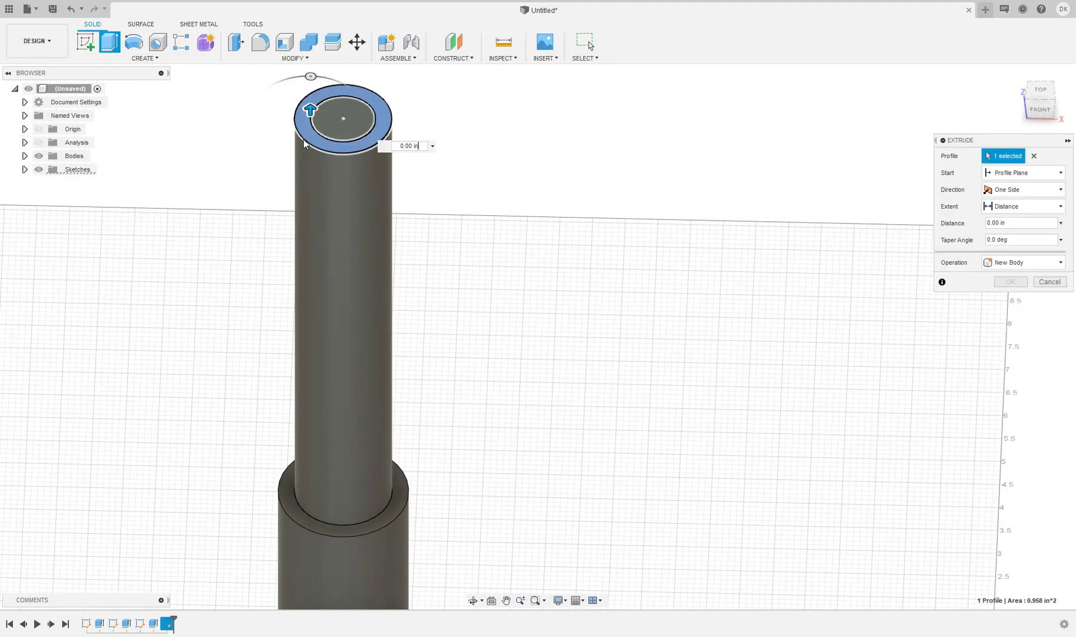
pyautogui.moveTo(309, 111); pyautogui.dragTo(330, 470)
pyautogui.press('Return')
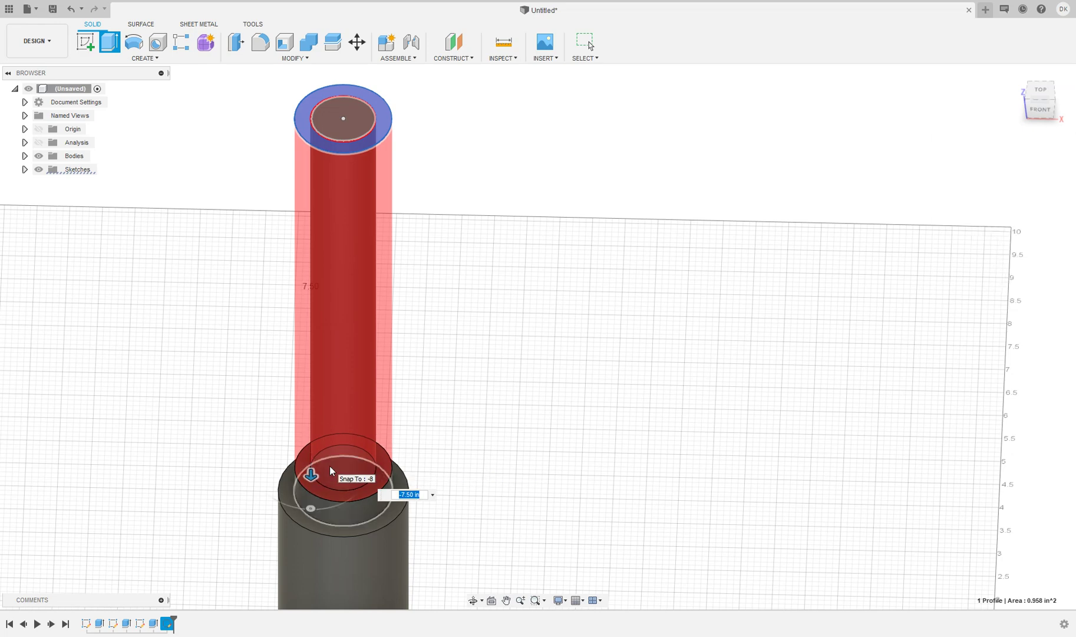
# Start a sketch on the top face of the narrowed central core
pyautogui.moveTo(337, 484); pyautogui.dragTo(473, 331, button='middle')
pyautogui.scroll(3, 473, 331)
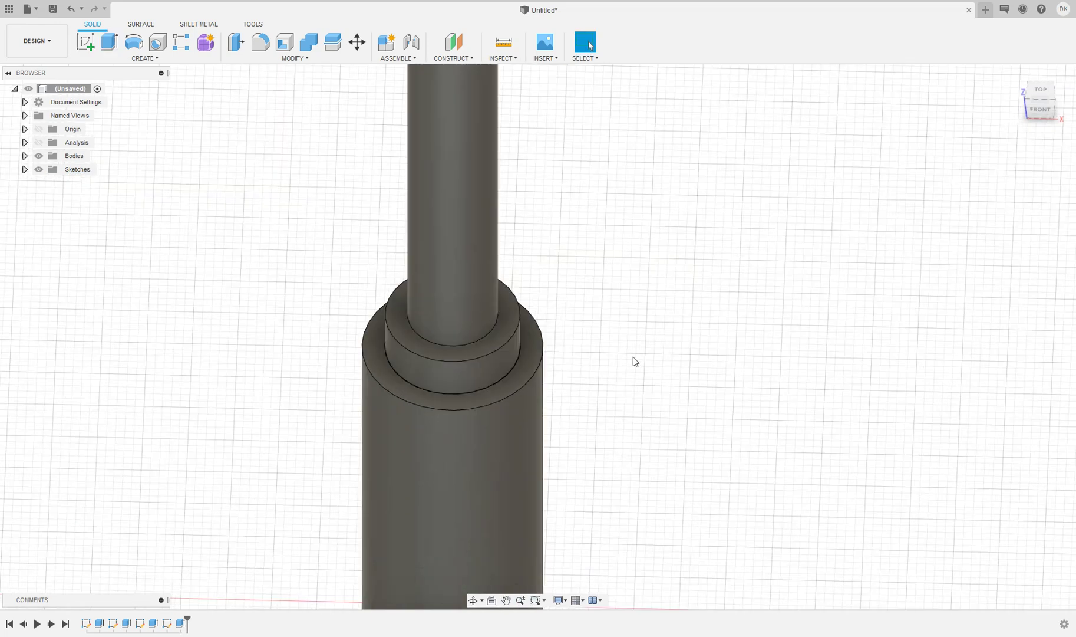
pyautogui.moveTo(1042, 103)
pyautogui.mouseDown()
pyautogui.moveTo(1057, 81)
pyautogui.moveTo(1055, 95)
pyautogui.moveTo(860, 219)
pyautogui.moveTo(788, 561)
pyautogui.mouseUp()
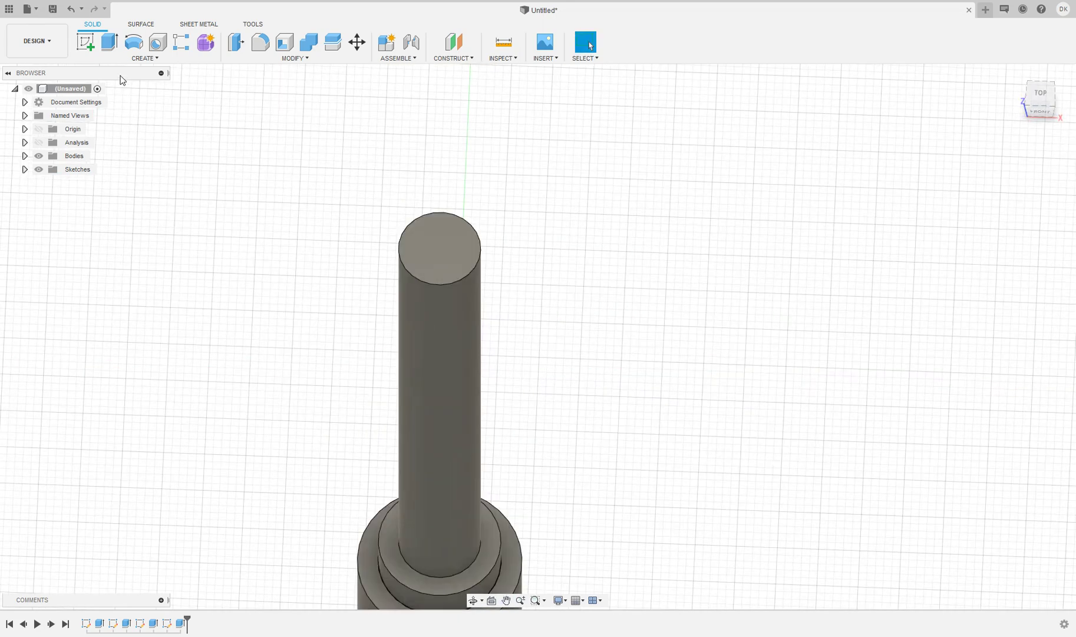
pyautogui.click(85, 42)
pyautogui.click(456, 230)
pyautogui.click(453, 283)
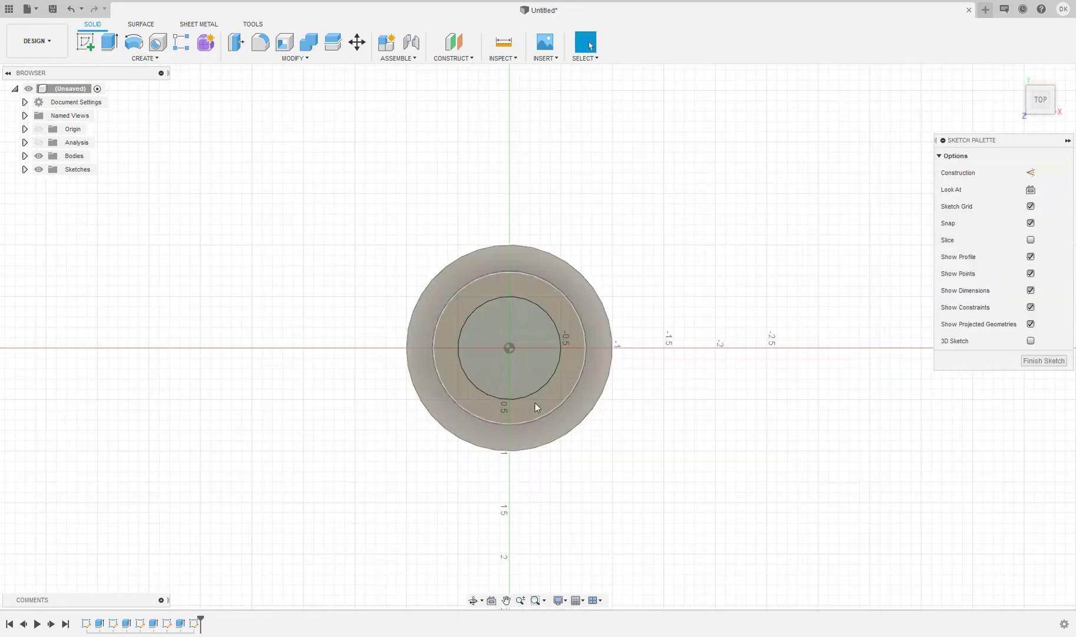
# Draw a concentric circle about 0.6 in in diameter on the core's top face and finish the sketch
pyautogui.click(201, 45)
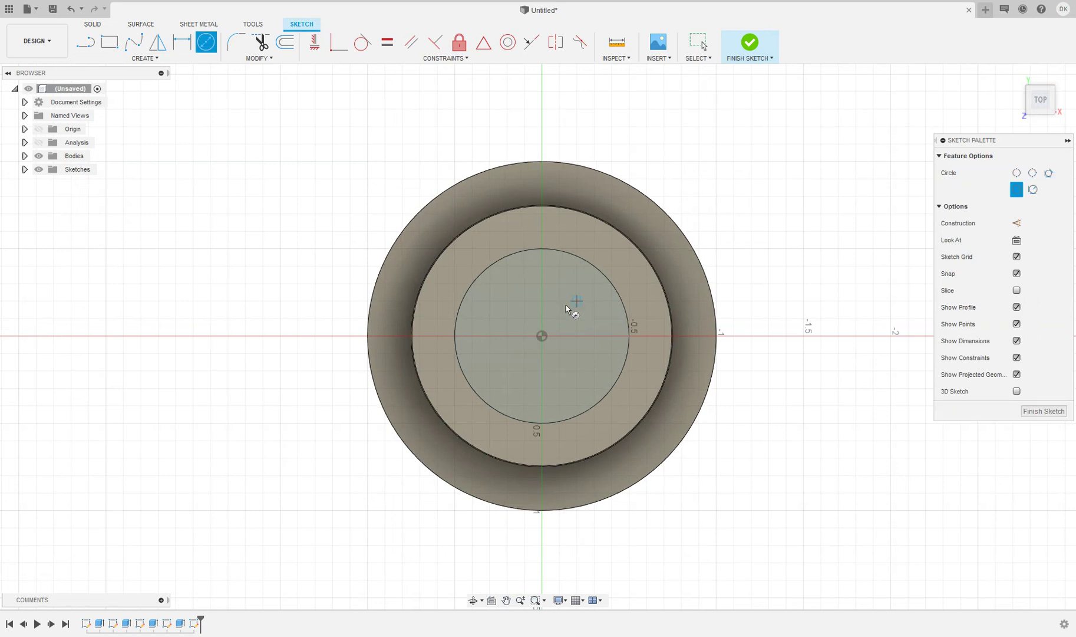
pyautogui.click(541, 336)
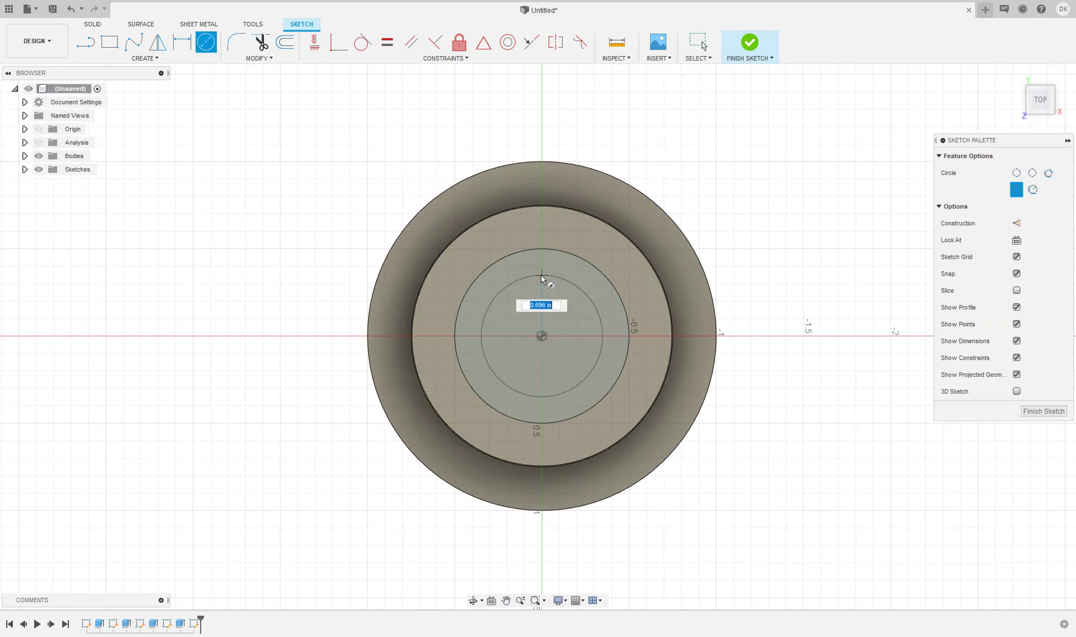
pyautogui.click(539, 287)
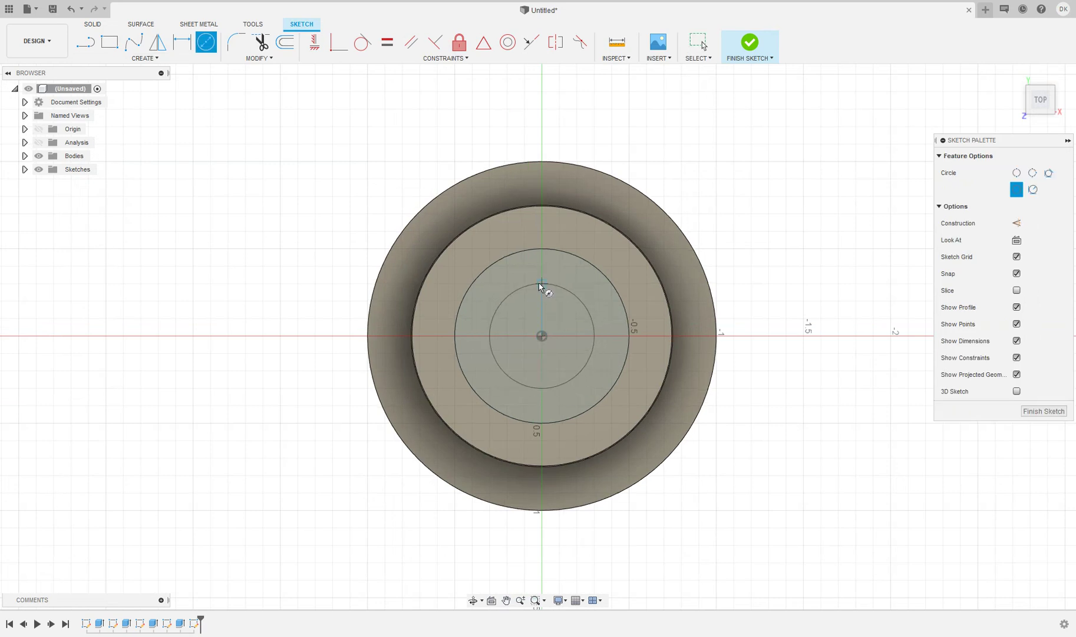
pyautogui.rightClick(582, 287)
pyautogui.click(587, 294)
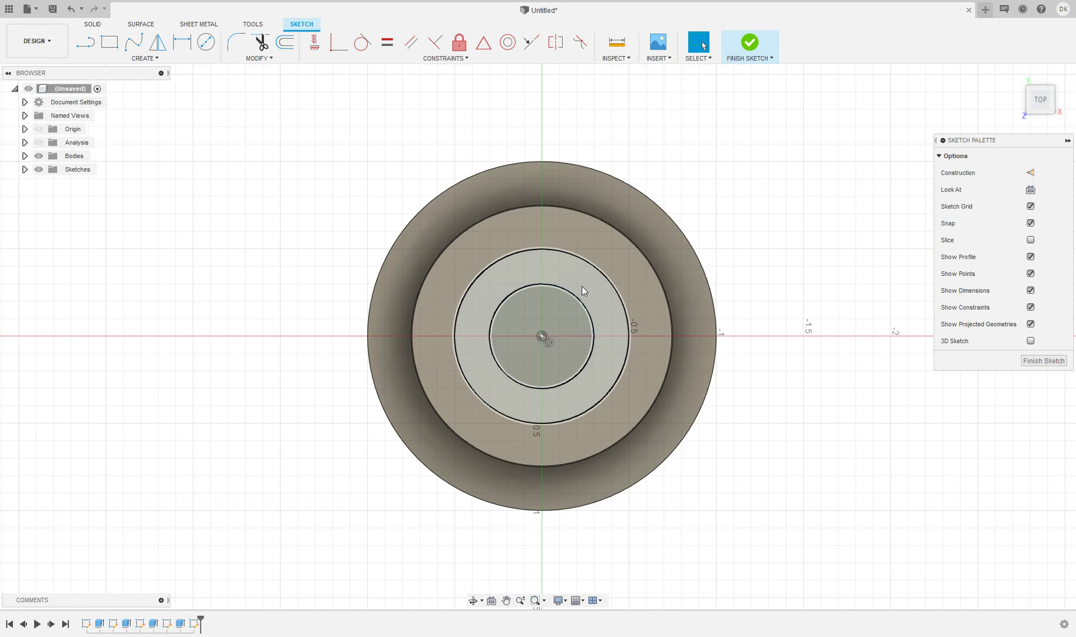
pyautogui.click(750, 48)
pyautogui.click(1029, 103)
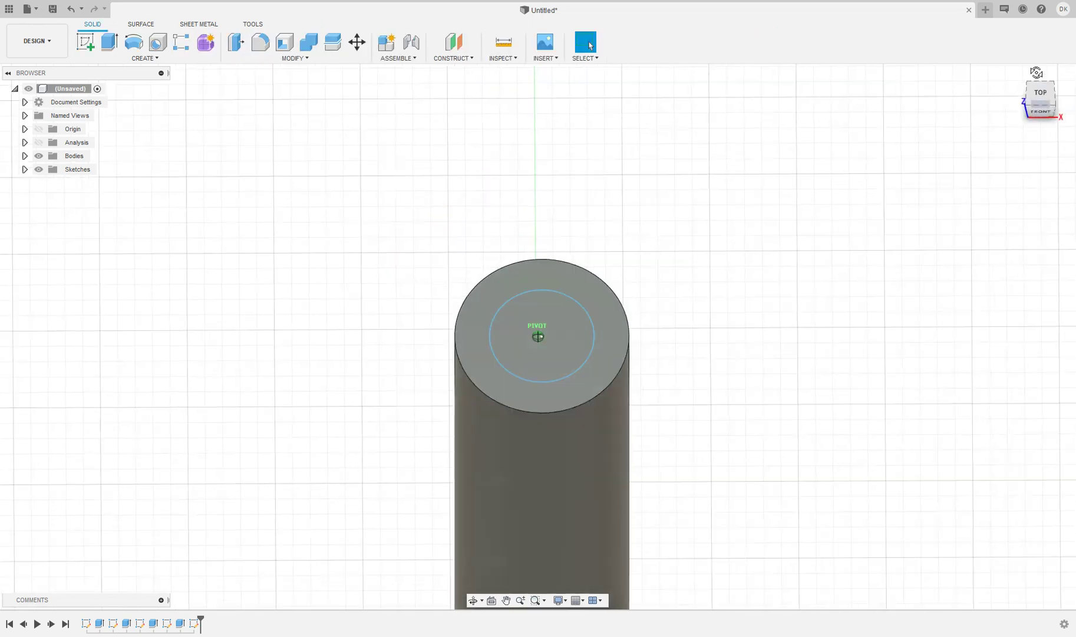
# Cut the outer ring around the small circle on the core's top face with an extrusion of -7.5 in
pyautogui.rightClick(661, 276)
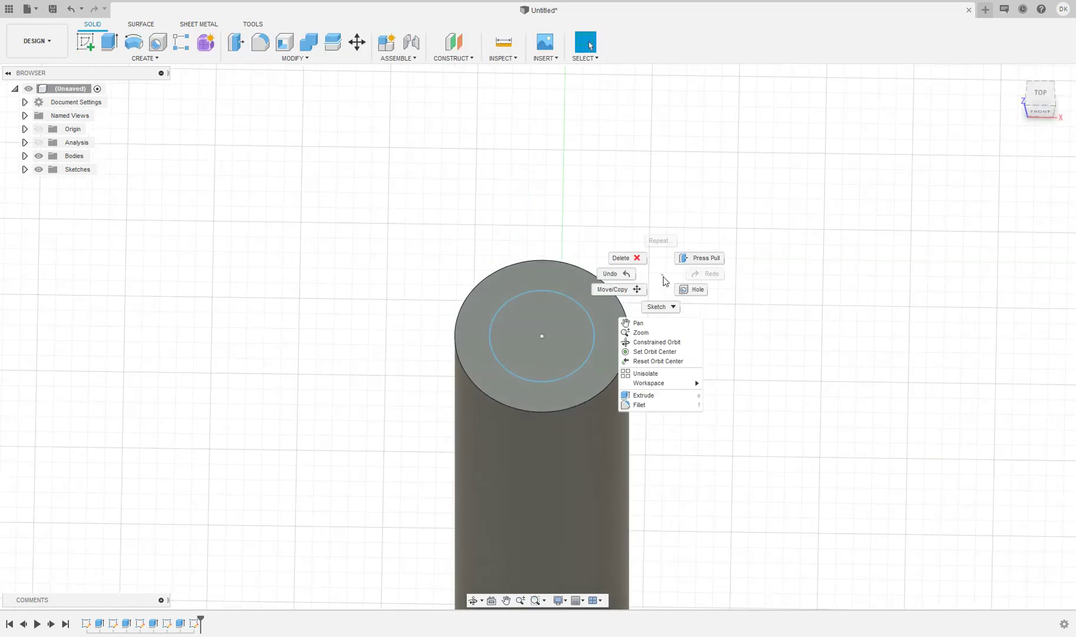
pyautogui.click(665, 278)
pyautogui.scroll(-2, 696, 263)
pyautogui.moveTo(696, 262); pyautogui.dragTo(628, 160, button='middle')
pyautogui.scroll(-1, 569, 294)
pyautogui.moveTo(570, 294); pyautogui.dragTo(496, 189, button='middle')
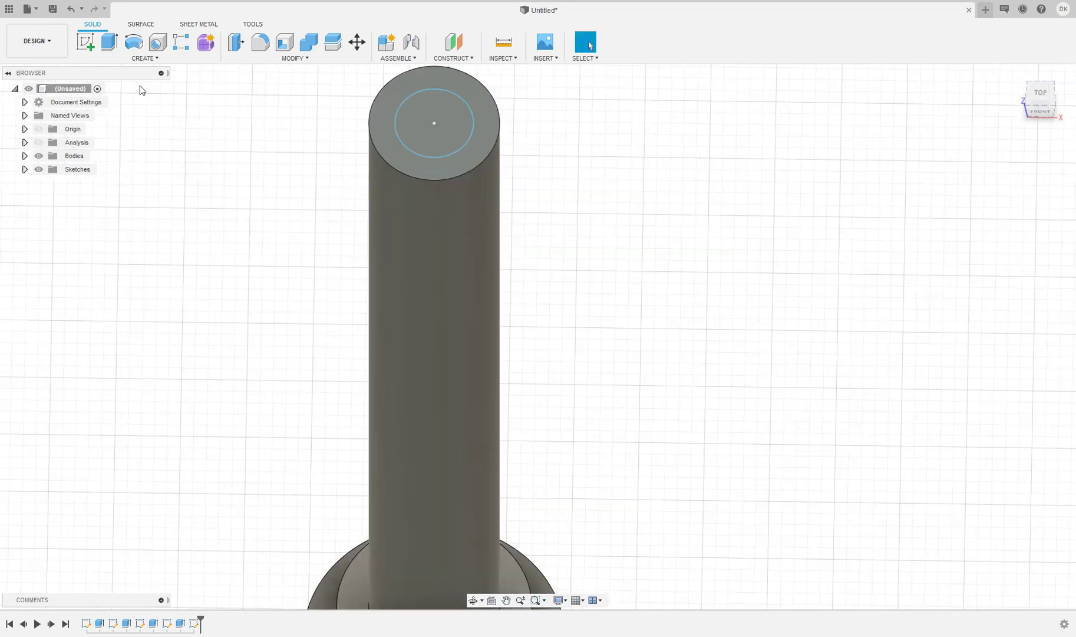
pyautogui.click(109, 41)
pyautogui.click(445, 165)
pyautogui.scroll(-3, 452, 171)
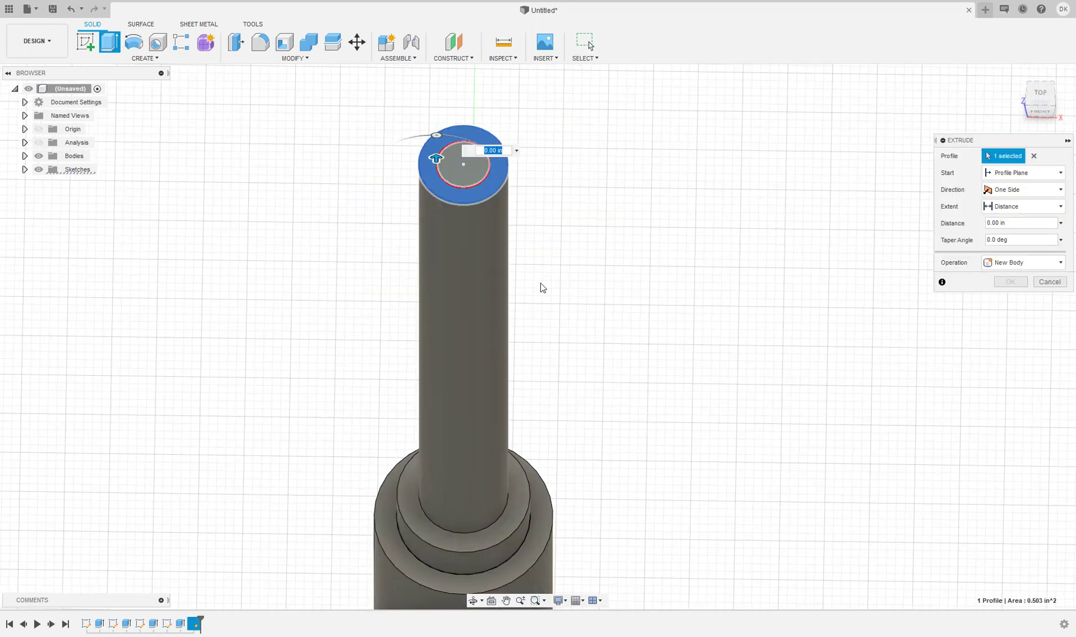
pyautogui.keyDown('shift'); pyautogui.moveTo(540, 288); pyautogui.dragTo(452, 188, button='middle'); pyautogui.keyUp('shift')
pyautogui.write('-7.5')
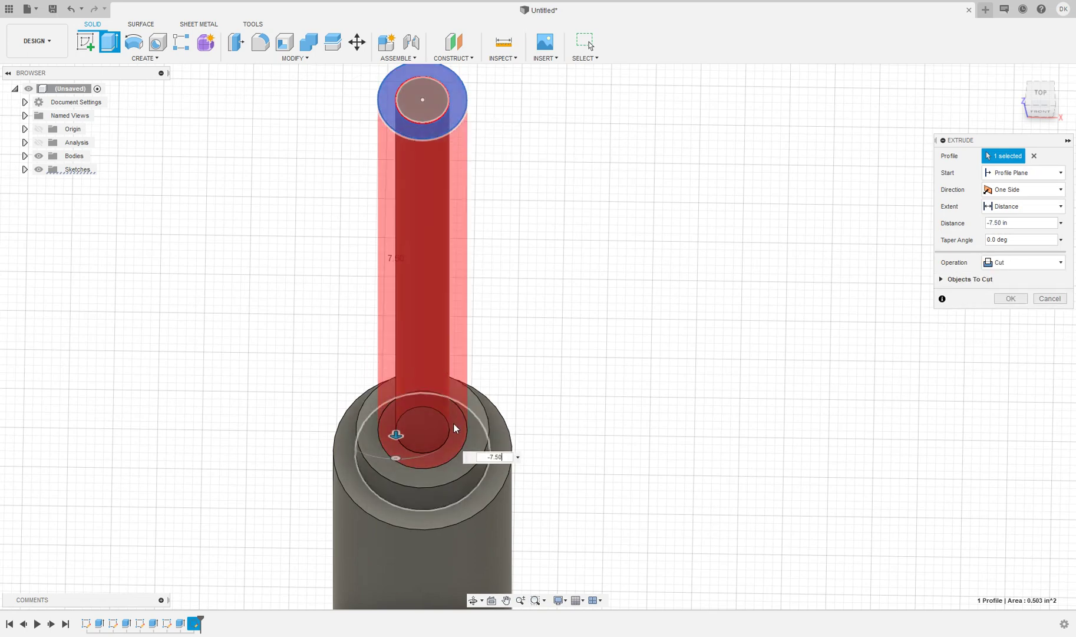
pyautogui.press('Return')
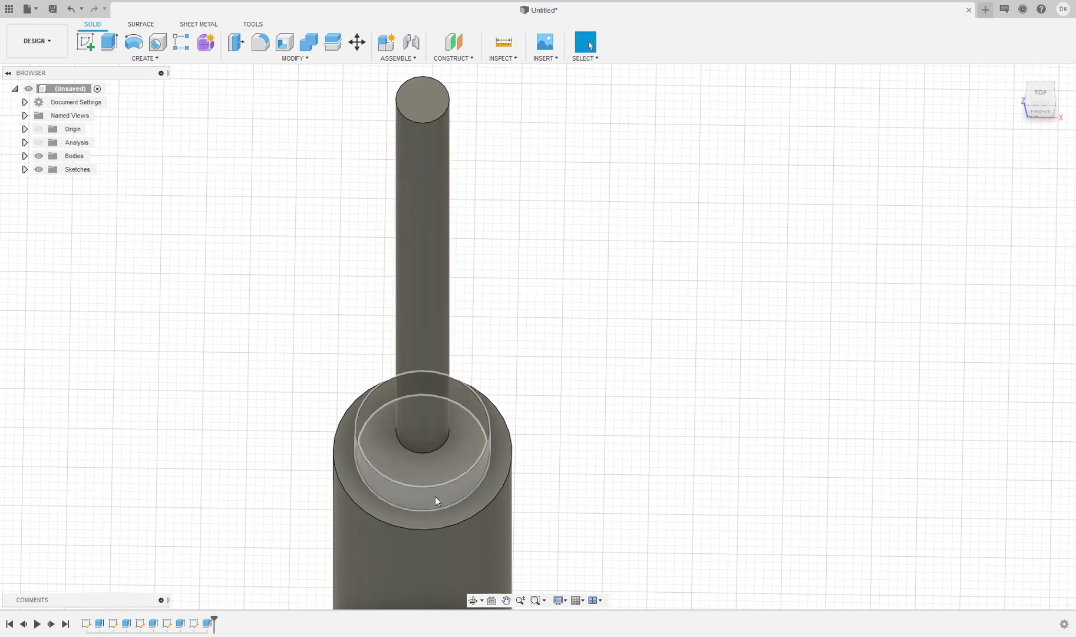
pyautogui.moveTo(435, 463); pyautogui.dragTo(454, 398, button='middle')
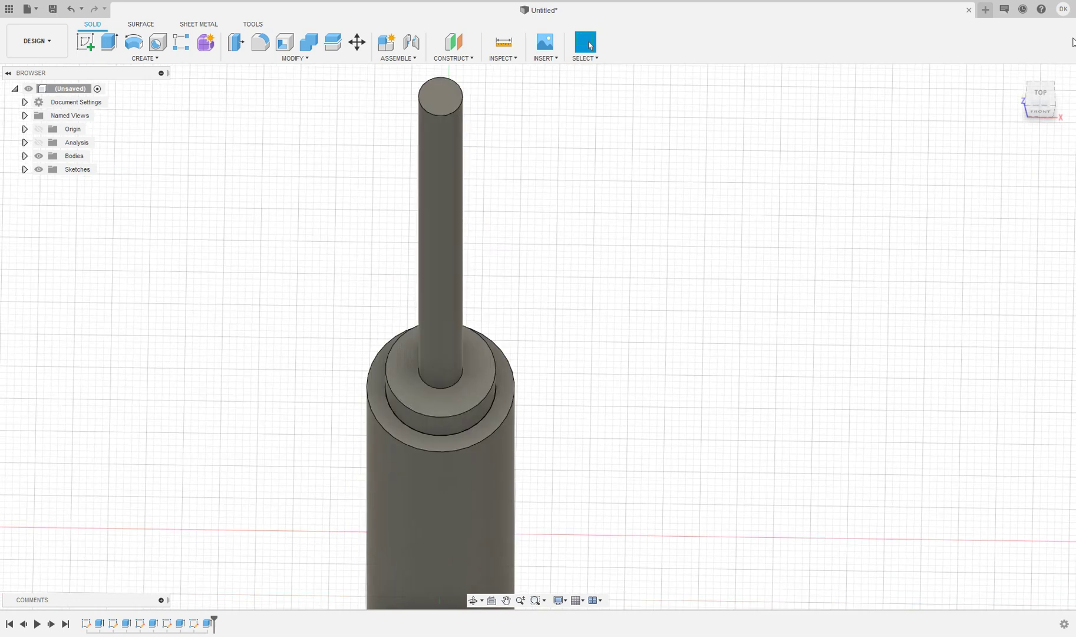
# Apply the physical material Stainless Steel, Polished to the outer cylinder and the inner stepped shaft
pyautogui.moveTo(1041, 90); pyautogui.dragTo(533, 135)
pyautogui.scroll(-3, 518, 153)
pyautogui.click(273, 54)
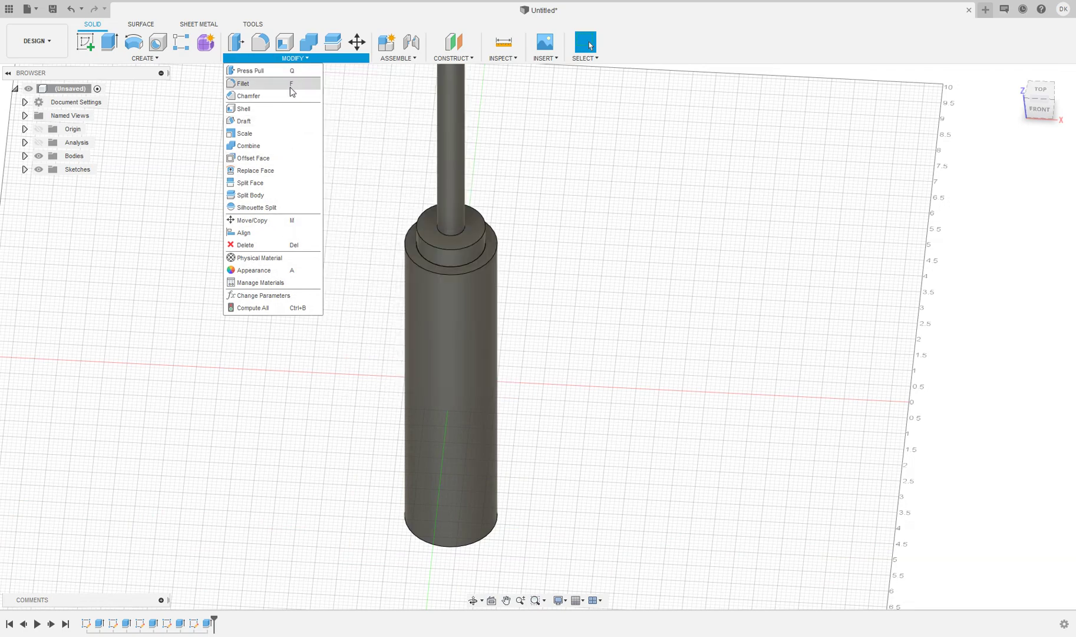
pyautogui.click(263, 258)
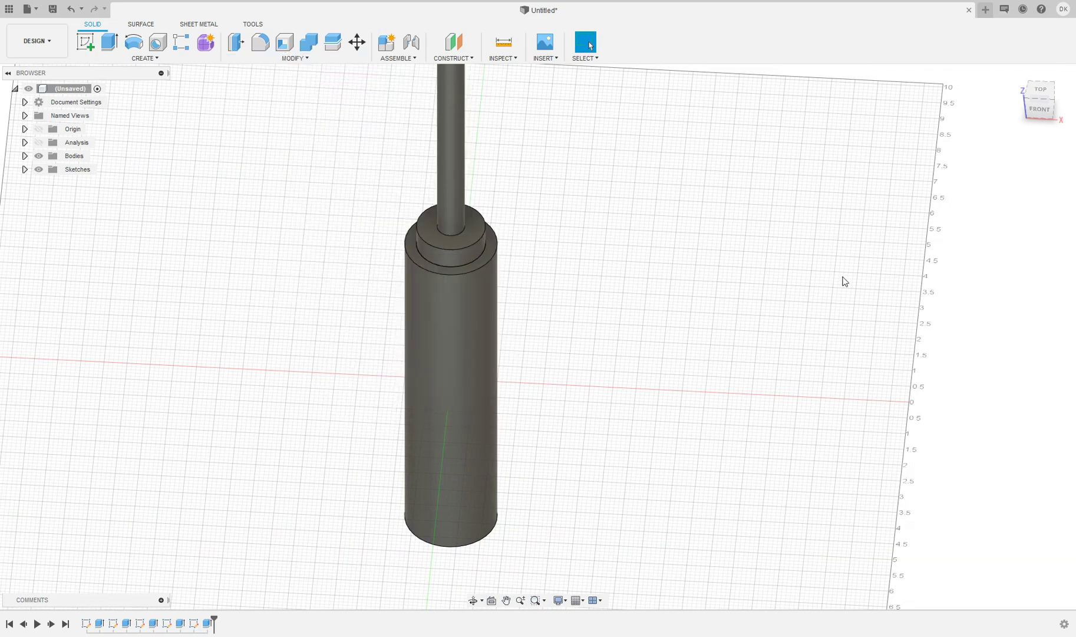
pyautogui.scroll(-4, 944, 421)
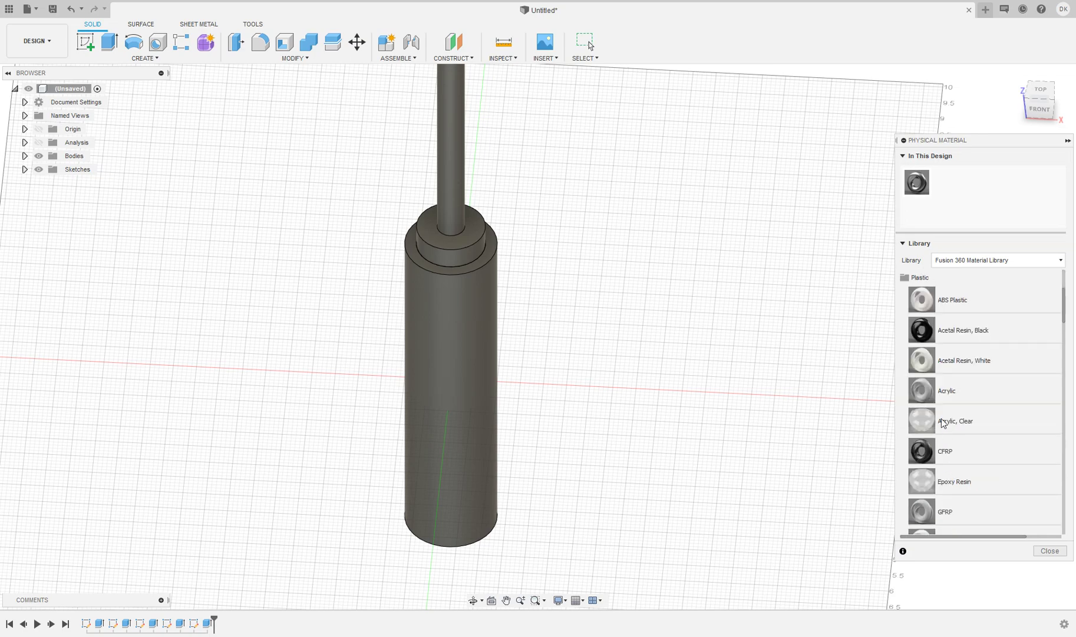
pyautogui.scroll(4, 933, 397)
pyautogui.click(923, 383)
pyautogui.scroll(-10, 965, 446)
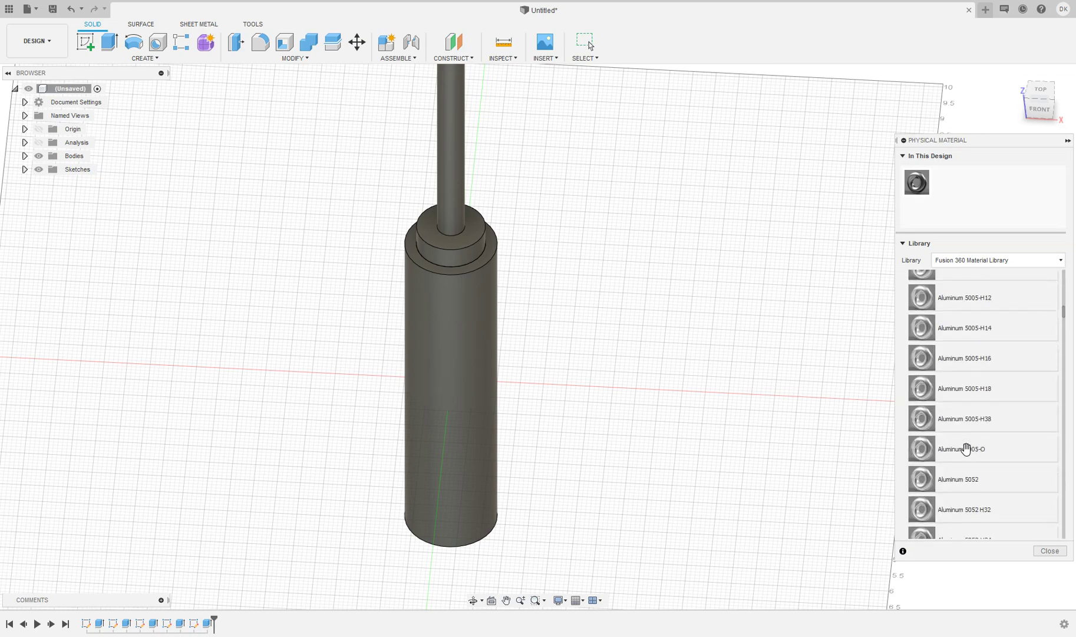
pyautogui.scroll(-12, 966, 449)
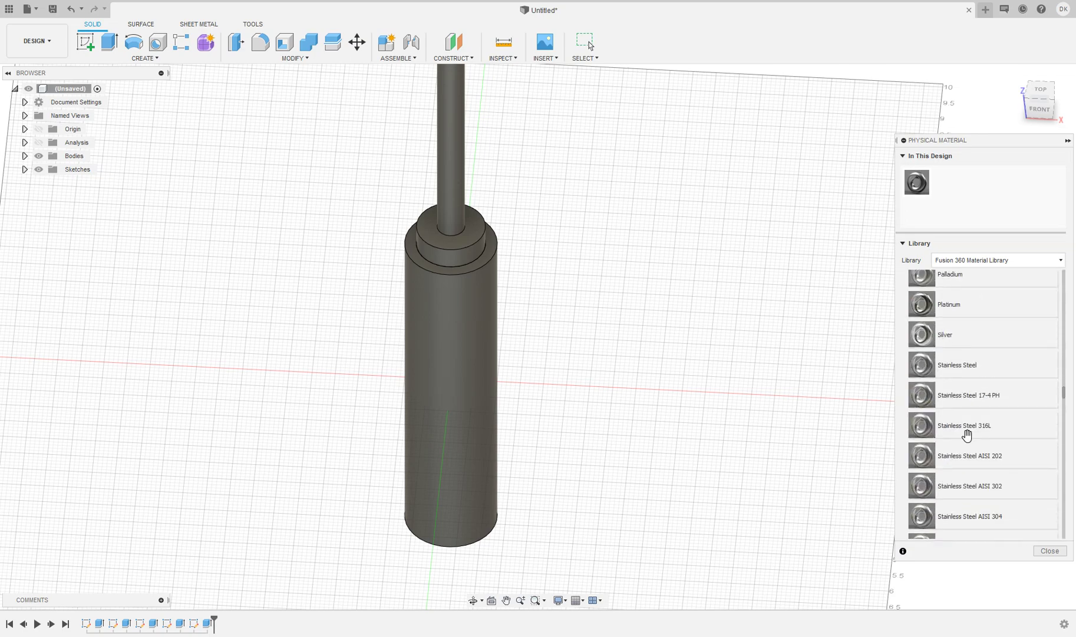
pyautogui.scroll(-5, 971, 435)
pyautogui.moveTo(972, 437); pyautogui.dragTo(459, 336)
pyautogui.moveTo(982, 445); pyautogui.dragTo(450, 199)
pyautogui.moveTo(615, 173); pyautogui.dragTo(603, 254, button='middle')
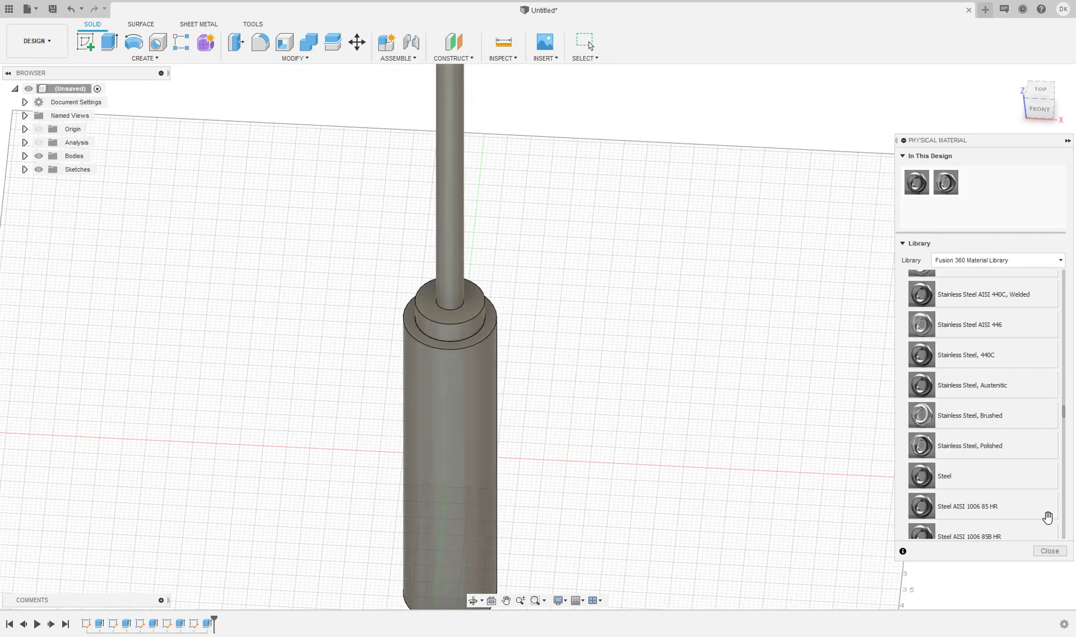
pyautogui.click(1050, 550)
# Start a sketch on the ring-shaped top face at the base of the thin shaft
pyautogui.scroll(3, 388, 160)
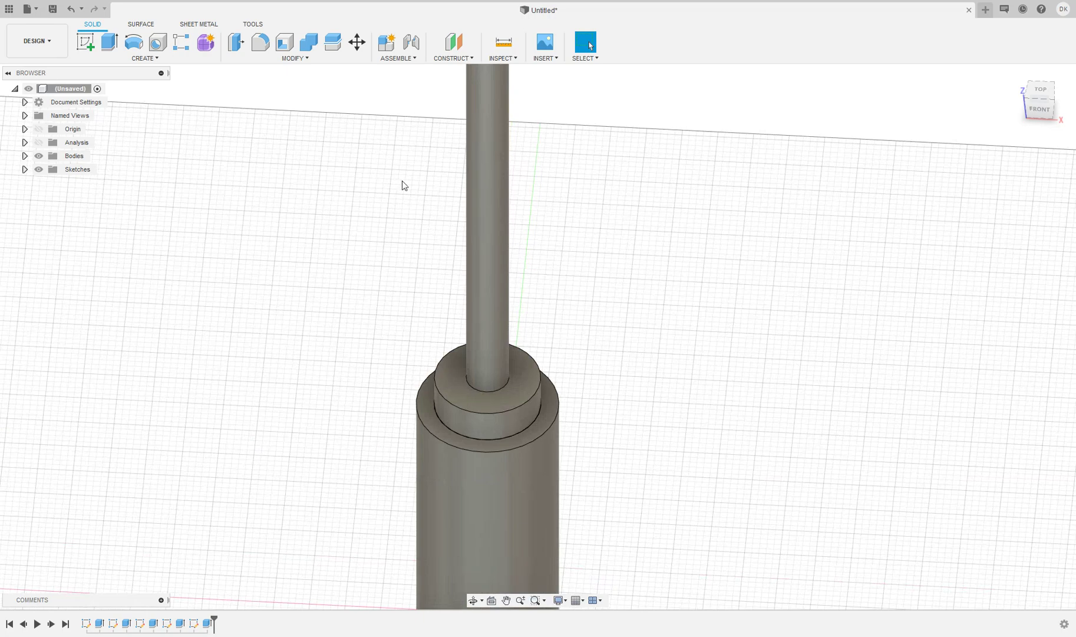
pyautogui.scroll(-2, 532, 345)
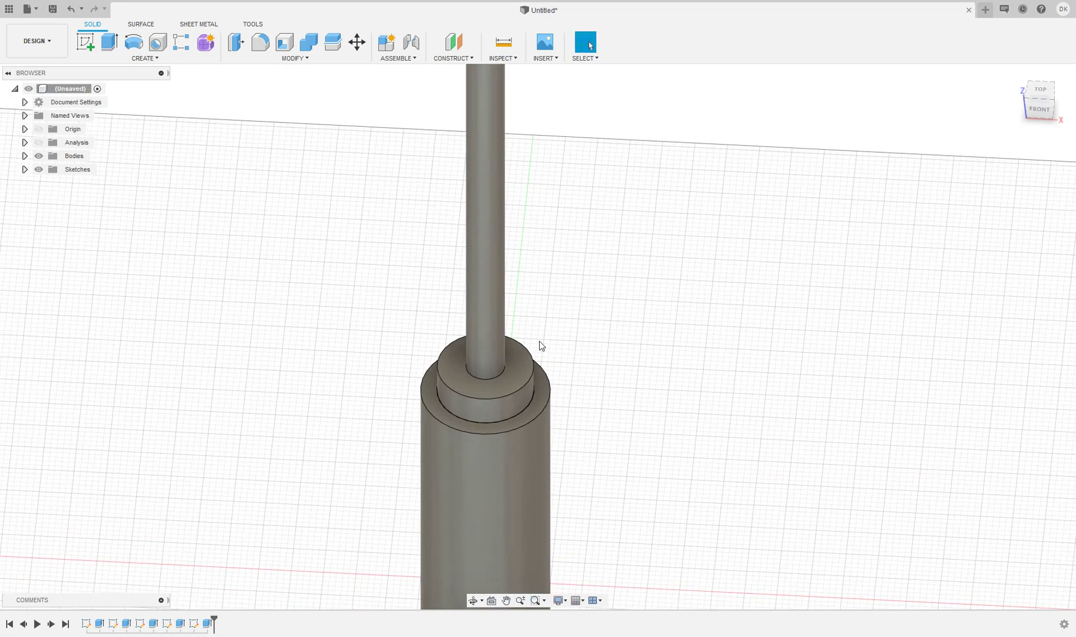
pyautogui.scroll(2, 533, 333)
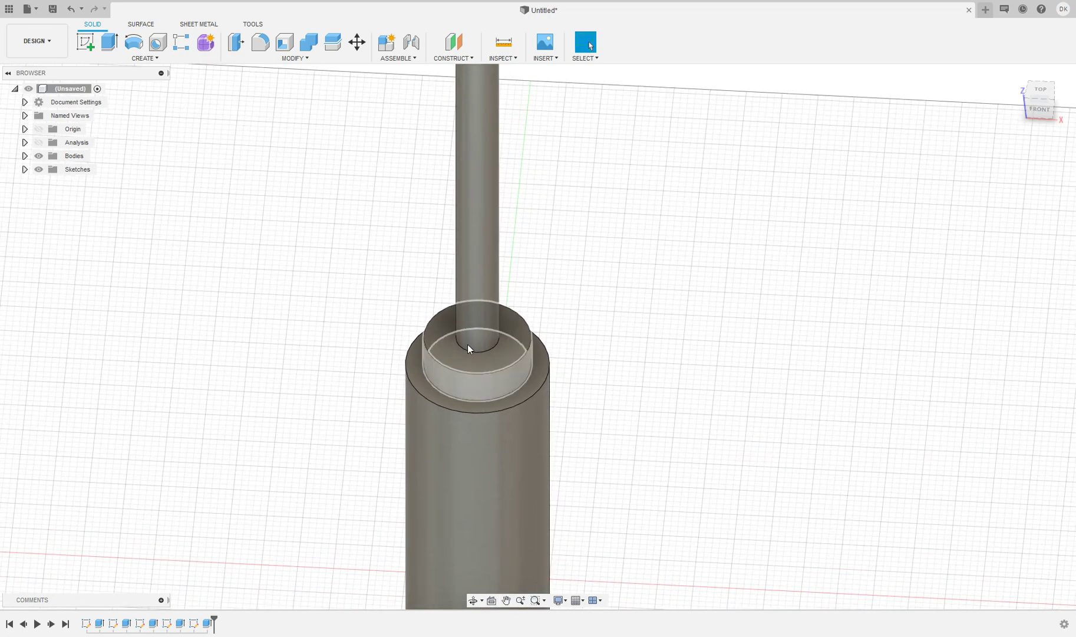
pyautogui.scroll(2, 524, 403)
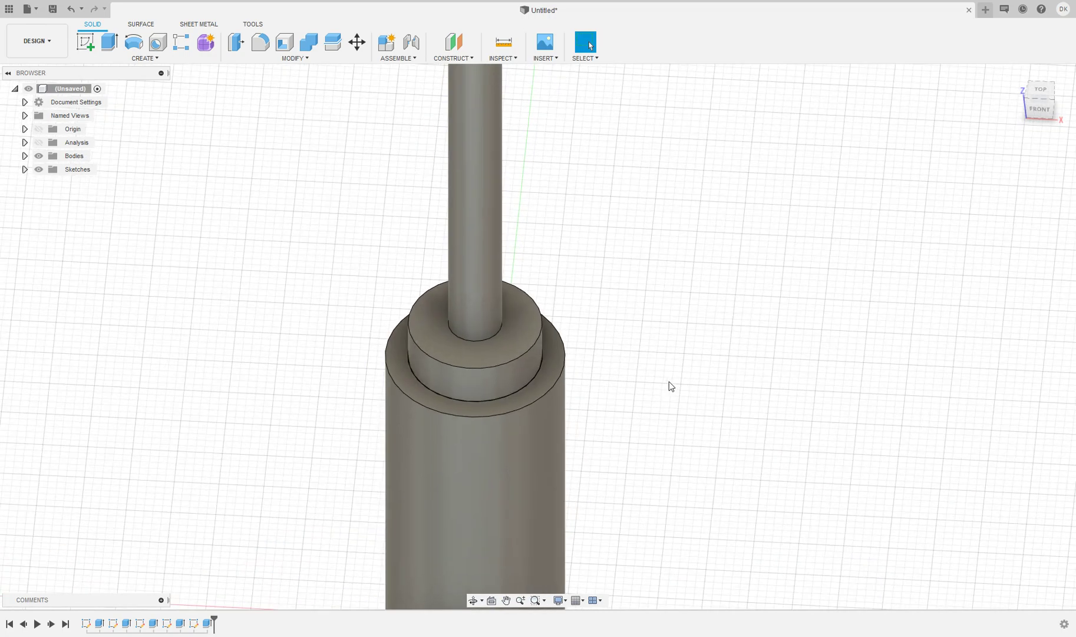
pyautogui.keyDown('shift'); pyautogui.moveTo(654, 375); pyautogui.dragTo(447, 221, button='middle'); pyautogui.keyUp('shift')
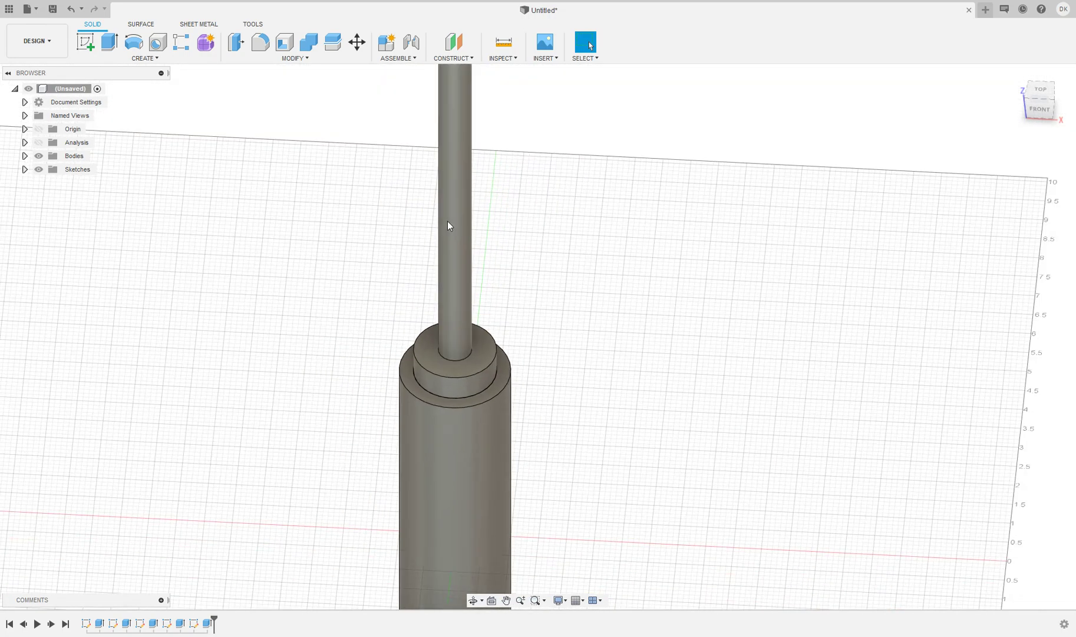
pyautogui.click(85, 44)
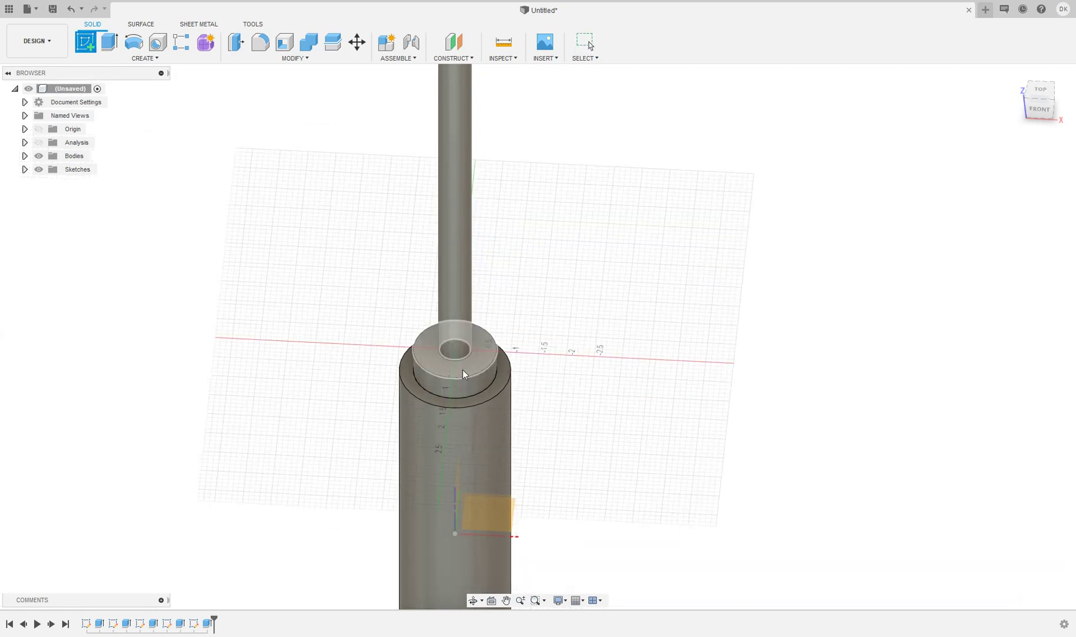
pyautogui.click(462, 370)
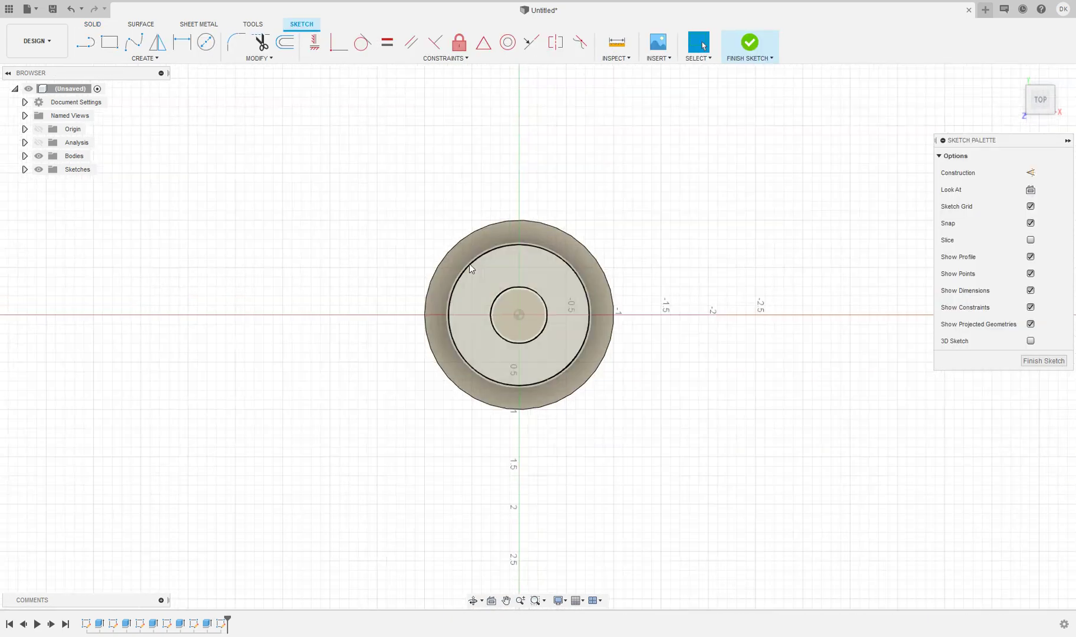
# Draw a circle 0.2 in in diameter centred on the vertical axis, touching the outer edge of the thin shaft
pyautogui.click(212, 44)
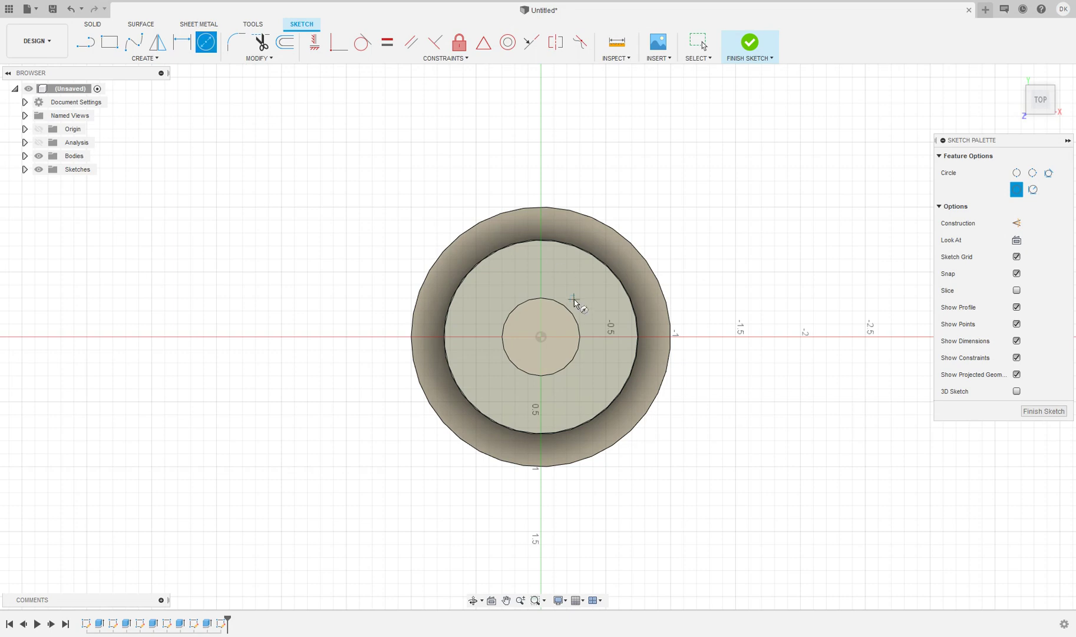
pyautogui.scroll(2, 542, 277)
pyautogui.scroll(3, 539, 278)
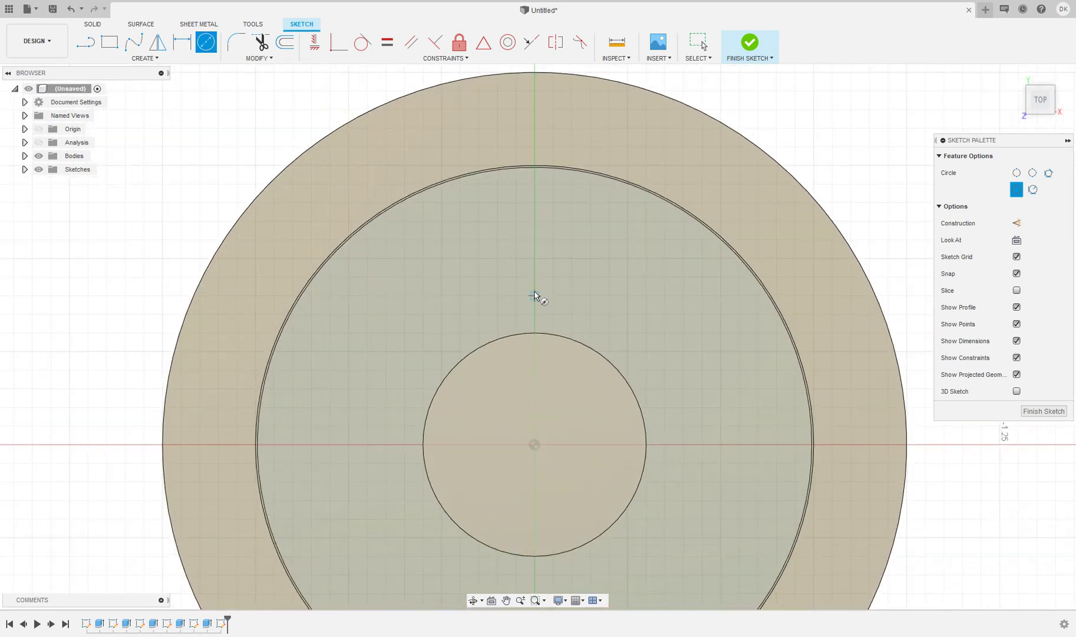
pyautogui.click(535, 295)
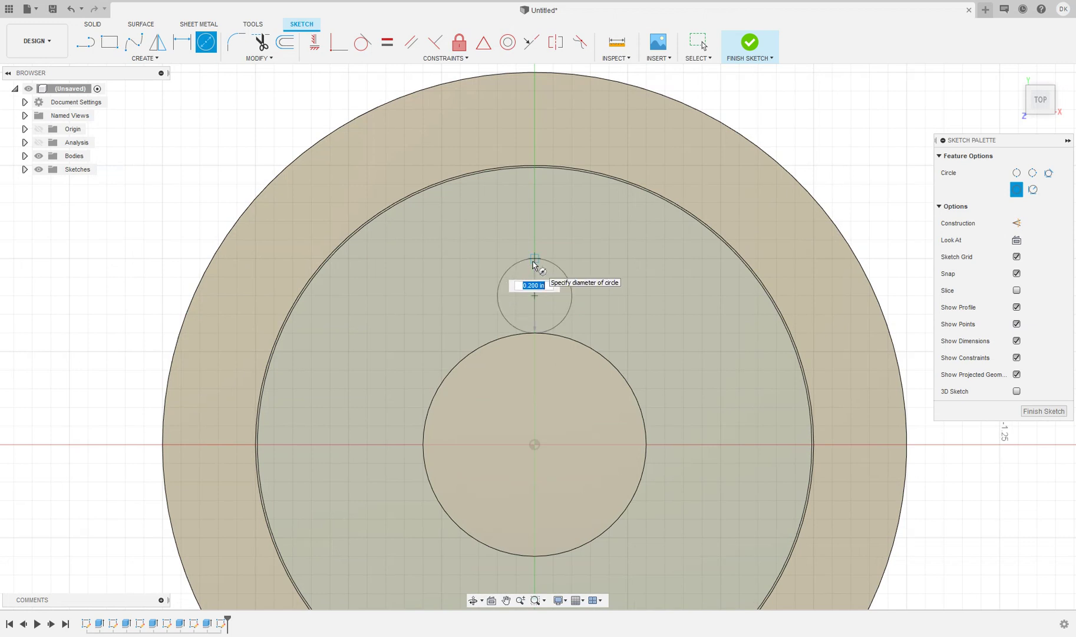
pyautogui.click(533, 265)
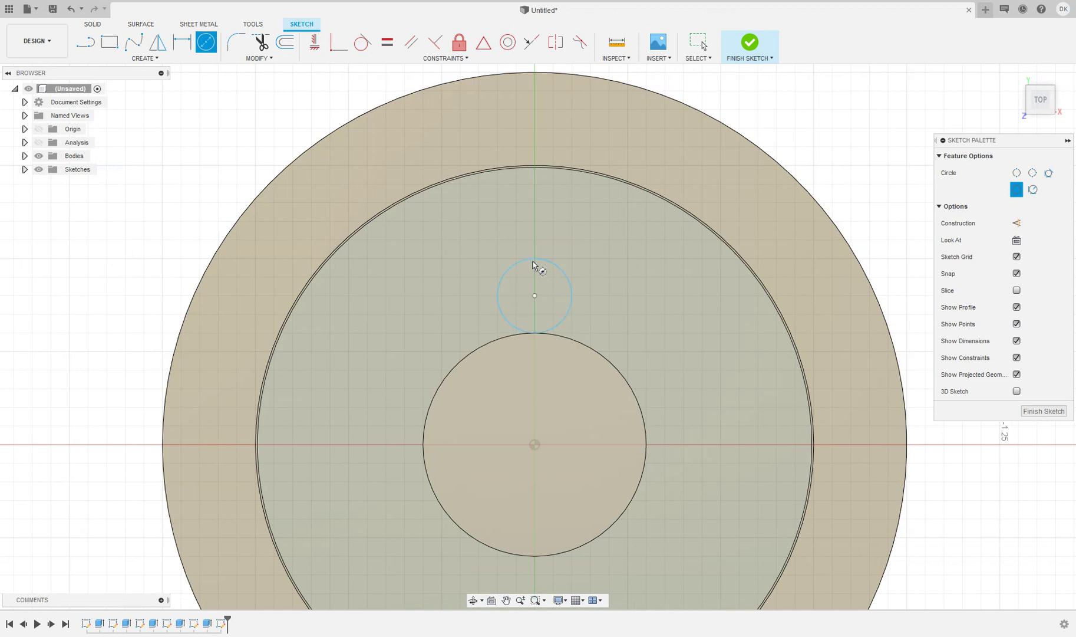
pyautogui.rightClick(561, 271)
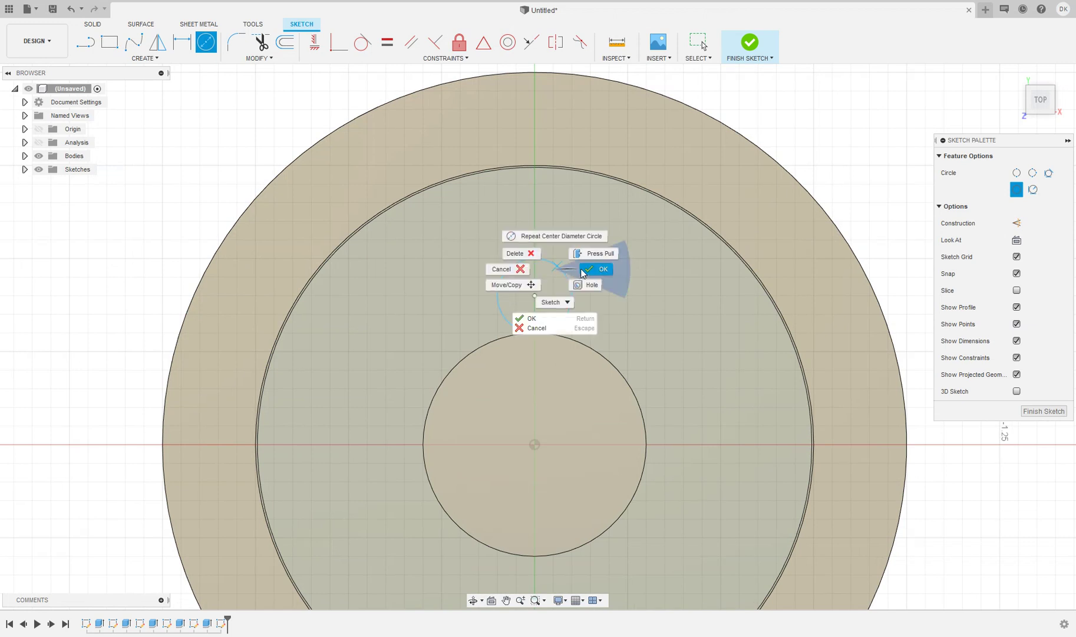
pyautogui.click(595, 269)
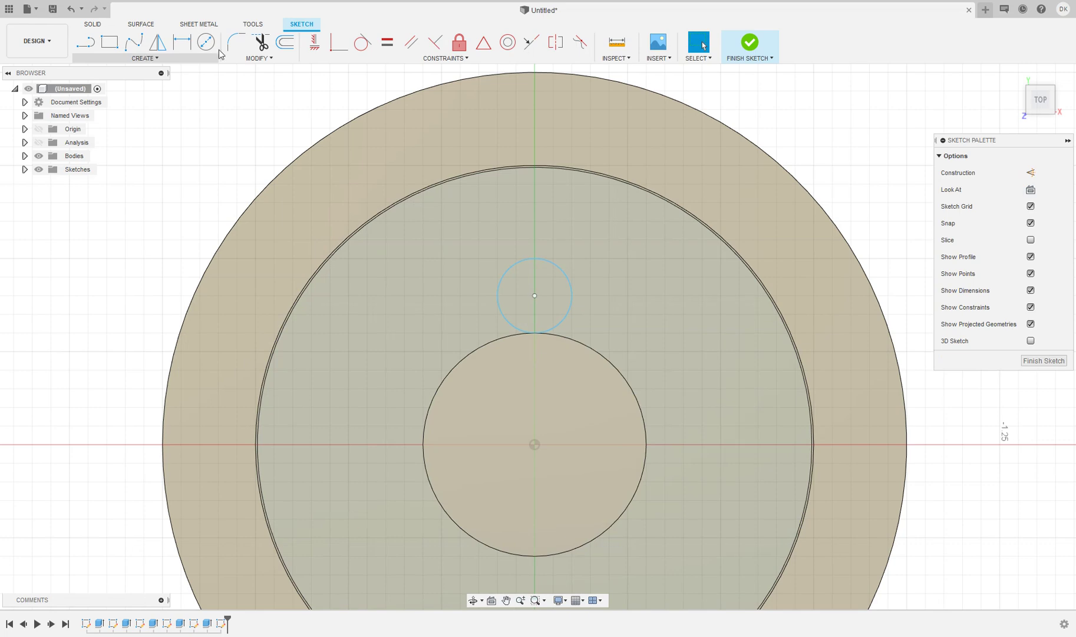
# Create a full circular pattern of 6 small circles around the shaft's centre point and finish the sketch
pyautogui.click(598, 519)
pyautogui.scroll(-1, 449, 302)
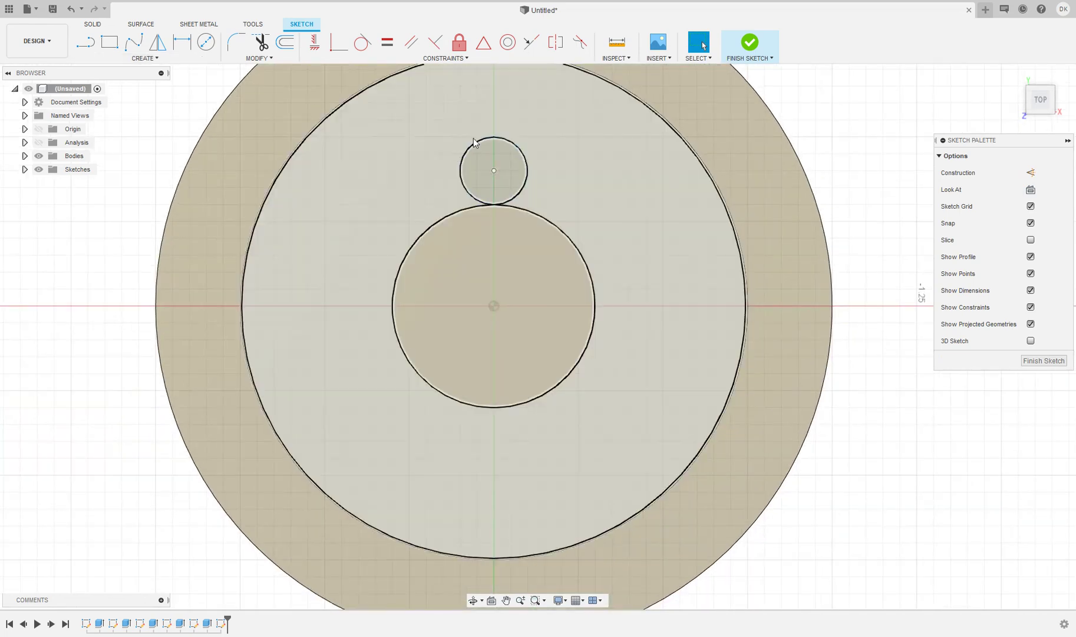
pyautogui.click(524, 157)
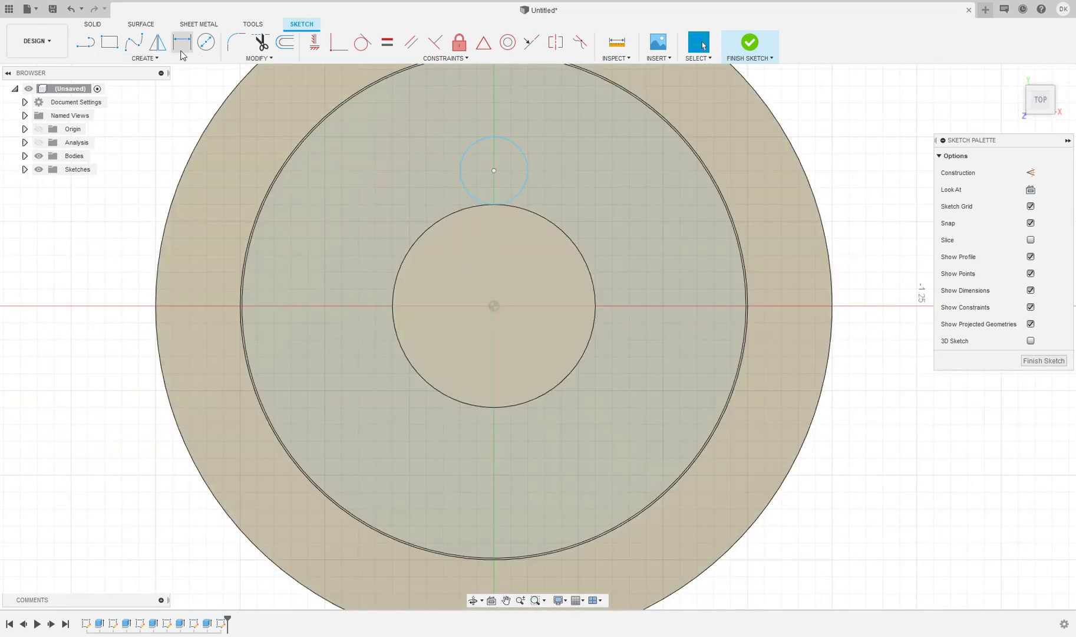
pyautogui.click(141, 58)
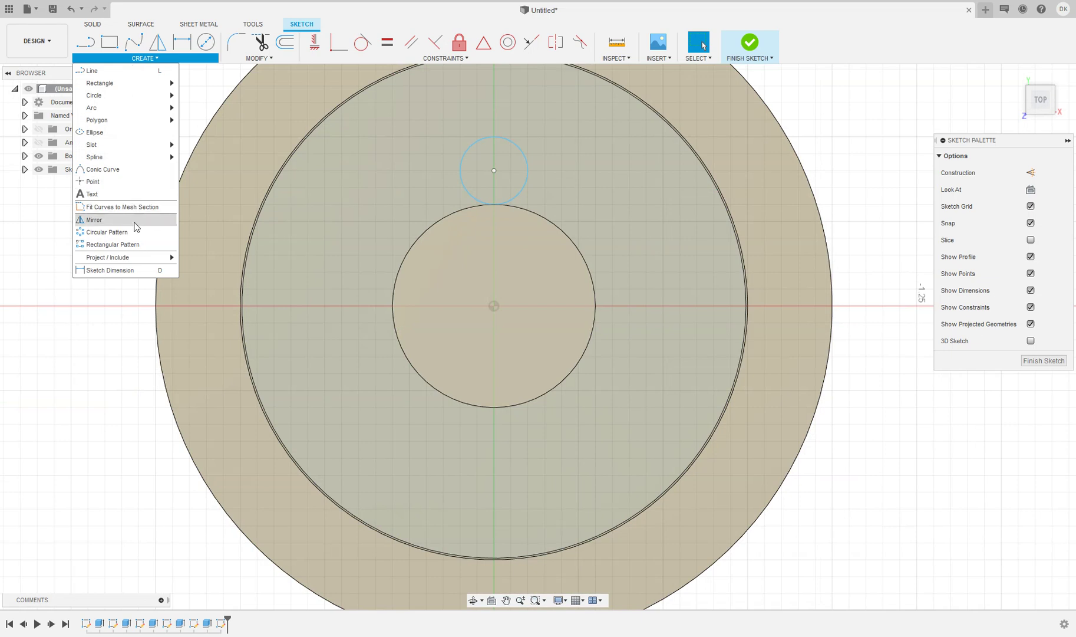
pyautogui.click(107, 231)
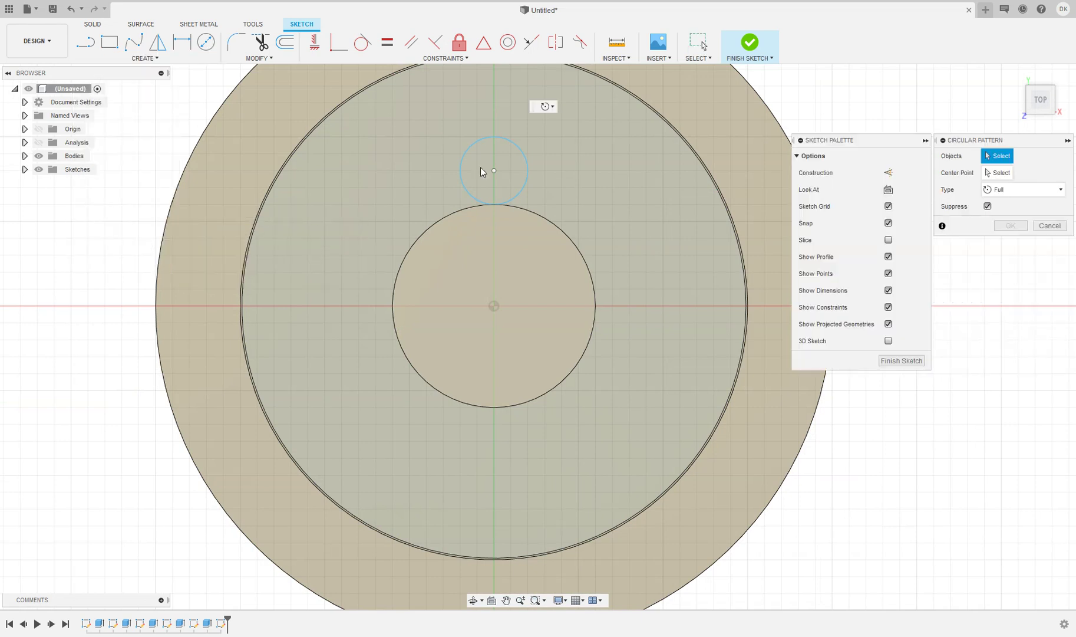
pyautogui.click(507, 149)
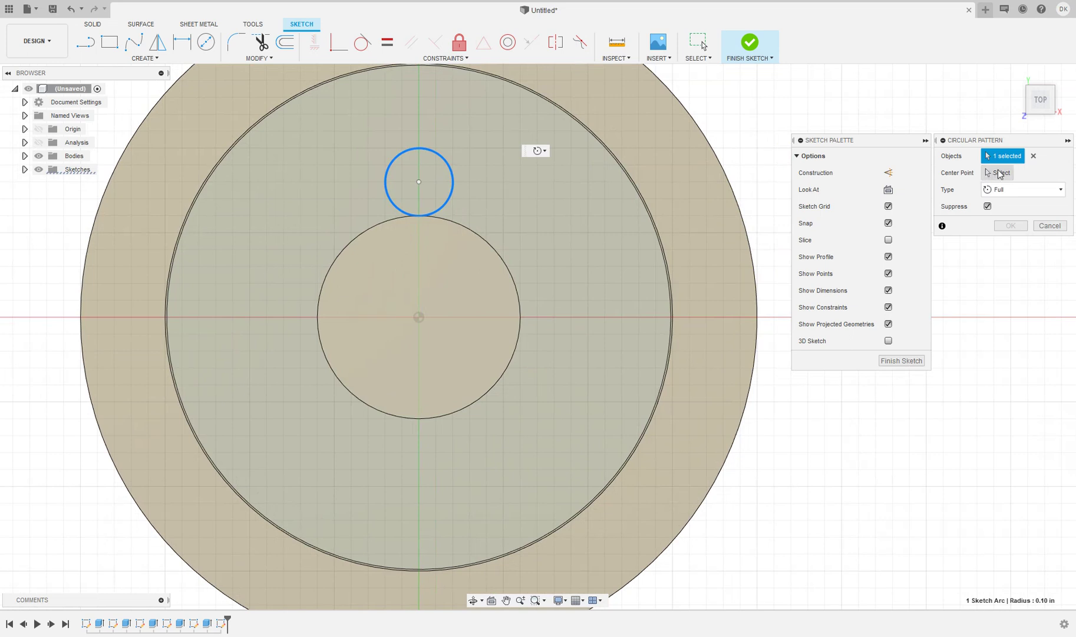
pyautogui.click(996, 172)
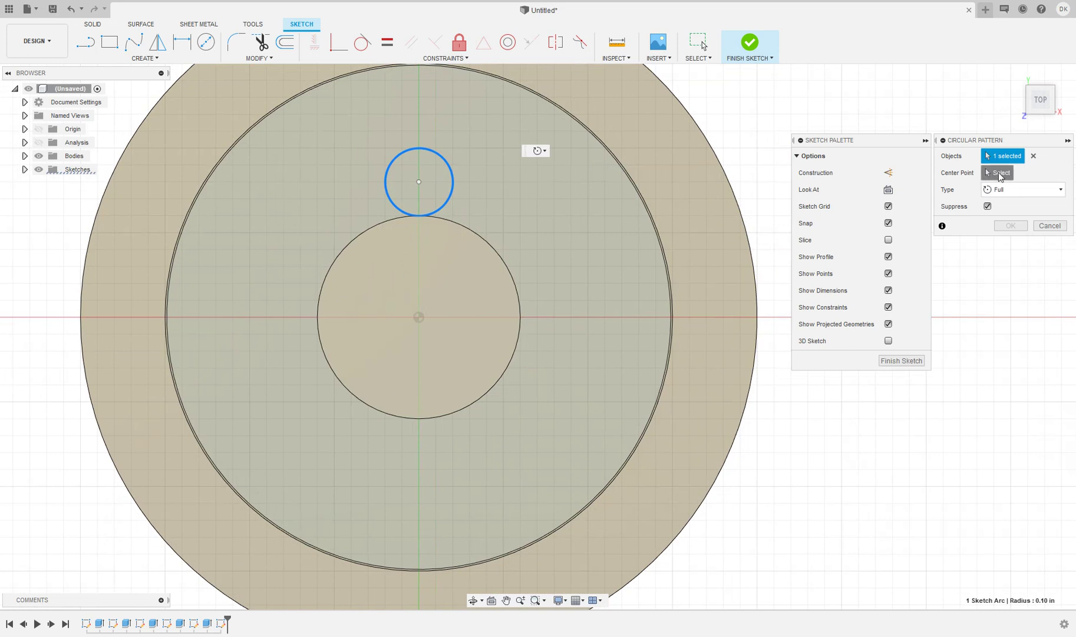
pyautogui.click(418, 317)
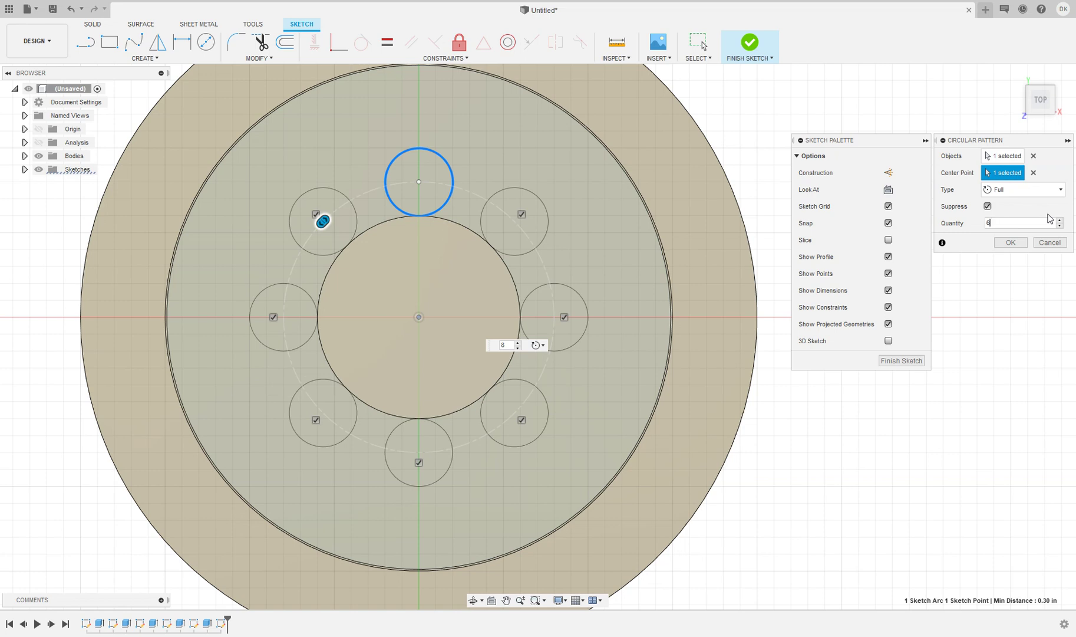
pyautogui.press('Return')
pyautogui.scroll(-1, 747, 313)
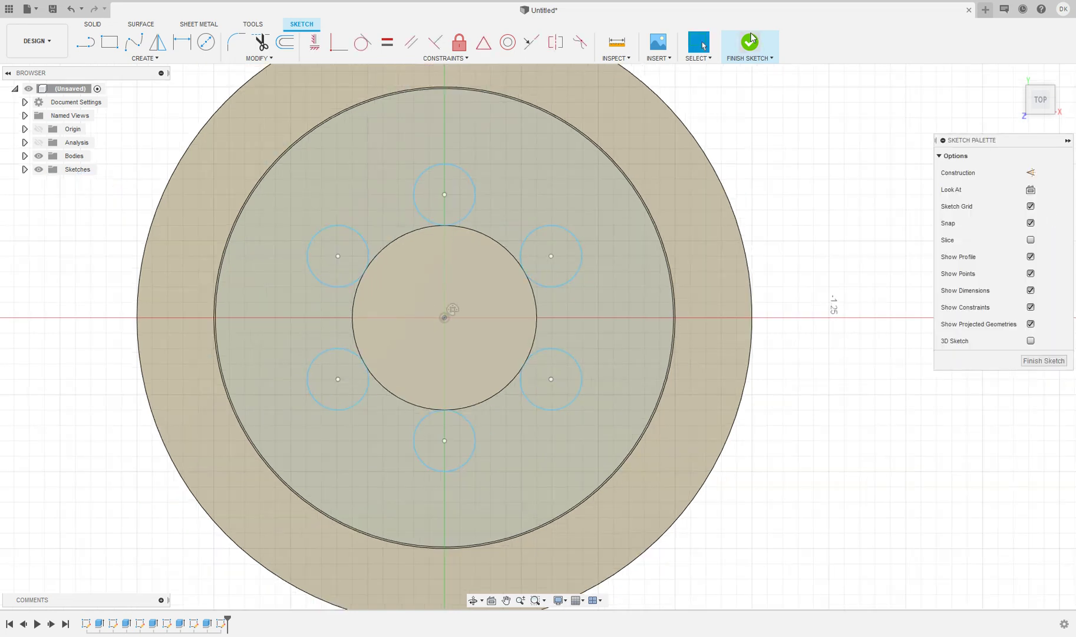
pyautogui.click(749, 41)
# Extrude the six small circles around the thin shaft 0.95 in downward as a cut through the stepped base
pyautogui.moveTo(538, 336)
pyautogui.keyDown('shift'); pyautogui.mouseDown(button='middle')
pyautogui.moveTo(538, 283)
pyautogui.moveTo(575, 200)
pyautogui.moveTo(542, 295)
pyautogui.moveTo(501, 355)
pyautogui.mouseUp(button='middle'); pyautogui.keyUp('shift')
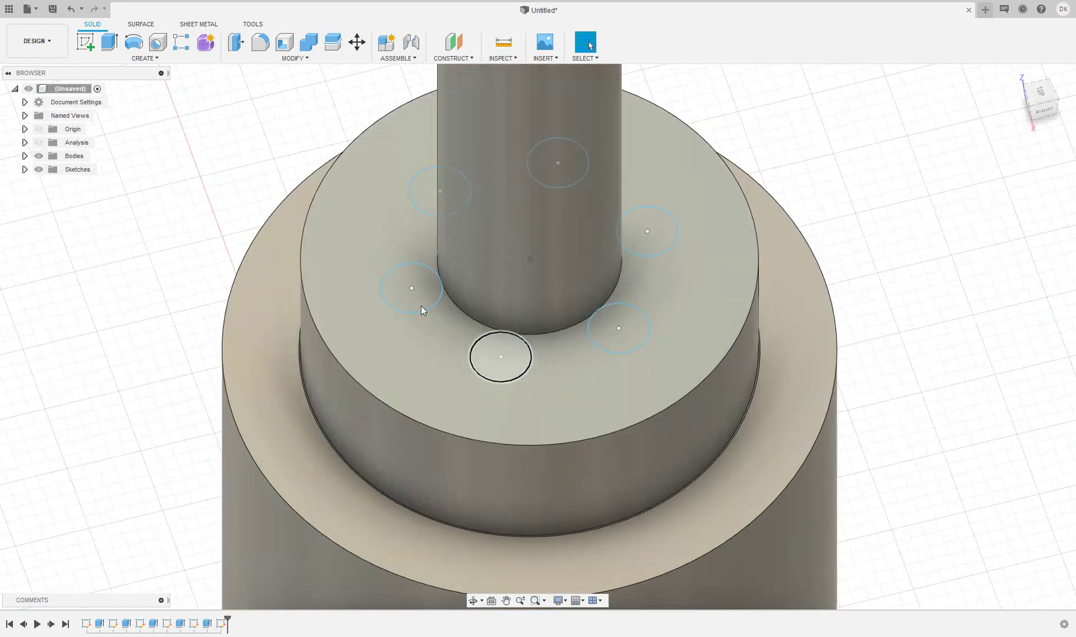
pyautogui.click(106, 45)
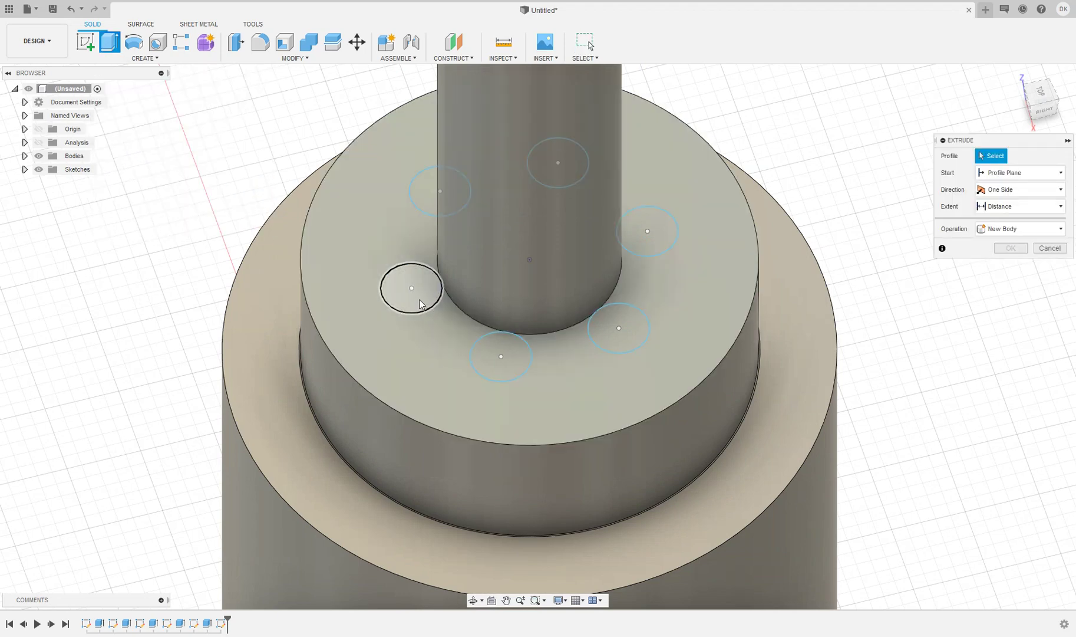
pyautogui.click(412, 290)
pyautogui.click(500, 356)
pyautogui.click(616, 330)
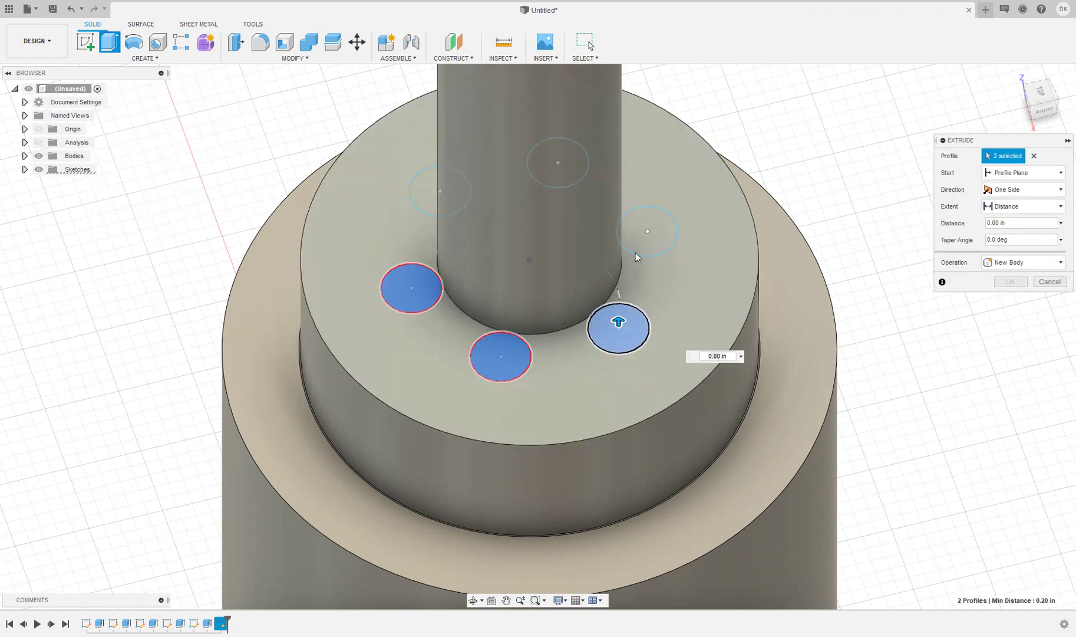
pyautogui.click(645, 231)
pyautogui.click(560, 182)
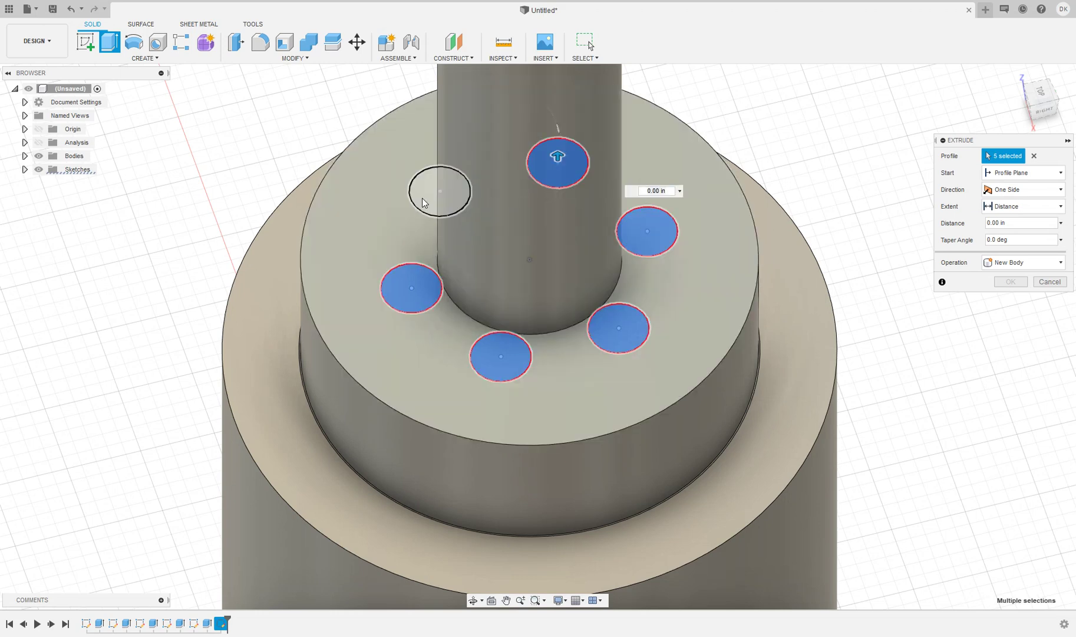
pyautogui.click(440, 189)
pyautogui.moveTo(439, 182); pyautogui.dragTo(462, 334)
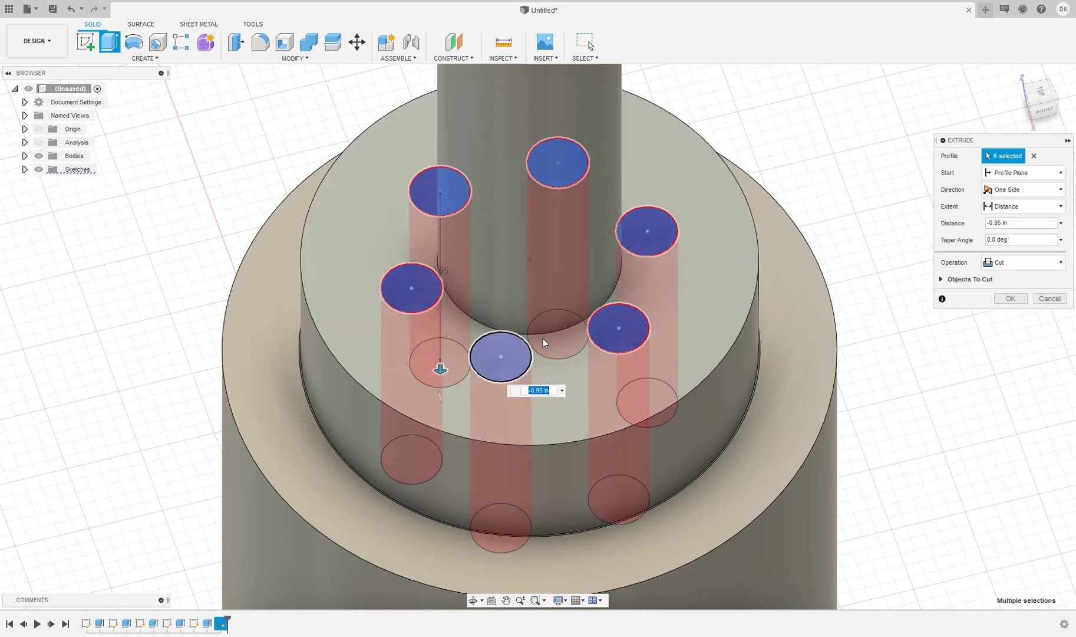
pyautogui.press('Return')
# Turn on the existing section analysis and look at the cylinder and shaft from the front
pyautogui.moveTo(534, 326)
pyautogui.keyDown('shift'); pyautogui.mouseDown(button='middle')
pyautogui.moveTo(533, 289)
pyautogui.moveTo(538, 383)
pyautogui.moveTo(434, 418)
pyautogui.mouseUp(button='middle'); pyautogui.keyUp('shift')
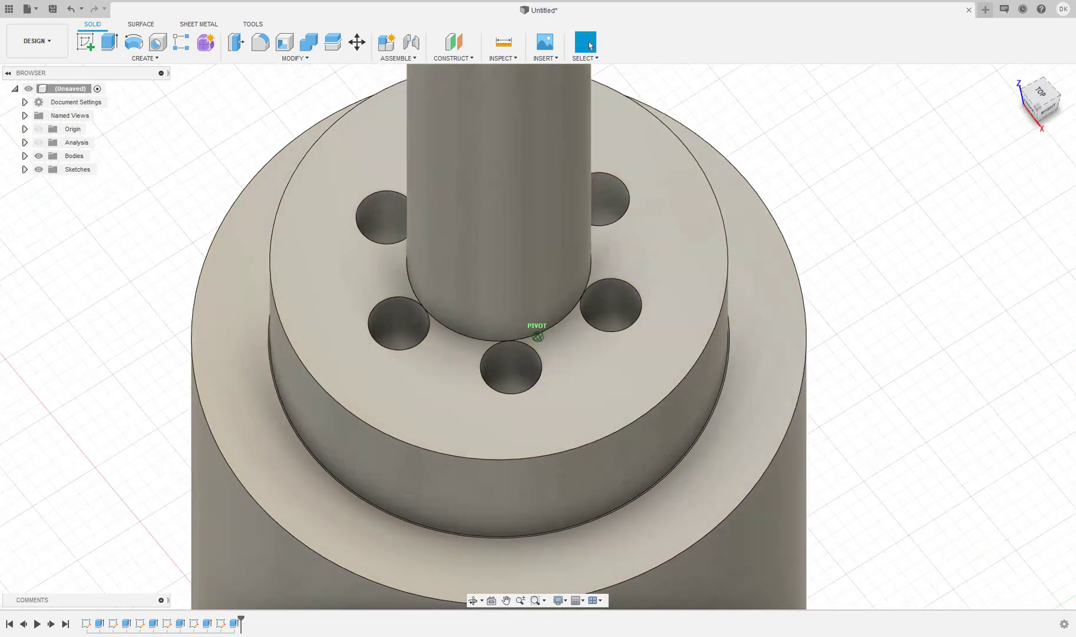
pyautogui.scroll(-5, 433, 418)
pyautogui.scroll(-4, 665, 480)
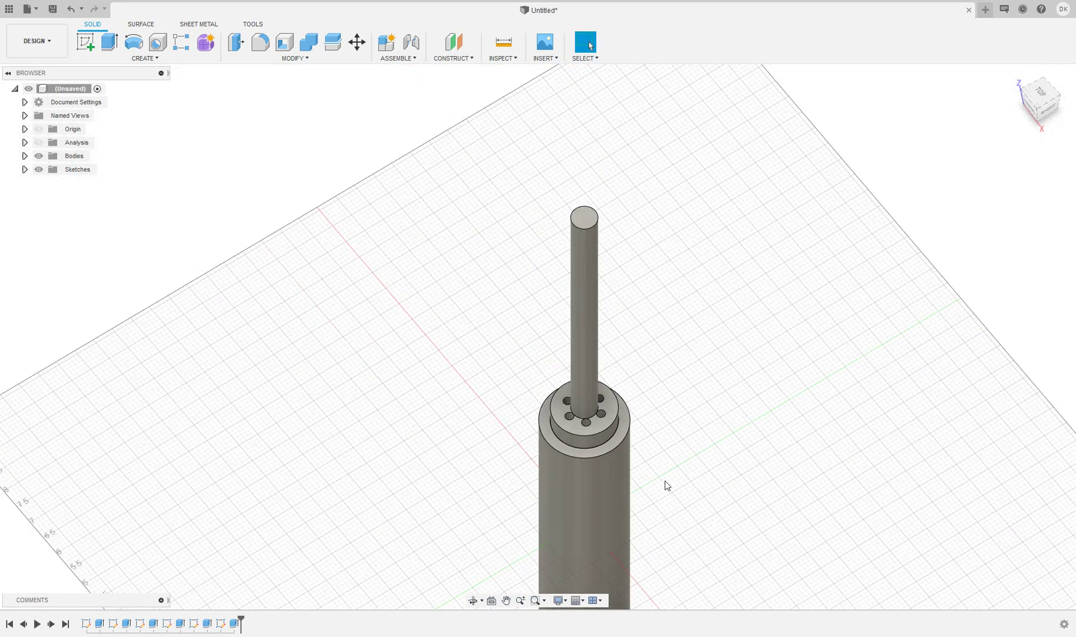
pyautogui.moveTo(645, 483); pyautogui.dragTo(727, 346, button='middle')
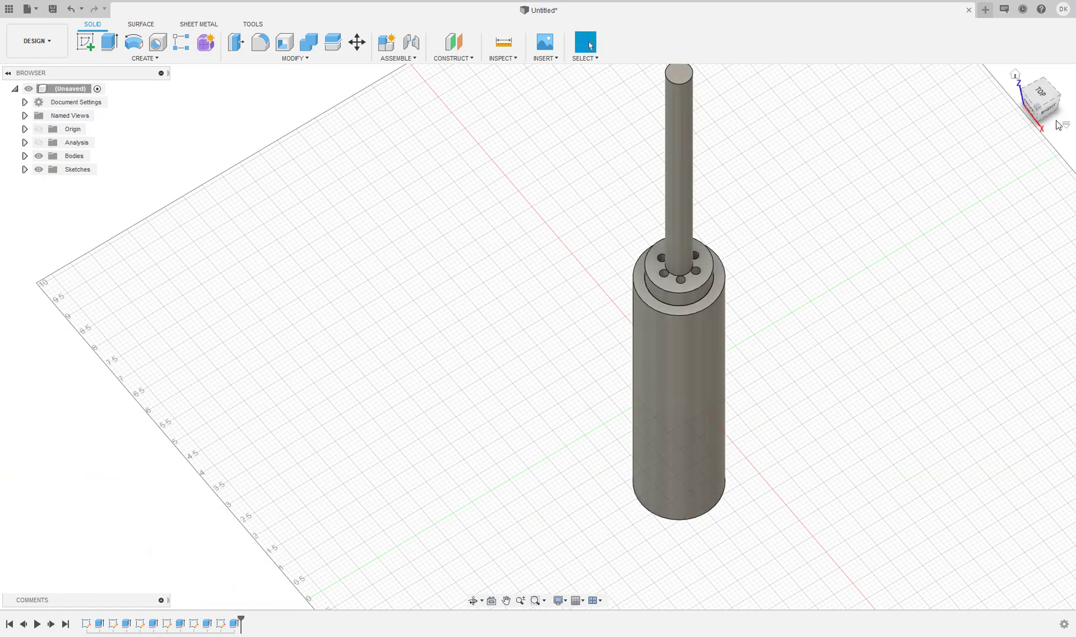
pyautogui.click(1023, 108)
pyautogui.click(1022, 107)
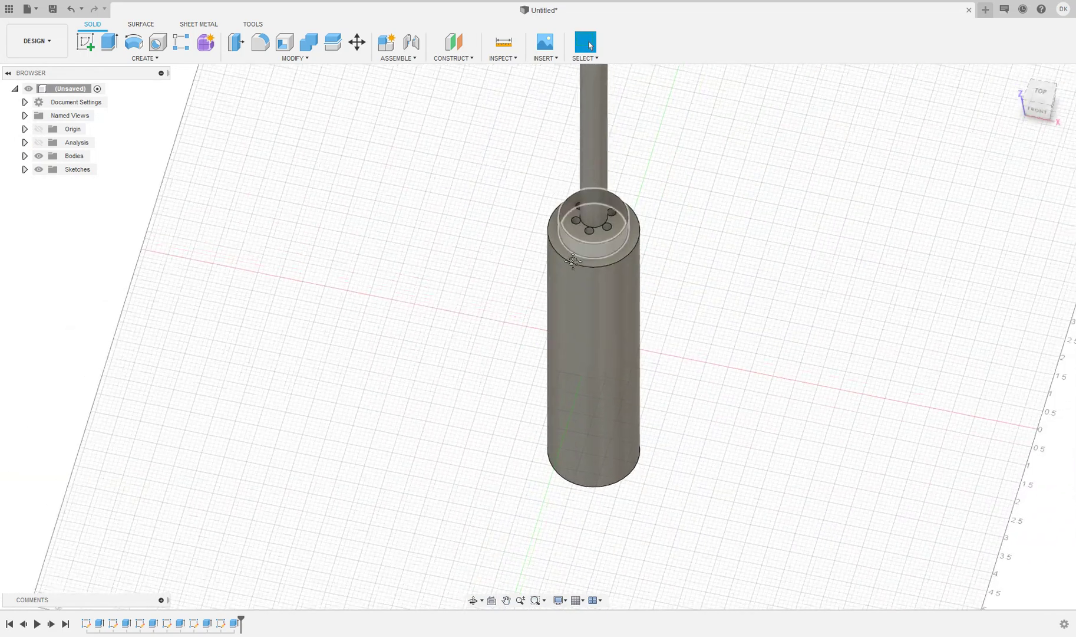
pyautogui.click(1040, 115)
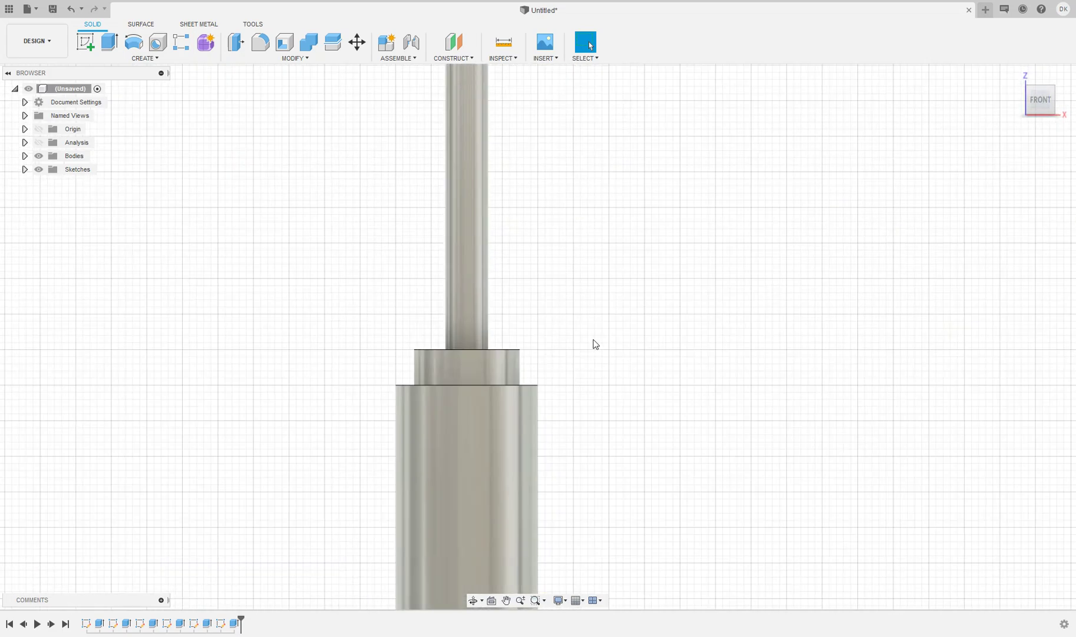
pyautogui.scroll(4, 595, 344)
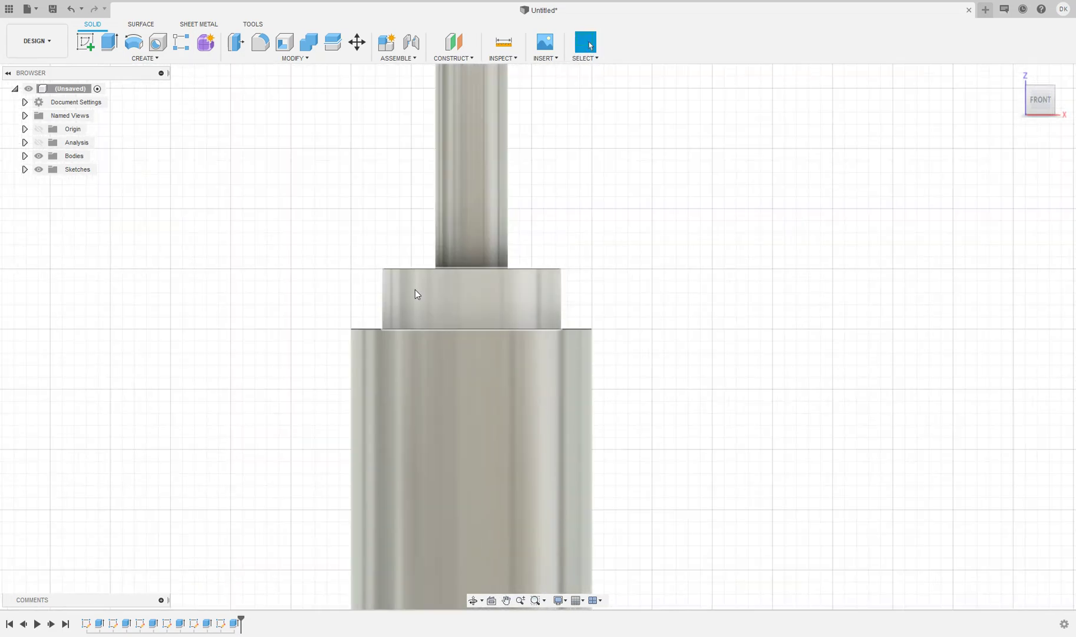
pyautogui.click(25, 142)
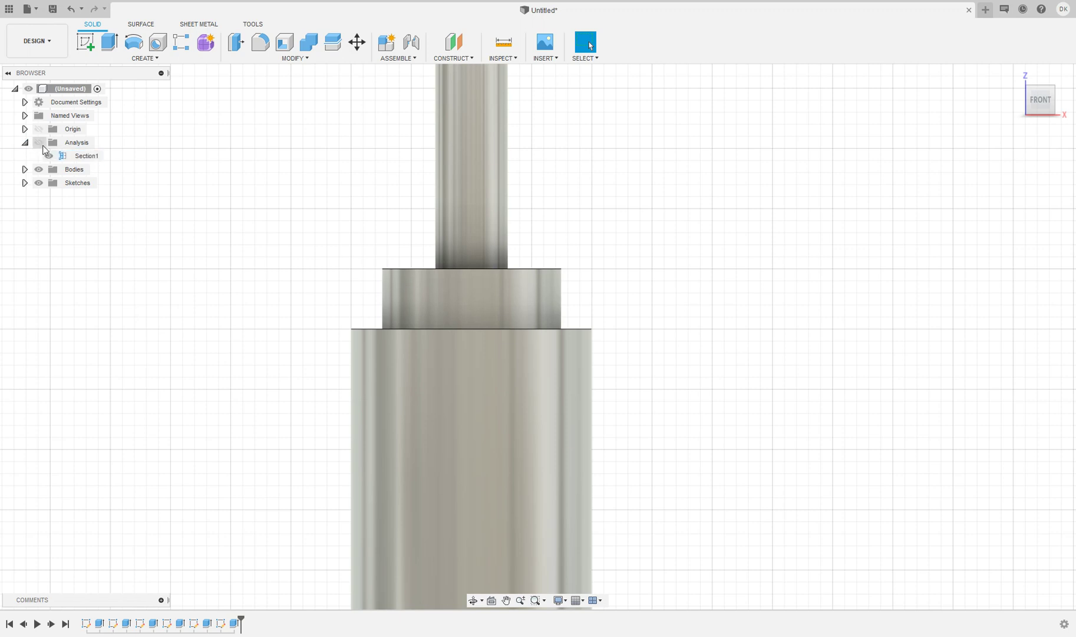
pyautogui.click(38, 142)
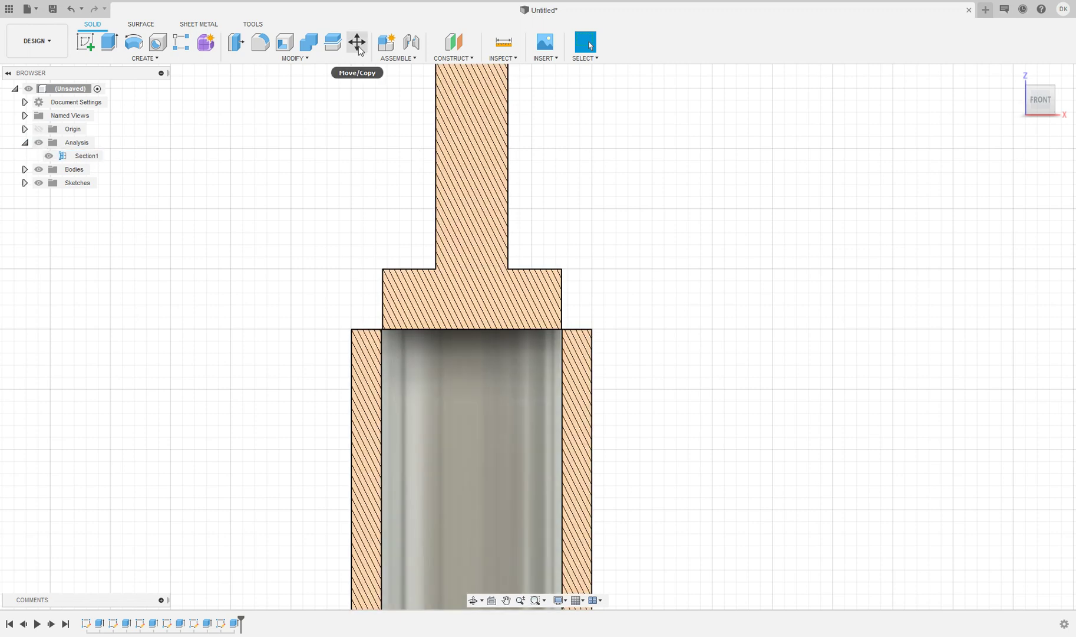
# Move the inner stepped shaft body 1.00 in down along its axis into the hollow cylinder
pyautogui.click(357, 42)
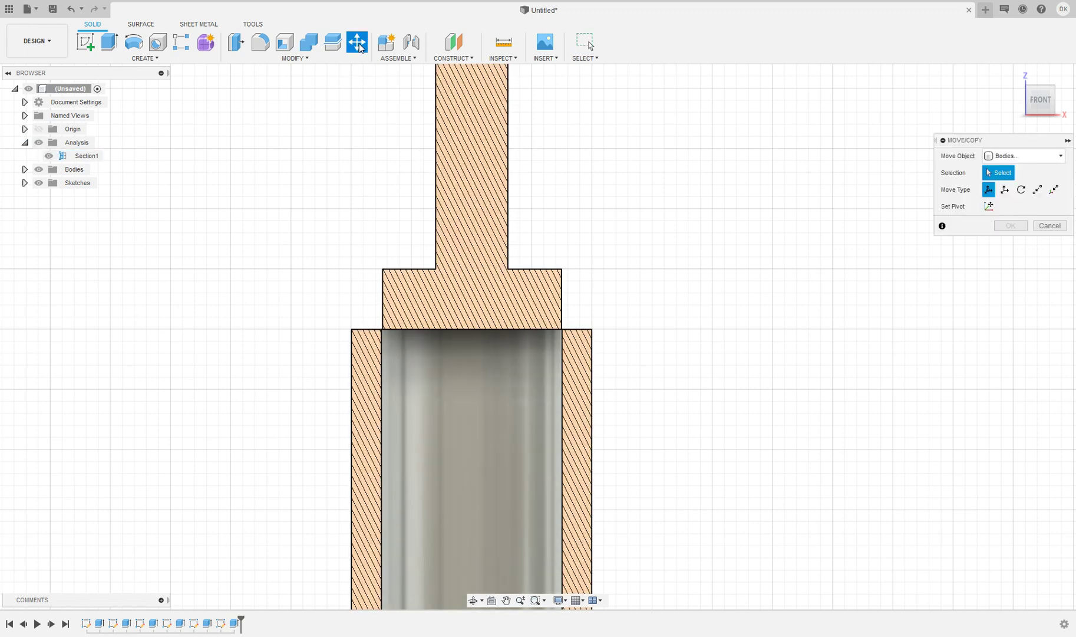
pyautogui.click(469, 172)
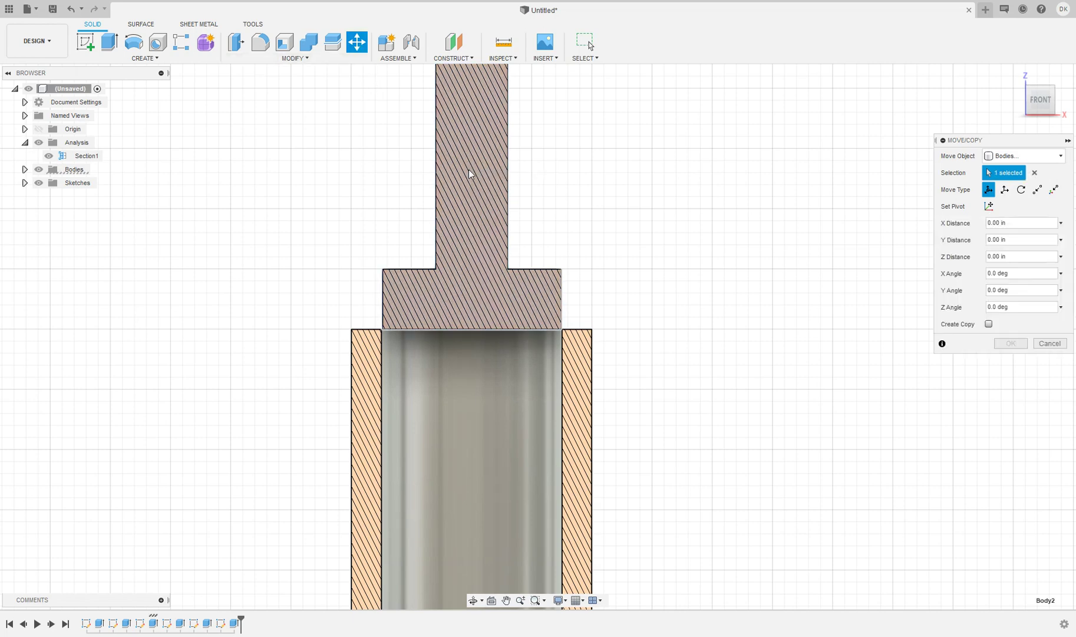
pyautogui.scroll(-5, 469, 173)
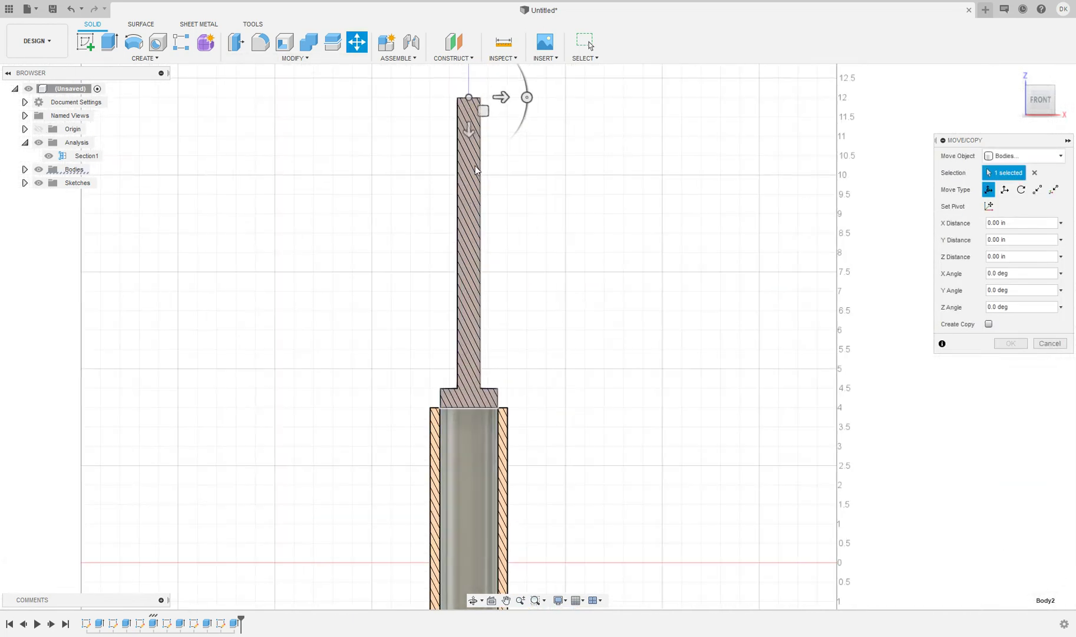
pyautogui.moveTo(469, 129); pyautogui.dragTo(469, 163)
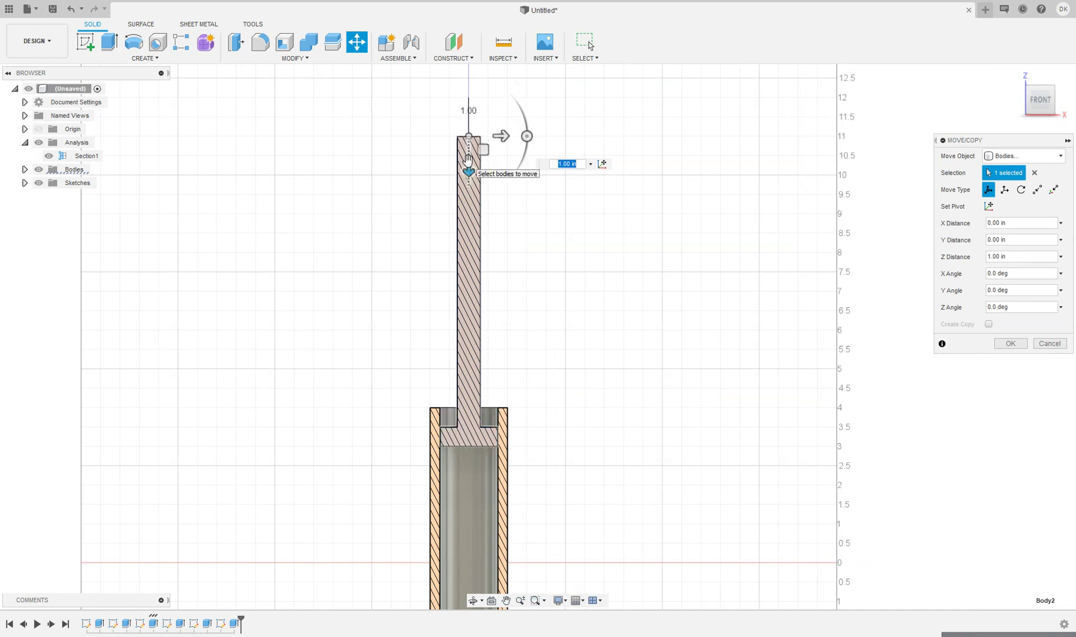
pyautogui.scroll(3, 516, 486)
pyautogui.scroll(5, 445, 451)
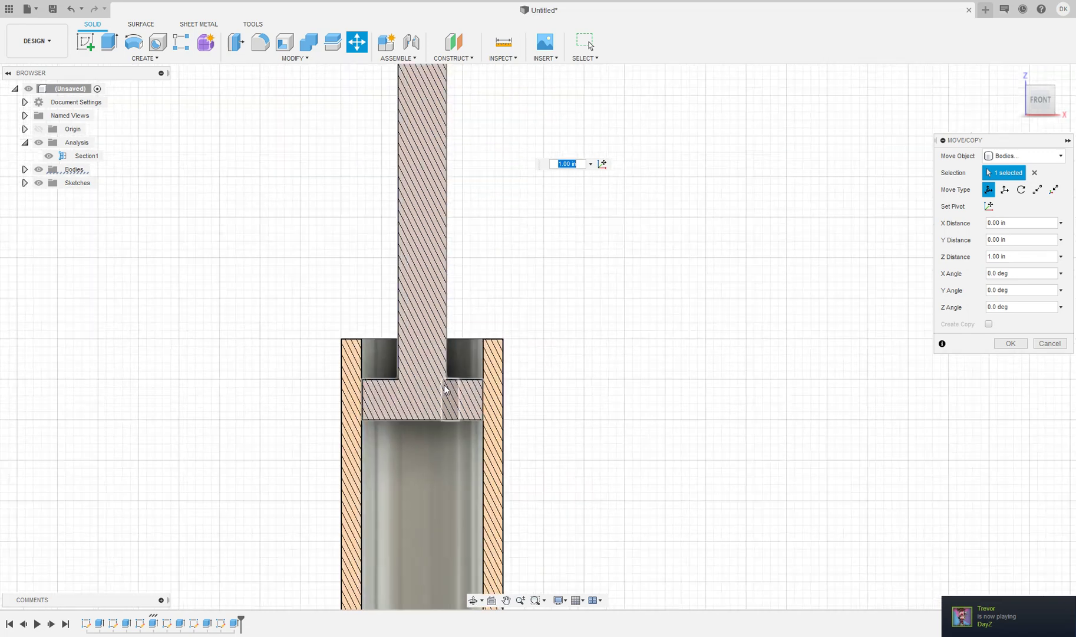
pyautogui.scroll(1, 728, 388)
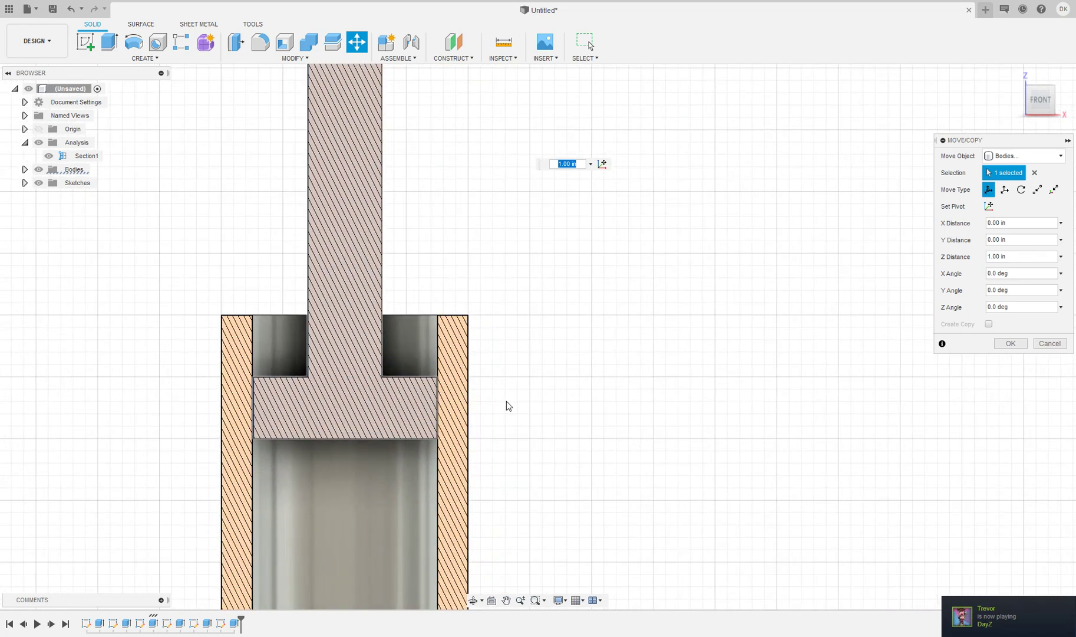
pyautogui.press('Return')
# Examine the sectioned assembly and the gap between the shaft's wide base and the cylinder's inner wall
pyautogui.scroll(2, 421, 378)
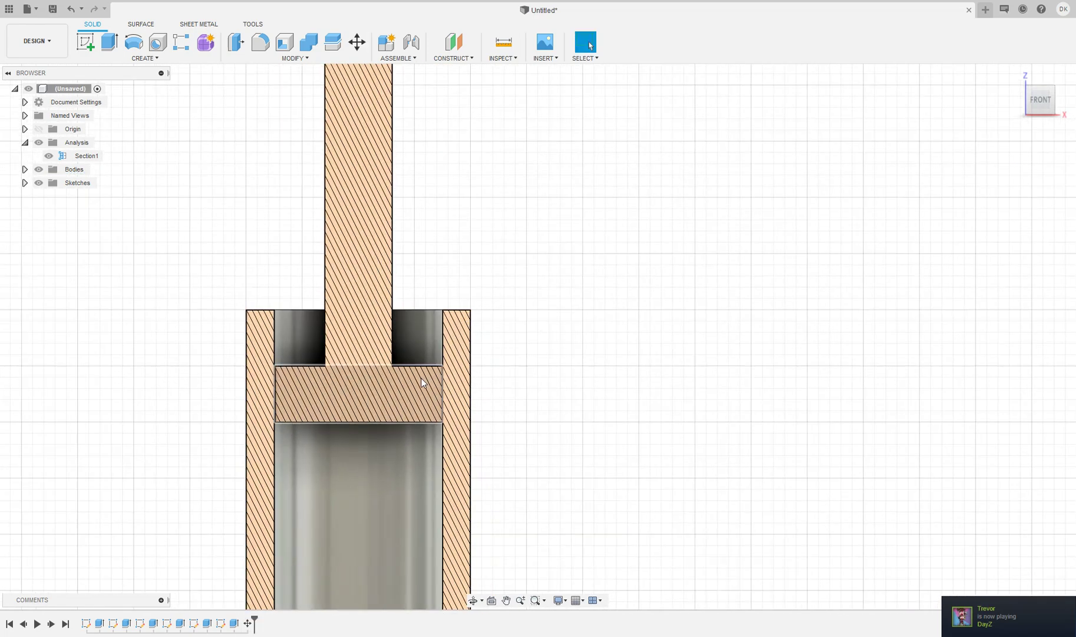
pyautogui.scroll(-2, 389, 375)
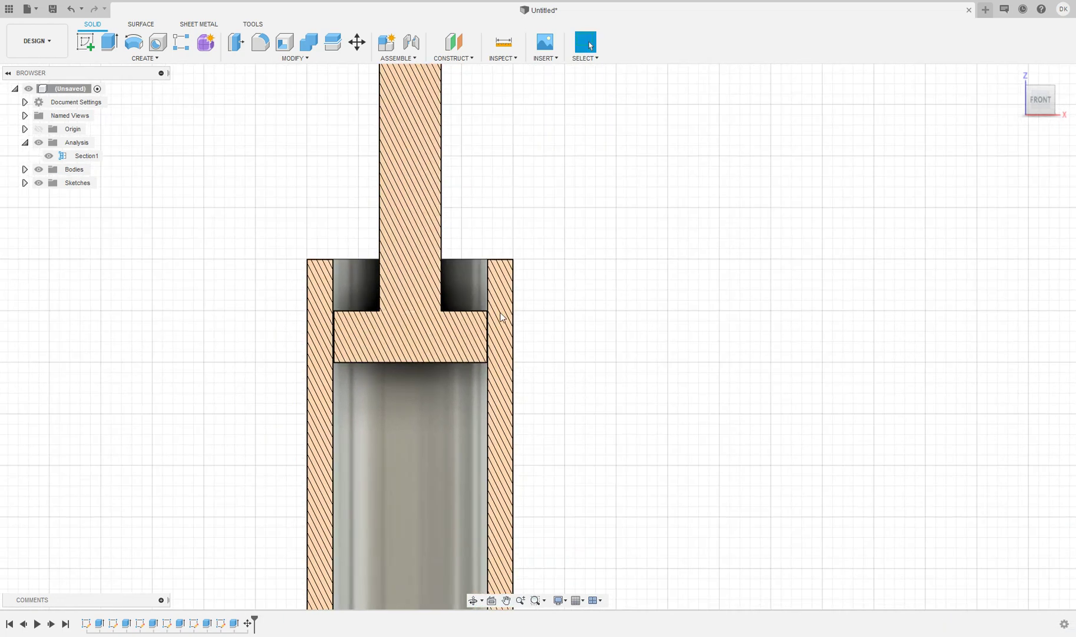
pyautogui.scroll(-2, 307, 328)
pyautogui.scroll(-3, 308, 329)
pyautogui.scroll(-2, 334, 171)
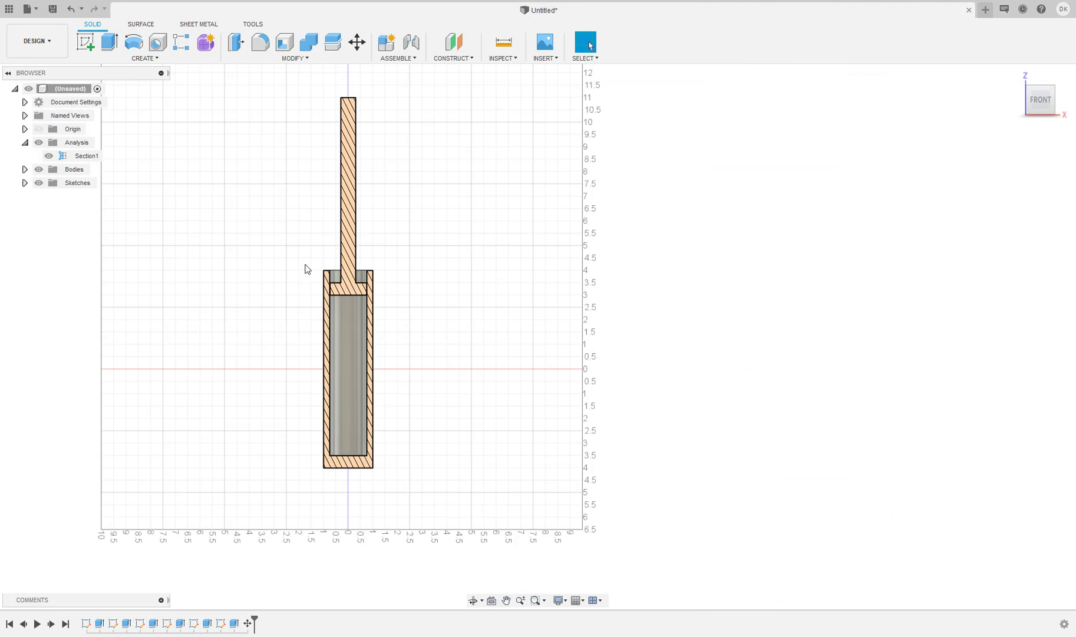
pyautogui.scroll(10, 307, 291)
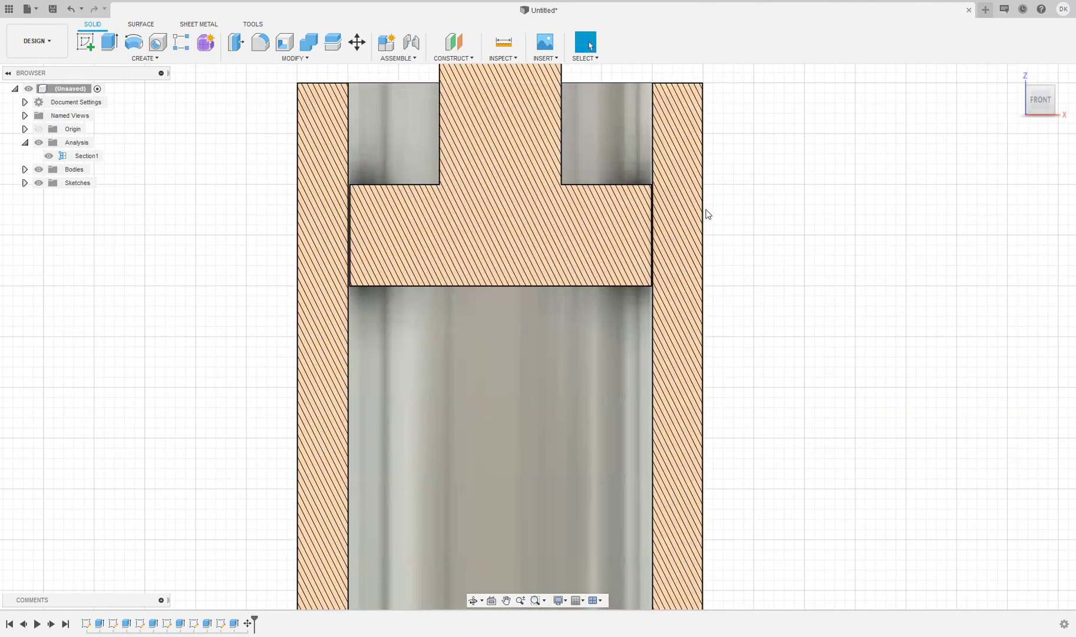
pyautogui.scroll(10, 519, 202)
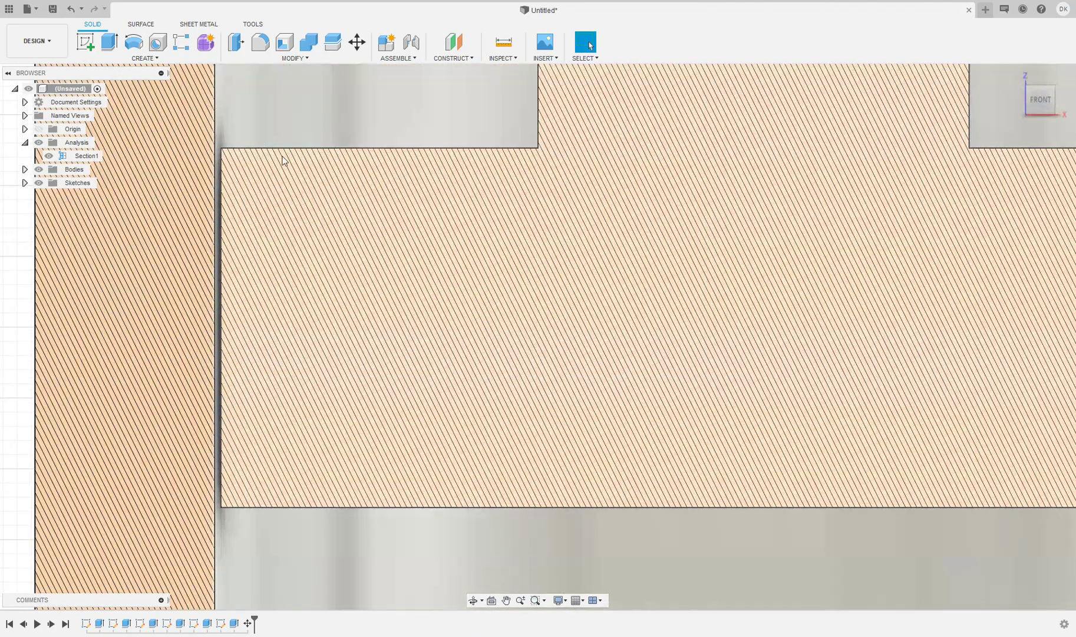
pyautogui.scroll(-5, 221, 178)
pyautogui.scroll(8, 165, 198)
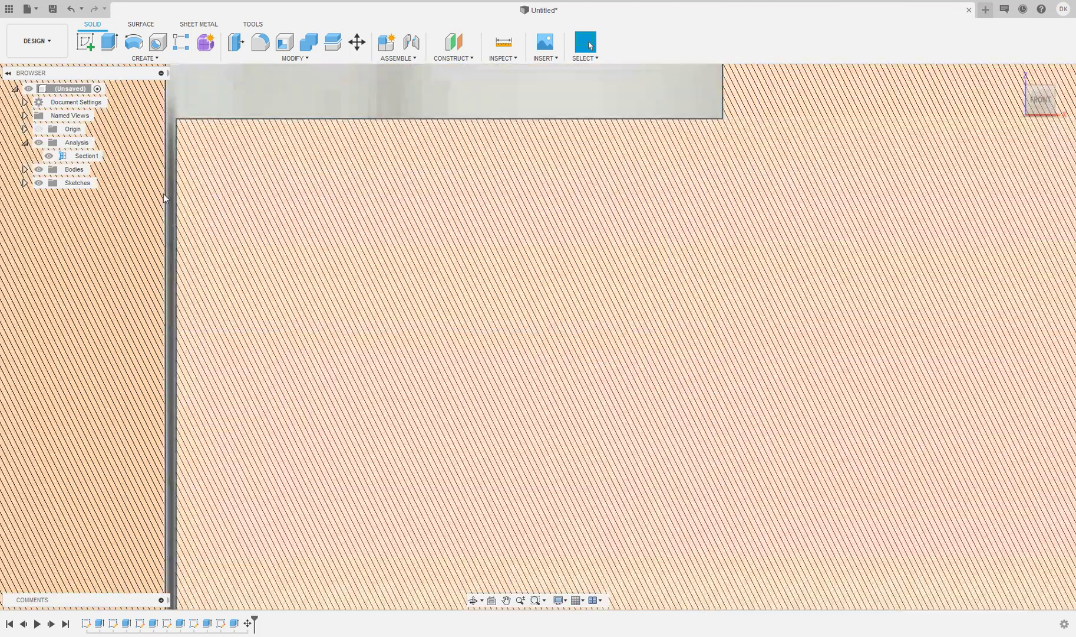
pyautogui.scroll(-10, 163, 193)
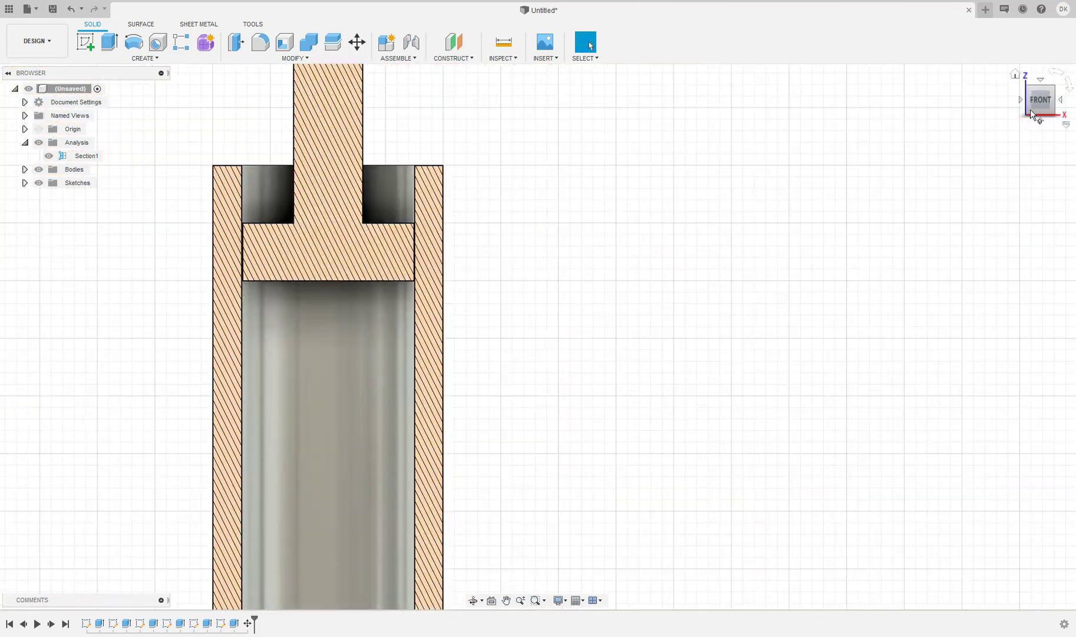
pyautogui.moveTo(1031, 109); pyautogui.dragTo(497, 273)
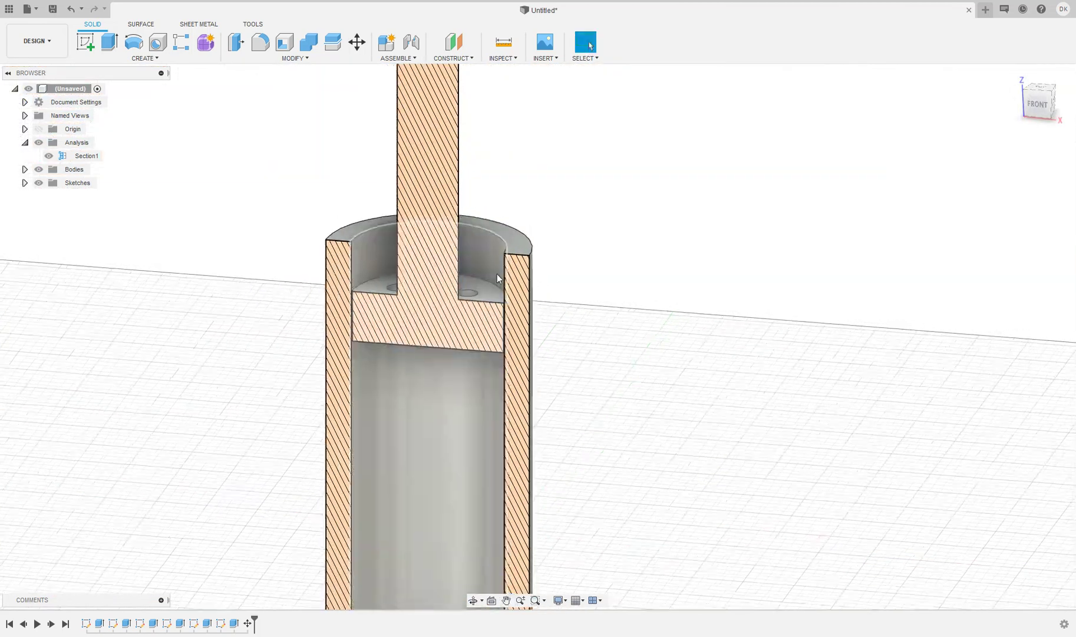
pyautogui.scroll(3, 417, 280)
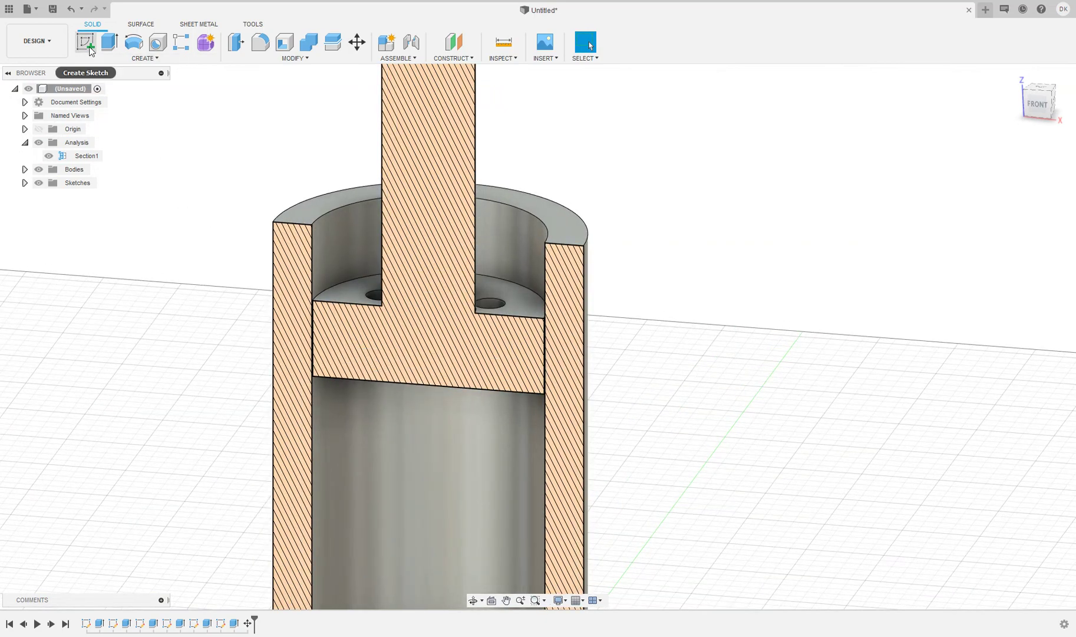
# Start a new sketch on the front origin plane, where the section cuts through the shaft's wide base and the cylinder wall
pyautogui.click(89, 47)
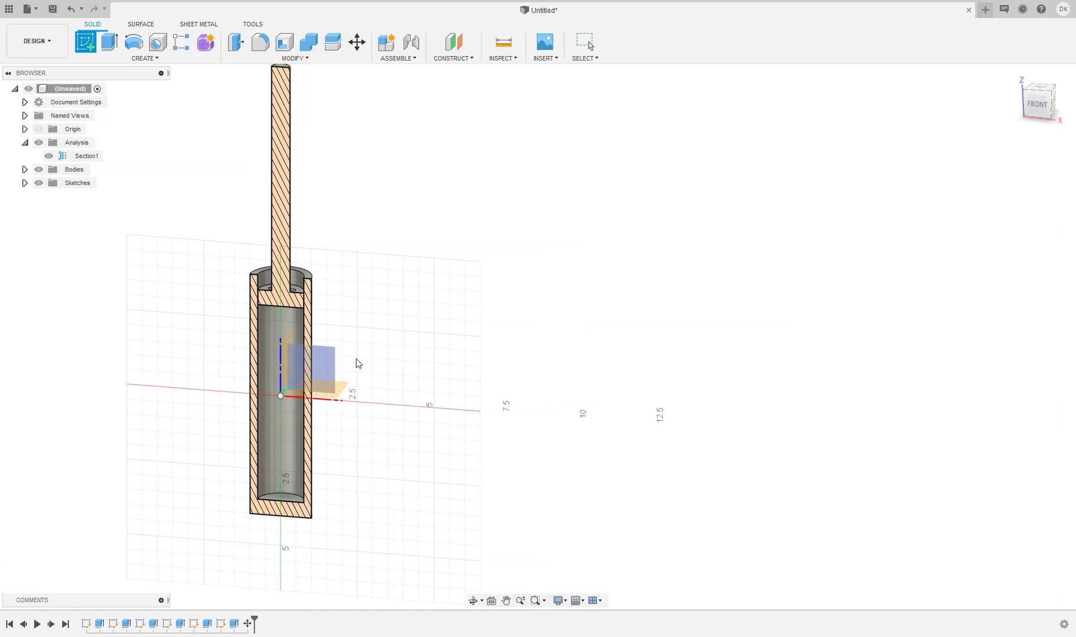
pyautogui.click(324, 373)
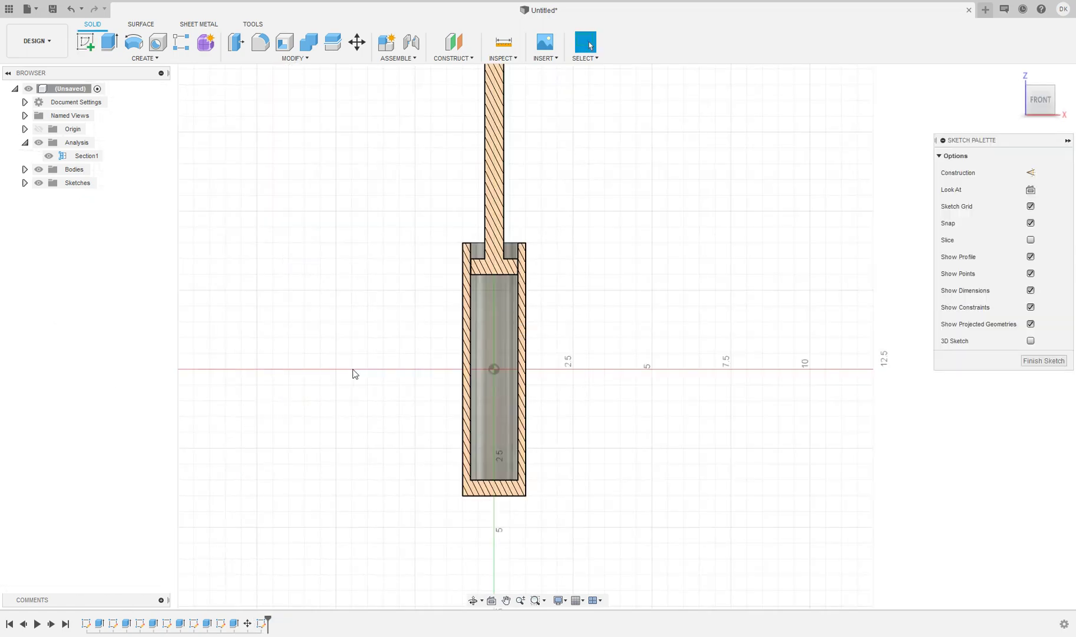
pyautogui.scroll(4, 569, 351)
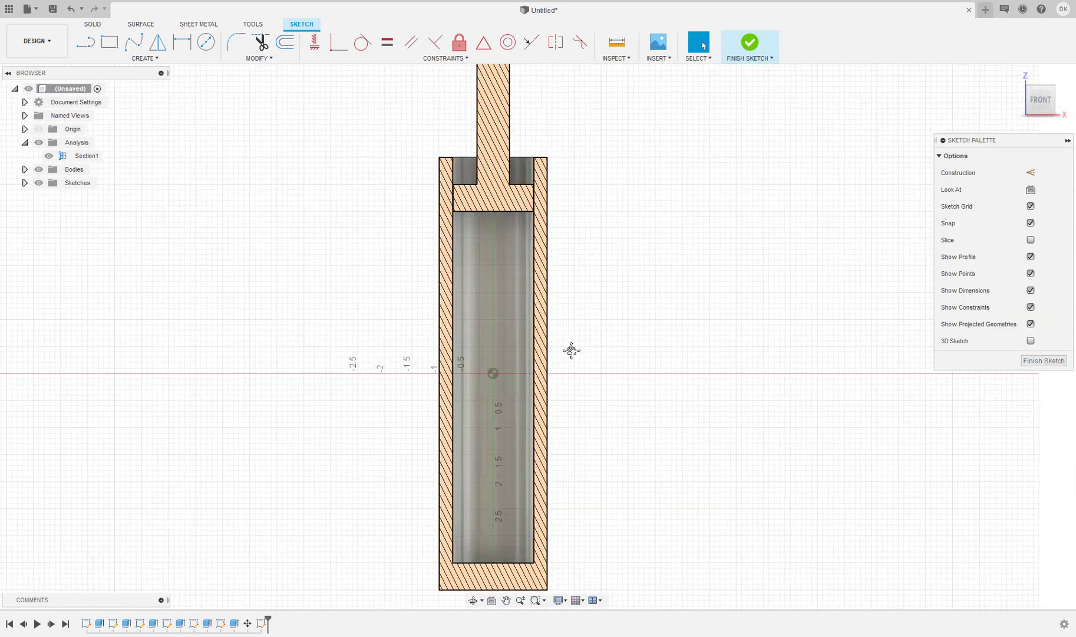
pyautogui.scroll(6, 330, 188)
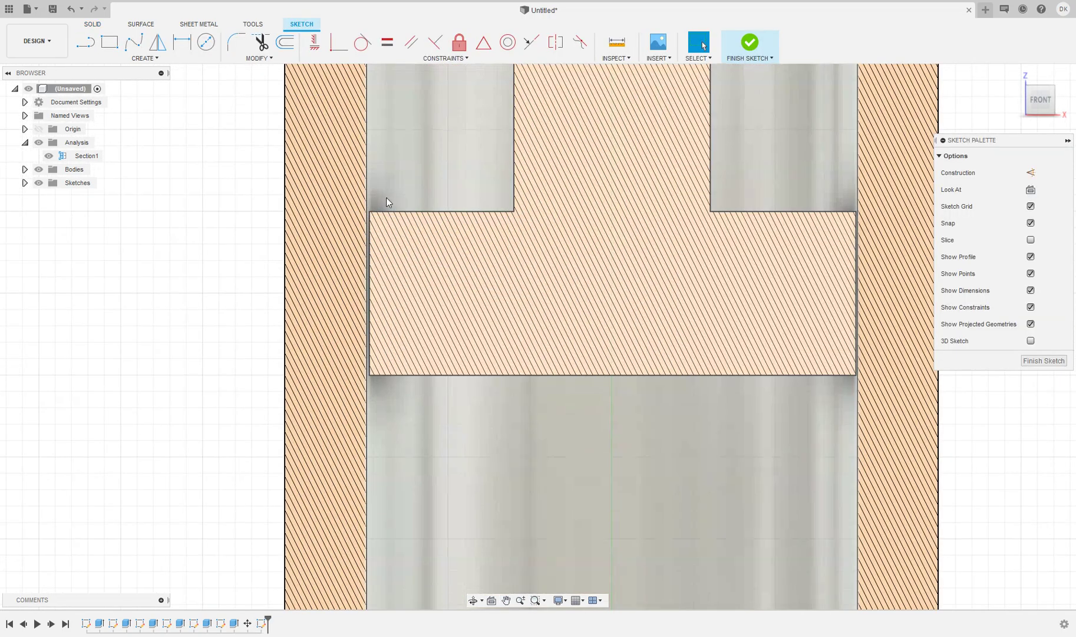
pyautogui.scroll(1, 374, 218)
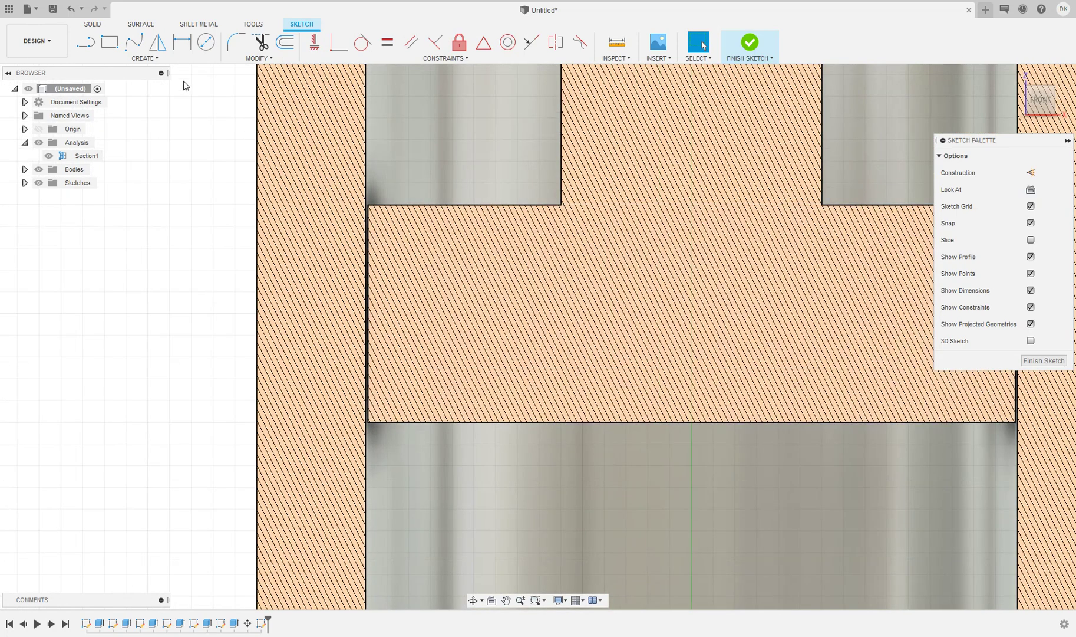
pyautogui.click(206, 43)
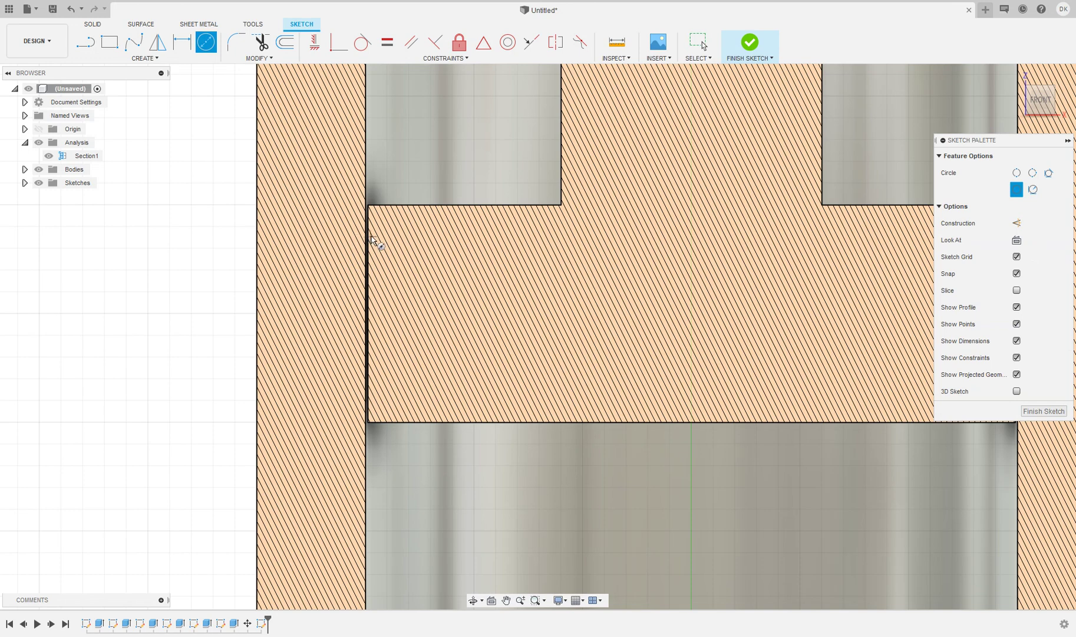
pyautogui.scroll(3, 365, 224)
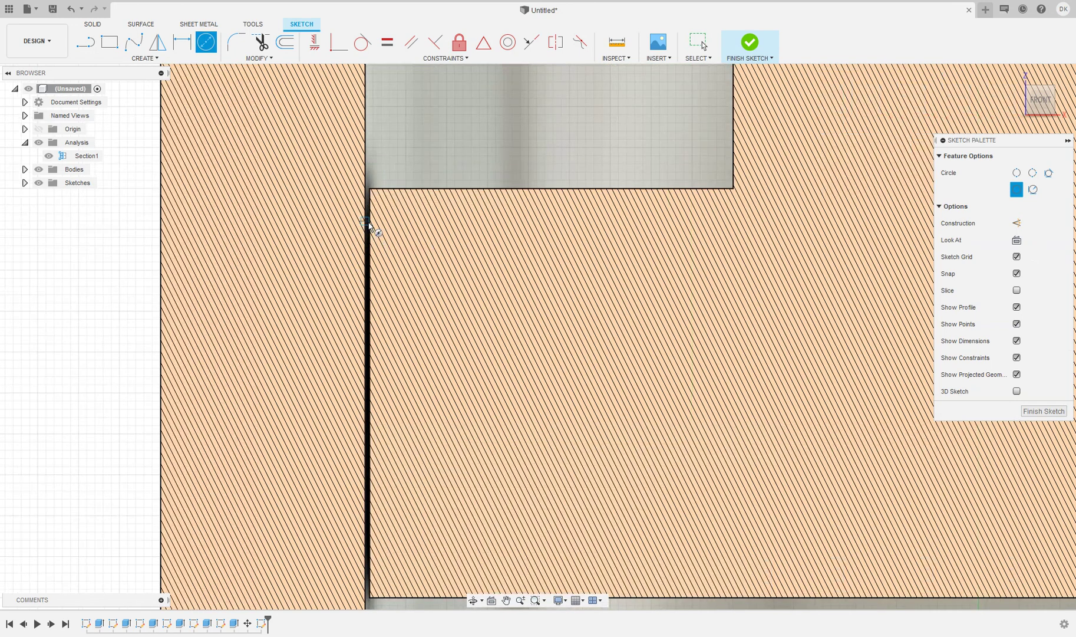
pyautogui.click(375, 239)
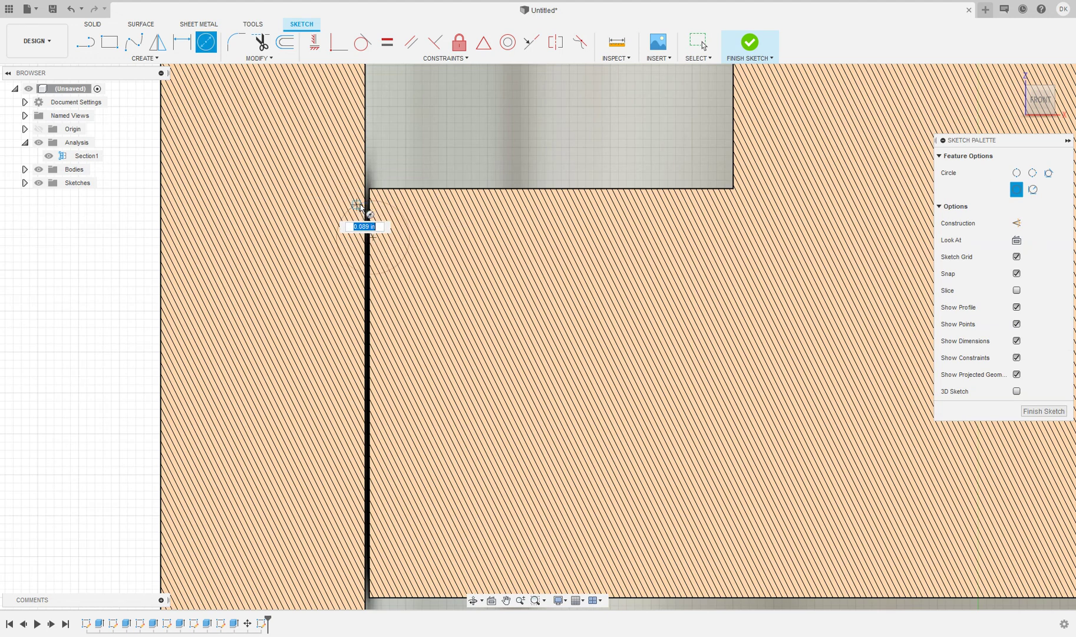
pyautogui.rightClick(357, 205)
pyautogui.click(291, 200)
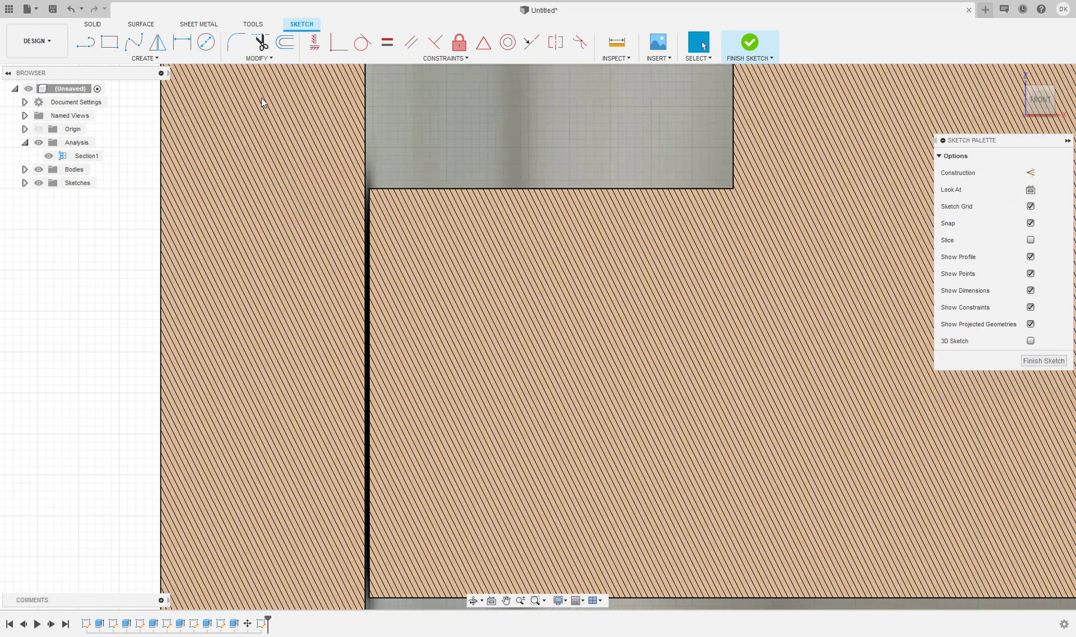
# Sketch a circle 0.10 in in diameter at the gap between the cylinder wall and the shaft's base, near the base's upper edge
pyautogui.click(205, 43)
pyautogui.click(372, 270)
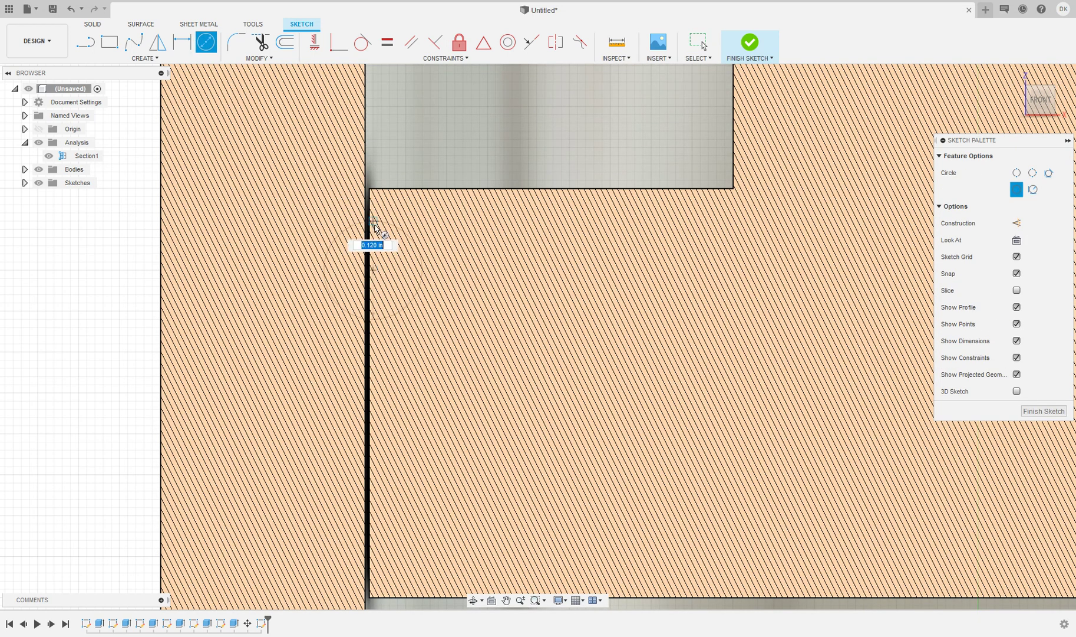
pyautogui.press('Return')
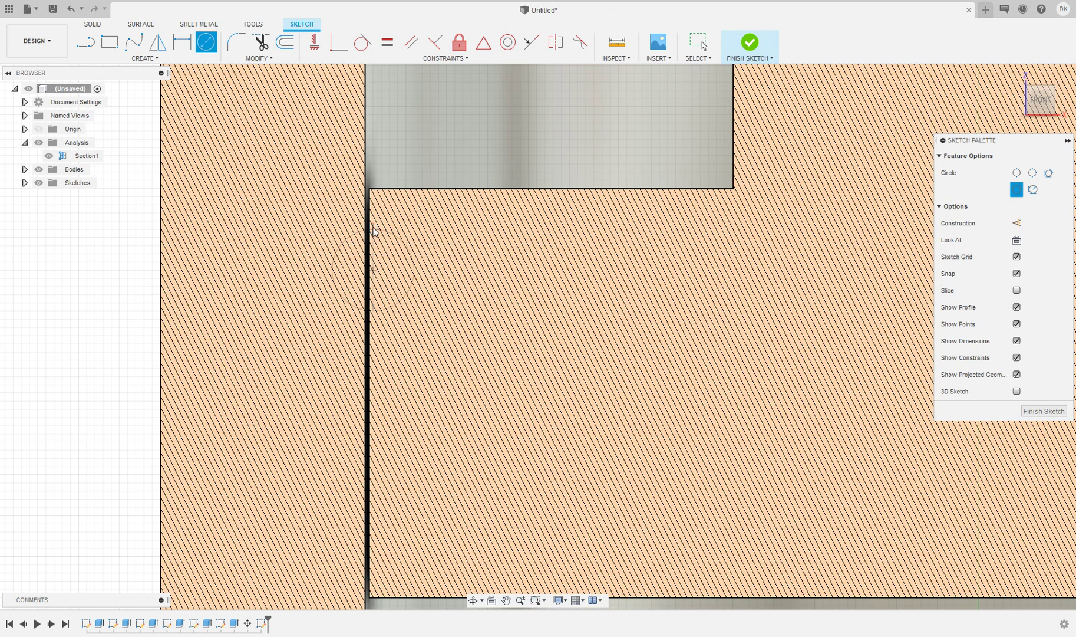
pyautogui.press('Escape')
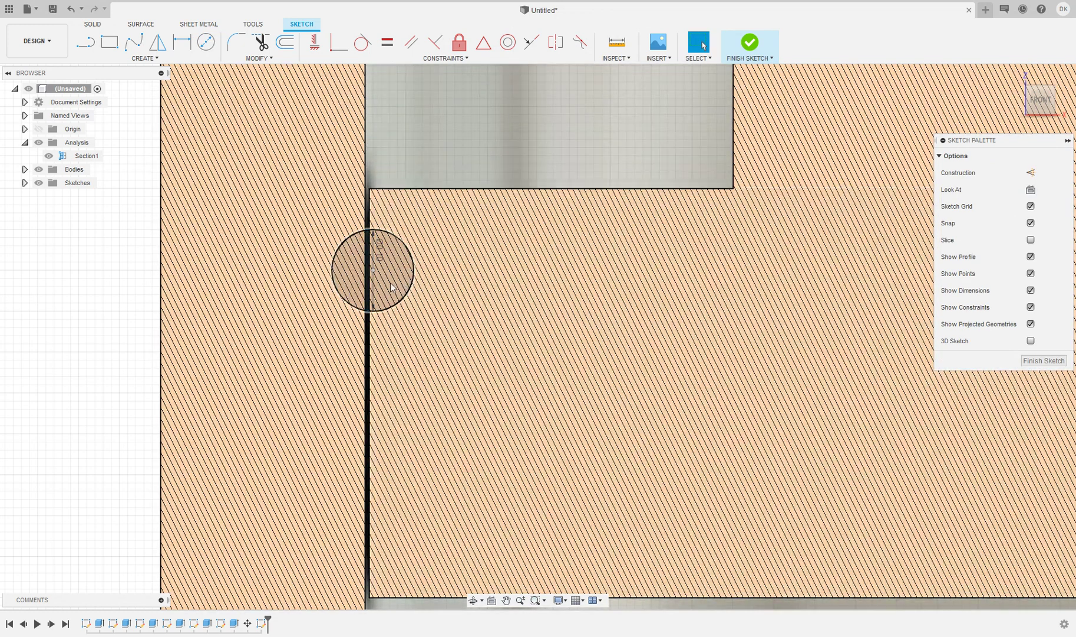
# Copy the 0.10 in circle 0.20 in straight down along the gap
pyautogui.scroll(-3, 376, 245)
pyautogui.scroll(2, 357, 180)
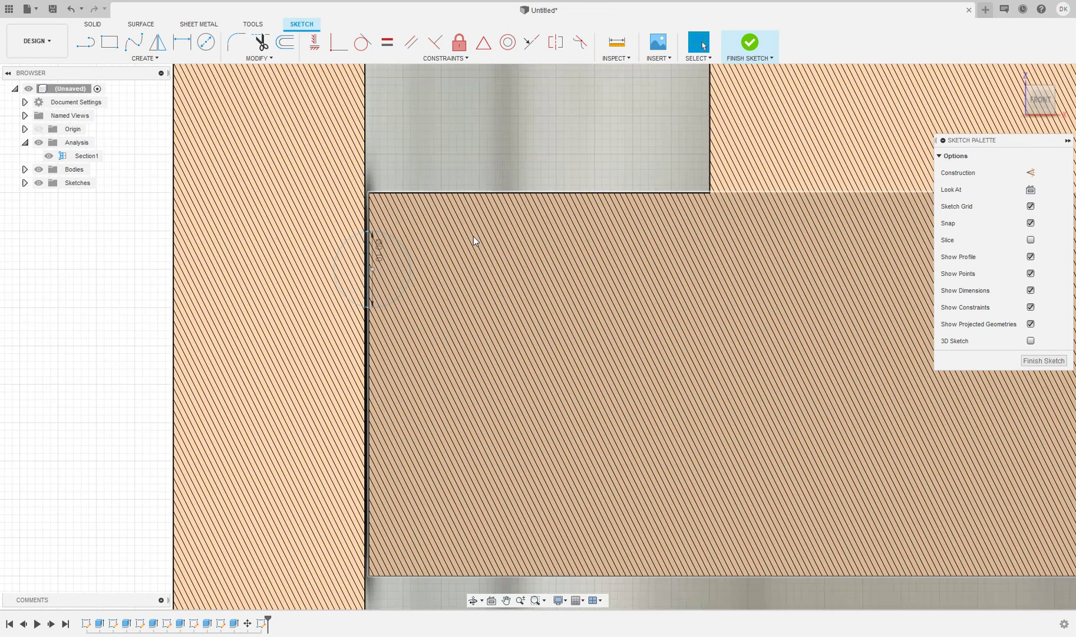
pyautogui.moveTo(476, 241)
pyautogui.mouseDown(button='middle')
pyautogui.moveTo(389, 212)
pyautogui.moveTo(353, 233)
pyautogui.mouseUp(button='middle')
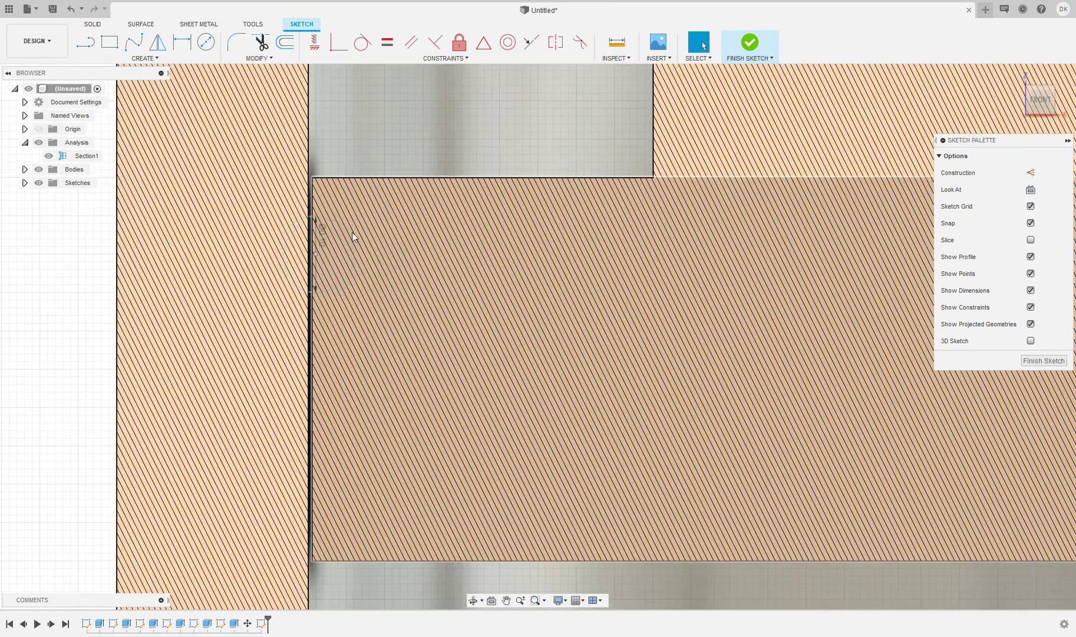
pyautogui.click(348, 232)
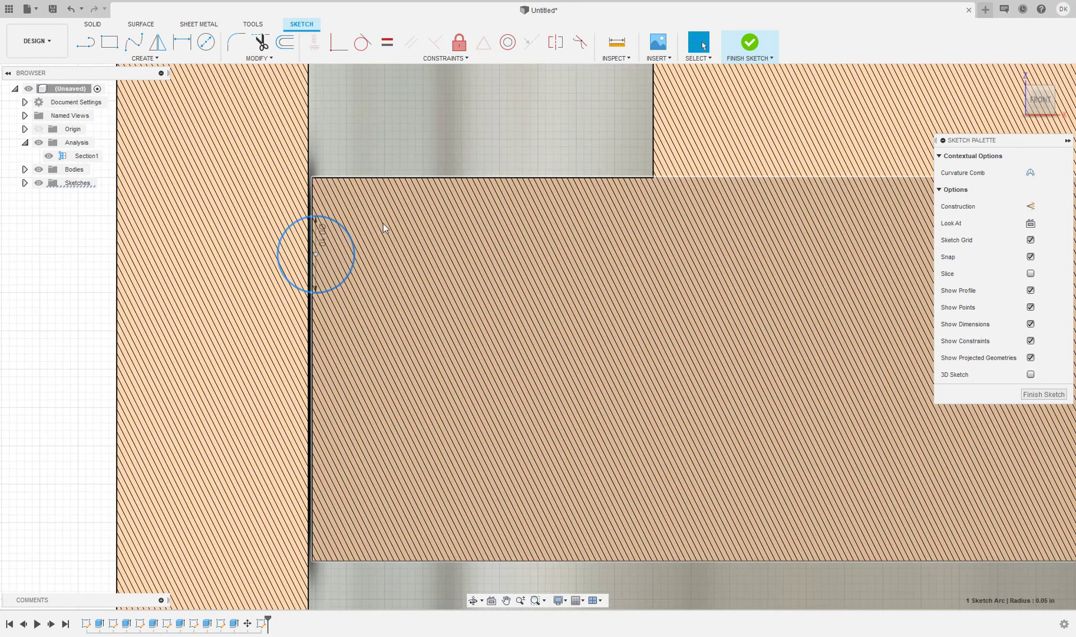
pyautogui.press('m')
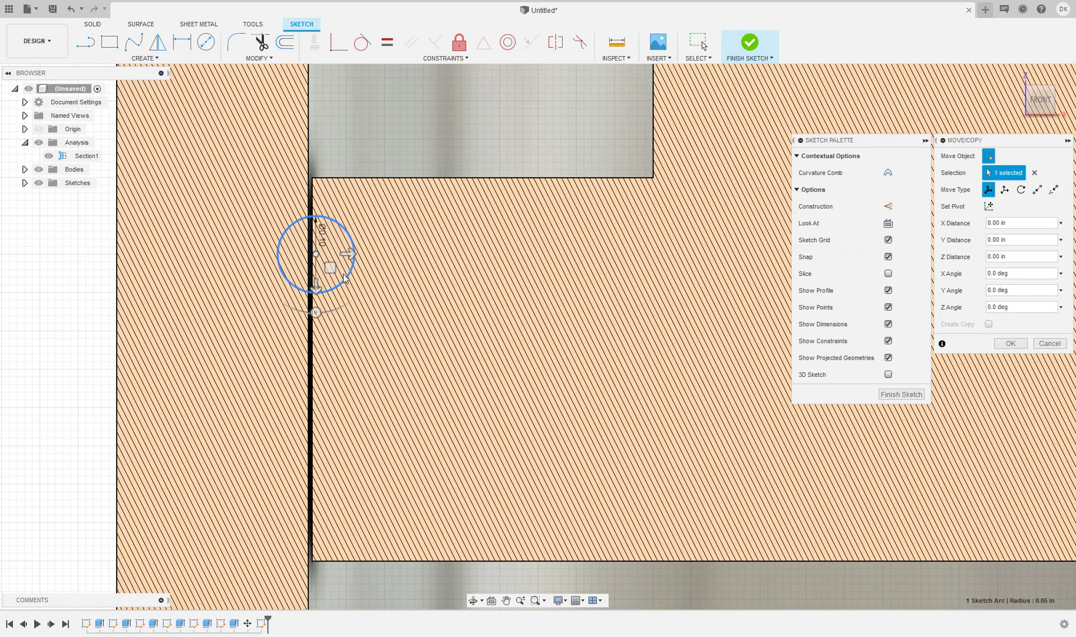
pyautogui.moveTo(310, 287); pyautogui.dragTo(307, 442)
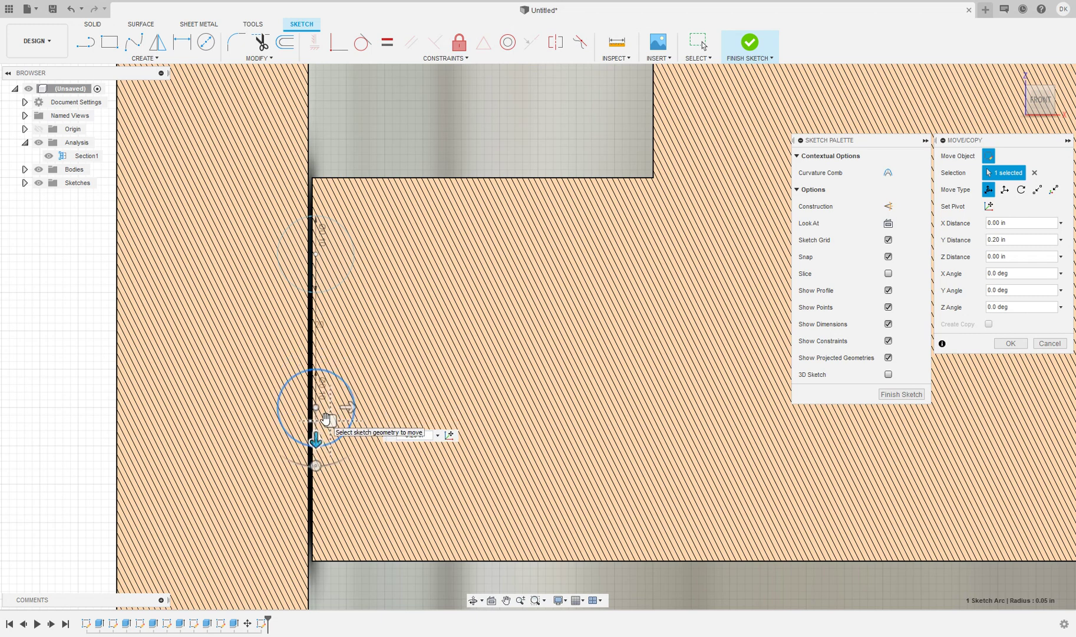
pyautogui.press('Return')
pyautogui.scroll(-3, 389, 425)
pyautogui.scroll(-1, 393, 434)
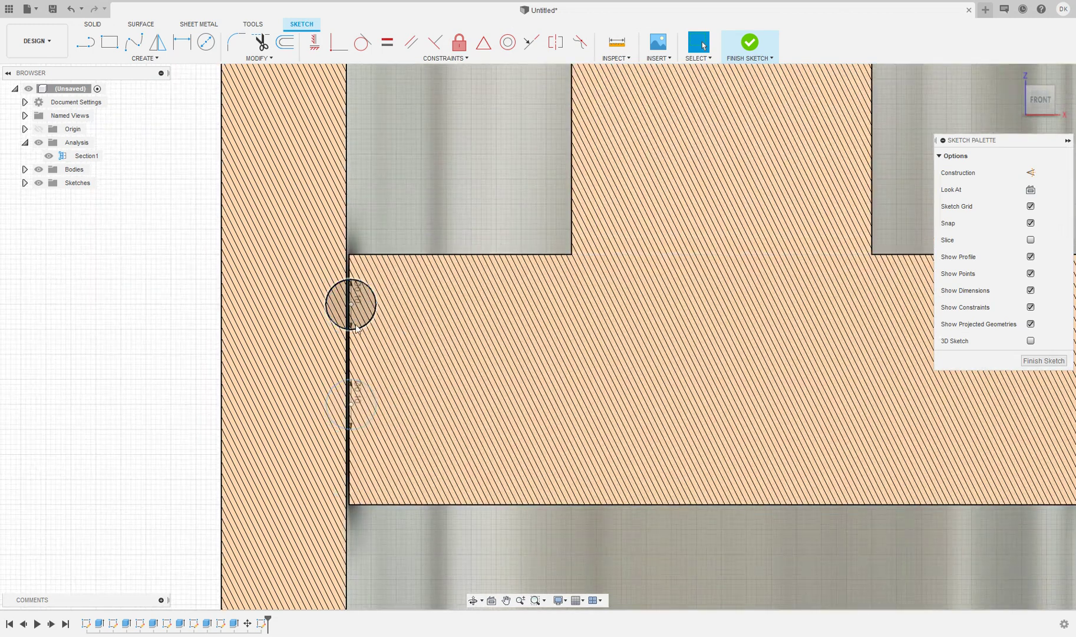
# Move both circles together 0.02 in horizontally away from the cylinder wall, further into the shaft's wide base
pyautogui.scroll(3, 356, 321)
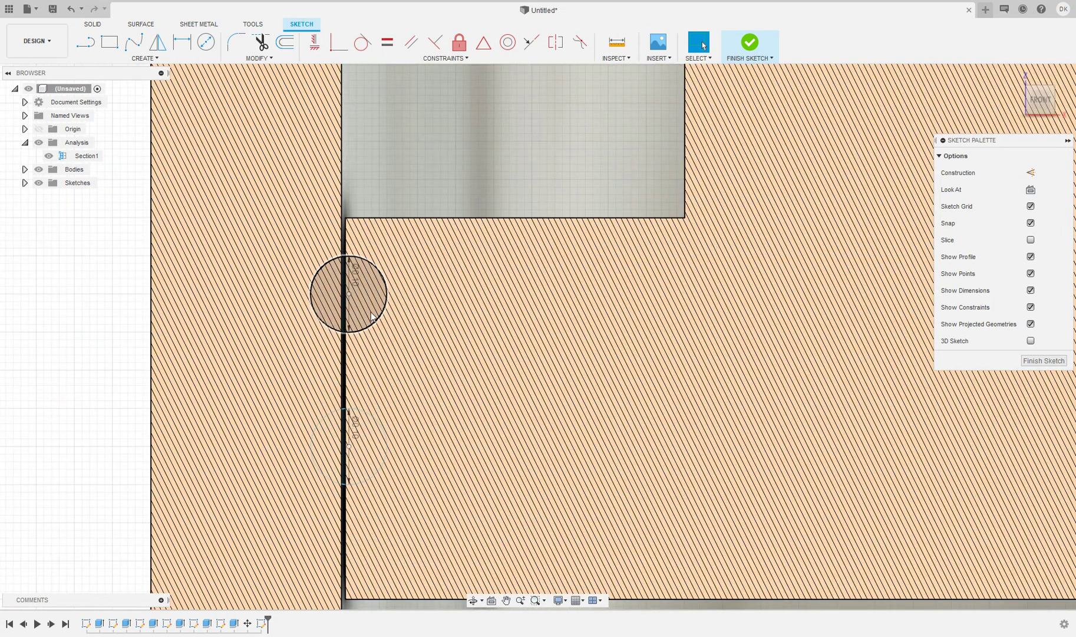
pyautogui.press('m')
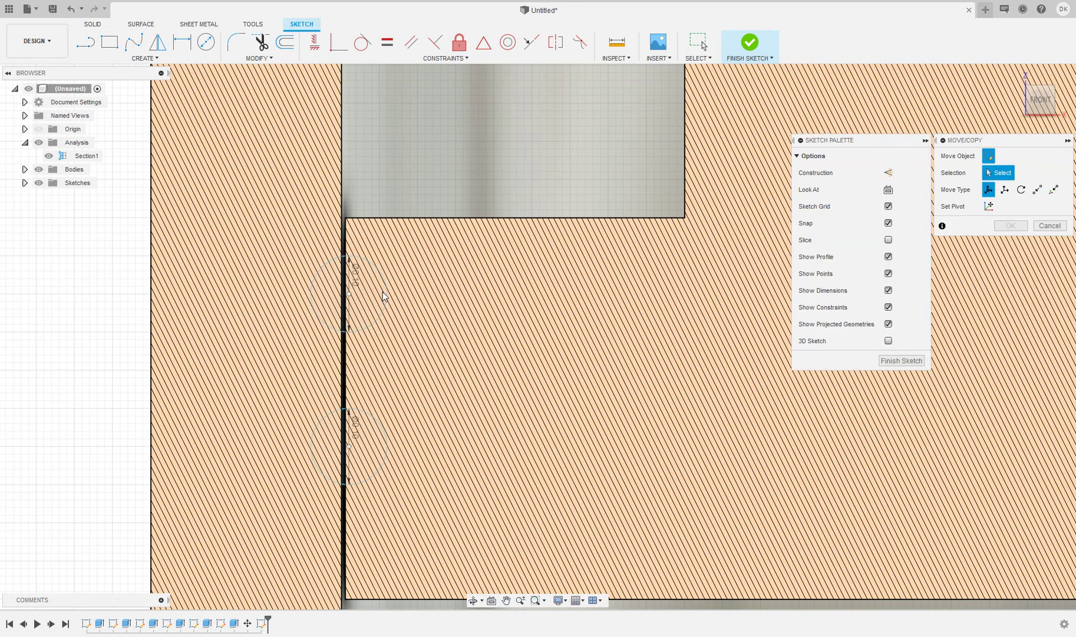
pyautogui.click(349, 266)
pyautogui.click(373, 417)
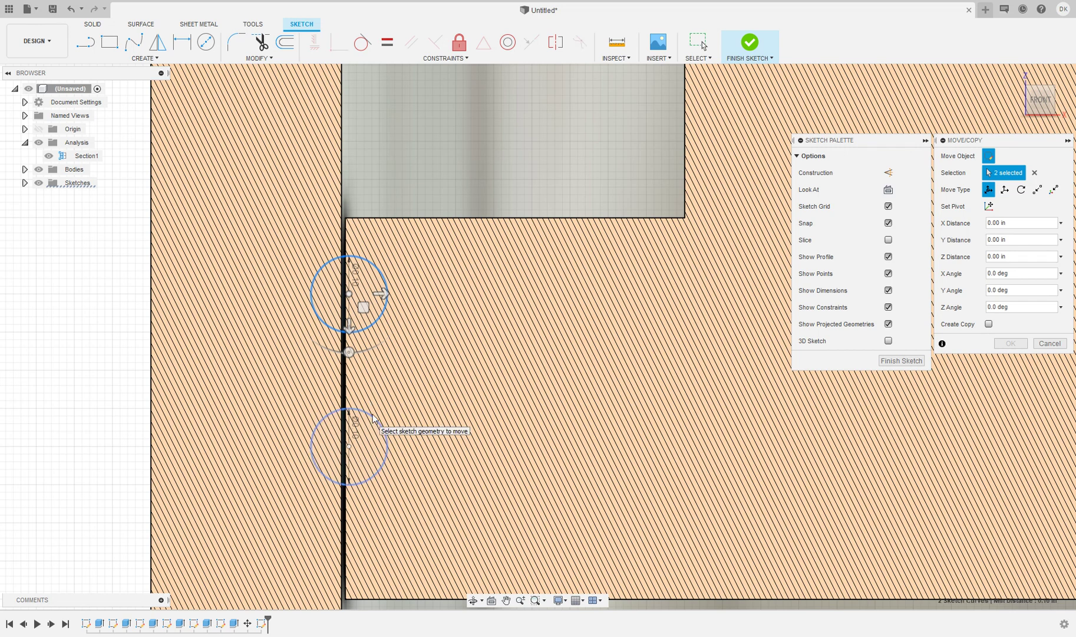
pyautogui.moveTo(381, 293); pyautogui.dragTo(416, 306)
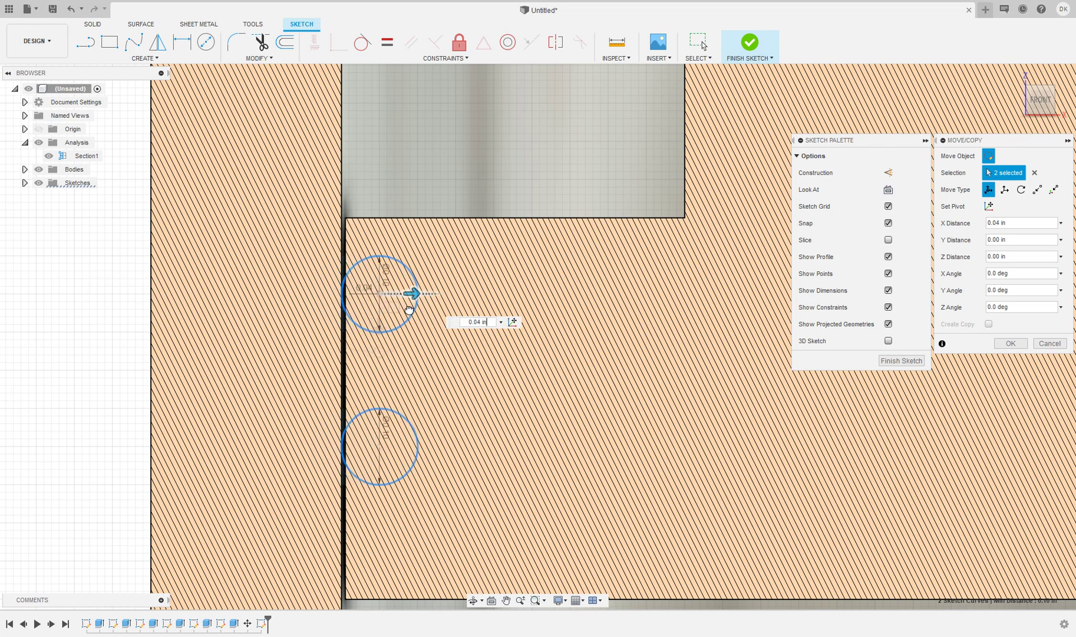
pyautogui.moveTo(409, 309); pyautogui.dragTo(400, 292)
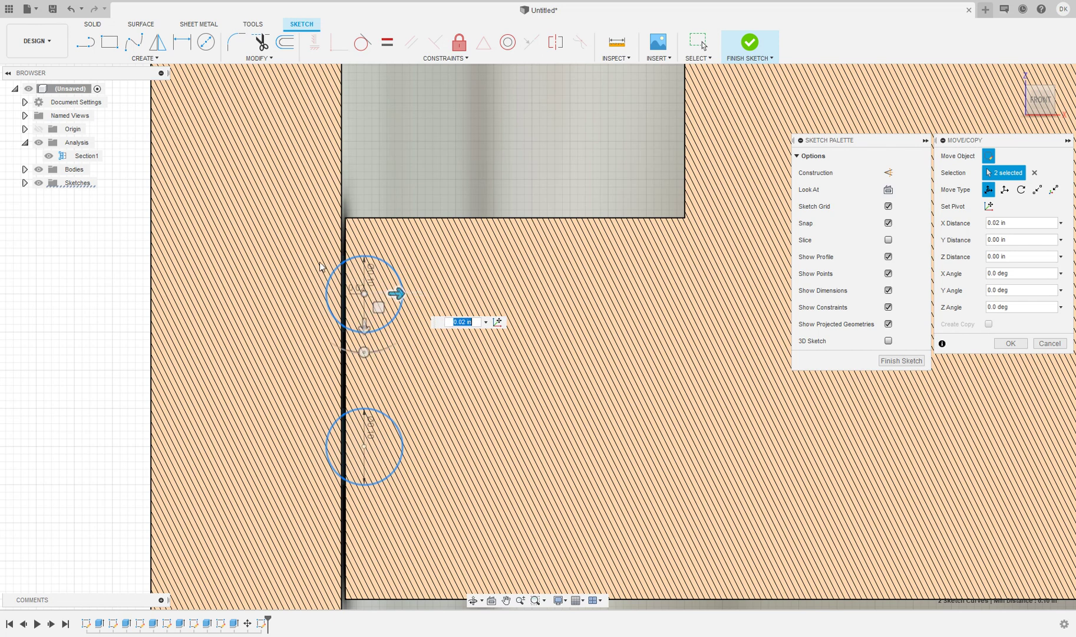
pyautogui.scroll(3, 354, 291)
pyautogui.scroll(-4, 373, 314)
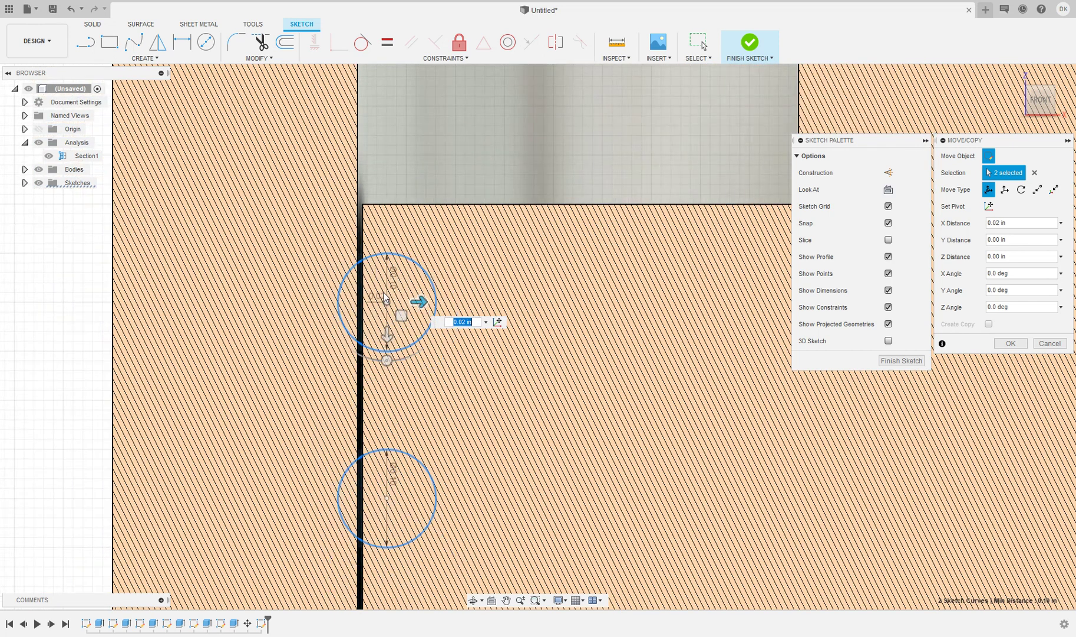
pyautogui.scroll(2, 361, 299)
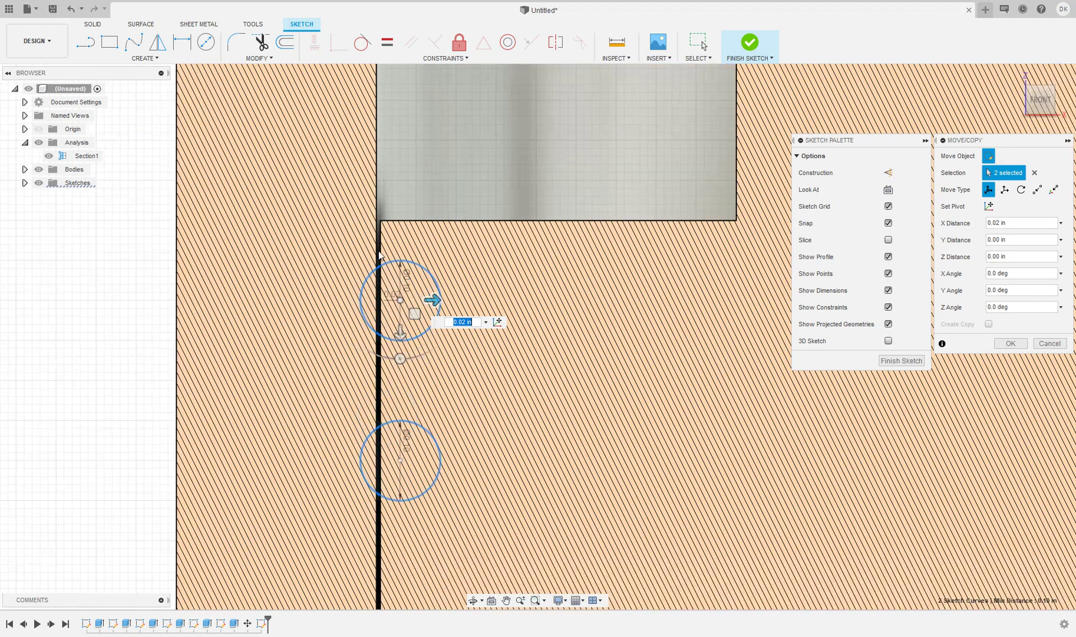
pyautogui.scroll(2, 387, 330)
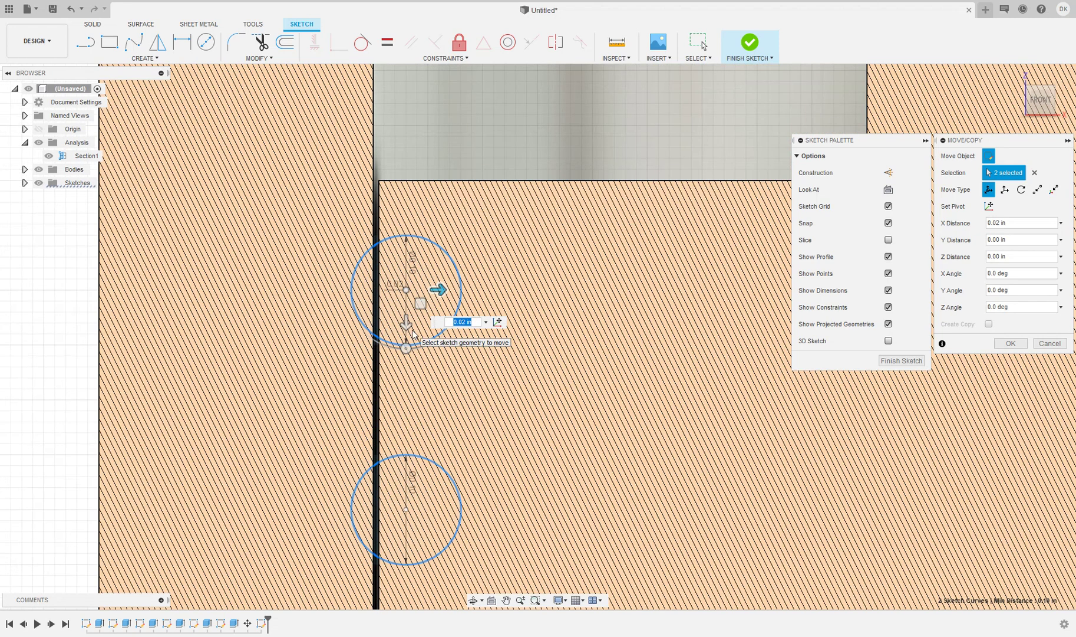
pyautogui.moveTo(439, 290); pyautogui.dragTo(451, 290)
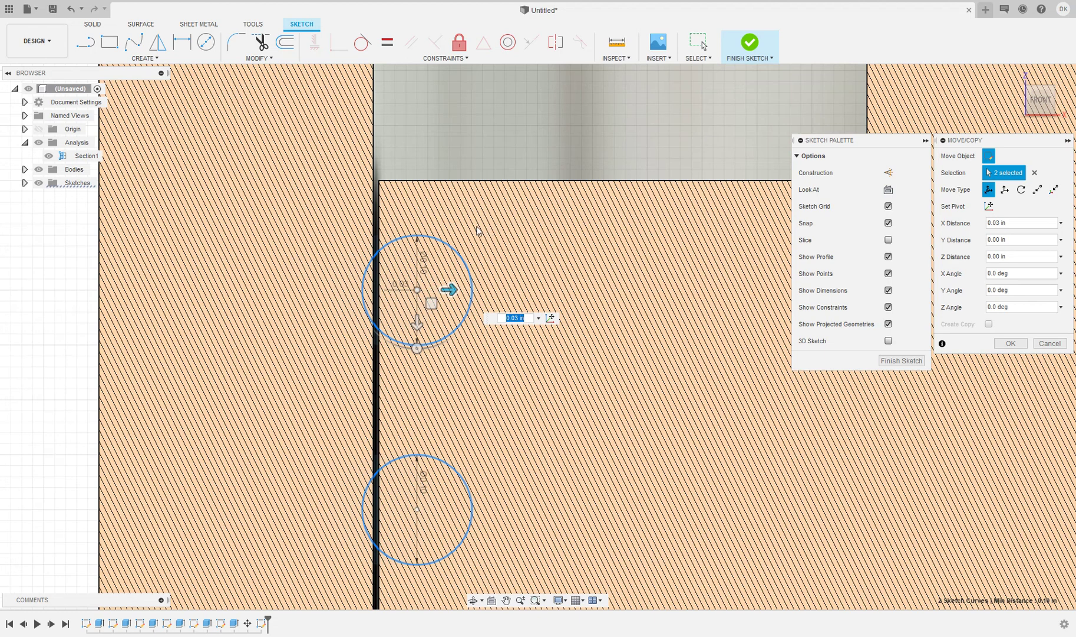
pyautogui.moveTo(451, 289)
pyautogui.mouseDown()
pyautogui.moveTo(437, 293)
pyautogui.moveTo(458, 290)
pyautogui.mouseUp()
pyautogui.scroll(-1, 458, 290)
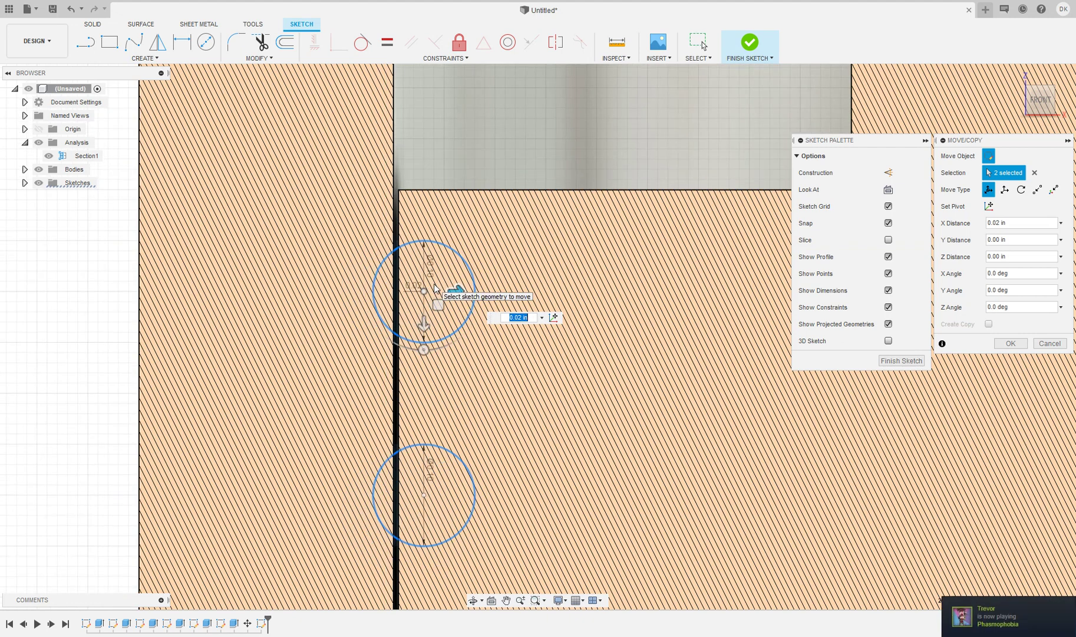
pyautogui.press('Return')
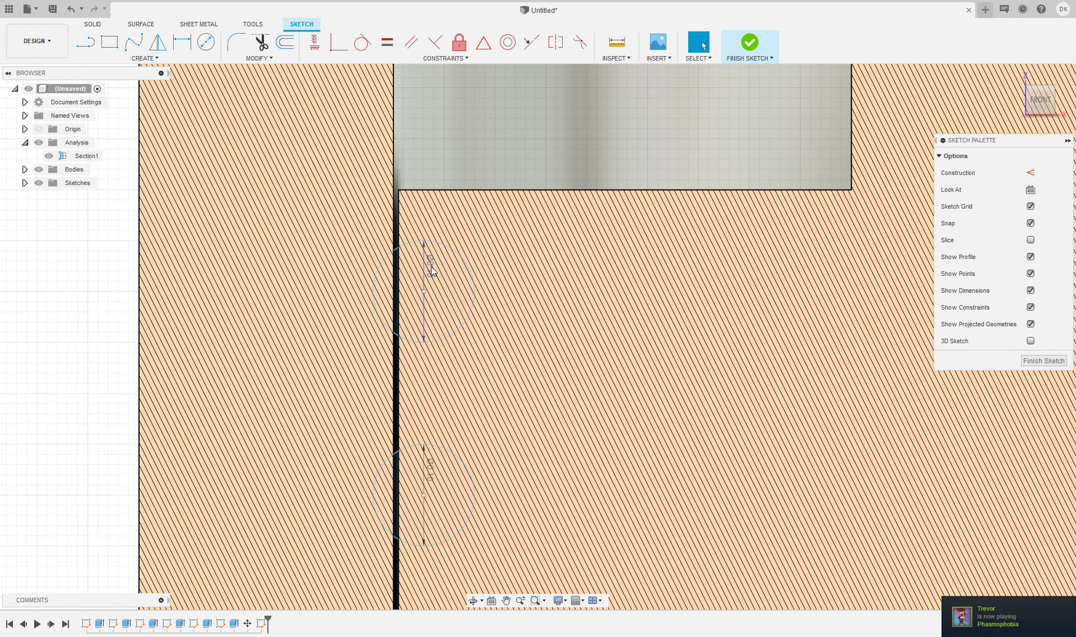
# Set the upper circle's diameter to 0.05 in
pyautogui.doubleClick(431, 265)
pyautogui.press('BackSpace')
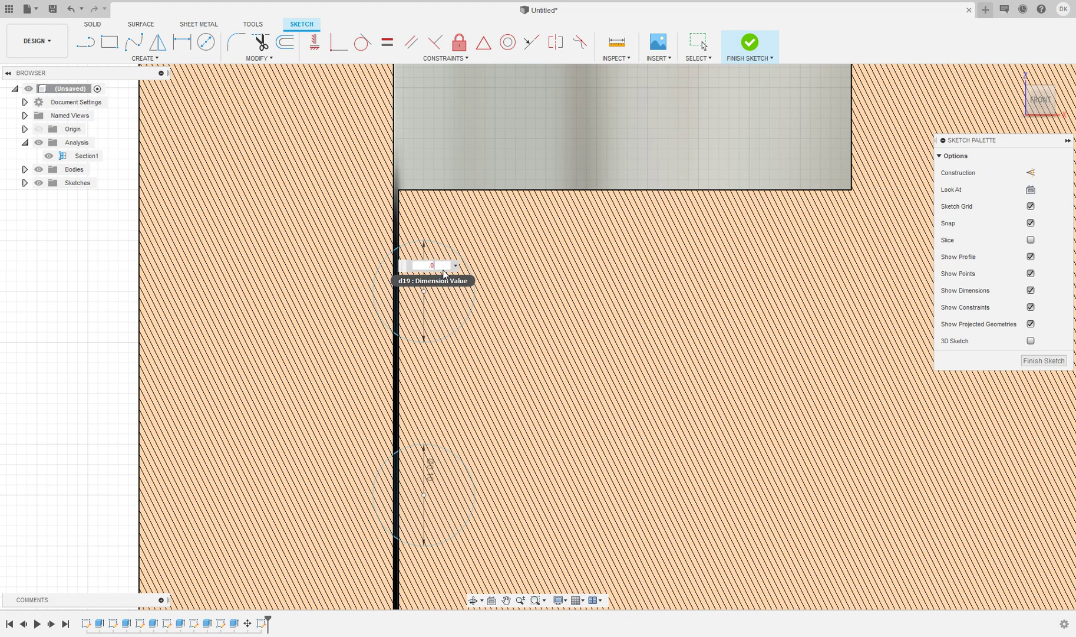
pyautogui.write('0')
pyautogui.press('Return')
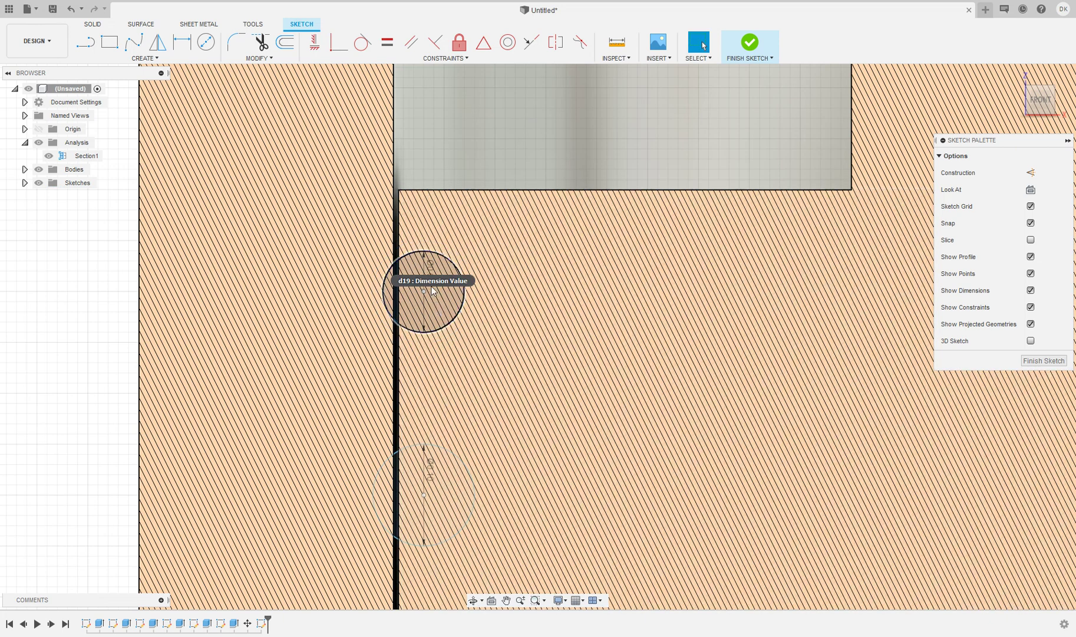
pyautogui.doubleClick(431, 265)
pyautogui.press('BackSpace')
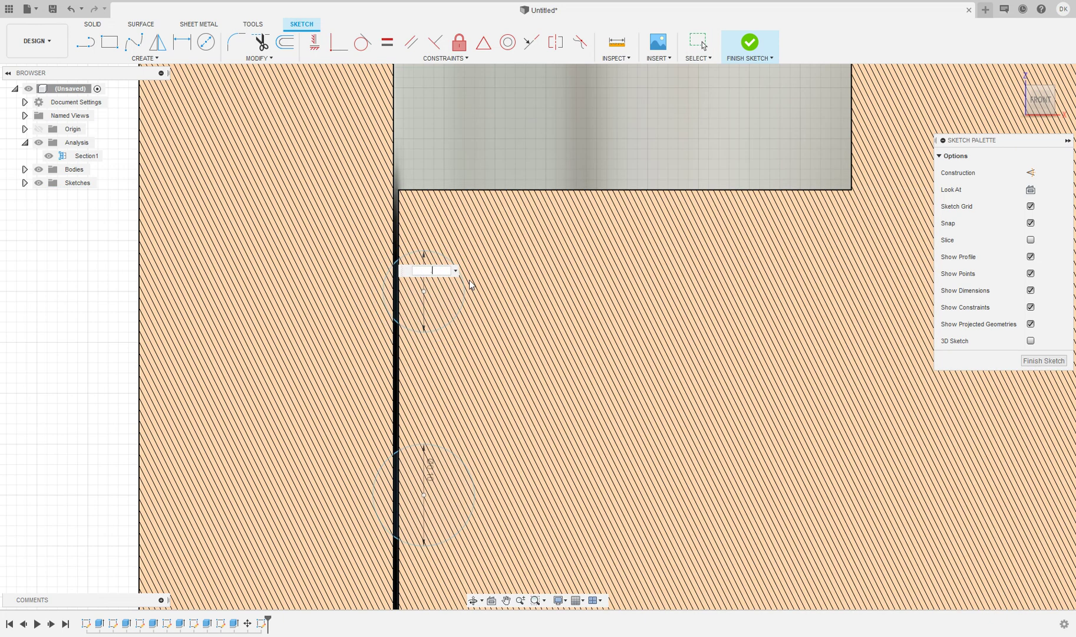
pyautogui.press('Return')
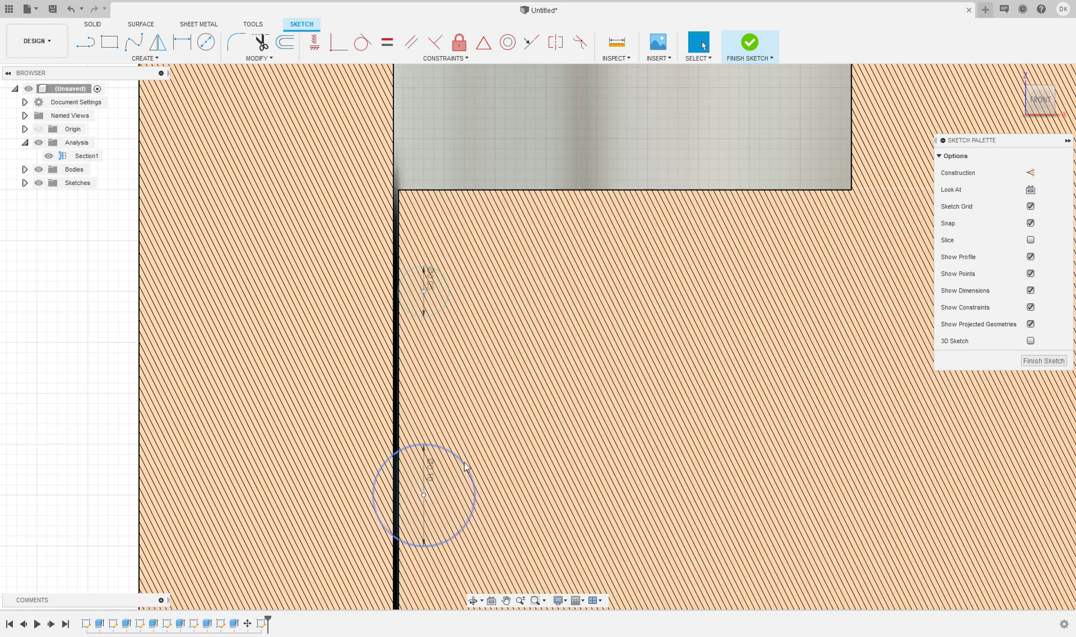
# Set the lower circle's diameter to 0.05 in and select that circle
pyautogui.doubleClick(429, 471)
pyautogui.write('10')
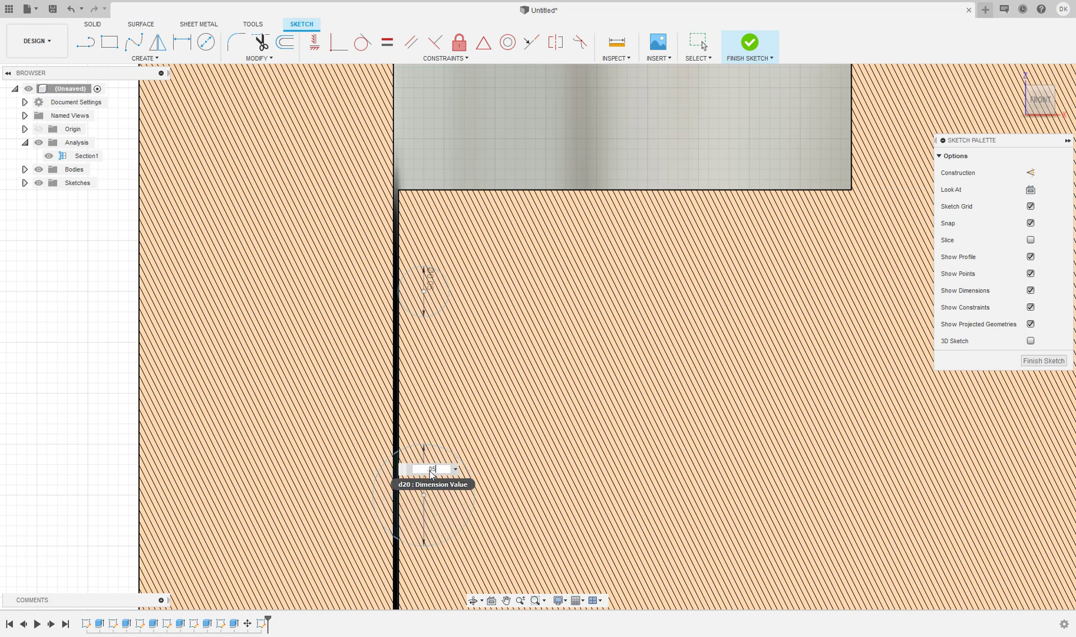
pyautogui.press('Return')
pyautogui.click(439, 477)
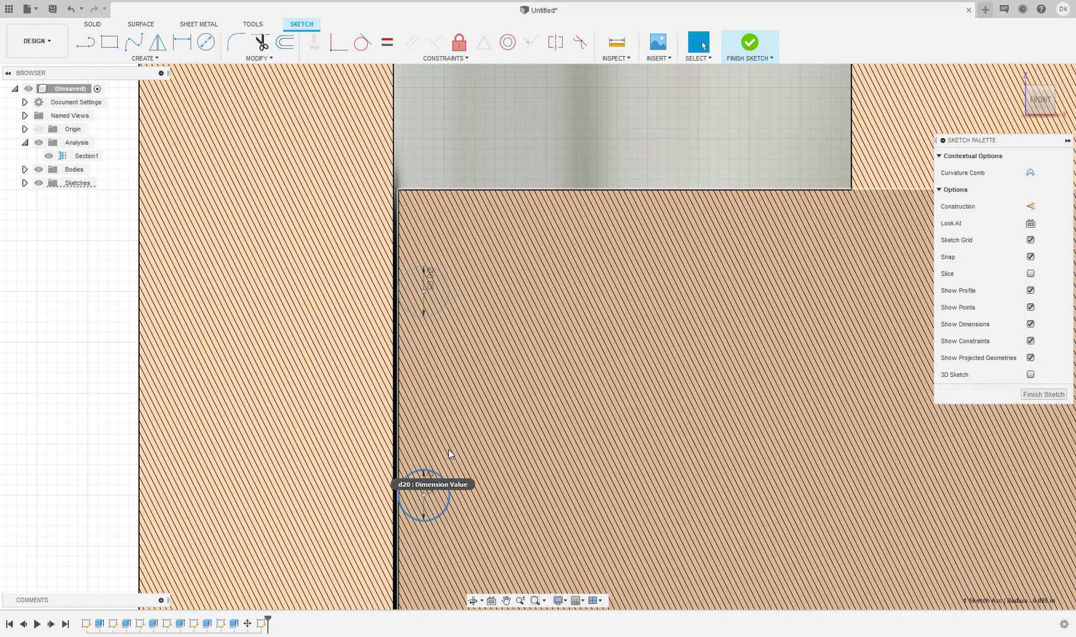
# Move both circles together slightly back toward the cylinder wall so they overlap the gap
pyautogui.press('m')
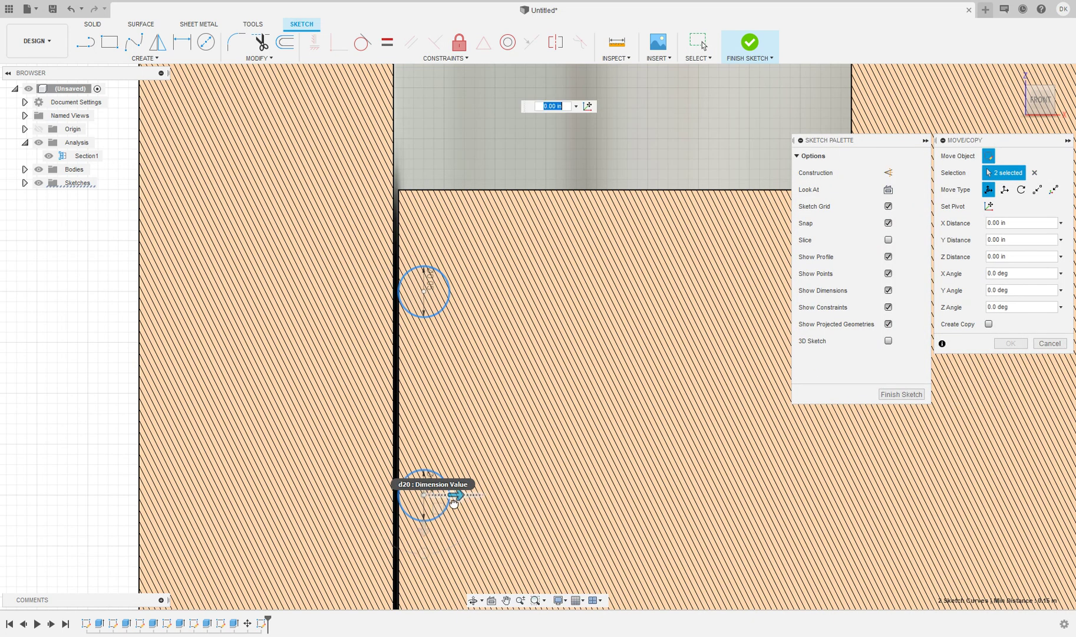
pyautogui.moveTo(462, 495); pyautogui.dragTo(446, 502)
pyautogui.press('Return')
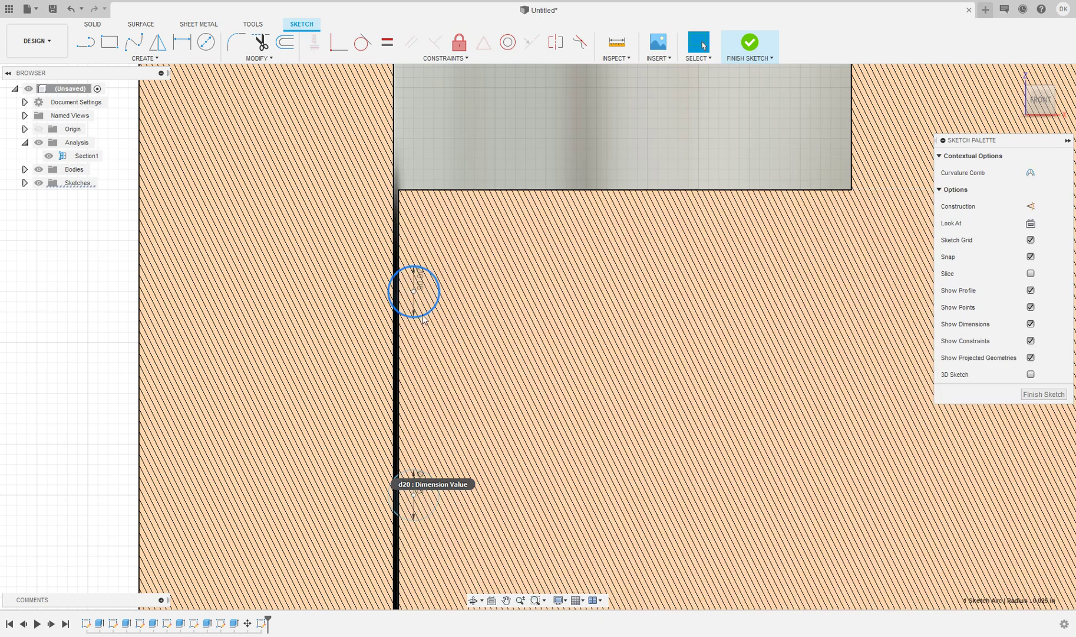
# Copy the upper circle straight down twice, once midway between the two existing circles and once 0.30 in below the original
pyautogui.click(422, 315)
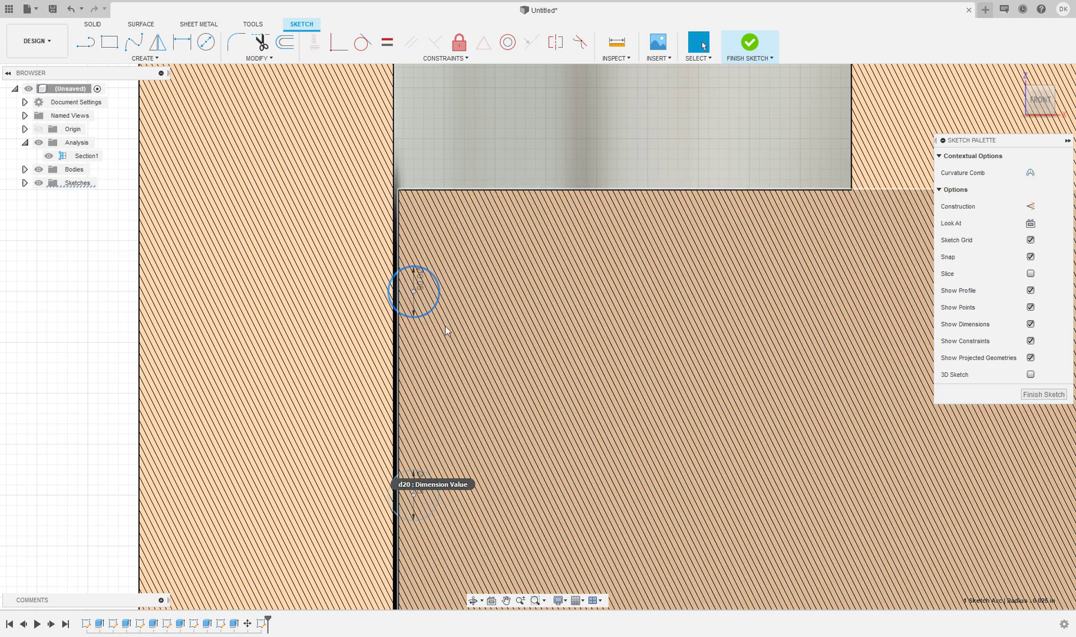
pyautogui.press('m')
pyautogui.moveTo(414, 326); pyautogui.dragTo(416, 421)
pyautogui.scroll(-3, 415, 421)
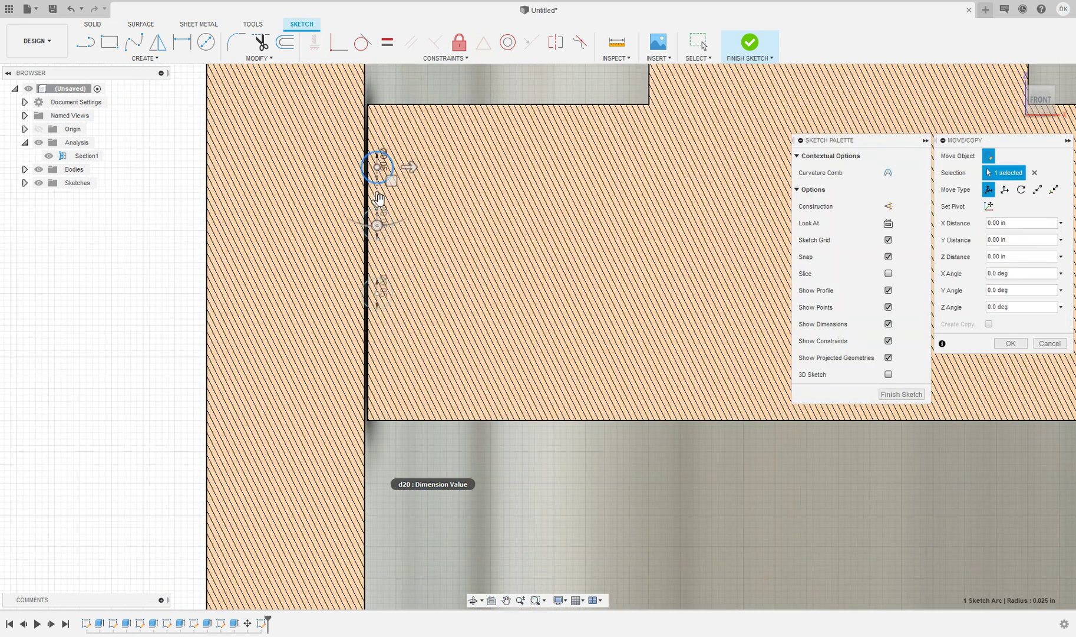
pyautogui.moveTo(379, 200); pyautogui.dragTo(375, 385)
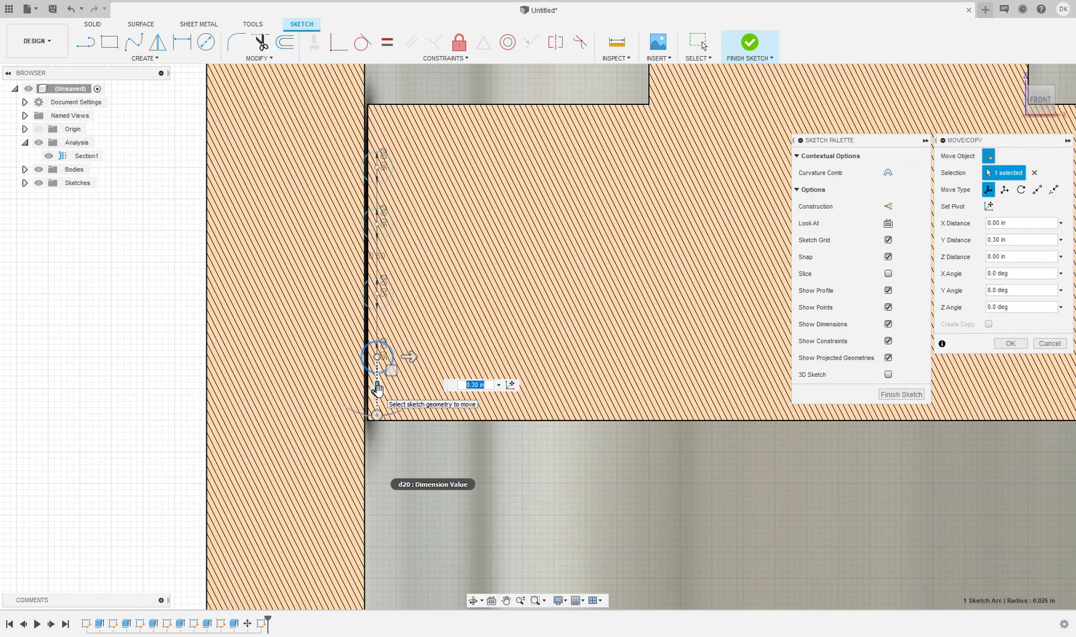
pyautogui.press('Return')
# Start a sketch line at the middle of the shaft base's lower edge
pyautogui.scroll(-4, 496, 210)
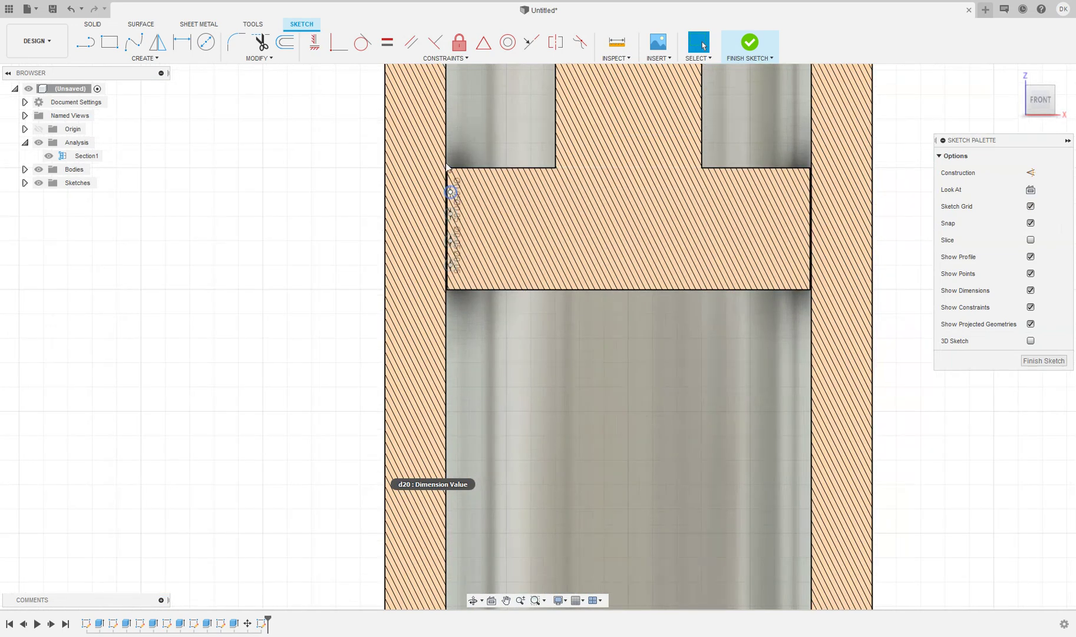
pyautogui.scroll(2, 472, 159)
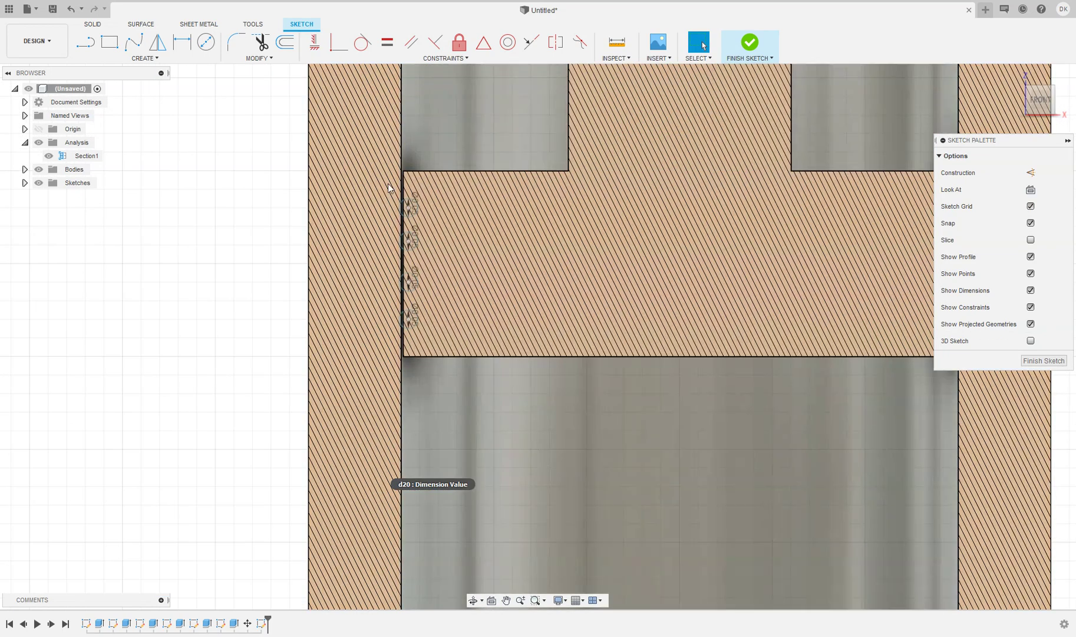
pyautogui.scroll(2, 459, 178)
pyautogui.scroll(-3, 459, 179)
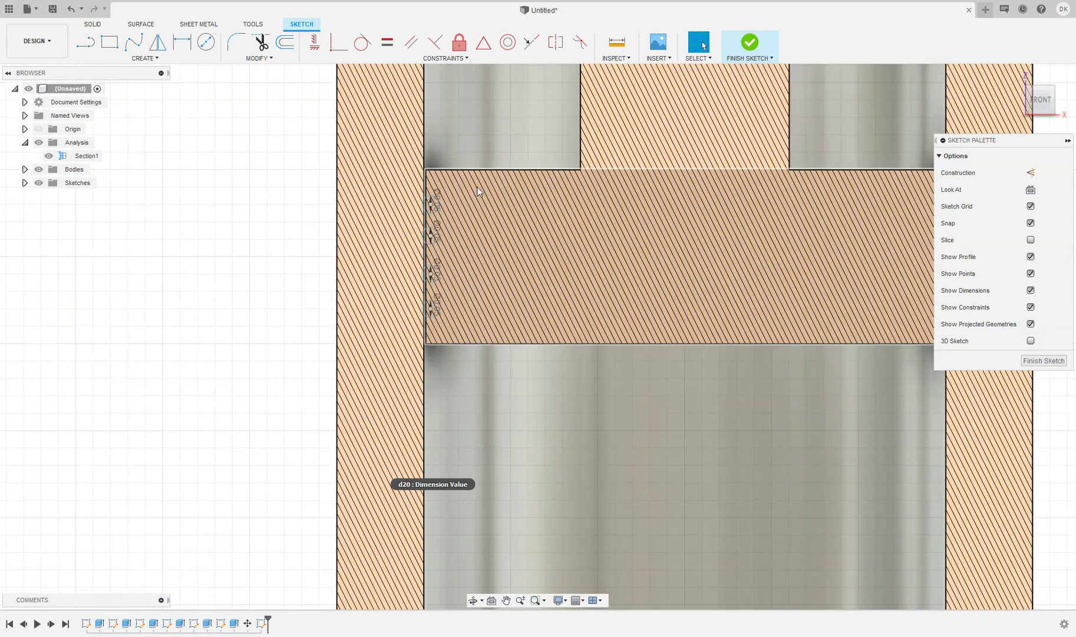
pyautogui.moveTo(476, 192); pyautogui.dragTo(376, 210, button='middle')
pyautogui.click(89, 43)
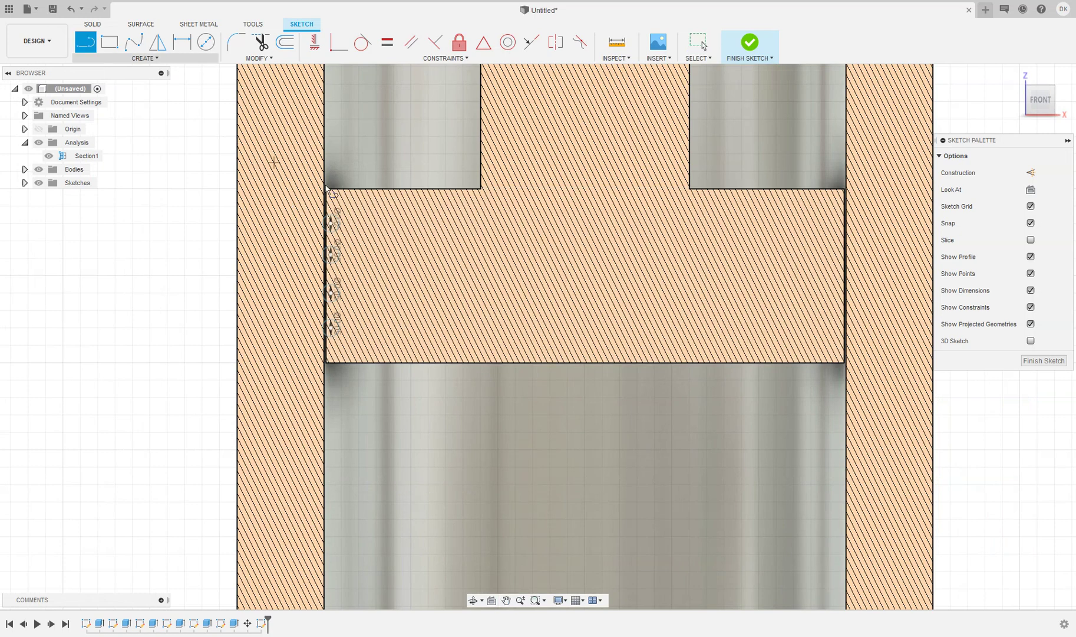
pyautogui.scroll(-5, 587, 406)
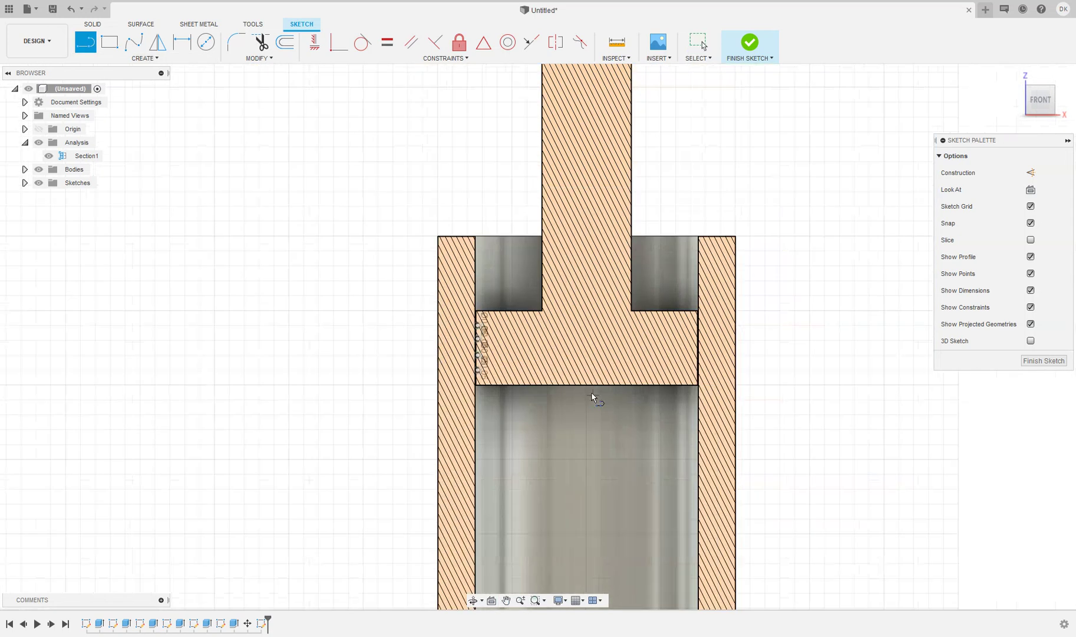
# Sketch a vertical centre line about 2.3 in long through the piston's axis and finish the sketch
pyautogui.click(587, 229)
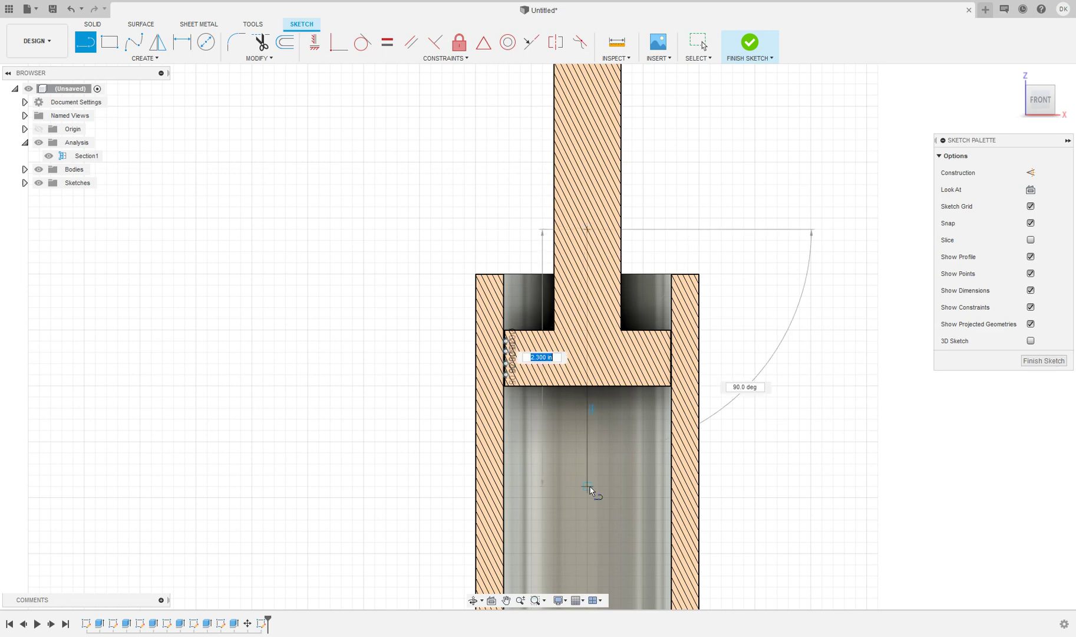
pyautogui.click(587, 485)
pyautogui.rightClick(613, 484)
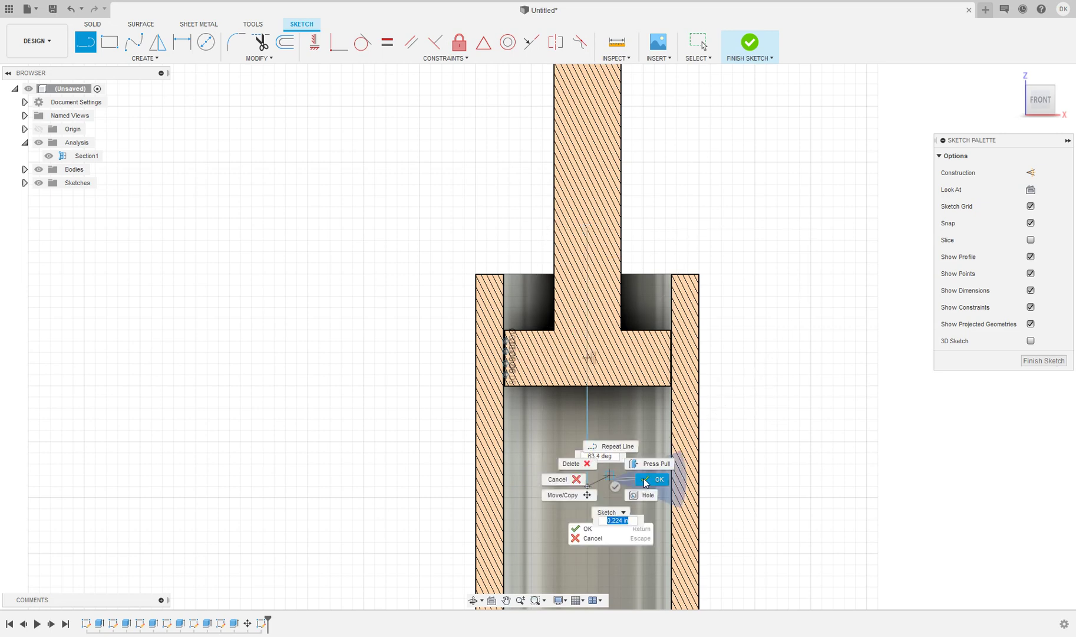
pyautogui.click(643, 478)
pyautogui.click(757, 42)
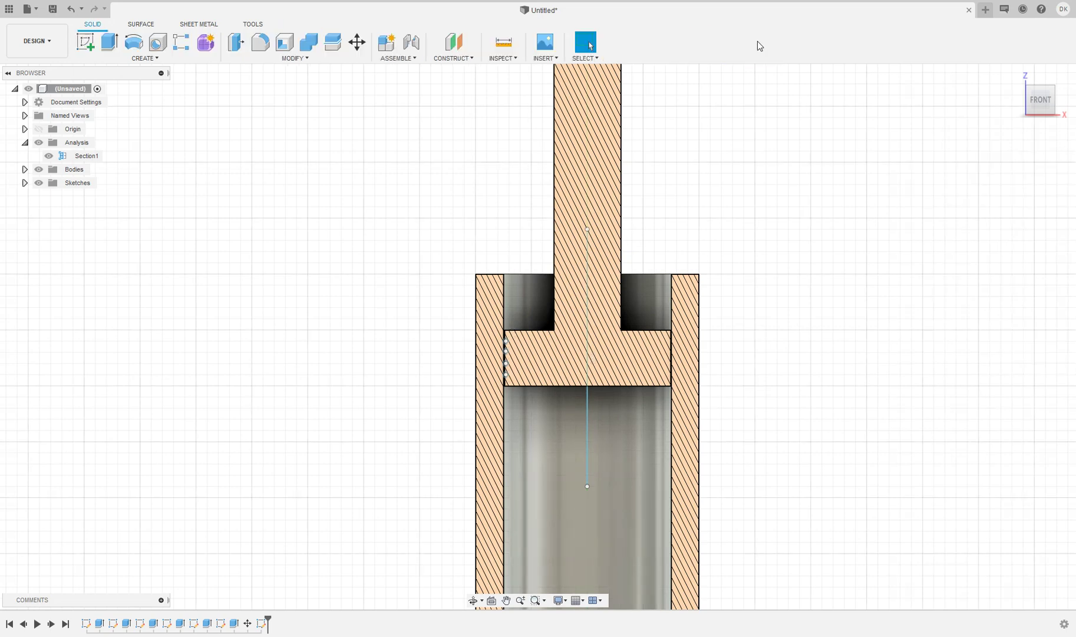
# Start a Revolve with the four small circles on the piston head's edge as profiles and hide the outer cylinder Body1
pyautogui.scroll(3, 557, 376)
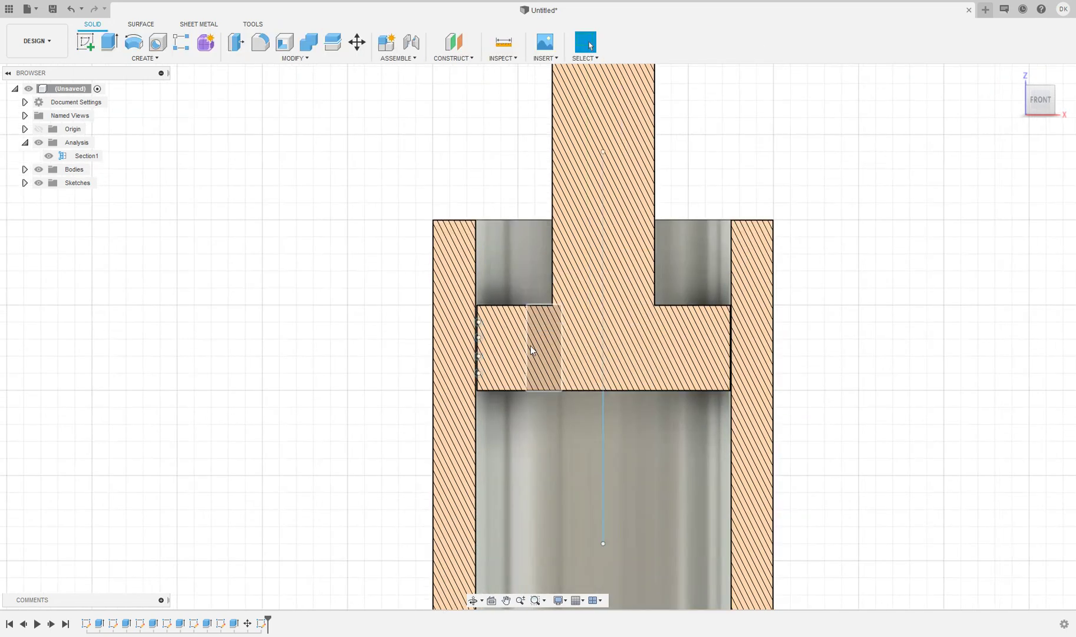
pyautogui.click(134, 42)
pyautogui.scroll(4, 481, 320)
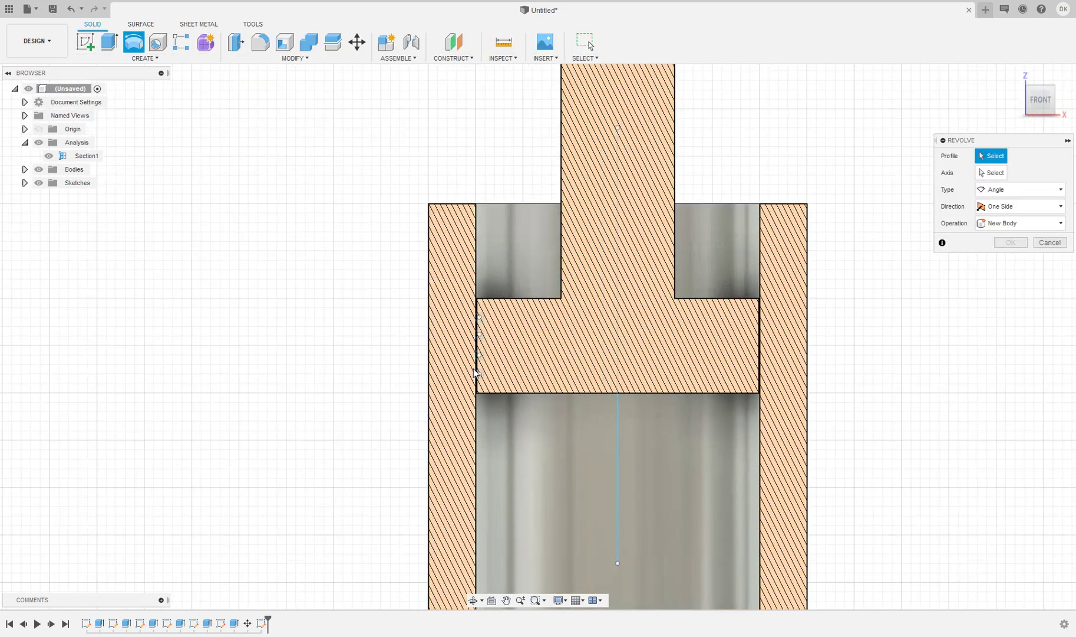
pyautogui.click(481, 299)
pyautogui.click(481, 328)
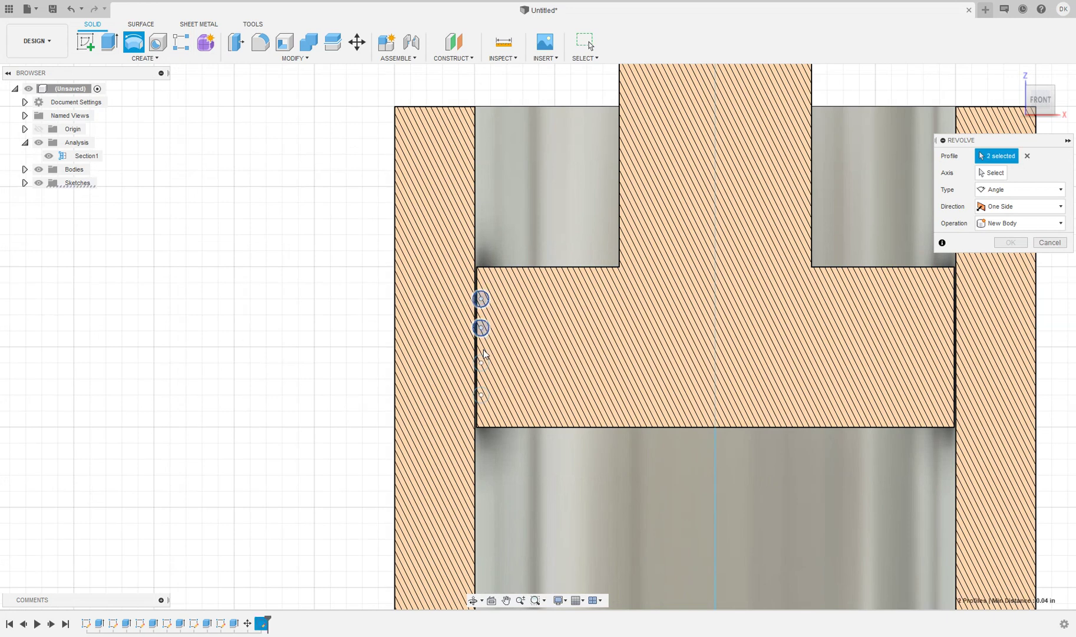
pyautogui.click(484, 363)
pyautogui.click(481, 395)
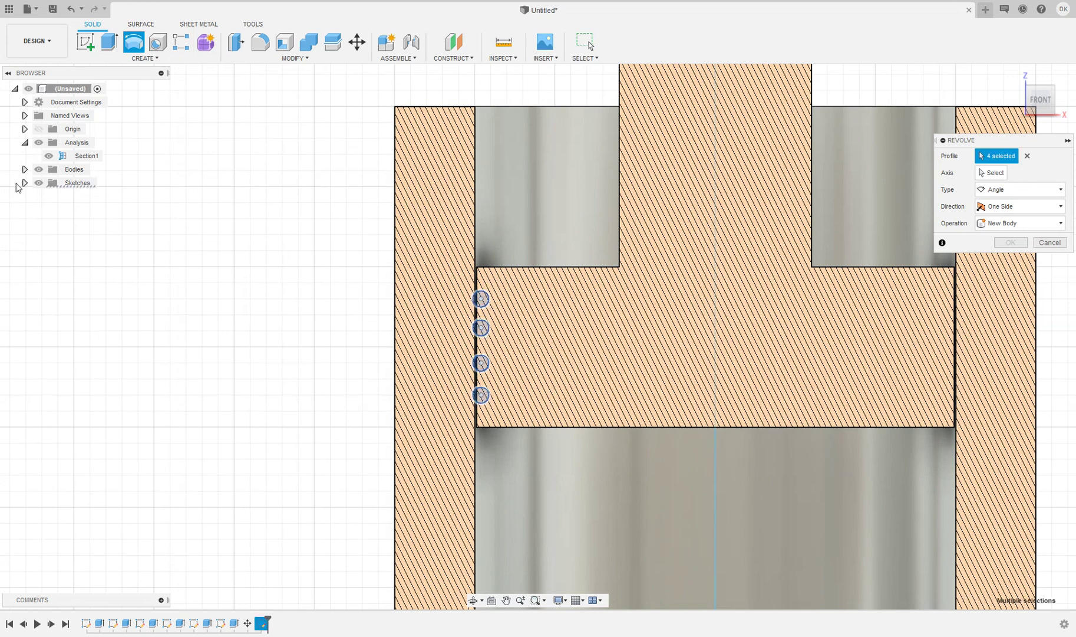
pyautogui.click(24, 170)
pyautogui.click(48, 183)
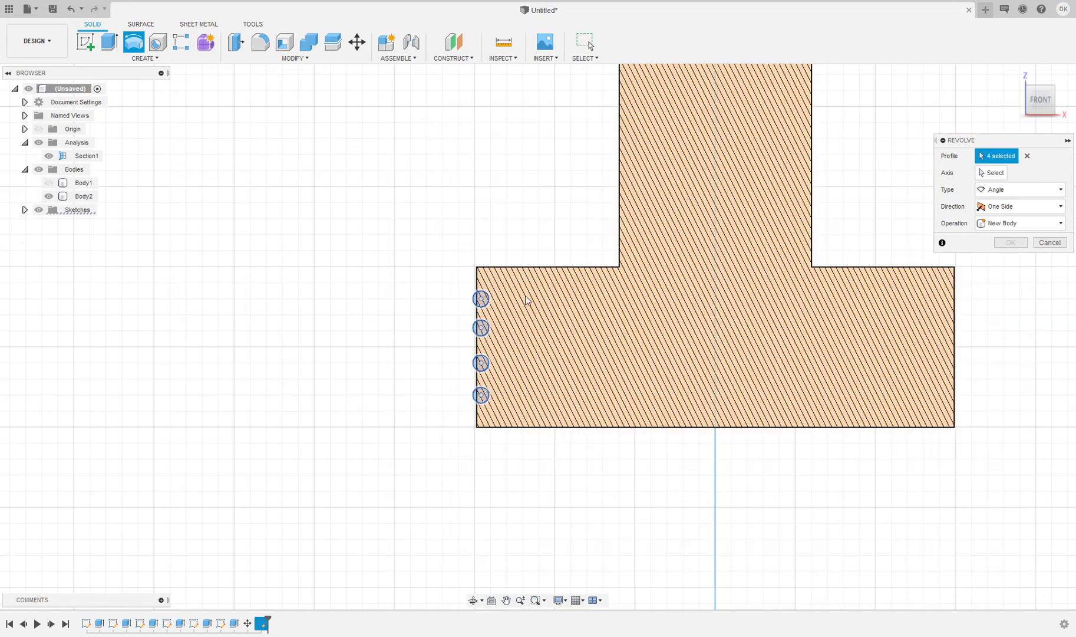
# Revolve the four circles 360° around the vertical centre line as a cut into the piston head
pyautogui.scroll(2, 525, 298)
pyautogui.click(1050, 224)
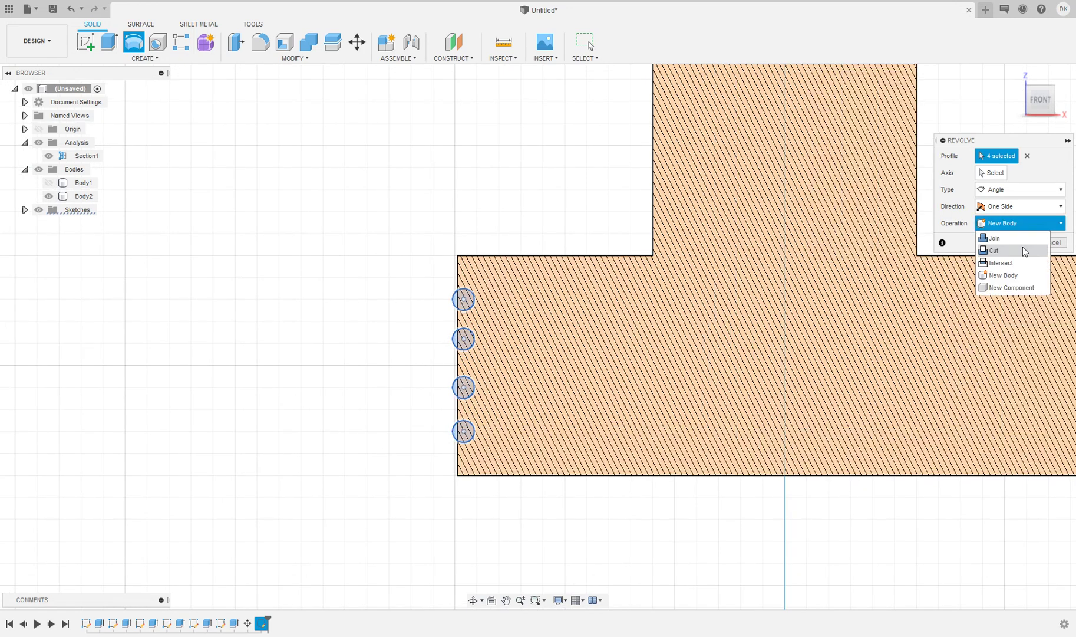
pyautogui.click(1024, 251)
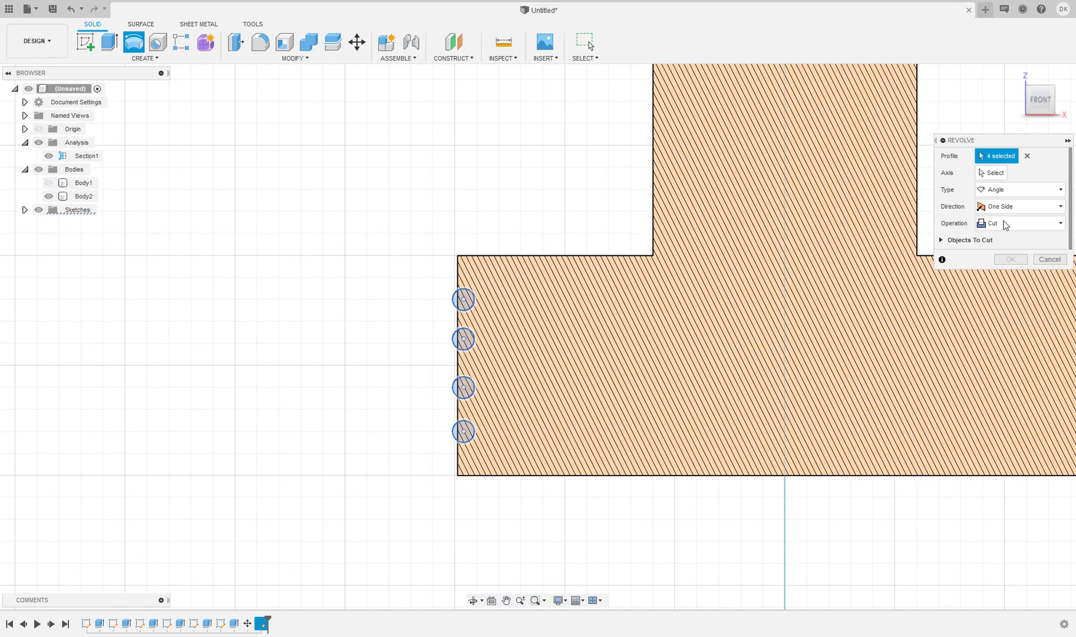
pyautogui.click(991, 173)
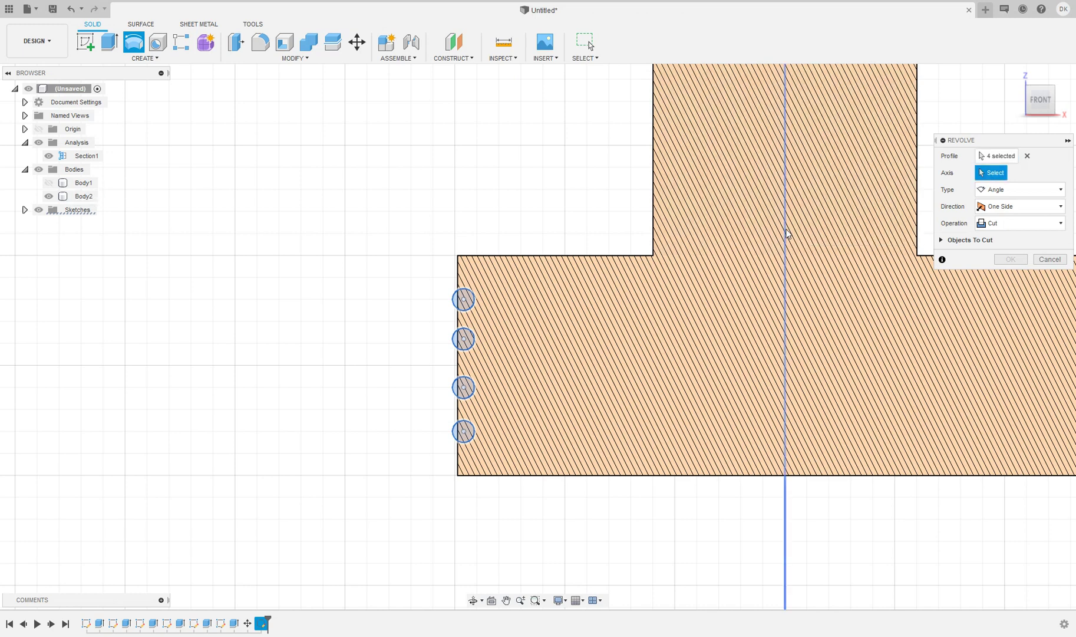
pyautogui.click(786, 233)
pyautogui.scroll(-5, 814, 268)
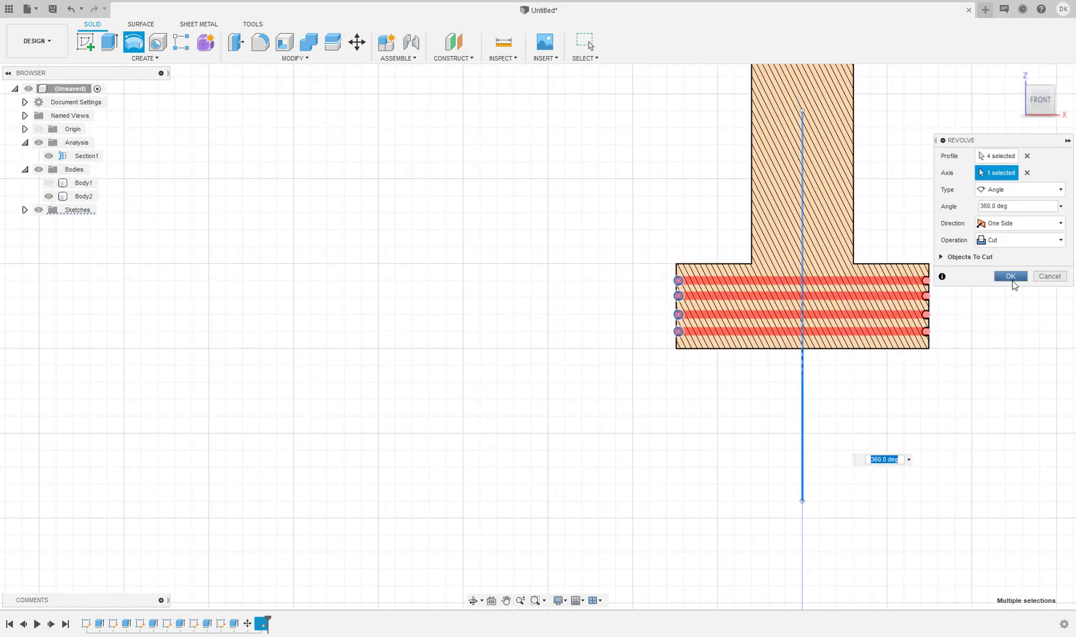
pyautogui.click(1011, 277)
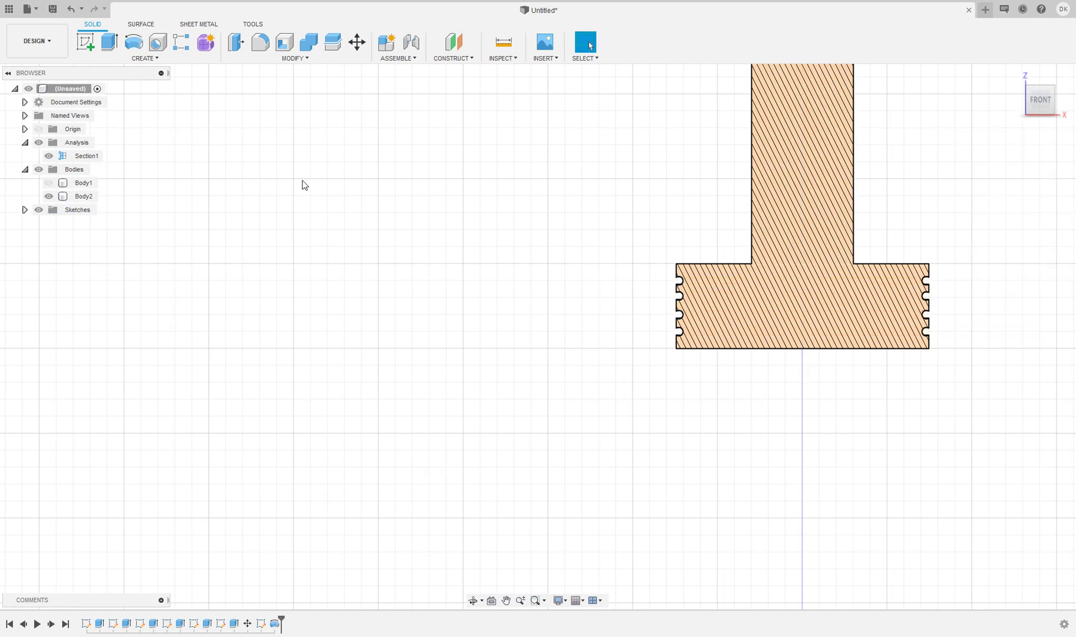
# Hide the Section1 analysis and inspect the grooves around the piston head from an angle
pyautogui.click(49, 156)
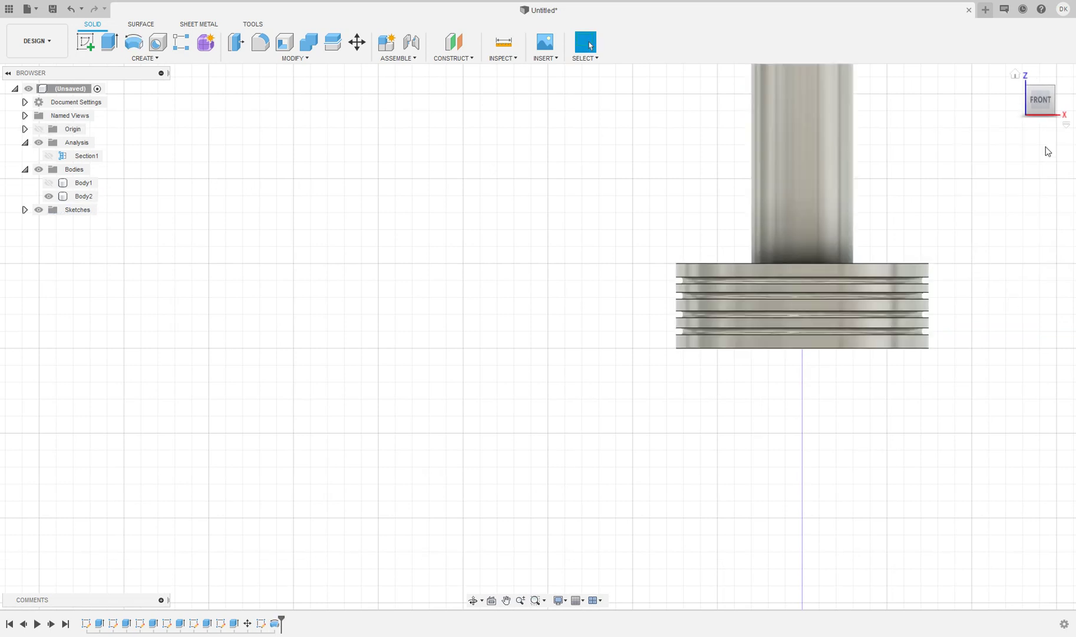
pyautogui.moveTo(1039, 110); pyautogui.dragTo(1030, 133)
pyautogui.moveTo(996, 374); pyautogui.dragTo(742, 363, button='middle')
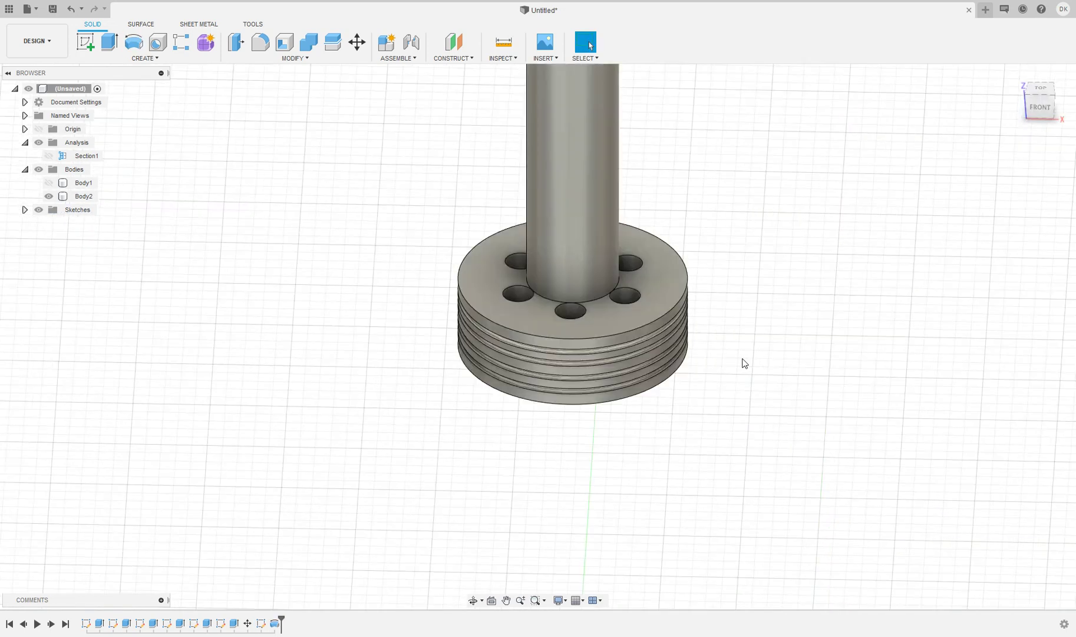
pyautogui.moveTo(1048, 105); pyautogui.dragTo(993, 117)
pyautogui.click(1039, 84)
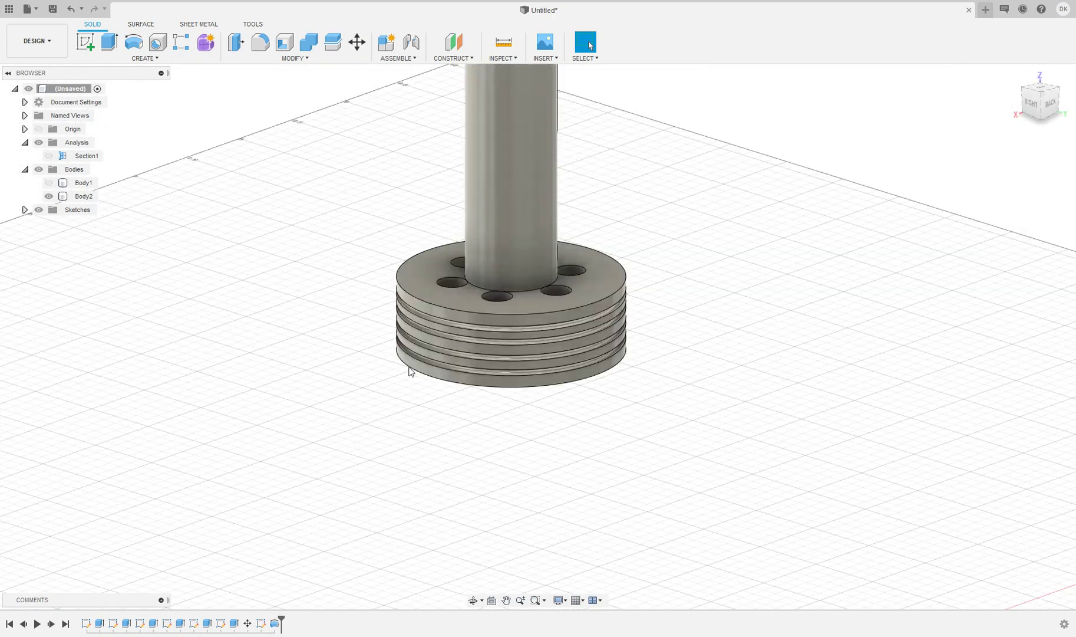
pyautogui.scroll(3, 419, 334)
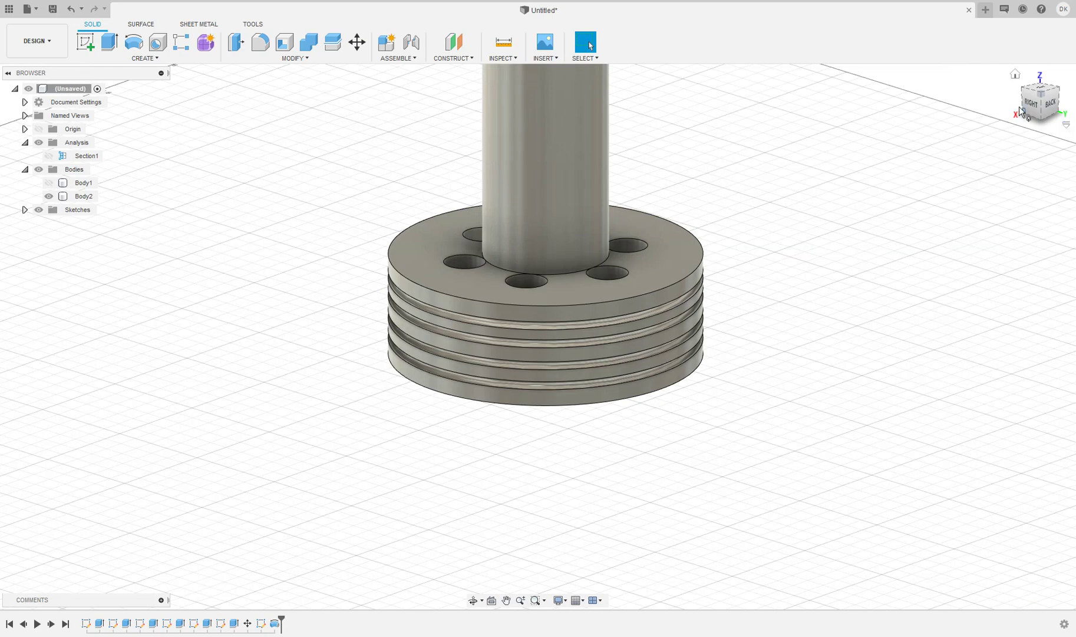
pyautogui.moveTo(1031, 106); pyautogui.dragTo(1017, 111)
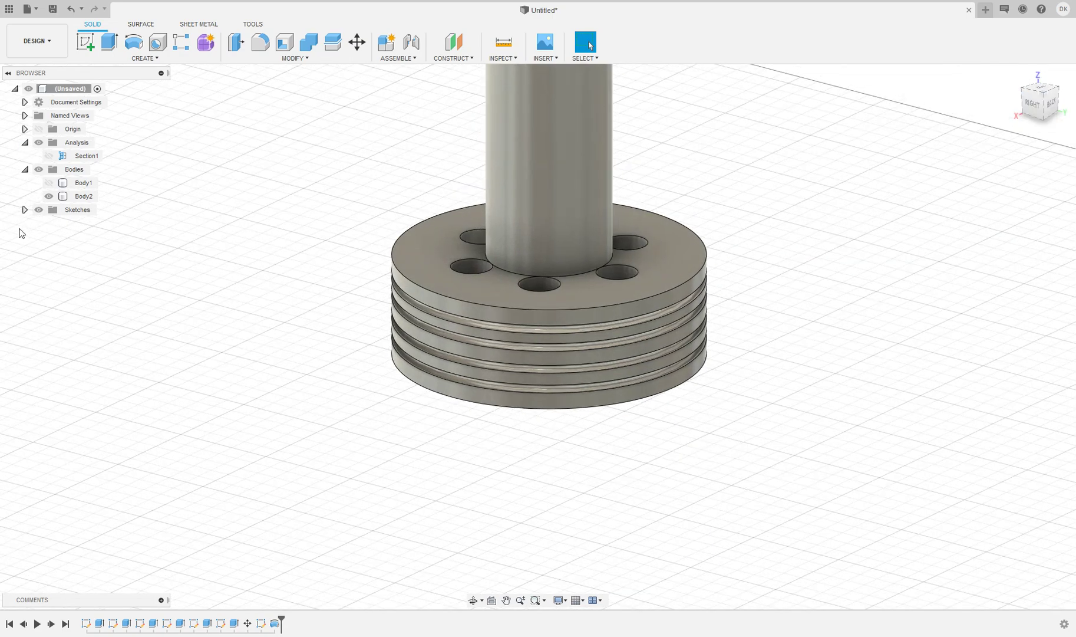
# Show Sketch8 with the groove circles and centre line again, viewing the piston head from the front
pyautogui.click(25, 209)
pyautogui.click(83, 303)
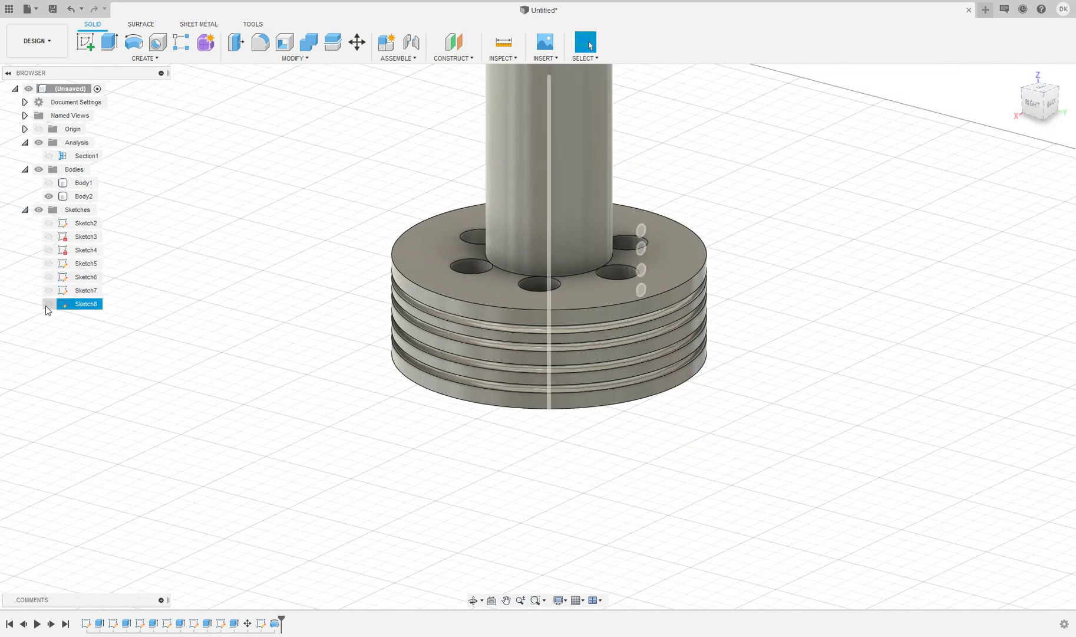
pyautogui.click(49, 303)
pyautogui.scroll(2, 899, 257)
pyautogui.keyDown('shift'); pyautogui.moveTo(538, 336); pyautogui.dragTo(477, 220, button='middle'); pyautogui.keyUp('shift')
pyautogui.scroll(2, 477, 219)
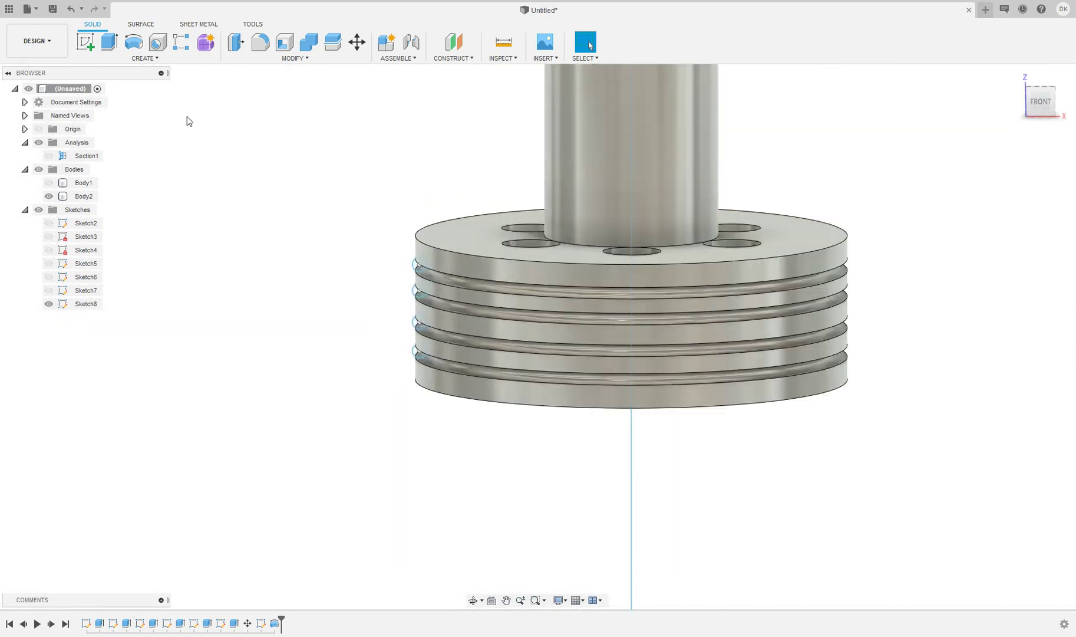
# Revolve the four groove circles 360° around the vertical centre line as new bodies to form the O-rings
pyautogui.click(137, 50)
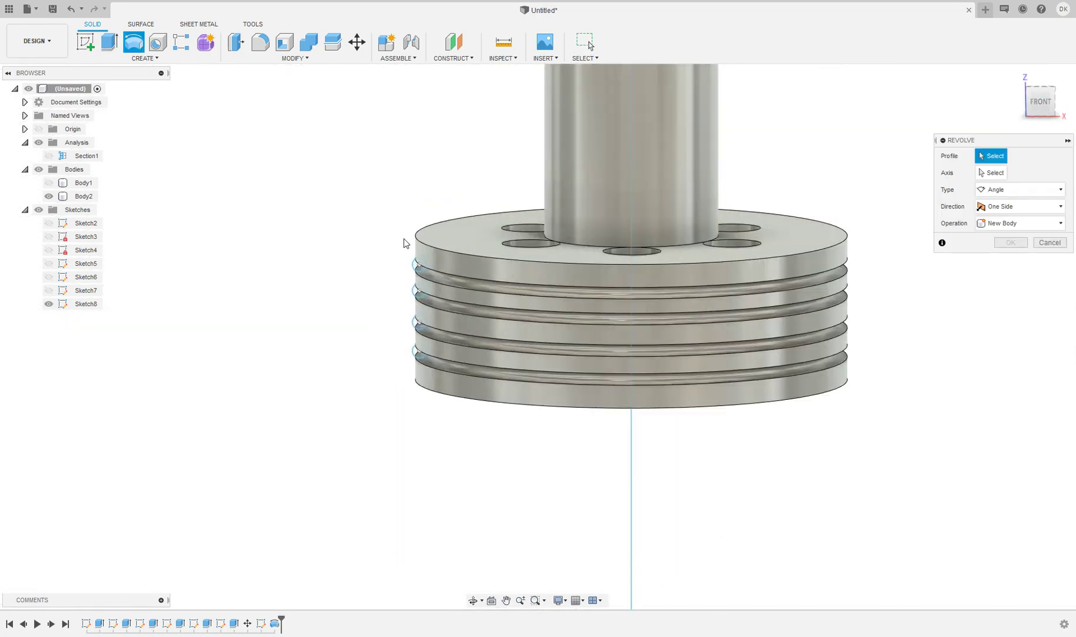
pyautogui.click(419, 264)
pyautogui.click(419, 290)
pyautogui.click(419, 322)
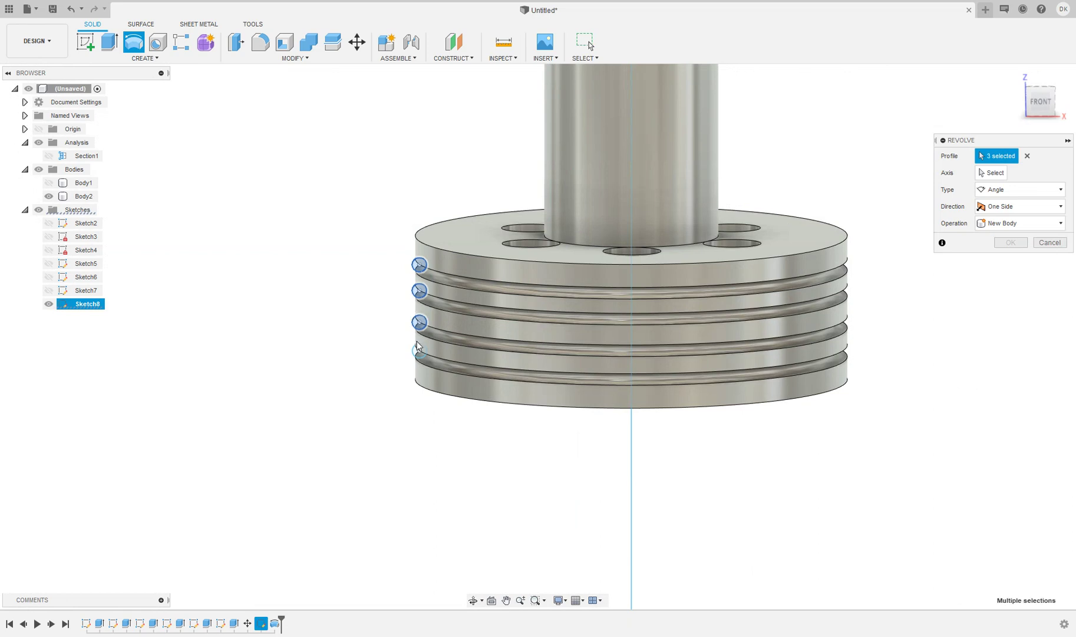
pyautogui.click(419, 350)
pyautogui.click(1001, 172)
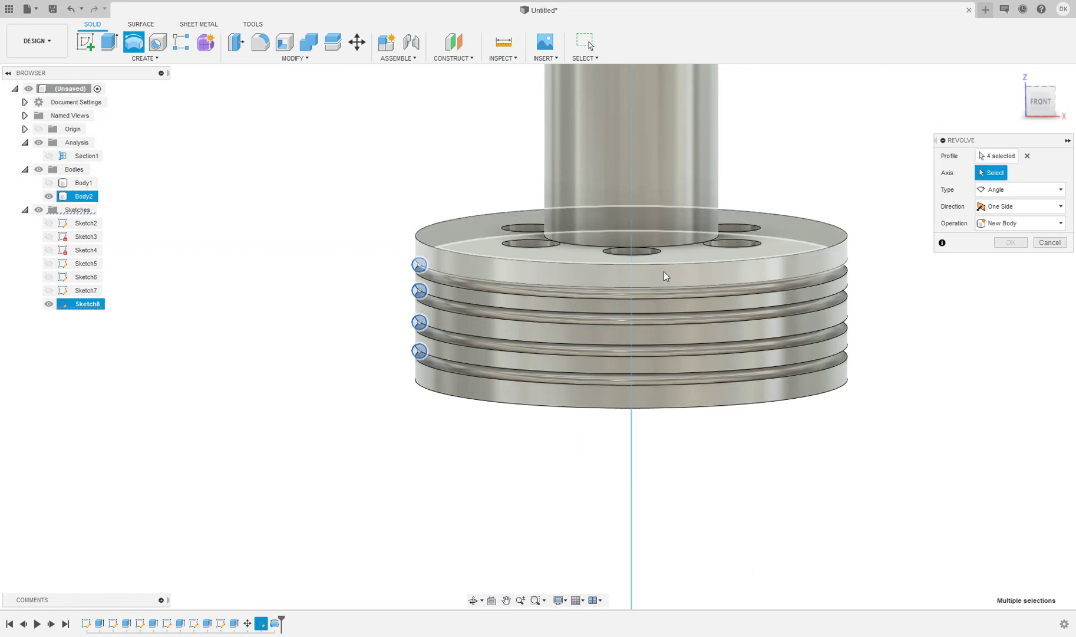
pyautogui.click(631, 260)
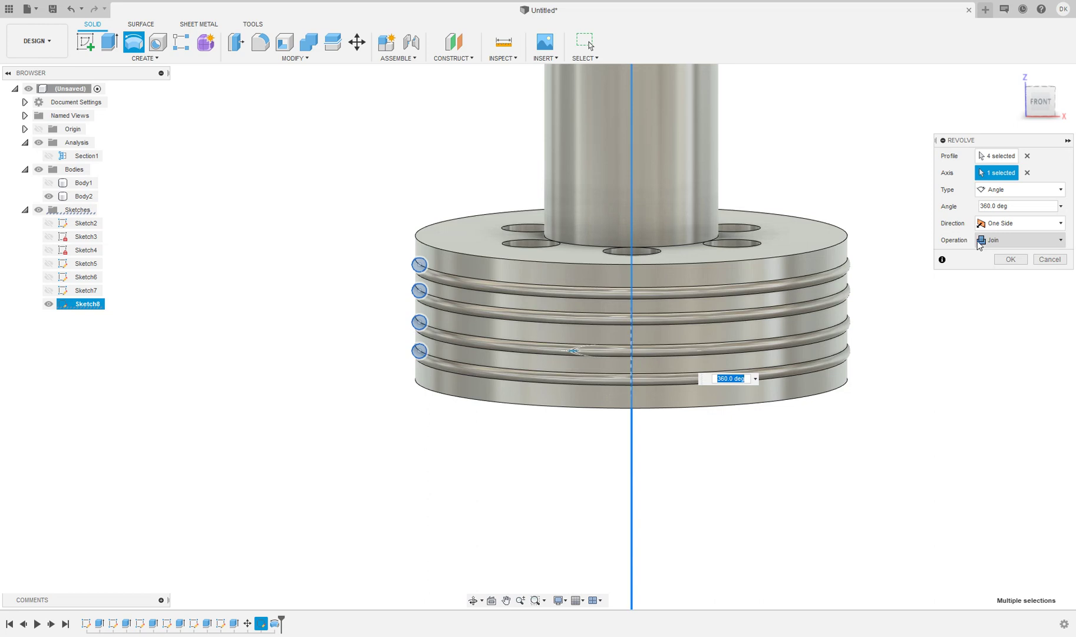
pyautogui.click(978, 244)
pyautogui.click(1005, 292)
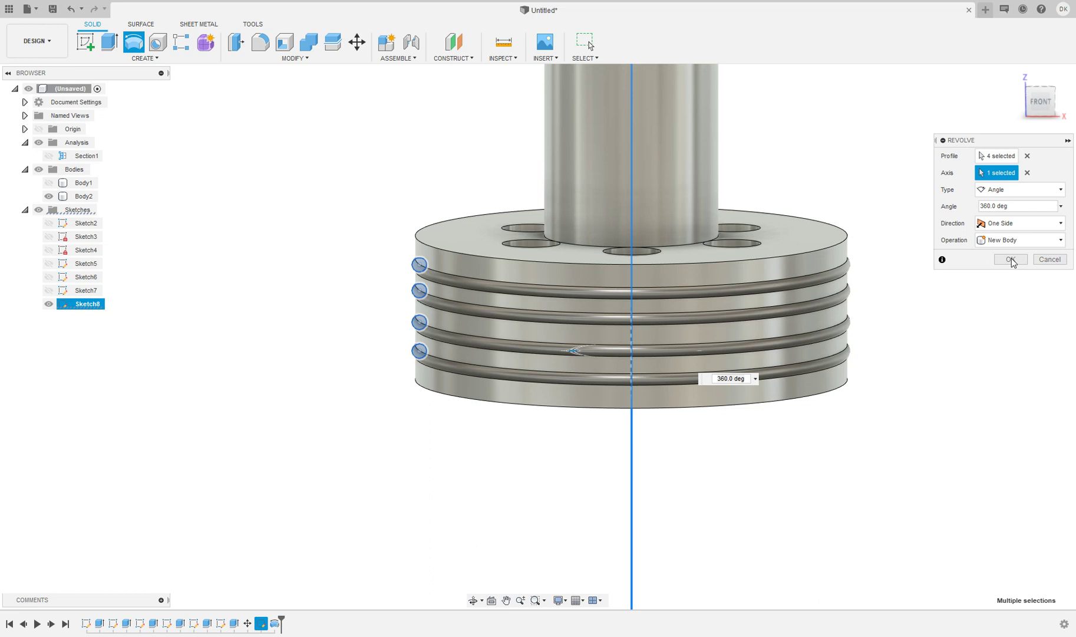
pyautogui.click(1011, 260)
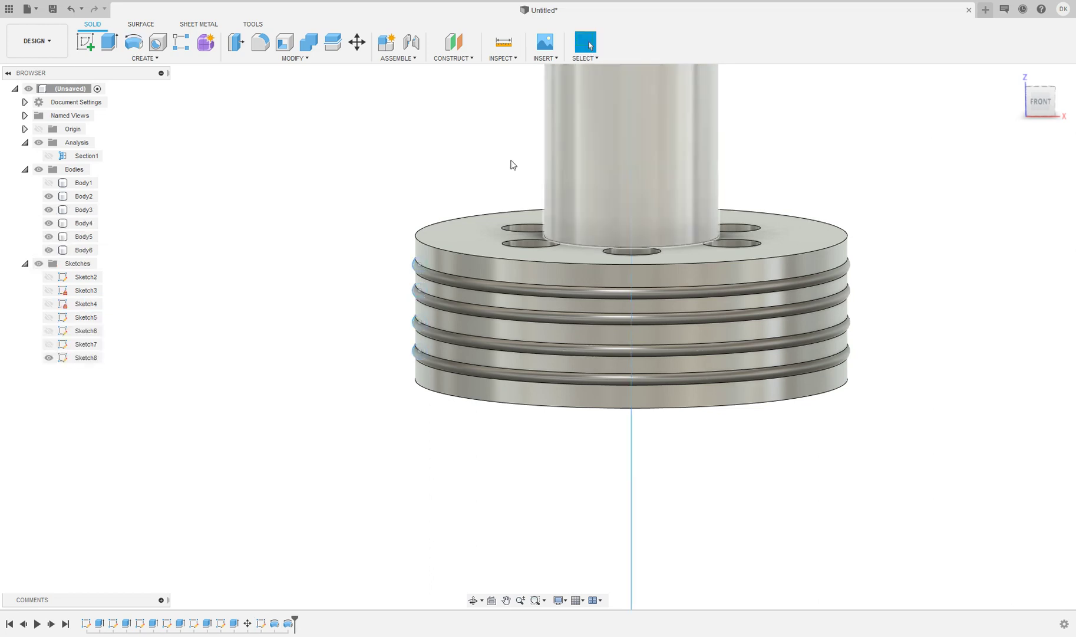
# Assign a black rubber physical material from the Plastic category to the two upper O-rings, undoing the accidental assignment to the piston body
pyautogui.click(313, 56)
pyautogui.click(270, 258)
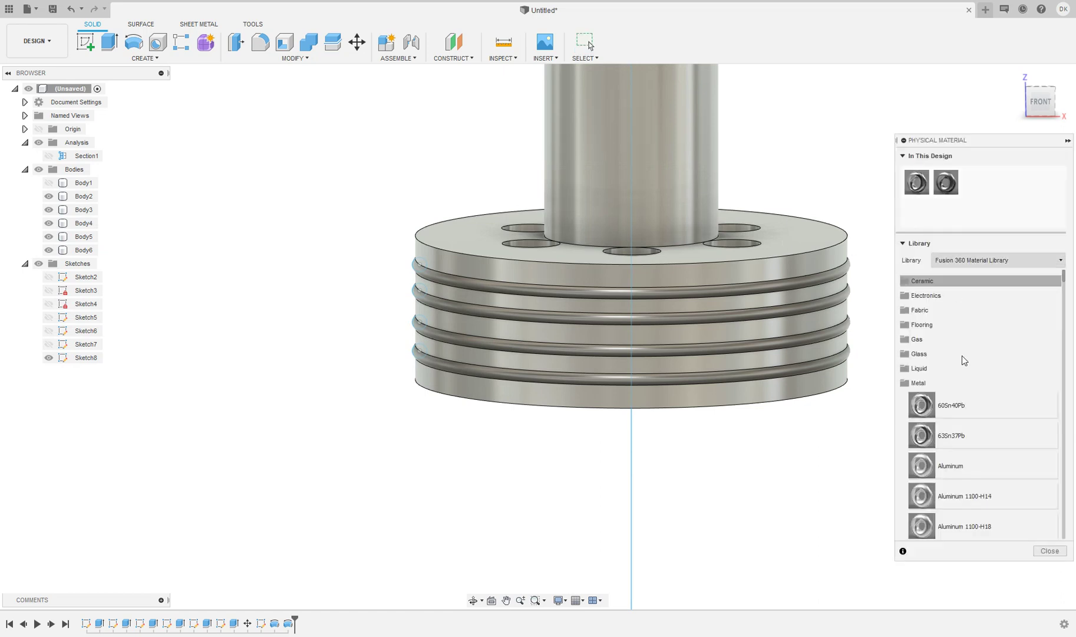
pyautogui.click(937, 382)
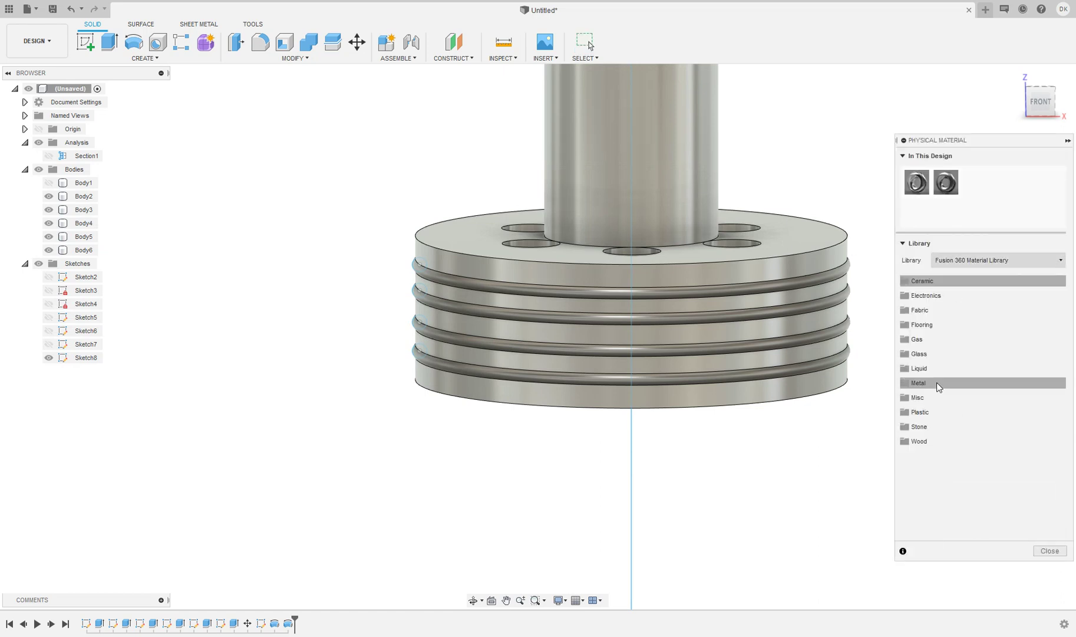
pyautogui.click(920, 412)
pyautogui.scroll(-3, 990, 404)
pyautogui.scroll(-10, 990, 403)
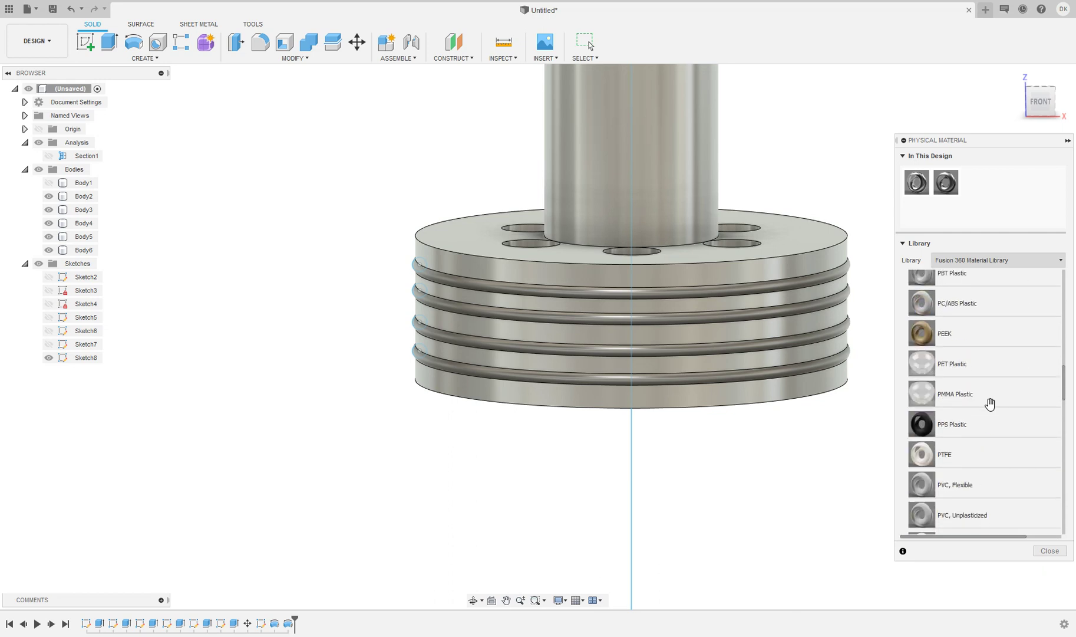
pyautogui.scroll(-1, 987, 388)
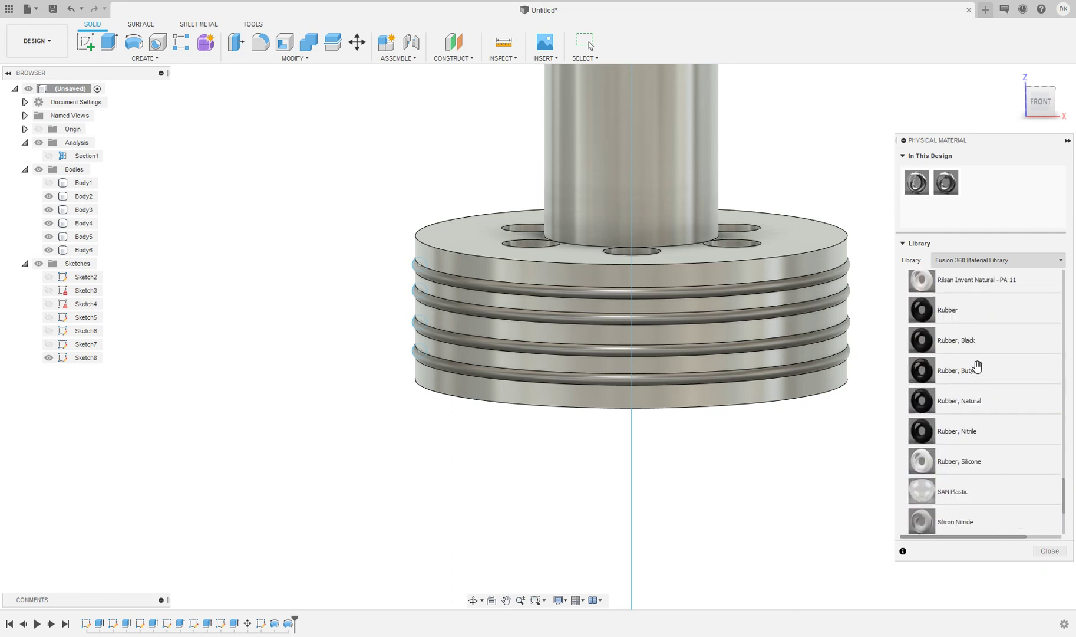
pyautogui.moveTo(976, 365); pyautogui.dragTo(796, 288)
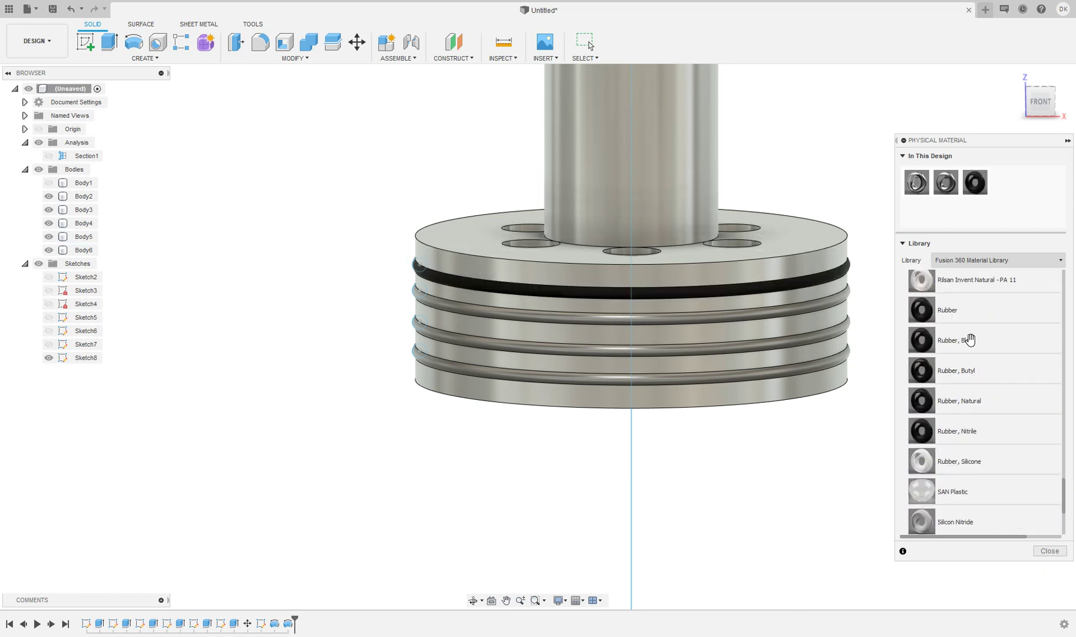
pyautogui.moveTo(968, 340); pyautogui.dragTo(726, 282)
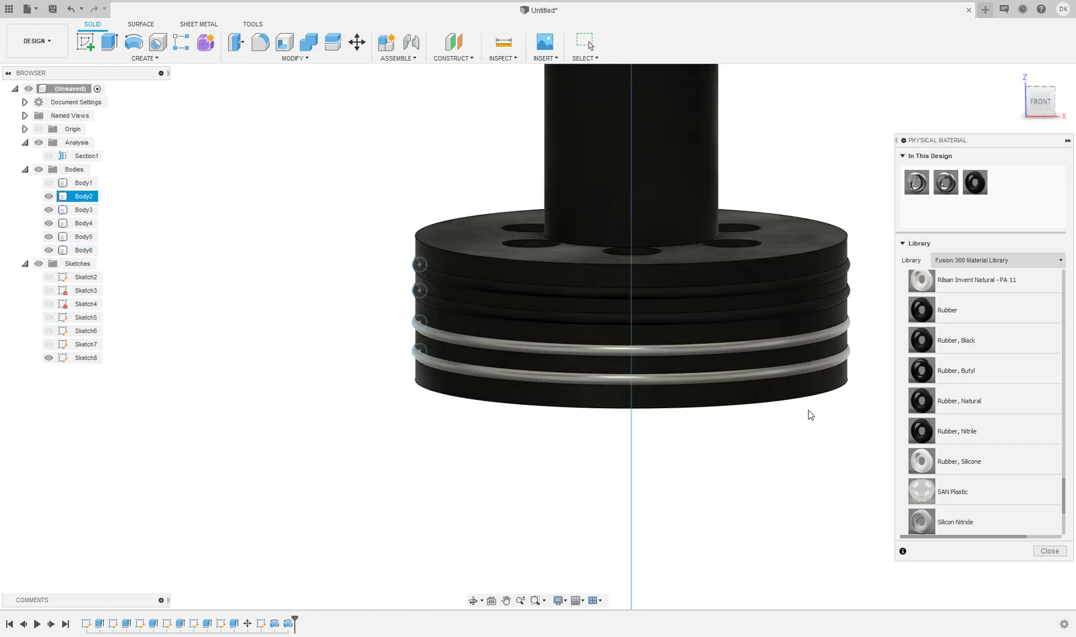
pyautogui.press('Escape')
pyautogui.hotkey('ctrl', 'z')
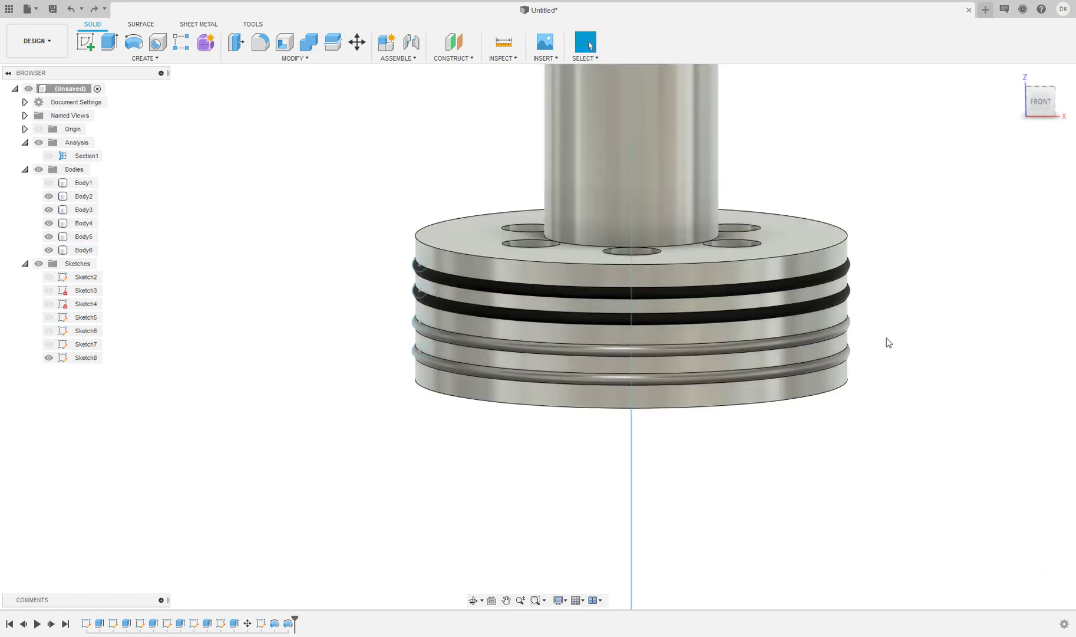
# Apply the design's black rubber physical material to the two lower O-rings on the piston head
pyautogui.click(289, 59)
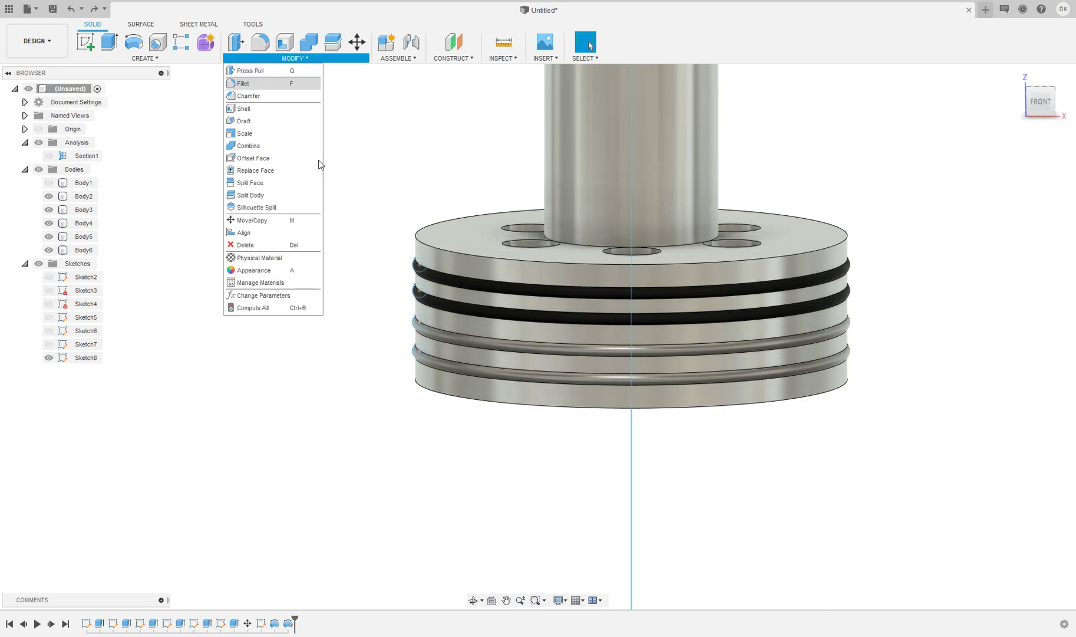
pyautogui.click(276, 258)
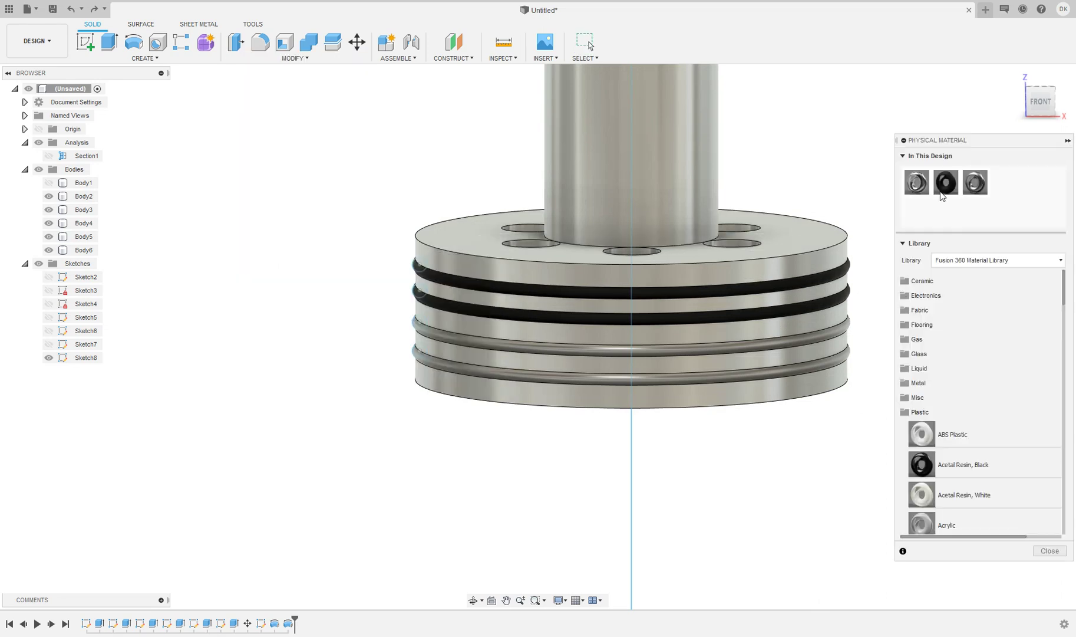
pyautogui.moveTo(942, 190); pyautogui.dragTo(884, 278)
pyautogui.moveTo(845, 333); pyautogui.dragTo(845, 345)
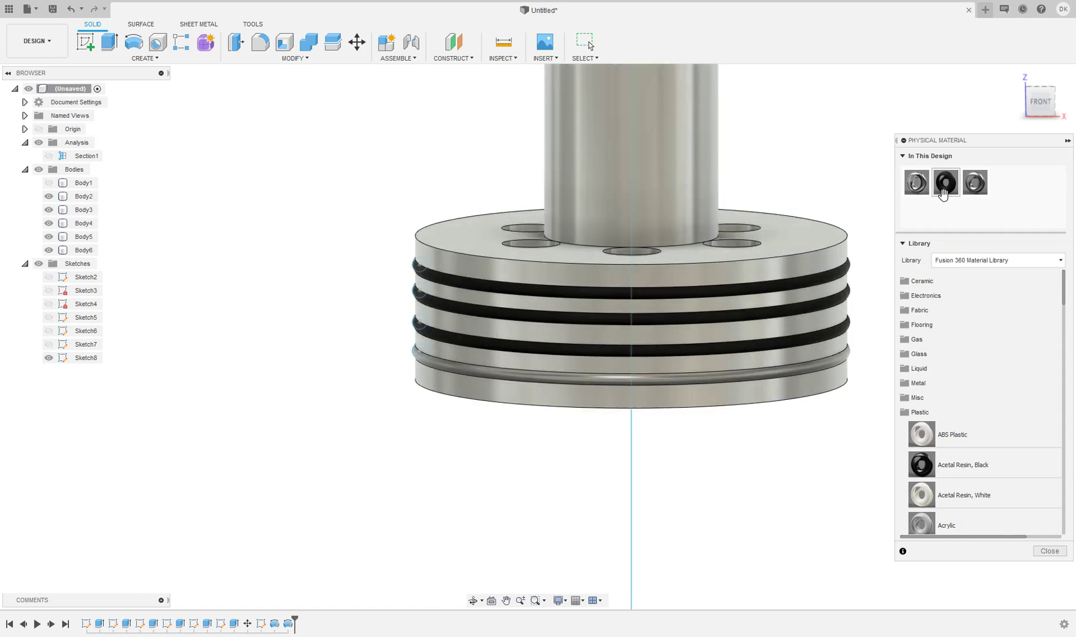
pyautogui.moveTo(946, 182); pyautogui.dragTo(807, 377)
pyautogui.scroll(-5, 825, 459)
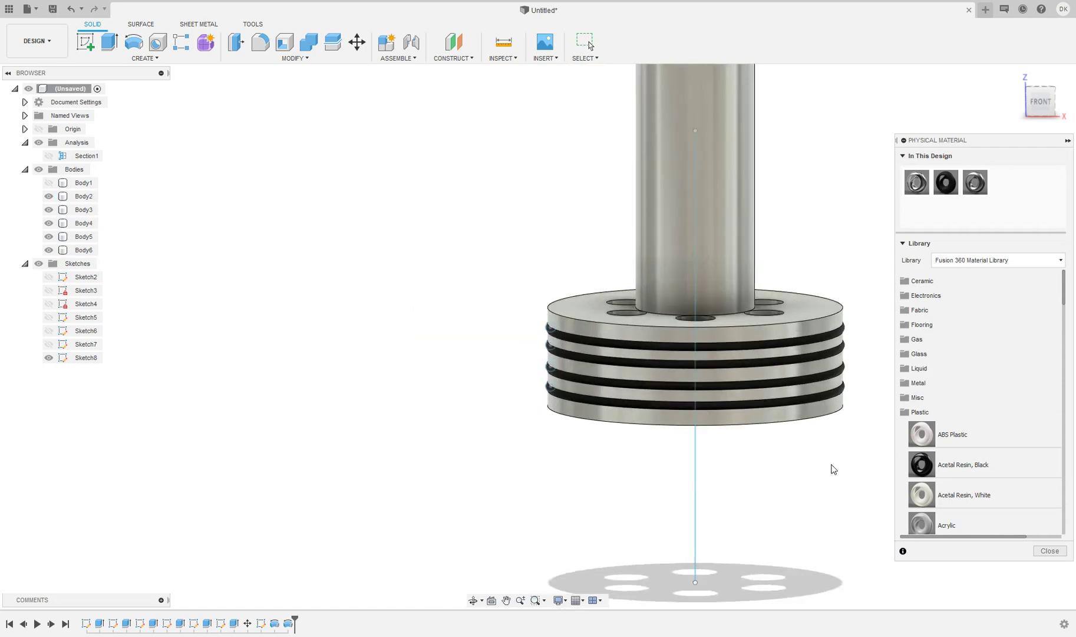
pyautogui.scroll(2, 407, 407)
pyautogui.scroll(2, 475, 417)
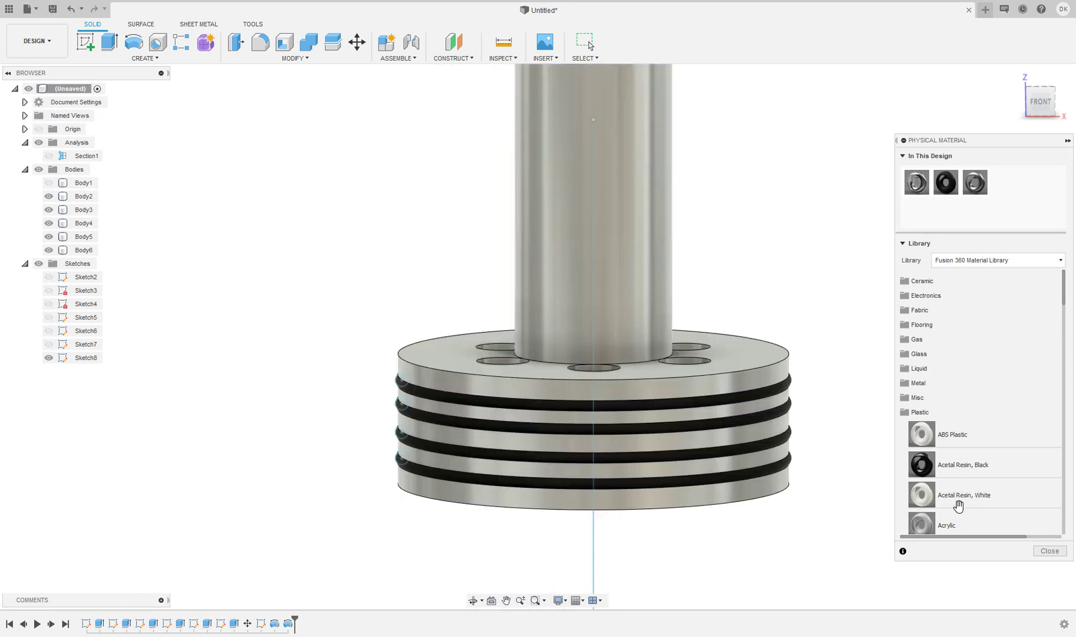
pyautogui.click(1050, 550)
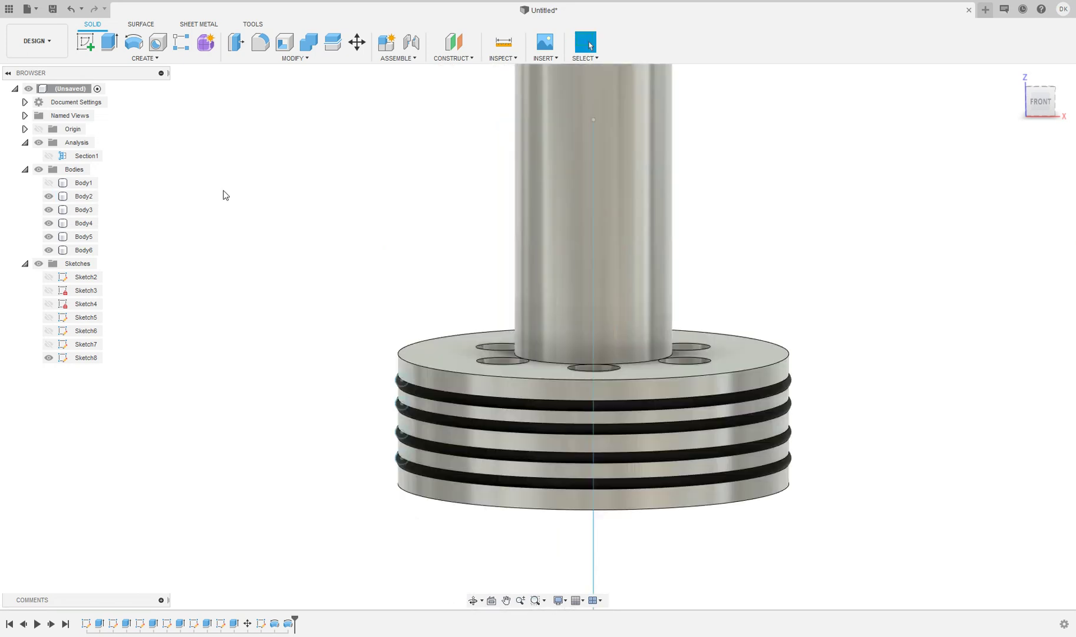
# Show the cylinder body (Body1) around the piston again
pyautogui.click(49, 183)
pyautogui.click(271, 238)
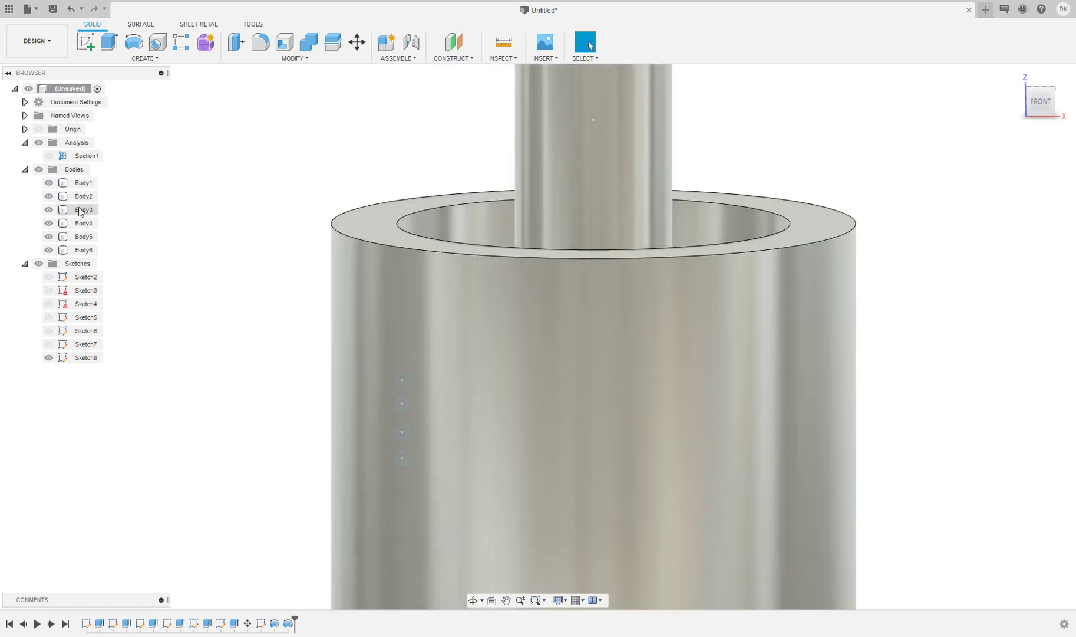
pyautogui.click(51, 183)
pyautogui.click(49, 183)
# Temporarily hide the piston body to check the O-rings inside the cylinder bore from above, toggling Body4's visibility before restoring the piston
pyautogui.click(49, 195)
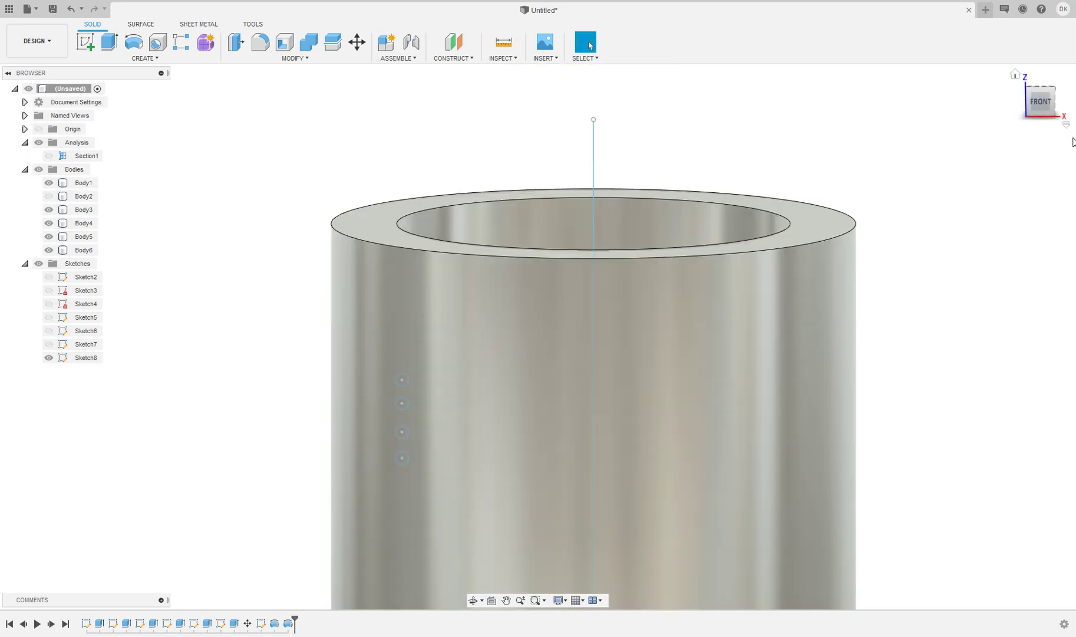
pyautogui.keyDown('shift'); pyautogui.moveTo(538, 254); pyautogui.dragTo(538, 334, button='middle'); pyautogui.keyUp('shift')
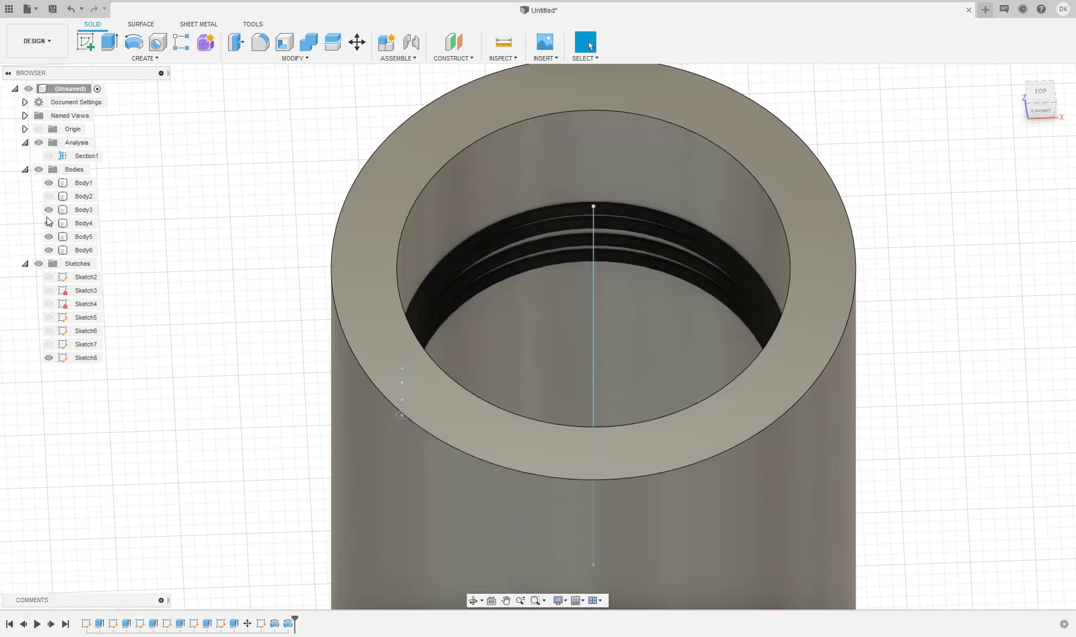
pyautogui.click(49, 224)
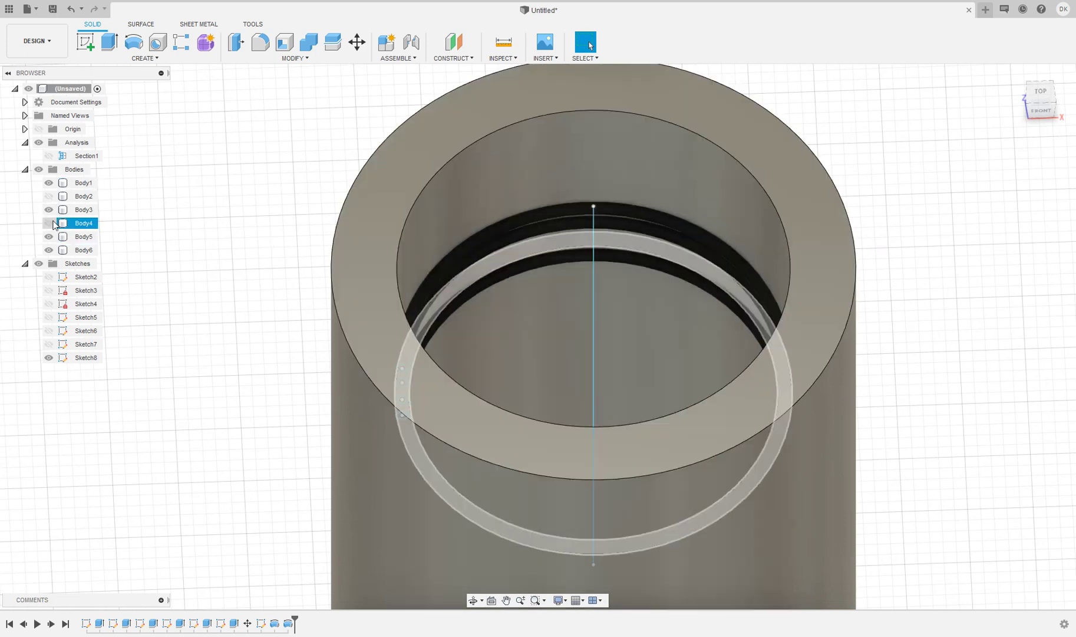
pyautogui.click(49, 196)
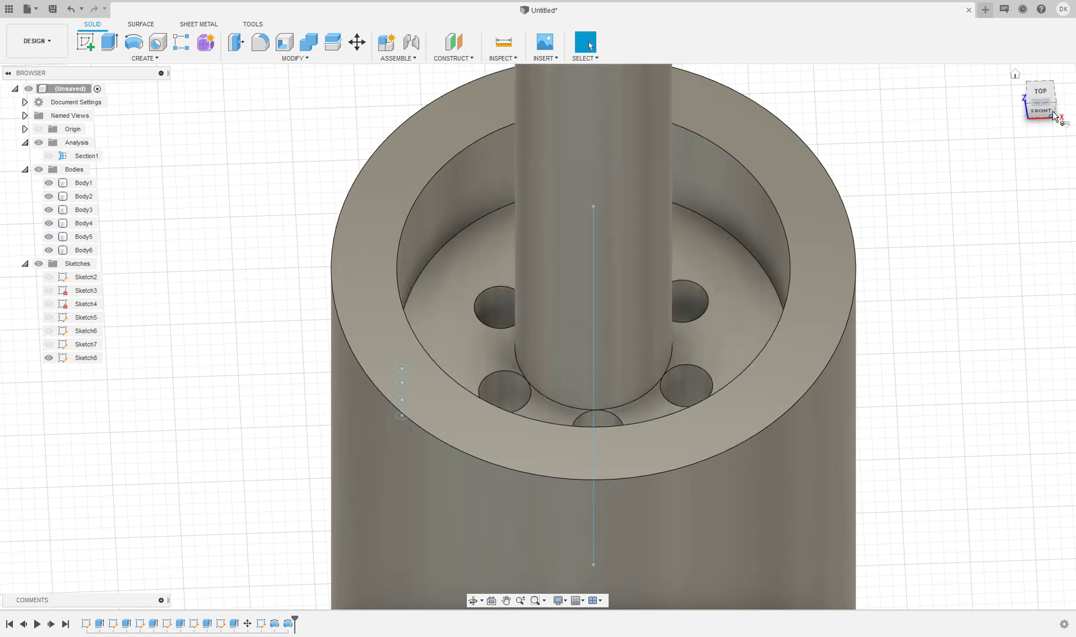
# Turn on the Section1 analysis and examine up close how the O-rings meet the cylinder's inner wall
pyautogui.click(1017, 74)
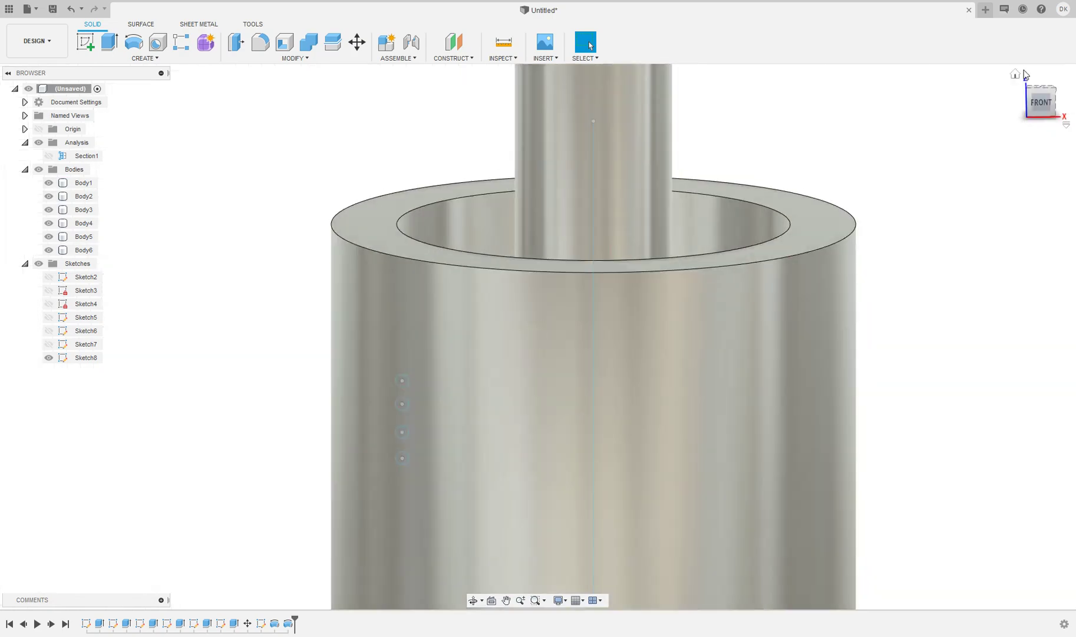
pyautogui.click(49, 156)
pyautogui.click(84, 183)
pyautogui.scroll(8, 377, 366)
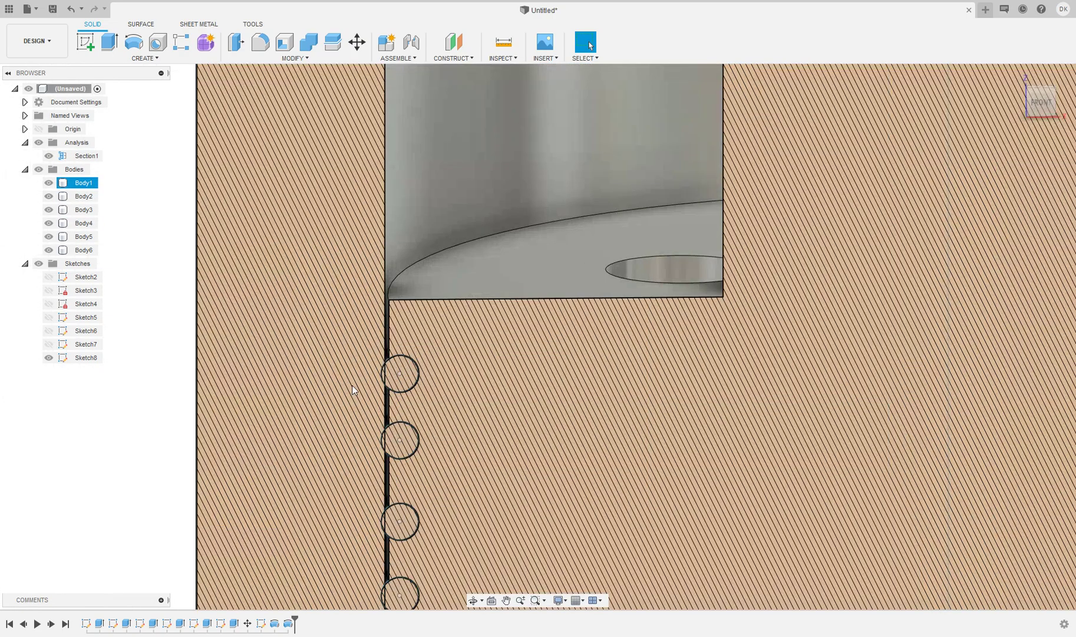
pyautogui.scroll(6, 352, 386)
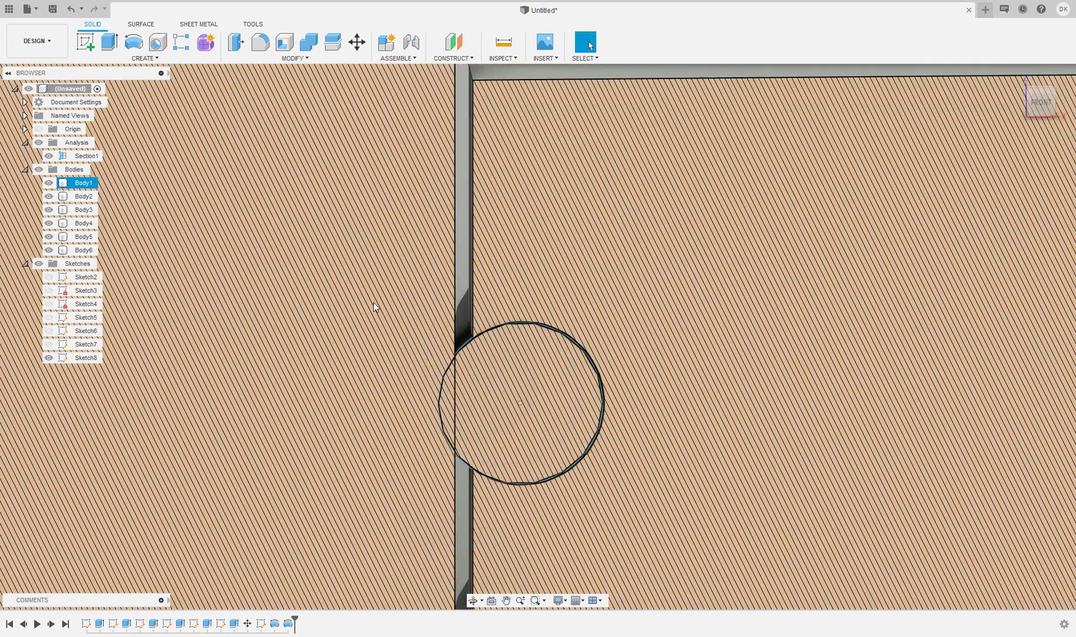
pyautogui.scroll(-10, 381, 301)
pyautogui.click(390, 301)
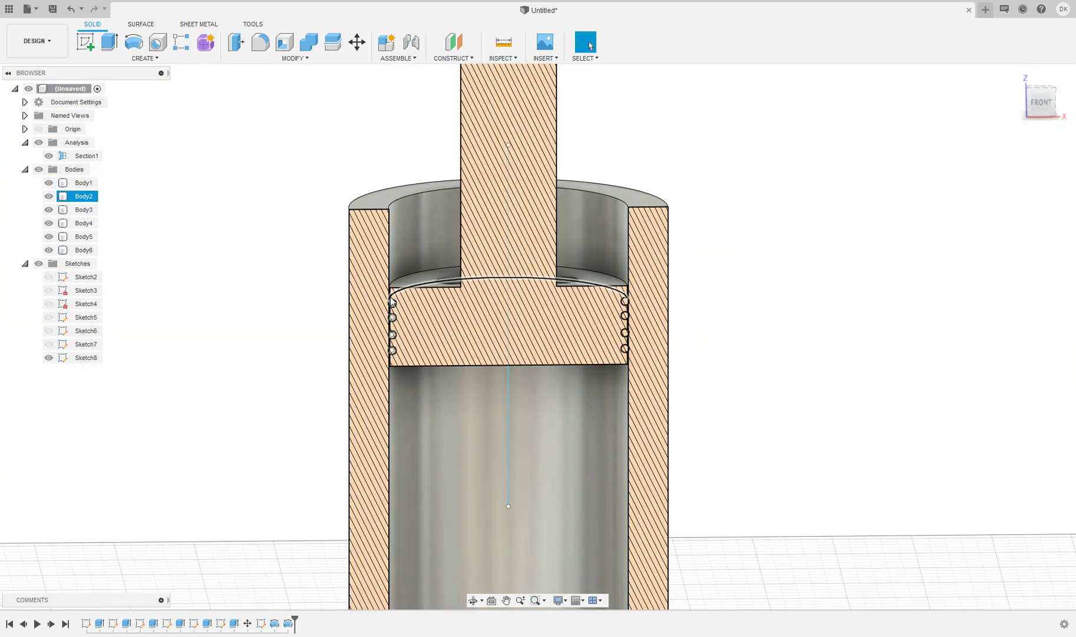
pyautogui.scroll(8, 392, 301)
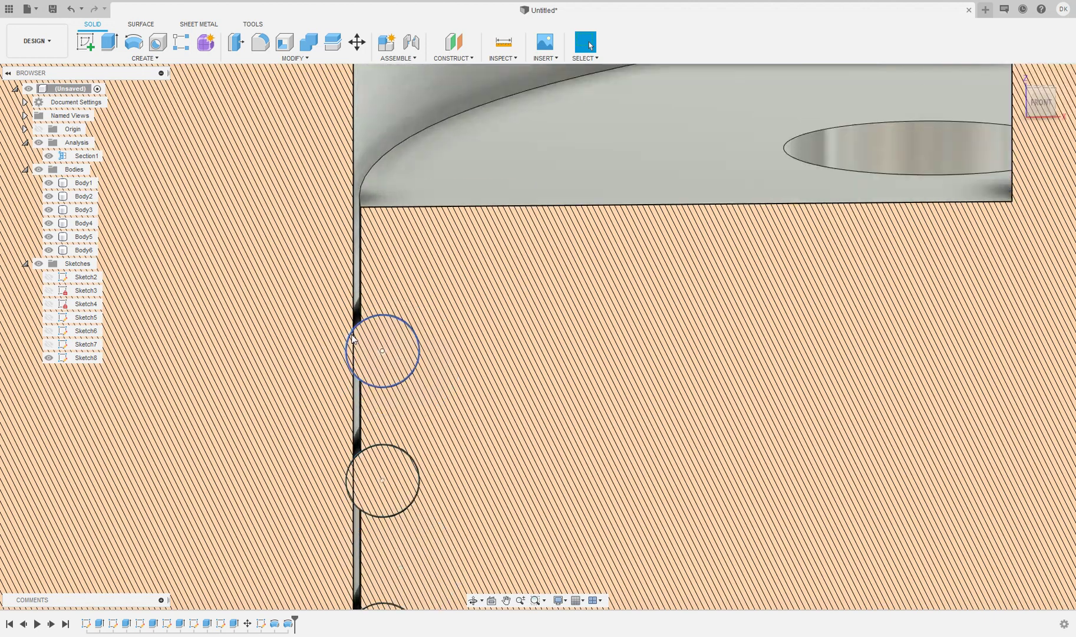
pyautogui.scroll(-8, 352, 338)
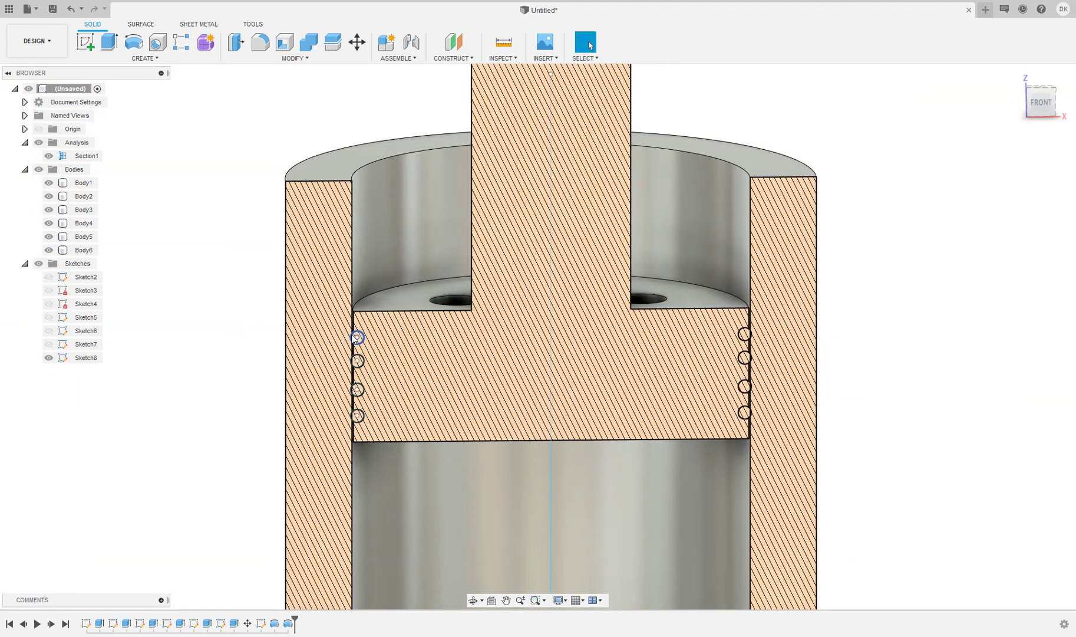
pyautogui.scroll(-10, 412, 326)
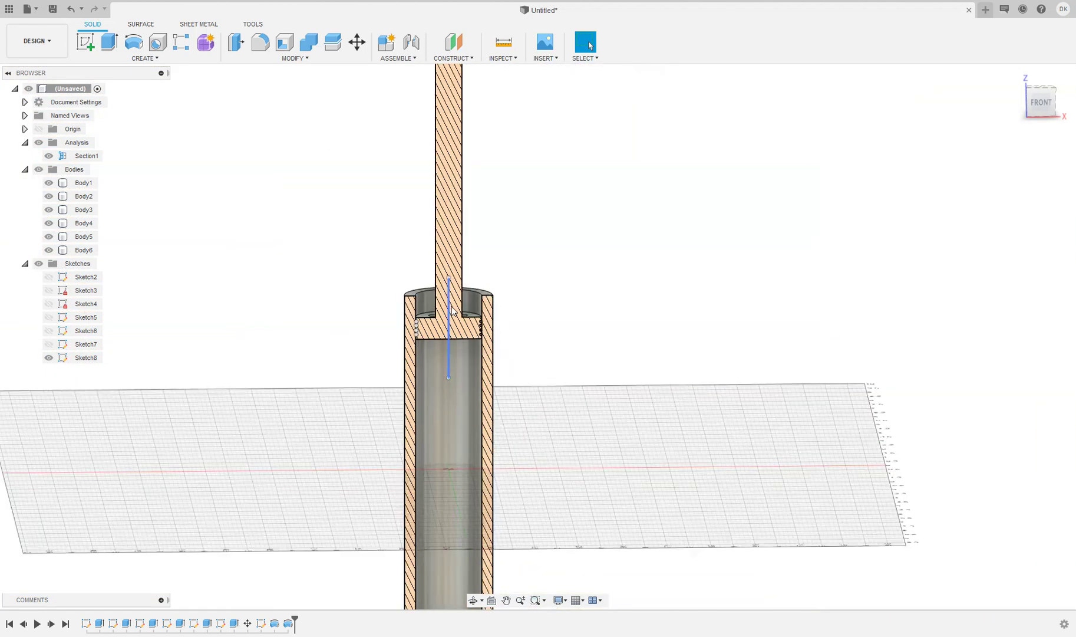
# Examine the sectioned cylinder and piston as a whole and from an angle, including the open upper end
pyautogui.click(487, 296)
pyautogui.scroll(-2, 487, 296)
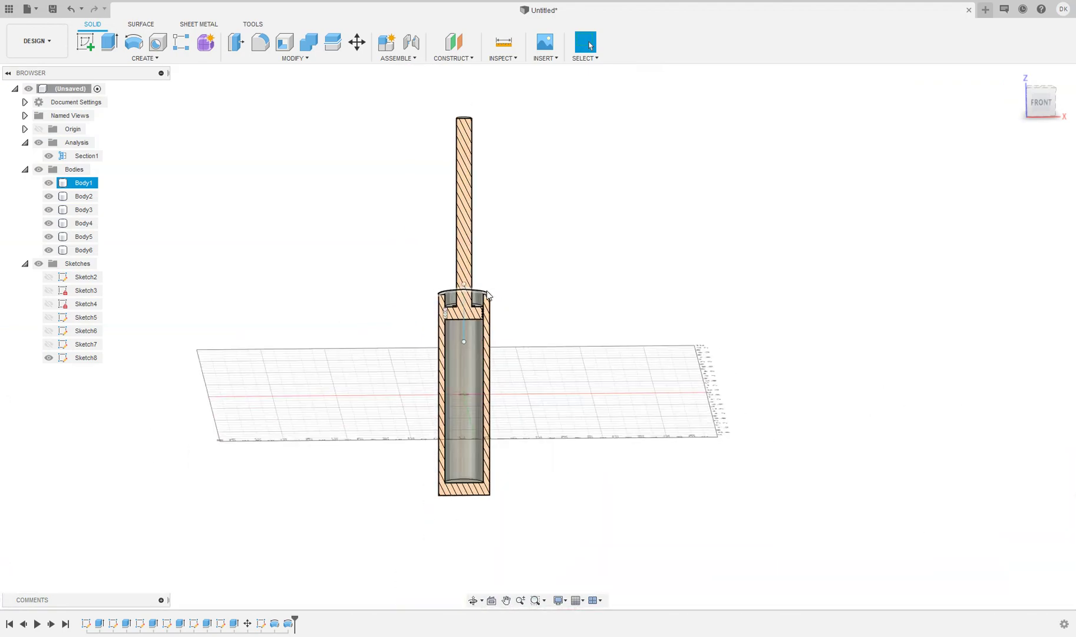
pyautogui.scroll(3, 479, 501)
pyautogui.click(469, 479)
pyautogui.click(469, 479)
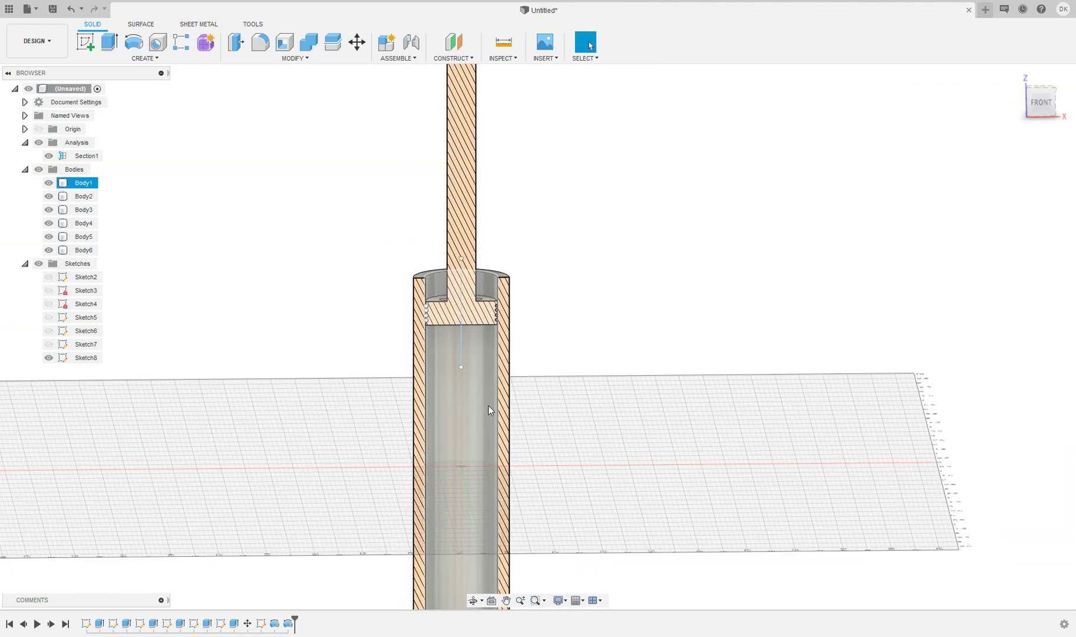
pyautogui.click(521, 334)
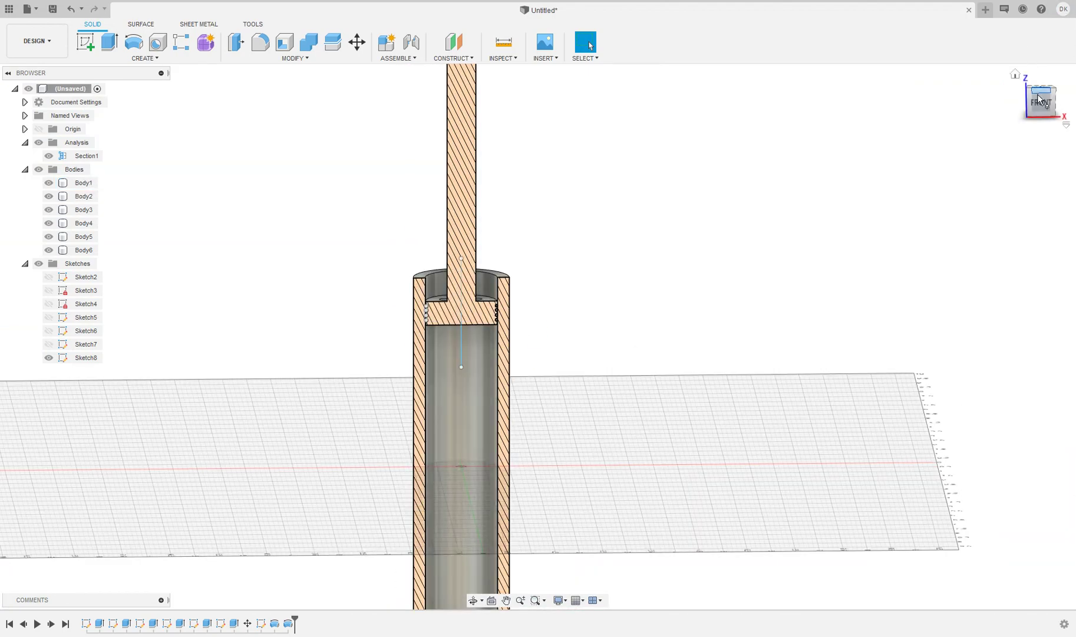
pyautogui.moveTo(1041, 100); pyautogui.dragTo(1029, 117)
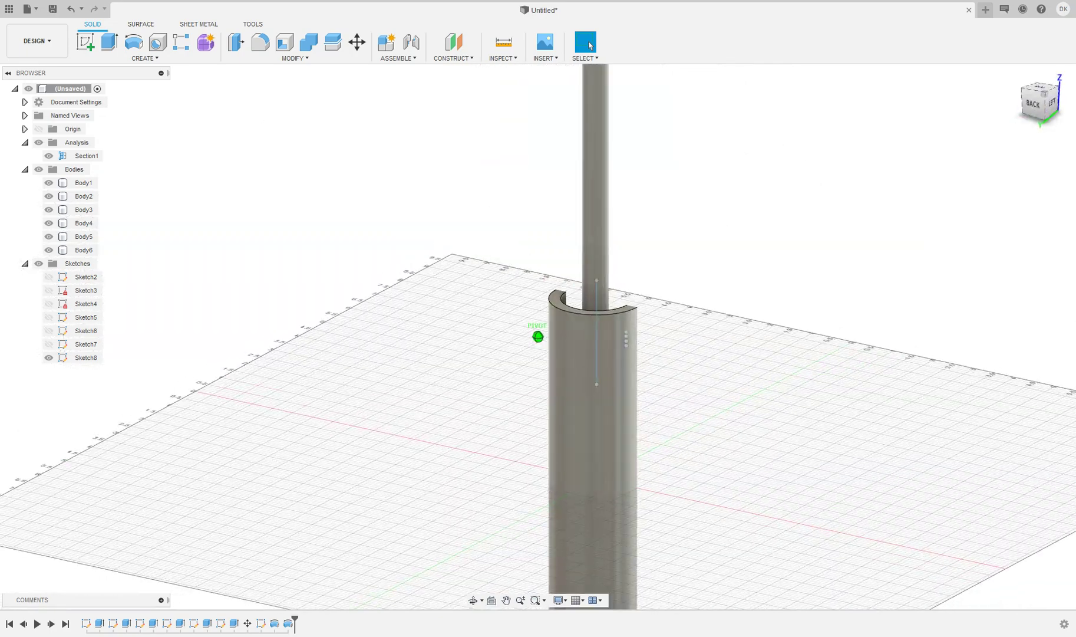
pyautogui.keyDown('shift'); pyautogui.moveTo(416, 82); pyautogui.dragTo(416, 151, button='middle'); pyautogui.keyUp('shift')
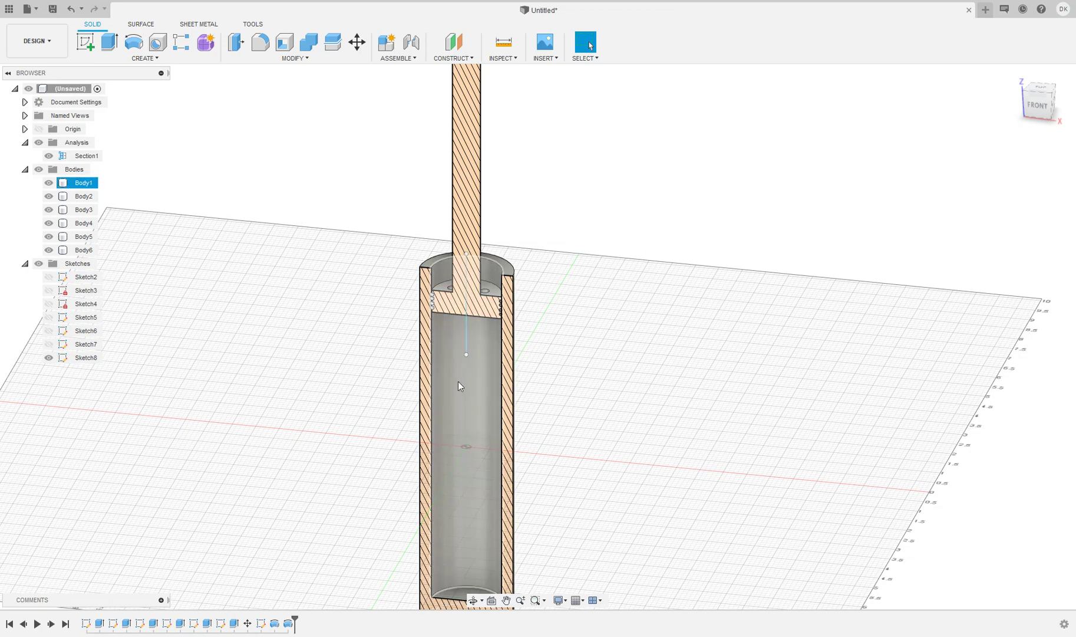
pyautogui.scroll(5, 486, 263)
pyautogui.scroll(3, 474, 254)
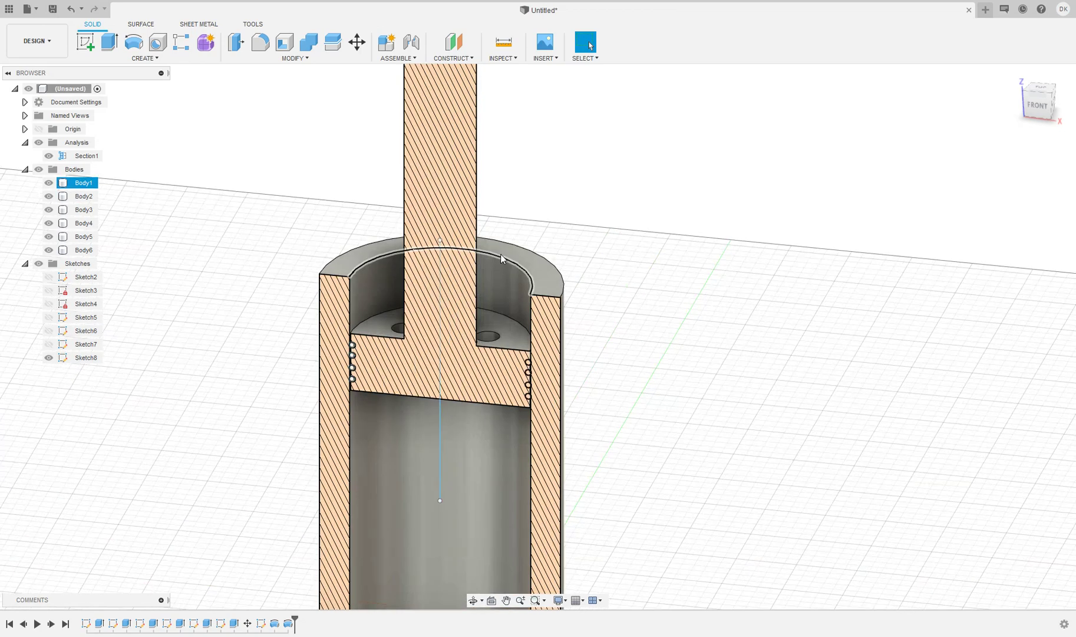
pyautogui.click(289, 252)
pyautogui.click(351, 240)
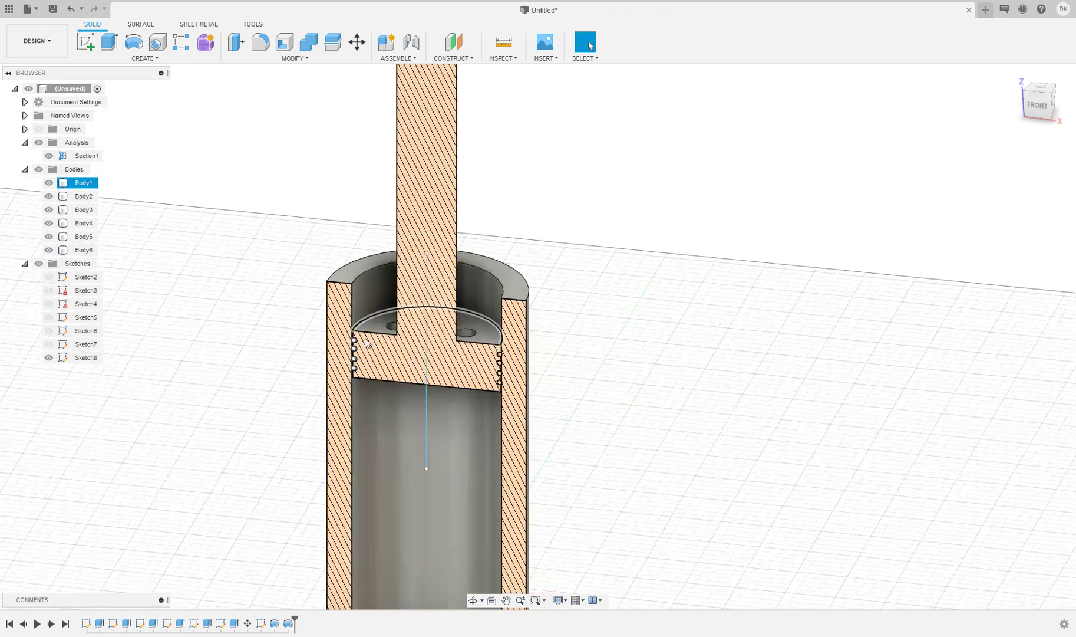
pyautogui.scroll(3, 351, 240)
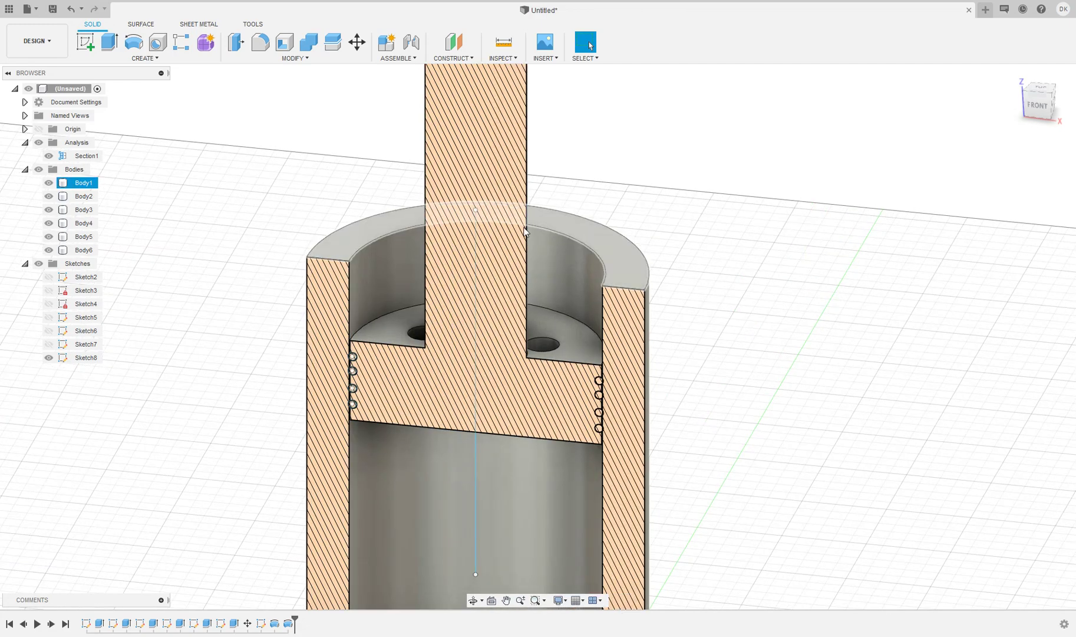
pyautogui.click(340, 212)
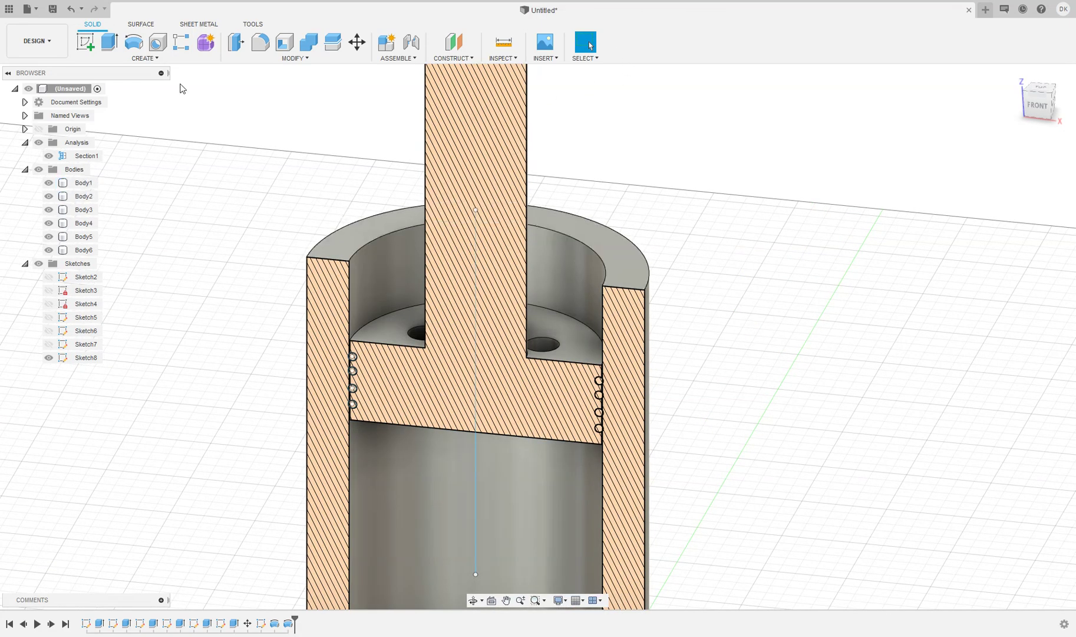
# Hide the Section1 analysis and start a new sketch on the cylinder's upper rim face
pyautogui.click(48, 156)
pyautogui.scroll(-2, 233, 218)
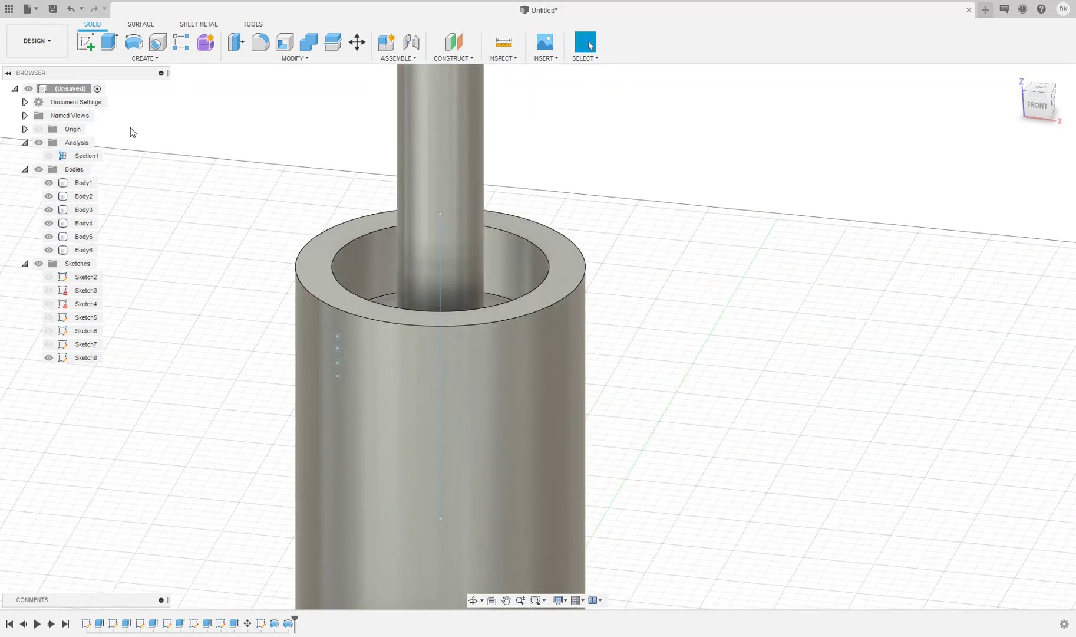
pyautogui.click(90, 46)
pyautogui.click(326, 258)
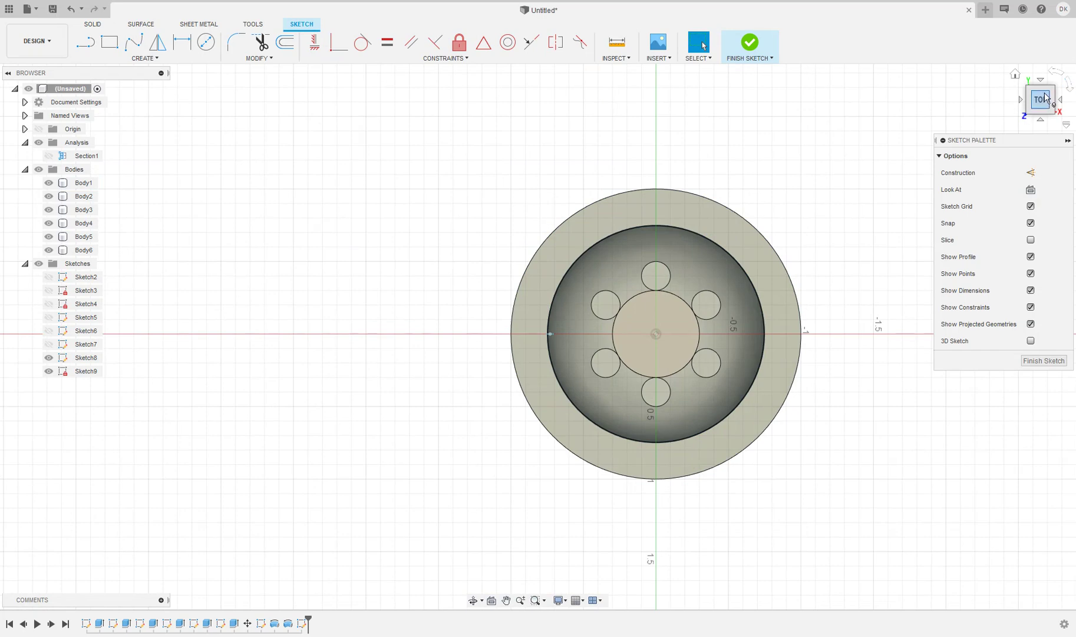
# Create a section analysis from the cylinder's upper rim face, offset 0.60 in upward to cut off the piston rod, and view it from above
pyautogui.click(611, 63)
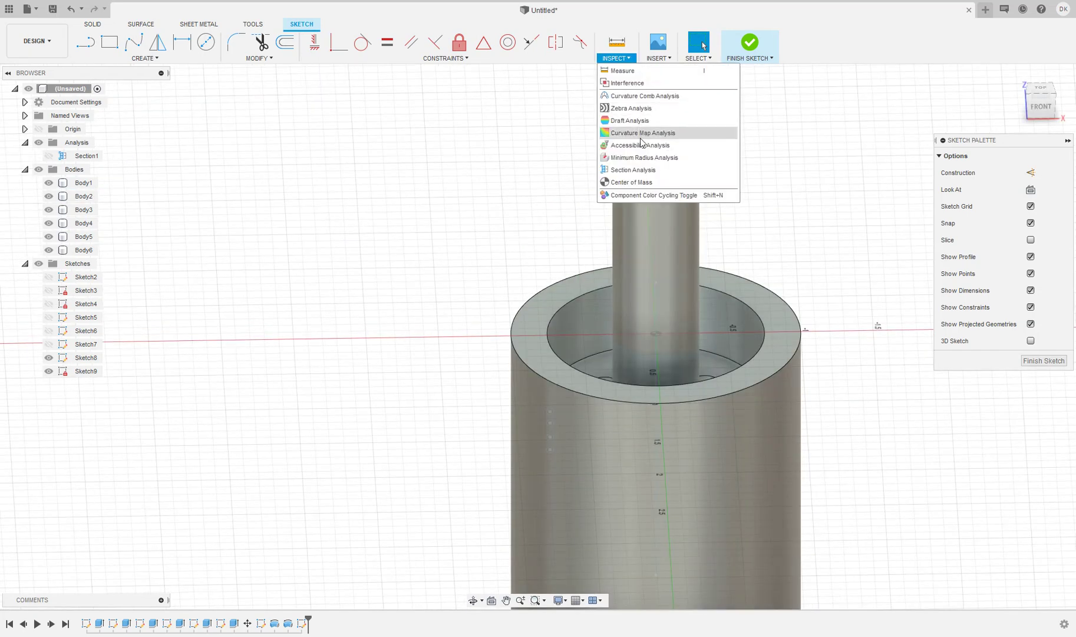
pyautogui.click(648, 174)
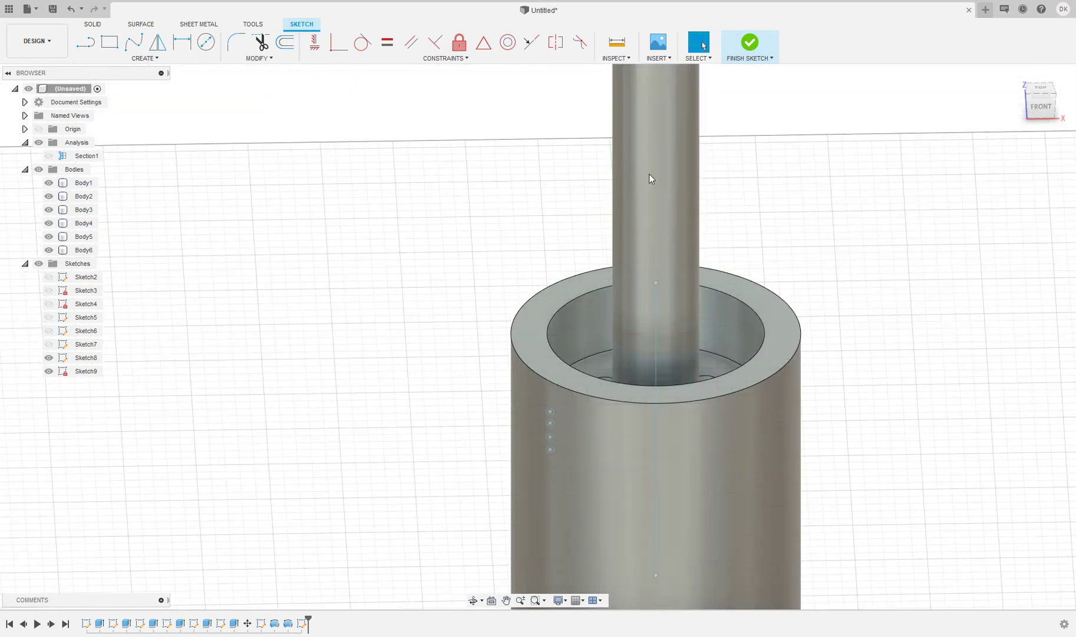
pyautogui.click(554, 297)
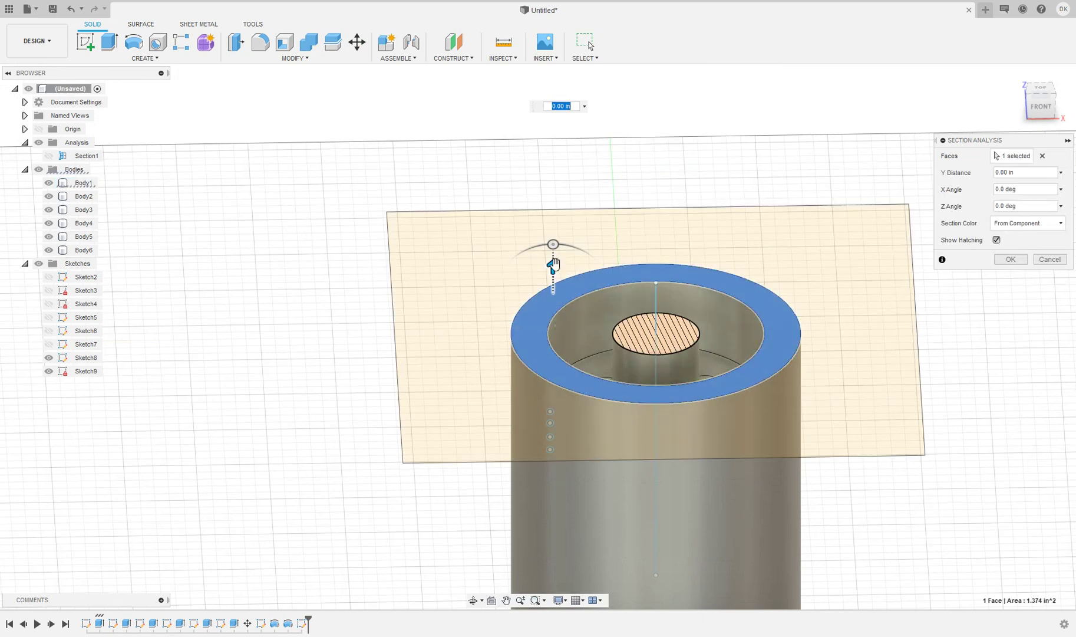
pyautogui.moveTo(552, 267); pyautogui.dragTo(558, 204)
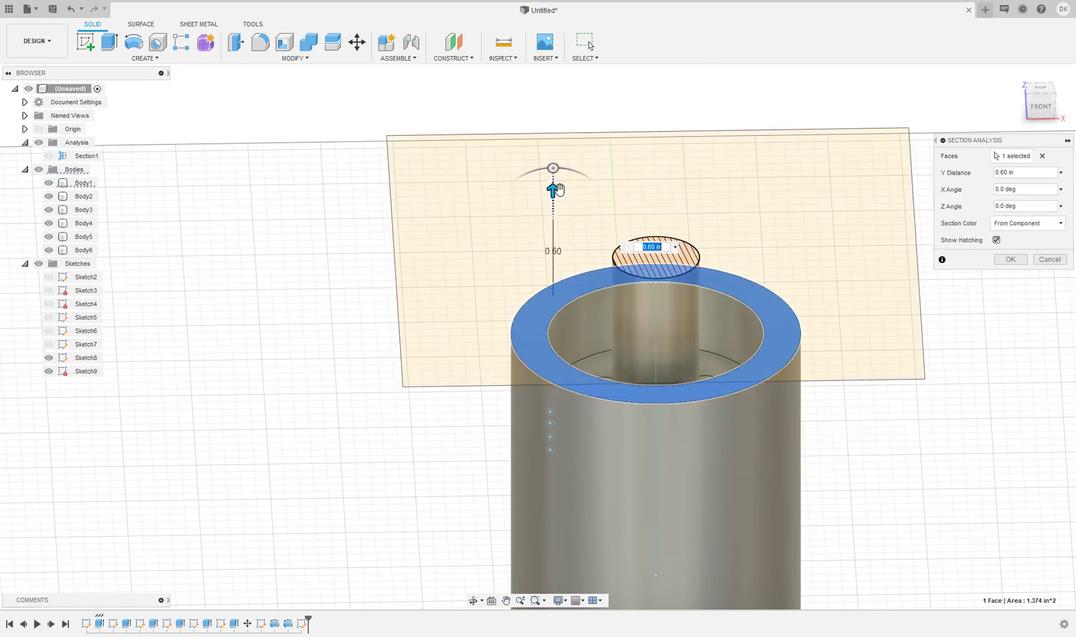
pyautogui.press('Return')
pyautogui.click(1053, 86)
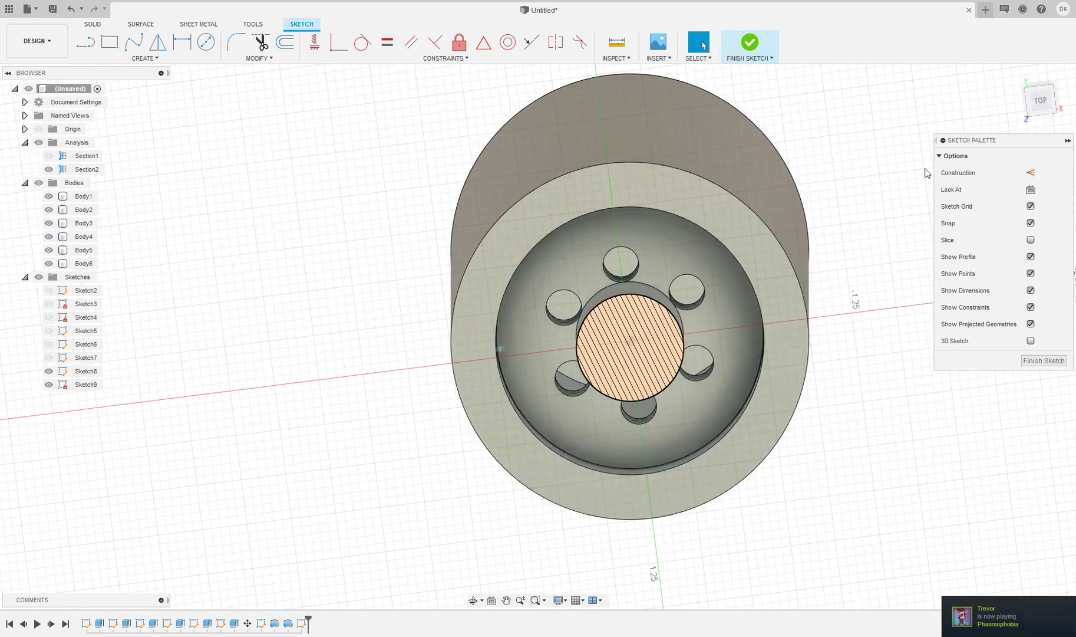
pyautogui.keyDown('shift'); pyautogui.moveTo(538, 336); pyautogui.dragTo(539, 377, button='middle'); pyautogui.keyUp('shift')
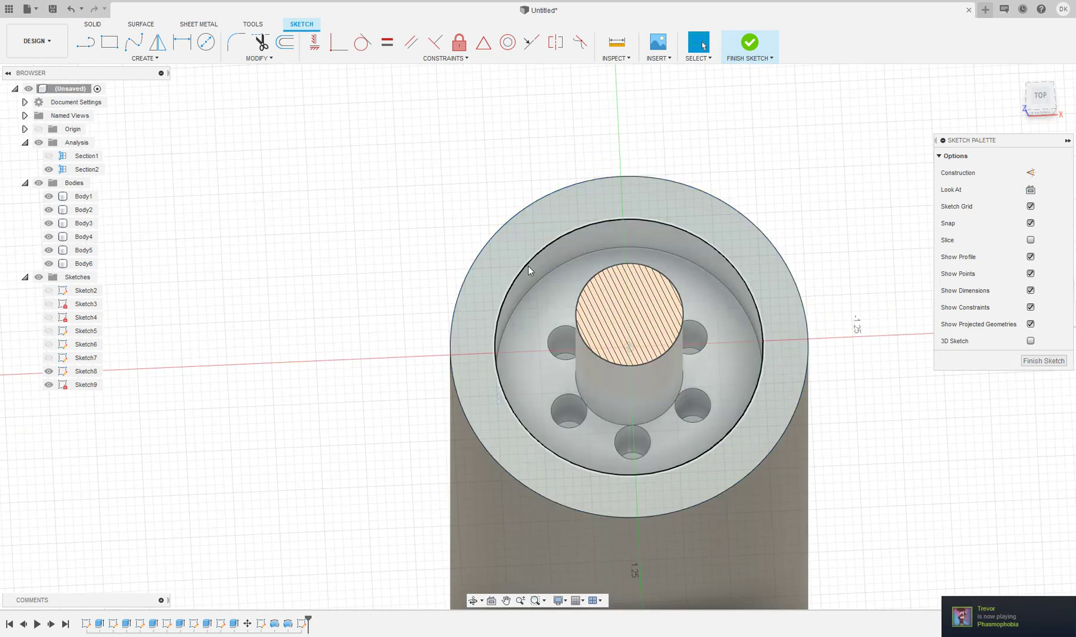
# Sketch a 0.6087 in diameter circle centered on the piston rod's axis
pyautogui.click(205, 42)
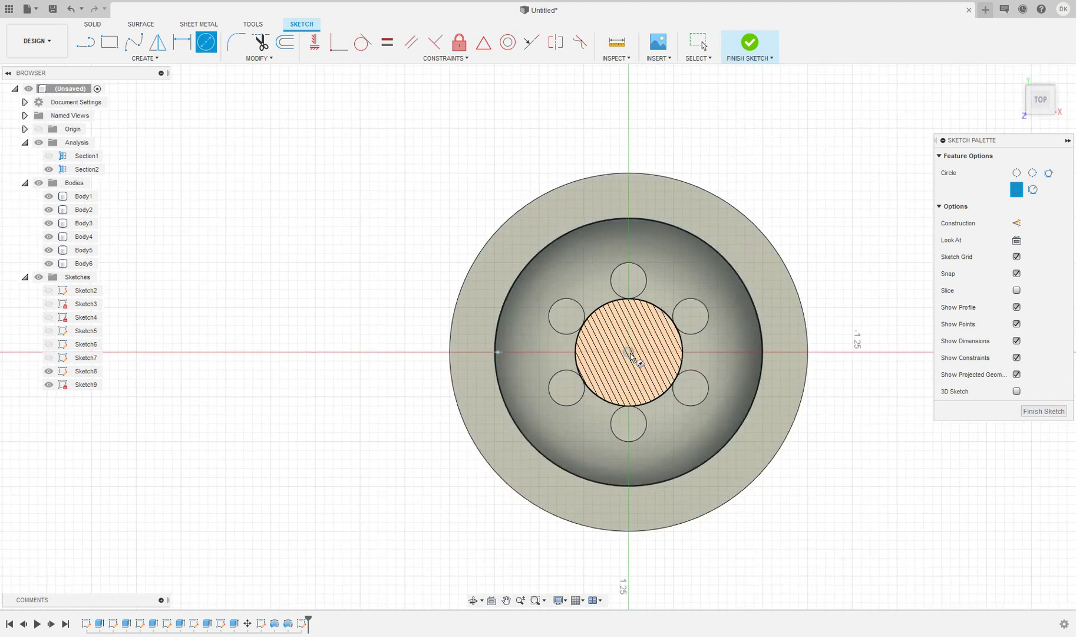
pyautogui.click(628, 352)
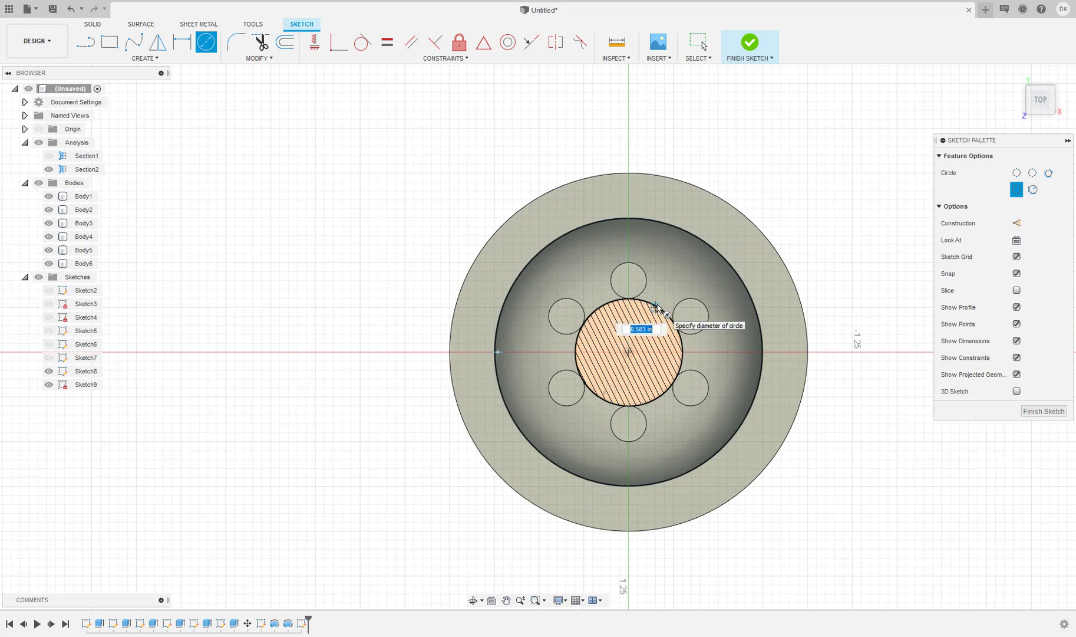
pyautogui.press('Tab')
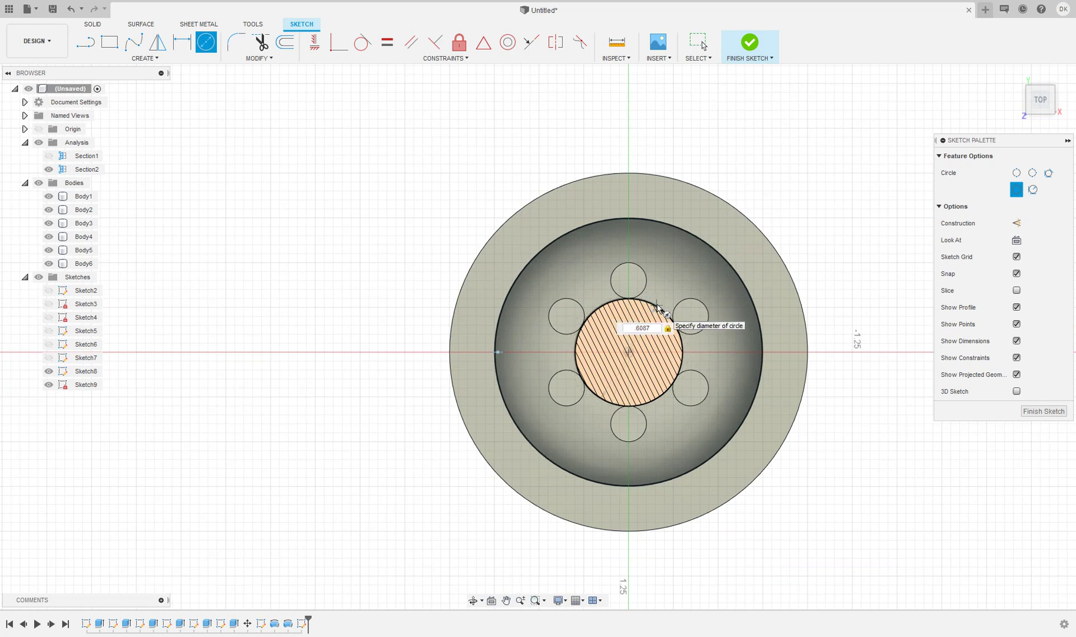
pyautogui.press('Return')
pyautogui.press('Escape')
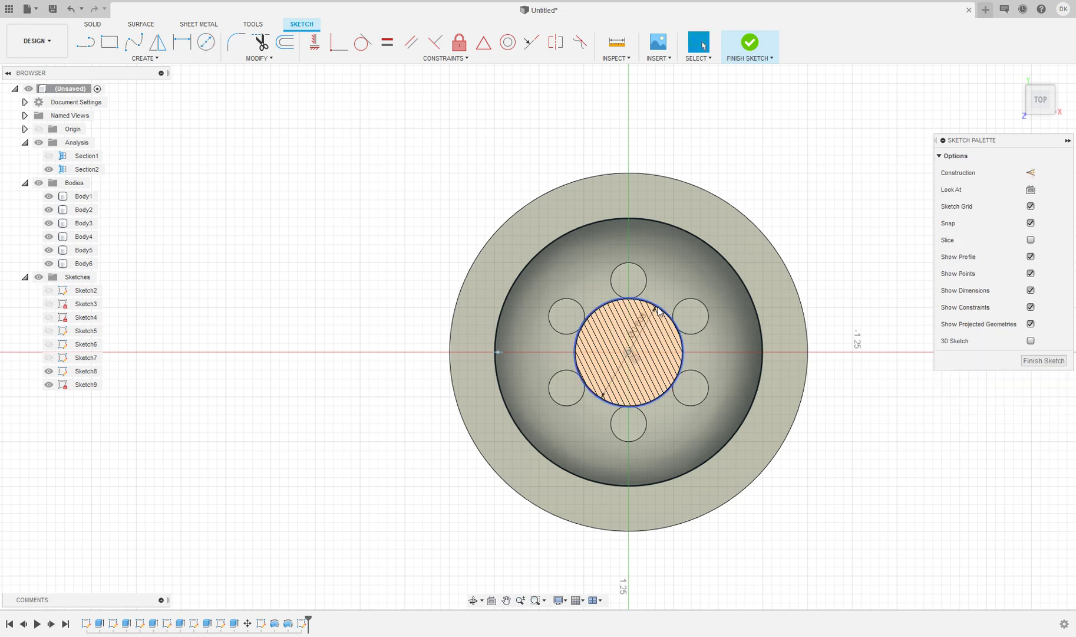
pyautogui.scroll(3, 672, 308)
pyautogui.scroll(2, 688, 306)
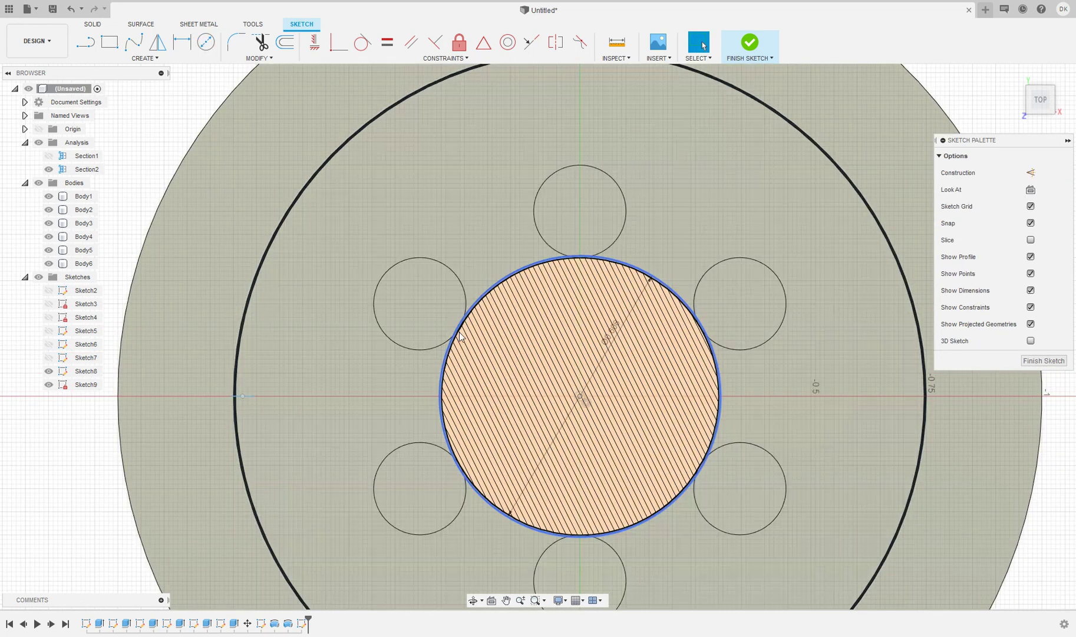
pyautogui.scroll(3, 535, 233)
pyautogui.scroll(-5, 472, 234)
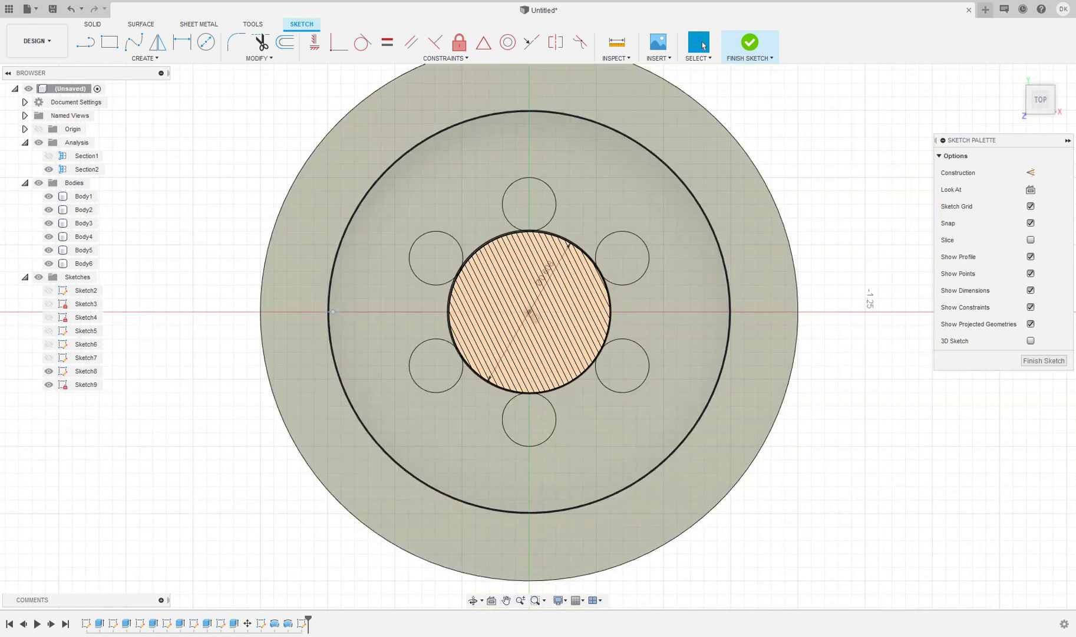
# Sketch a concentric circle from the center out to the cylinder's outer edge and finish the sketch
pyautogui.click(204, 44)
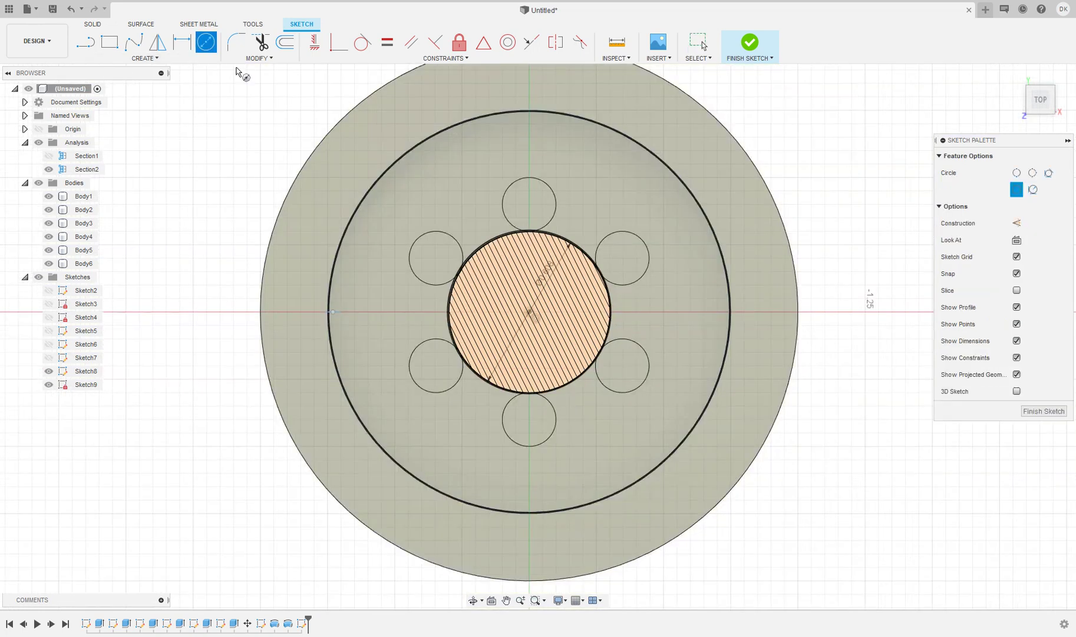
pyautogui.click(530, 312)
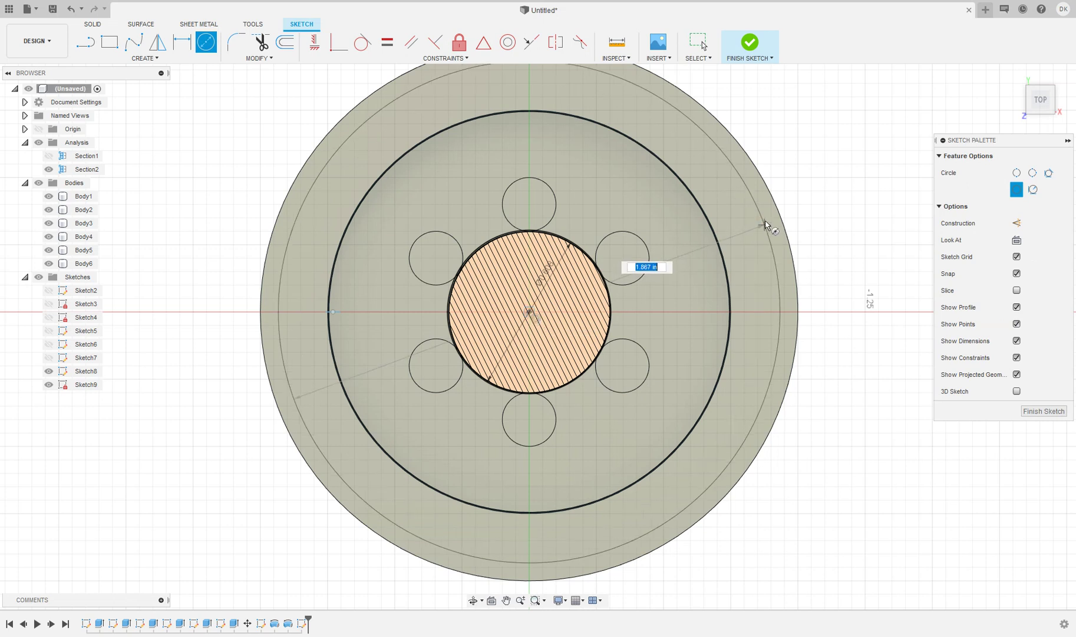
pyautogui.click(776, 208)
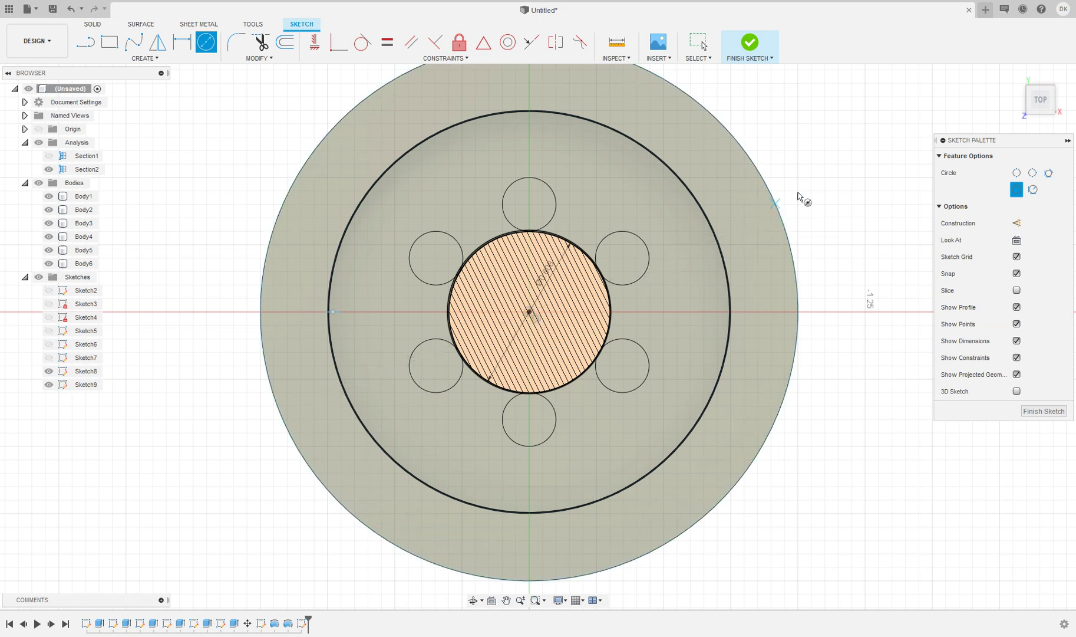
pyautogui.rightClick(799, 192)
pyautogui.click(830, 192)
pyautogui.click(749, 44)
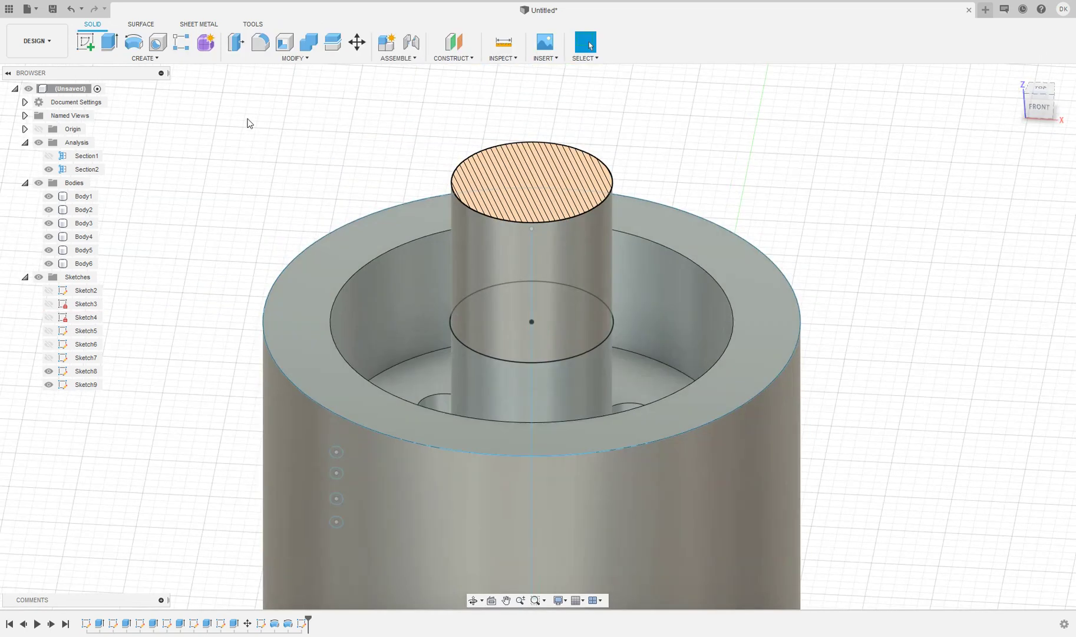
# Extrude the two ring profiles around the piston rod upward 0.25 in, joining them to the cylinder as an end cap
pyautogui.click(109, 41)
pyautogui.click(388, 346)
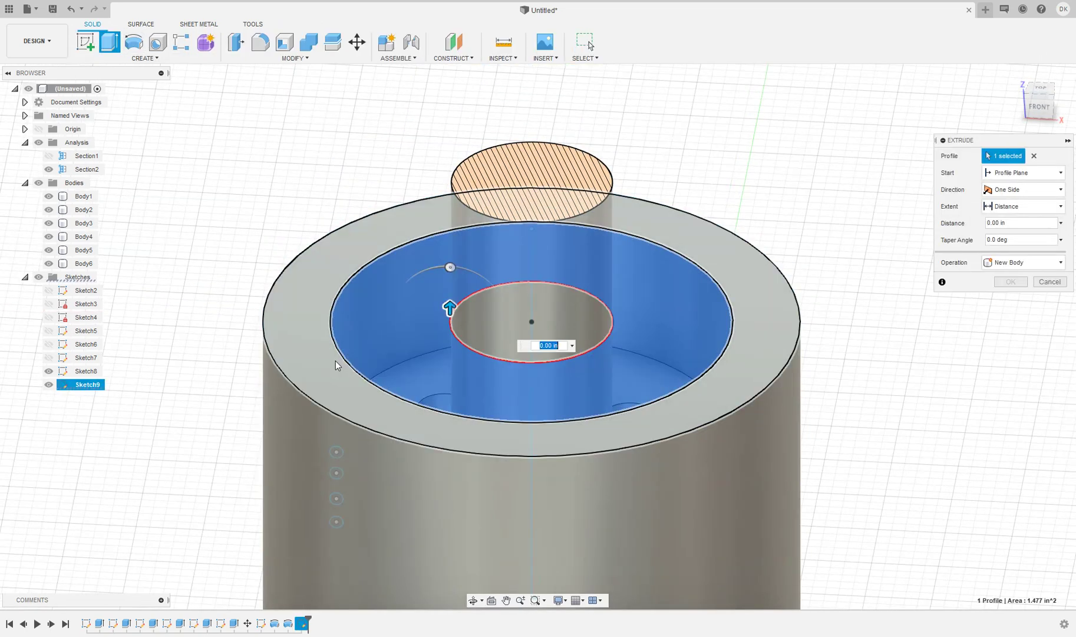
pyautogui.click(336, 360)
pyautogui.write('.25')
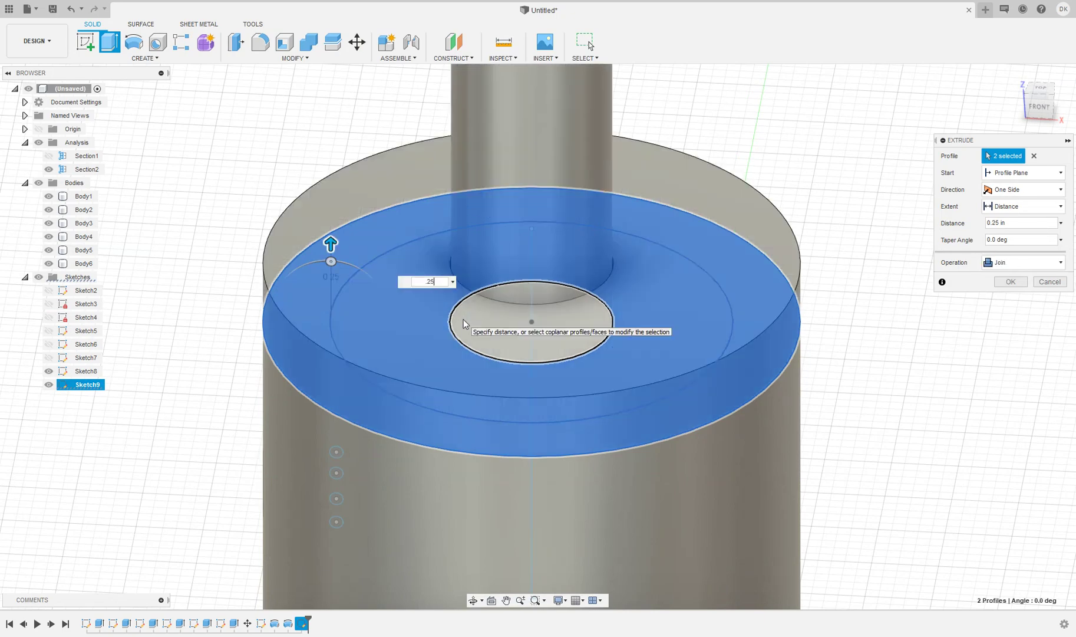
pyautogui.press('Return')
# Turn on the Section1 analysis and examine the end cap's fit around the piston rod and the O-rings below it
pyautogui.scroll(-10, 475, 318)
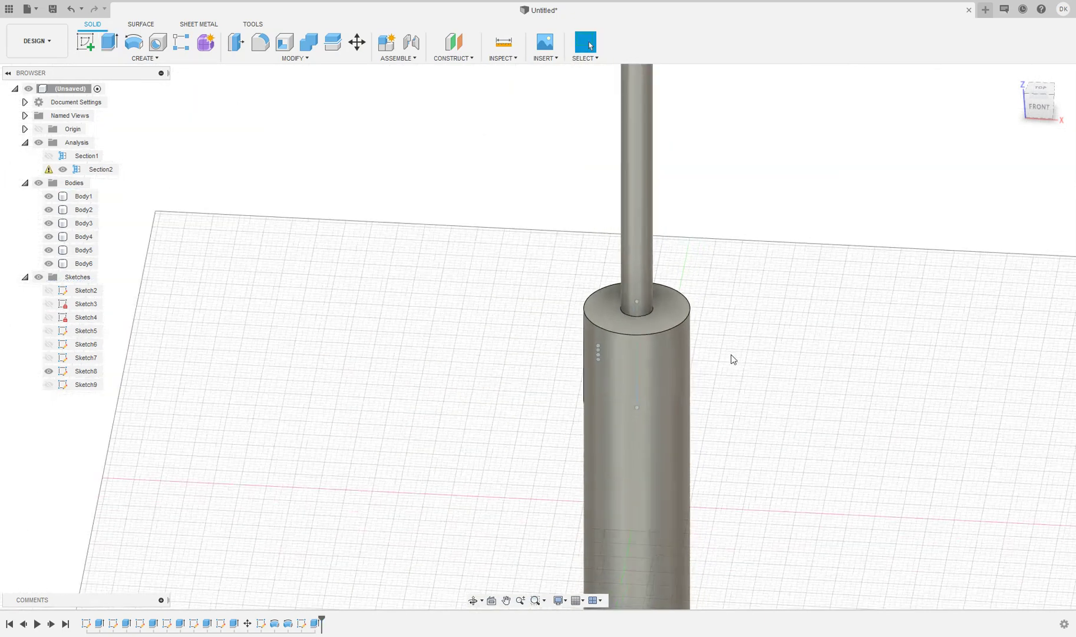
pyautogui.click(49, 156)
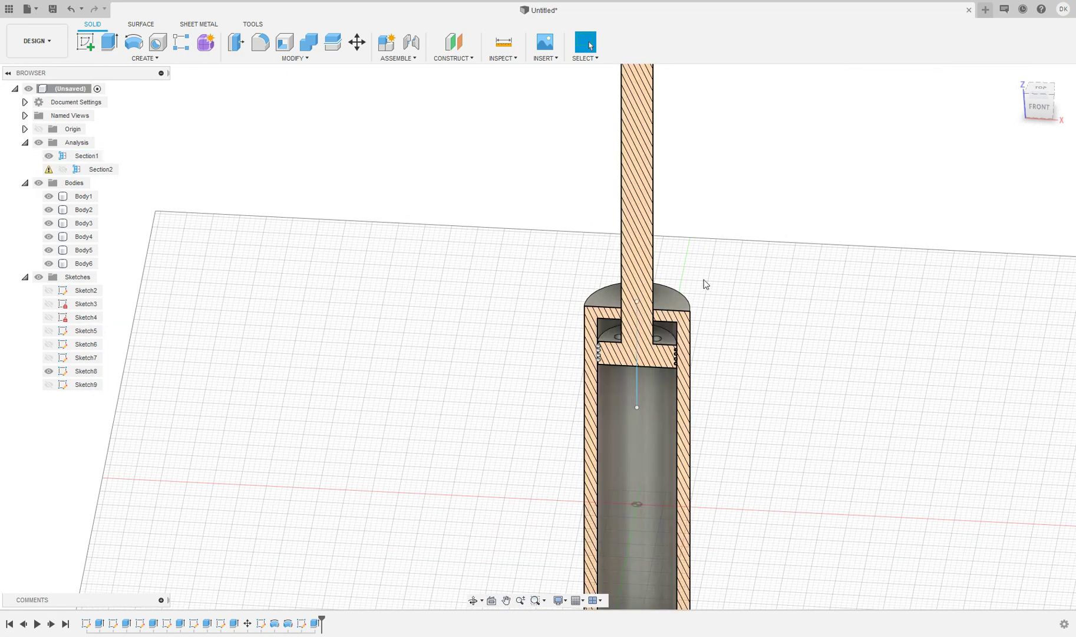
pyautogui.moveTo(704, 284); pyautogui.dragTo(557, 234, button='middle')
pyautogui.scroll(10, 506, 280)
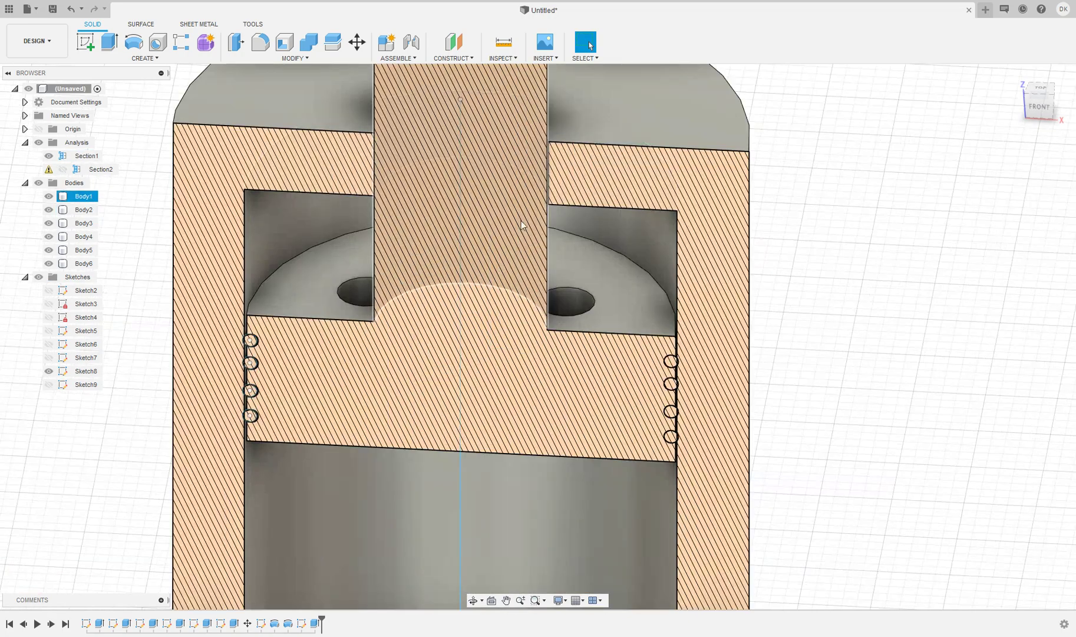
pyautogui.scroll(-5, 514, 326)
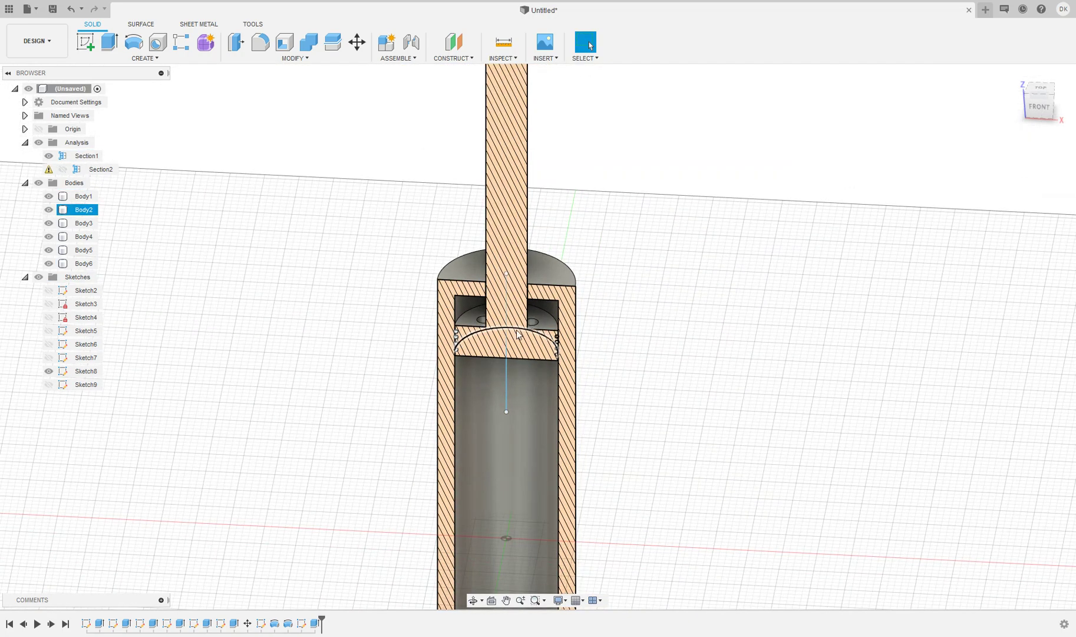
pyautogui.scroll(3, 528, 318)
pyautogui.scroll(4, 529, 318)
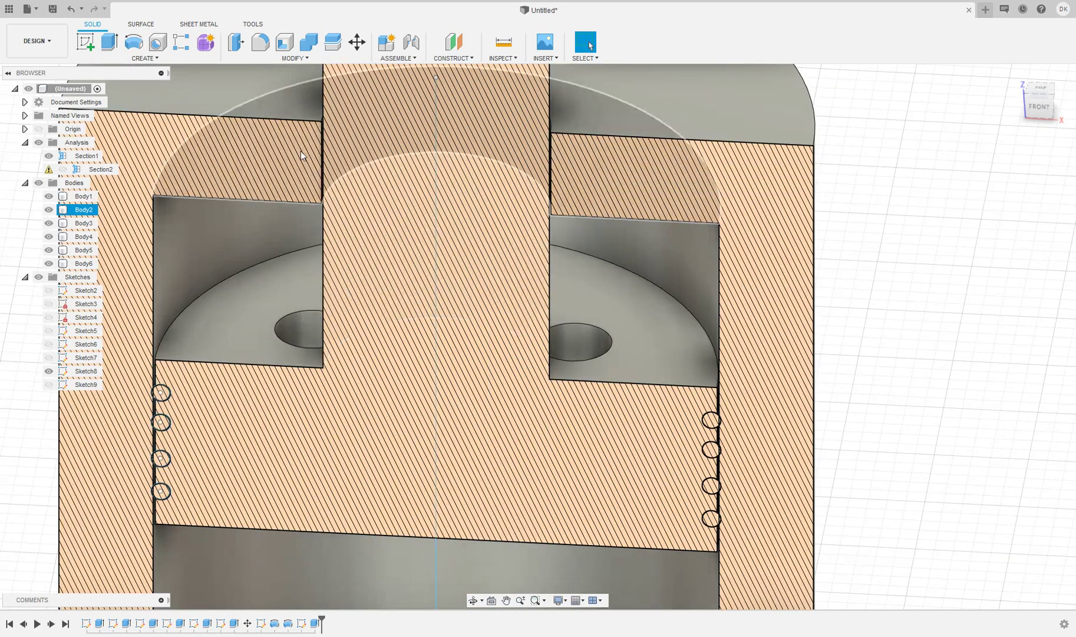
pyautogui.scroll(-4, 184, 165)
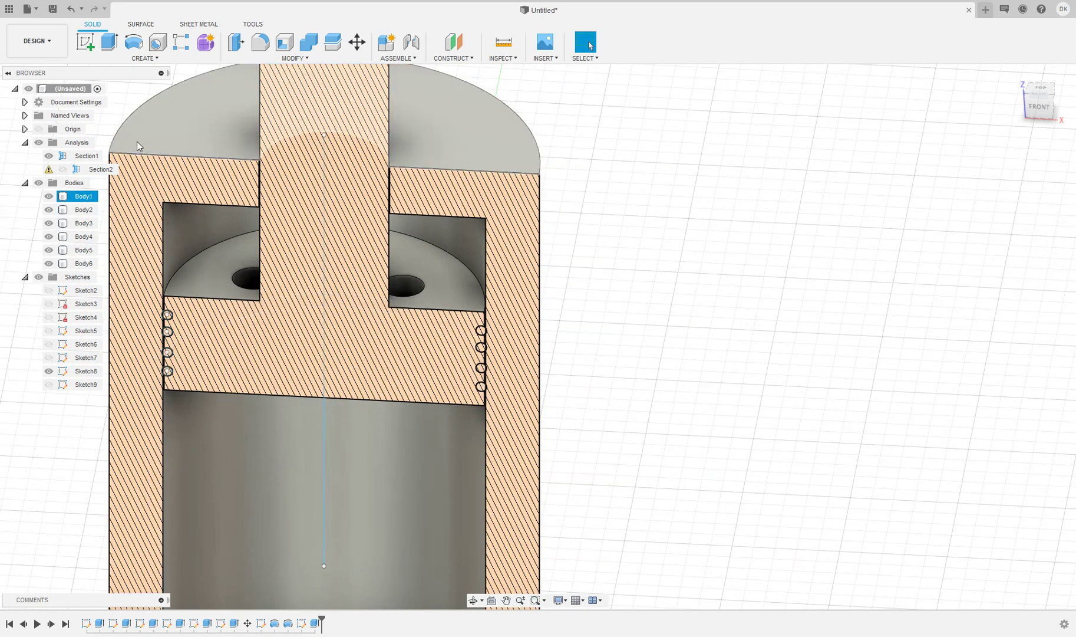
pyautogui.scroll(2, 361, 174)
pyautogui.press('F6')
pyautogui.scroll(2, 286, 244)
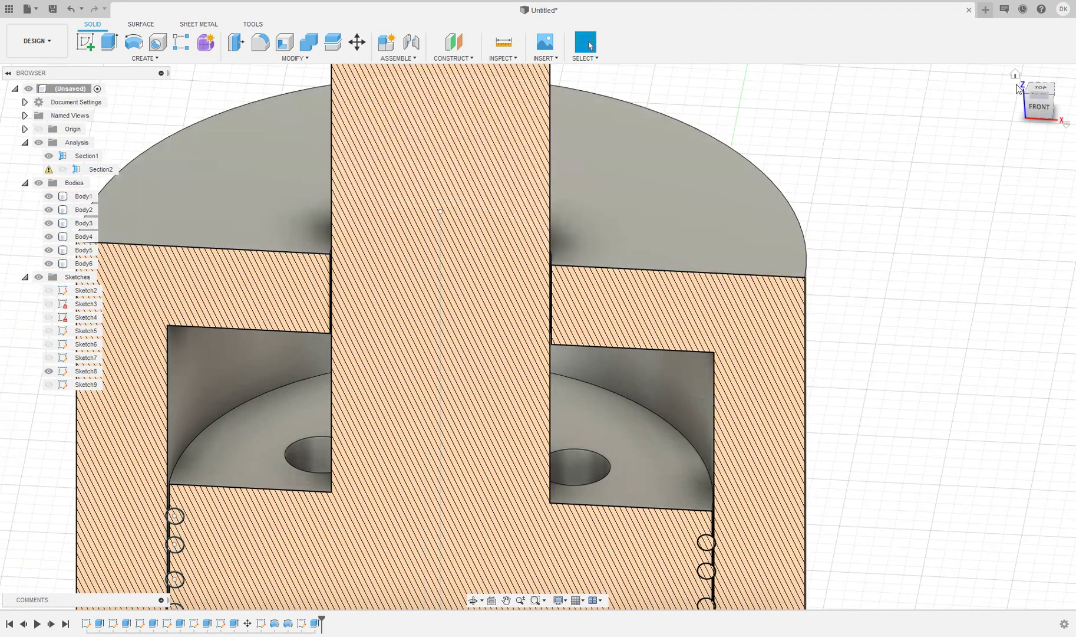
# Hide the piston body Body2 in the front view and start a new sketch on the front plane through the cylinder
pyautogui.click(1036, 106)
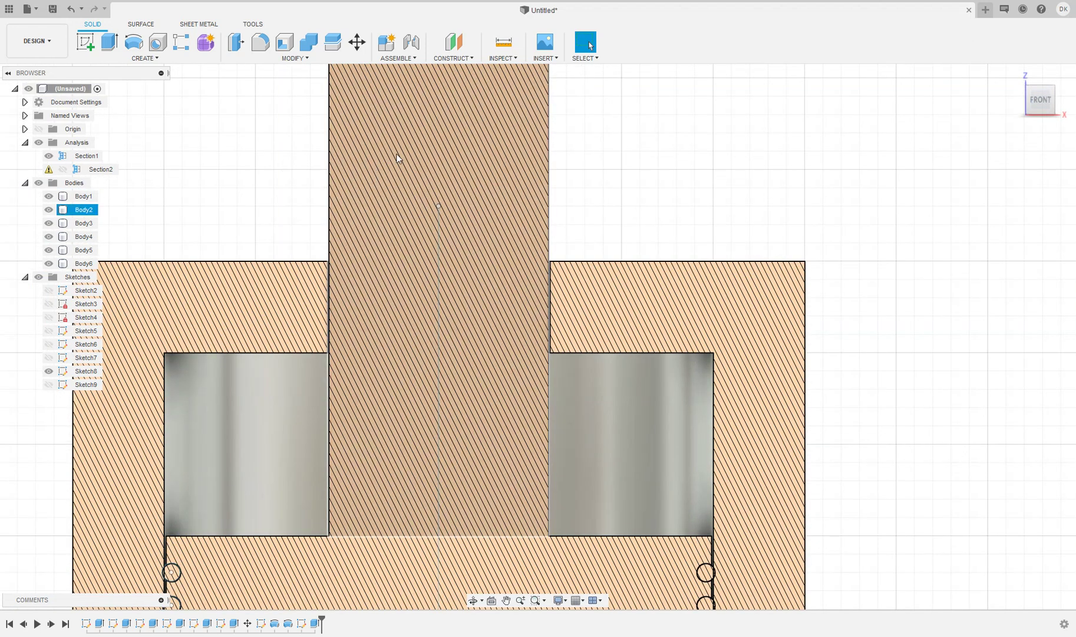
pyautogui.click(49, 210)
pyautogui.scroll(3, 366, 245)
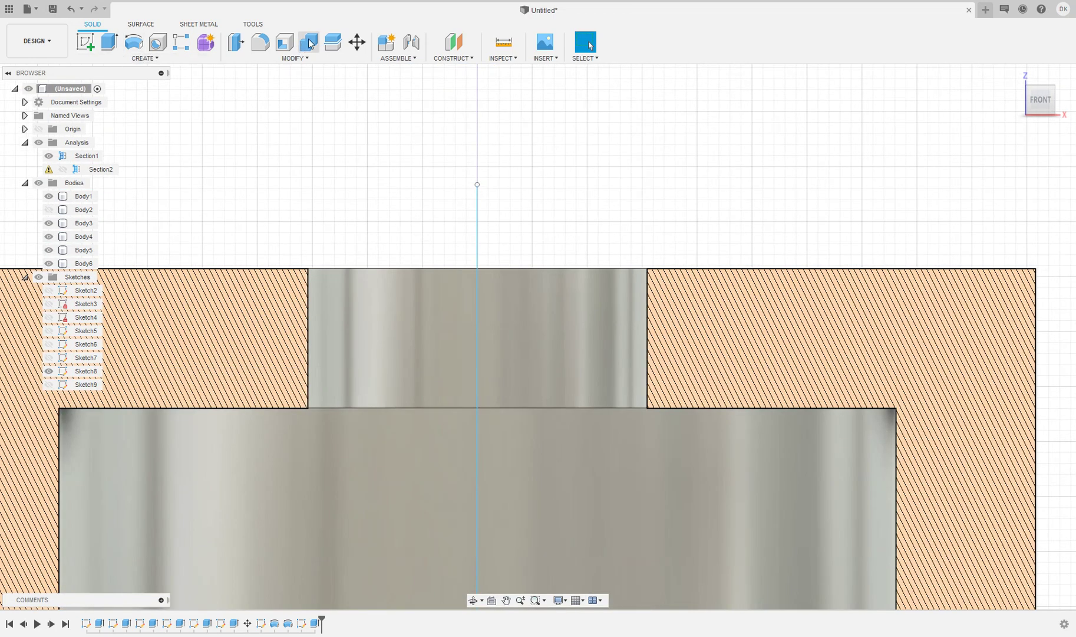
pyautogui.click(85, 42)
pyautogui.scroll(-6, 486, 267)
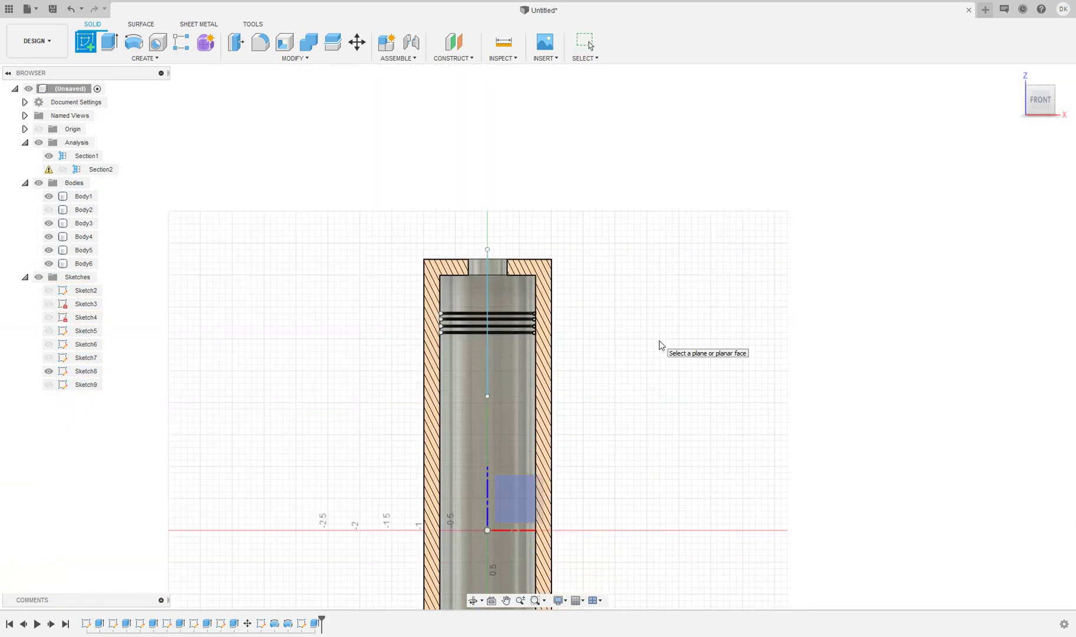
pyautogui.click(659, 343)
pyautogui.scroll(10, 414, 208)
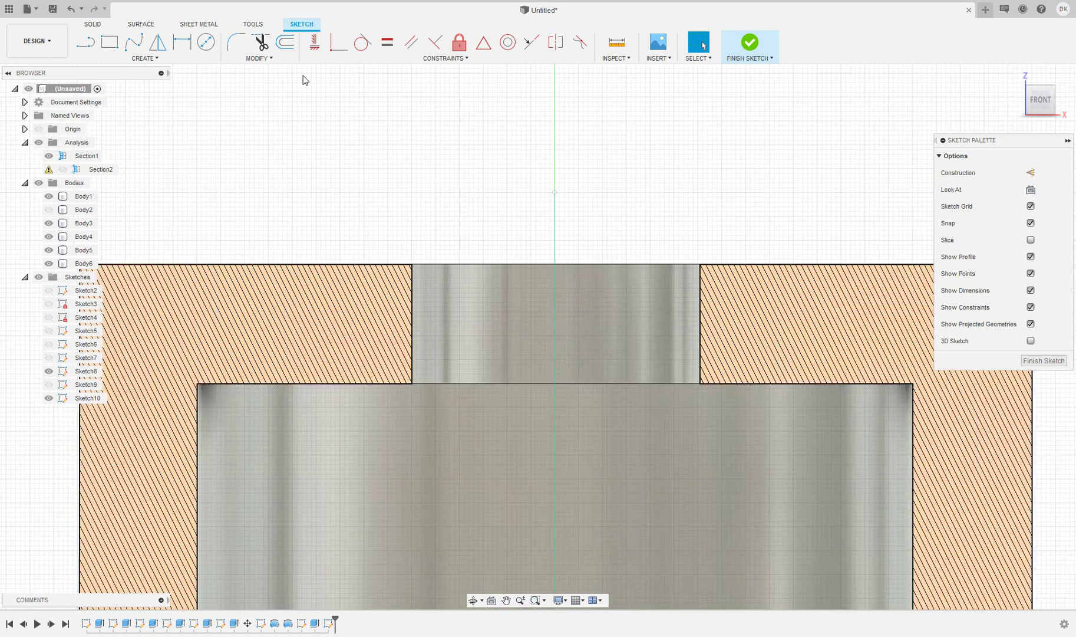
# Sketch a circle about 0.04 in in diameter overlapping the left wall of the end cap's rod hole, near its upper edge
pyautogui.click(205, 42)
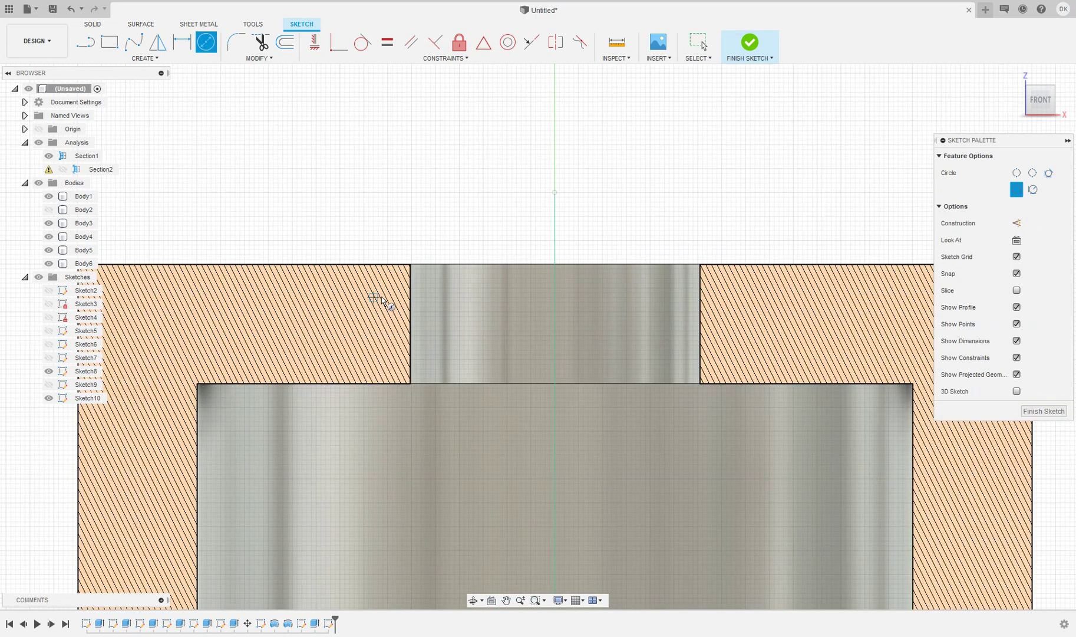
pyautogui.scroll(3, 413, 293)
pyautogui.scroll(1, 415, 288)
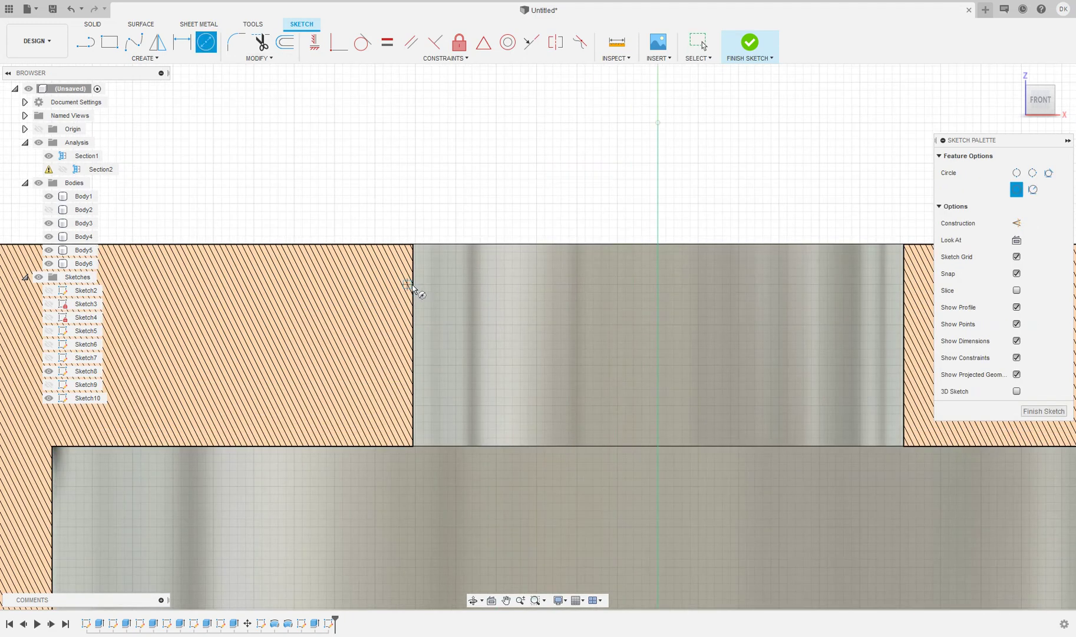
pyautogui.click(406, 270)
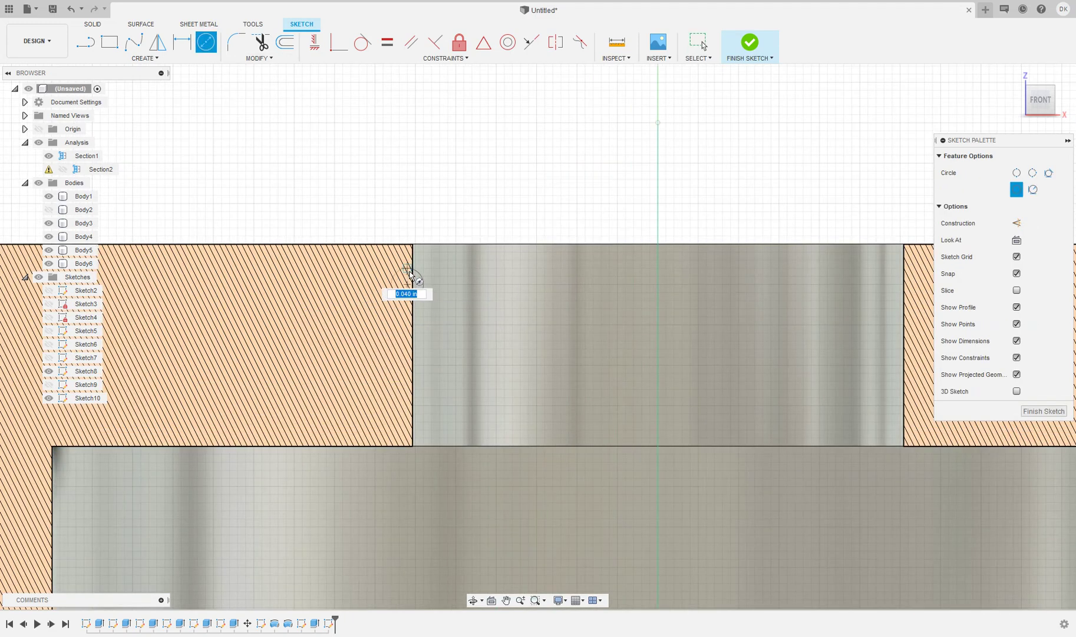
pyautogui.click(412, 278)
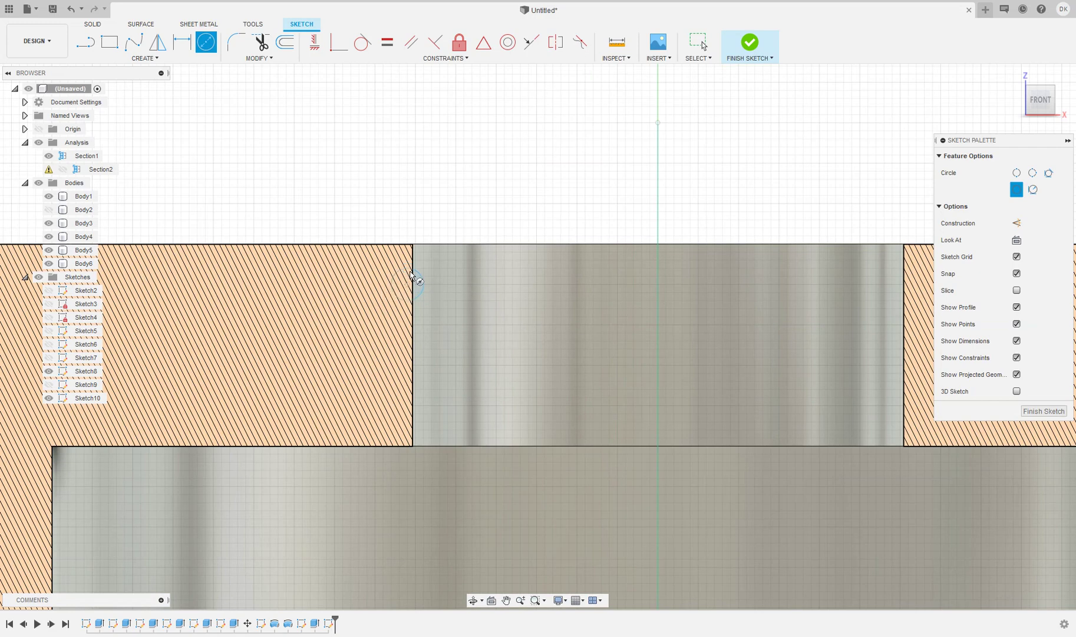
pyautogui.rightClick(444, 206)
pyautogui.press('Escape')
pyautogui.press('Escape')
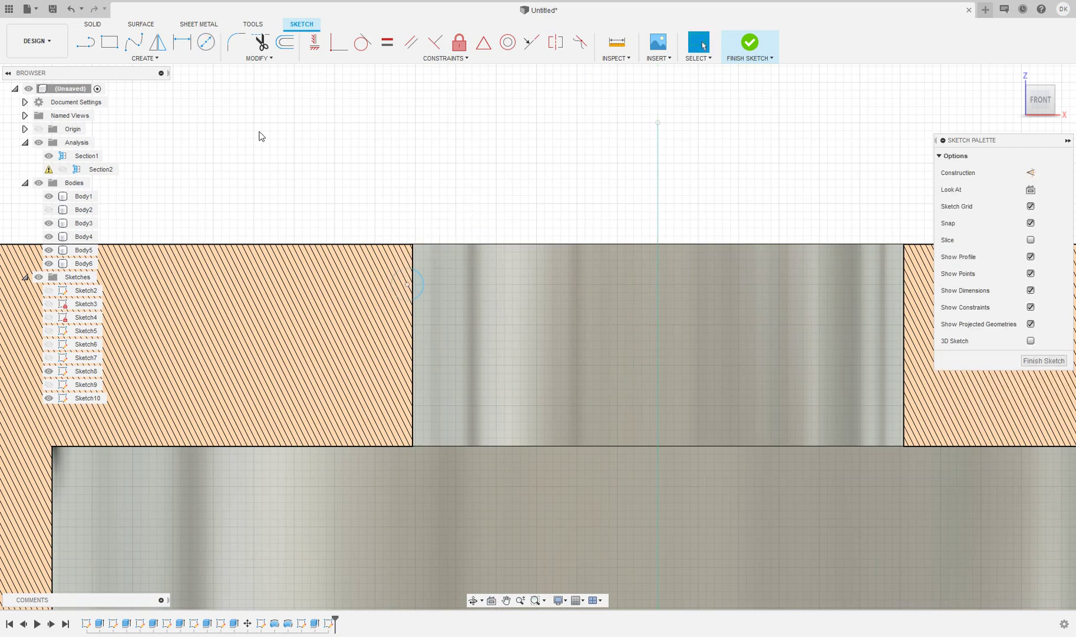
# Hide Sketch8 and draw a vertical line along the cylinder's axis, from above the end cap down into the bore
pyautogui.click(92, 40)
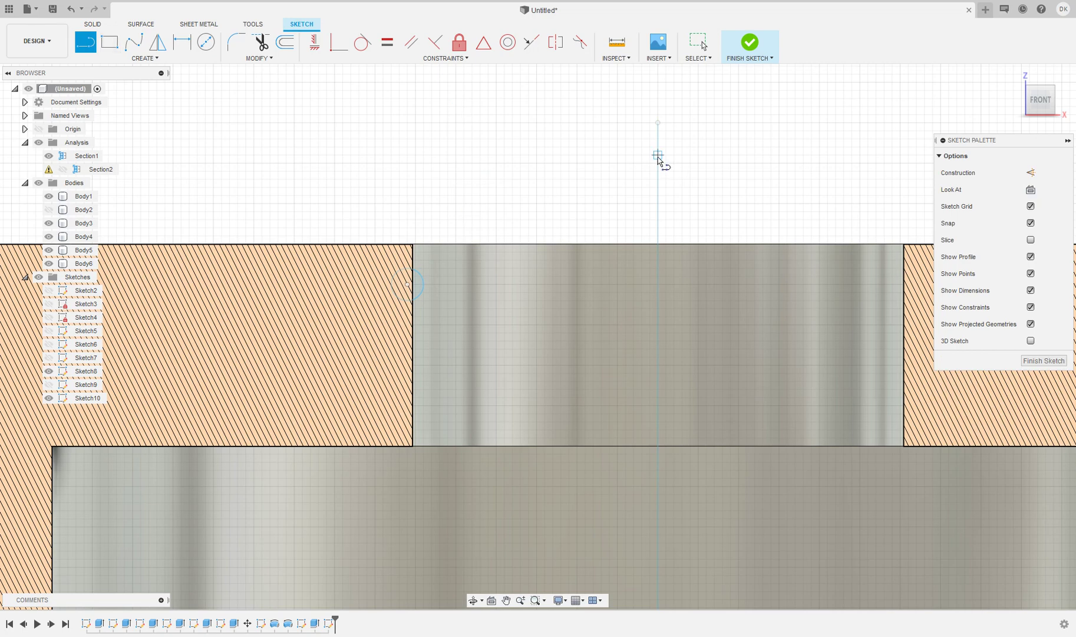
pyautogui.scroll(-5, 685, 209)
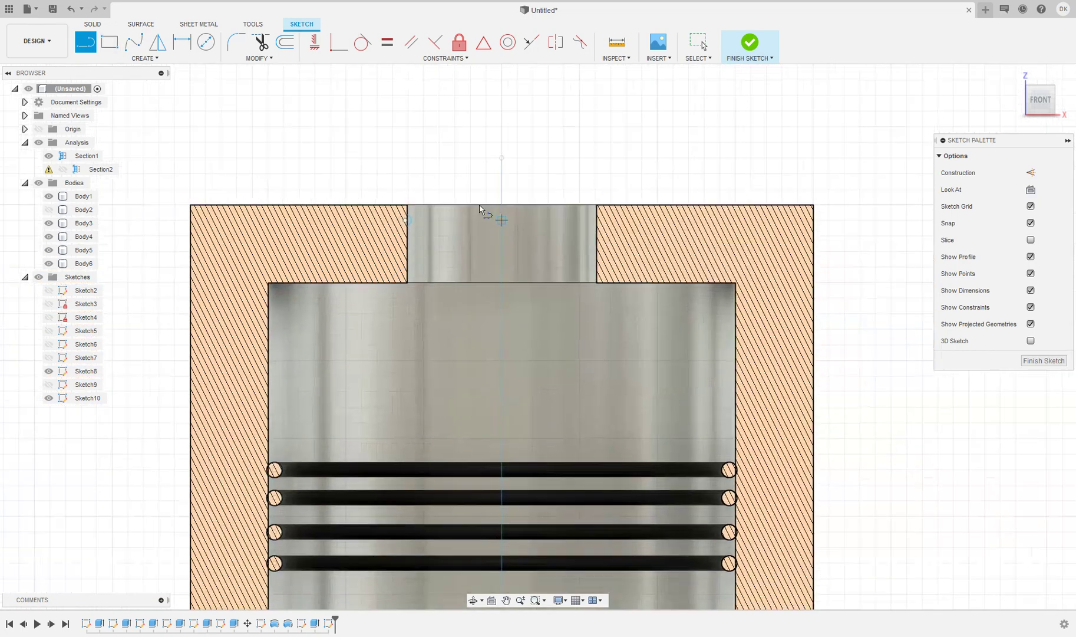
pyautogui.scroll(-3, 411, 257)
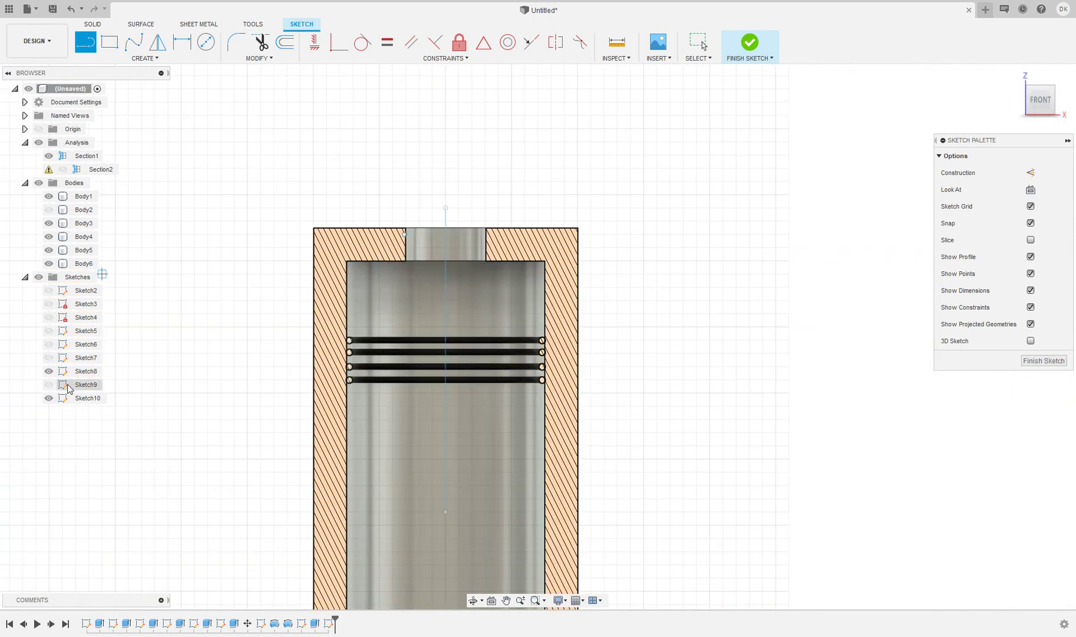
pyautogui.scroll(3, 355, 264)
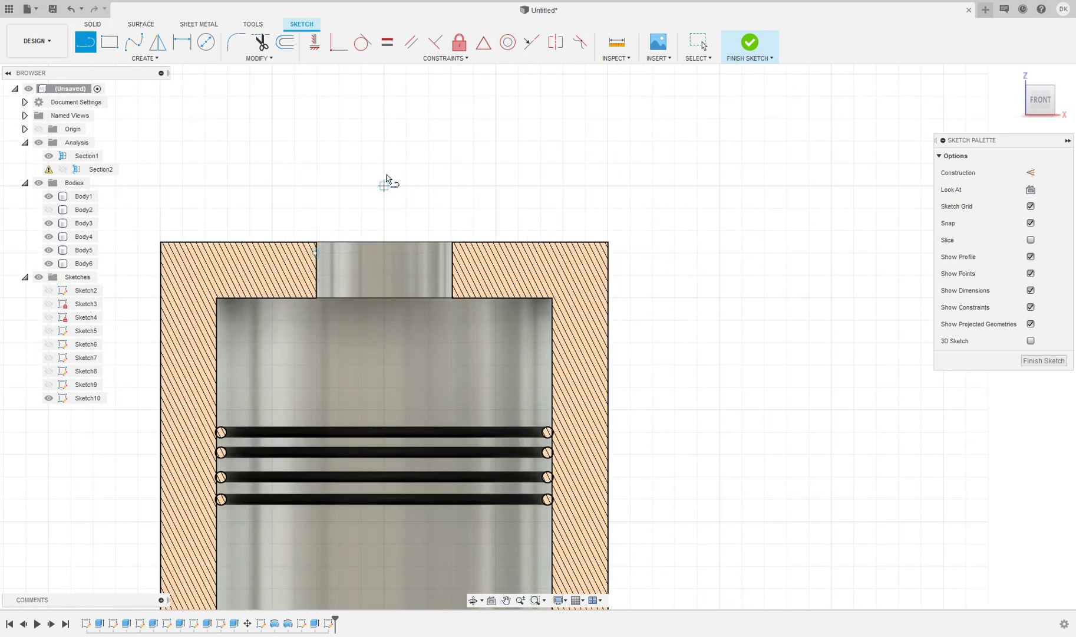
pyautogui.click(385, 164)
pyautogui.click(386, 365)
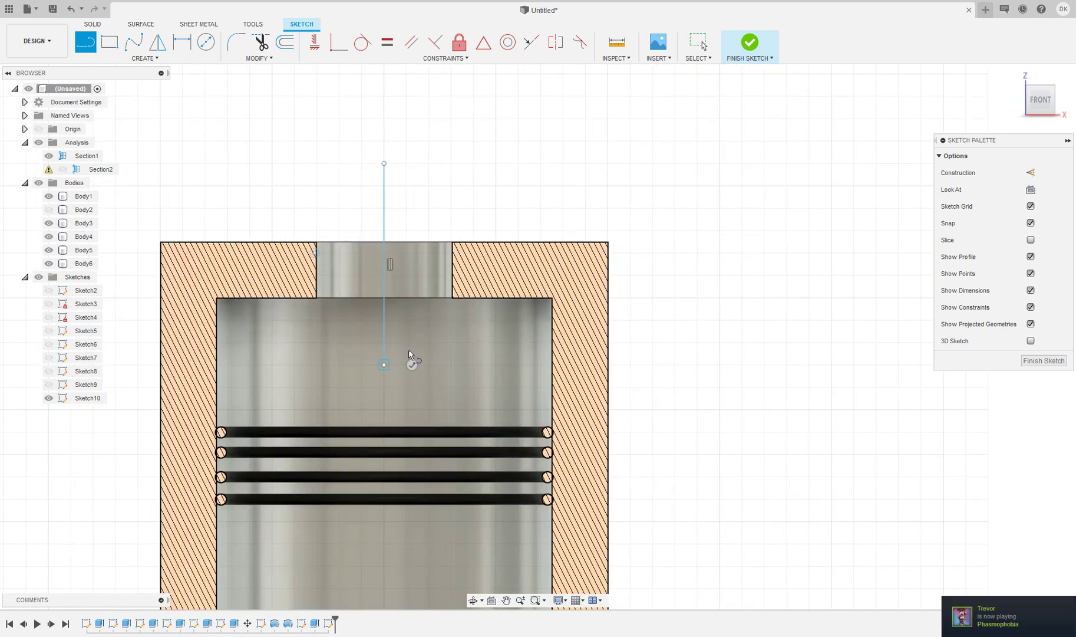
pyautogui.rightClick(420, 350)
pyautogui.press('Escape')
pyautogui.press('Escape')
# Draw a horizontal line about 0.37 in long from the vertical axis line into the end cap's left section, below the circle
pyautogui.scroll(3, 358, 349)
pyautogui.scroll(5, 163, 91)
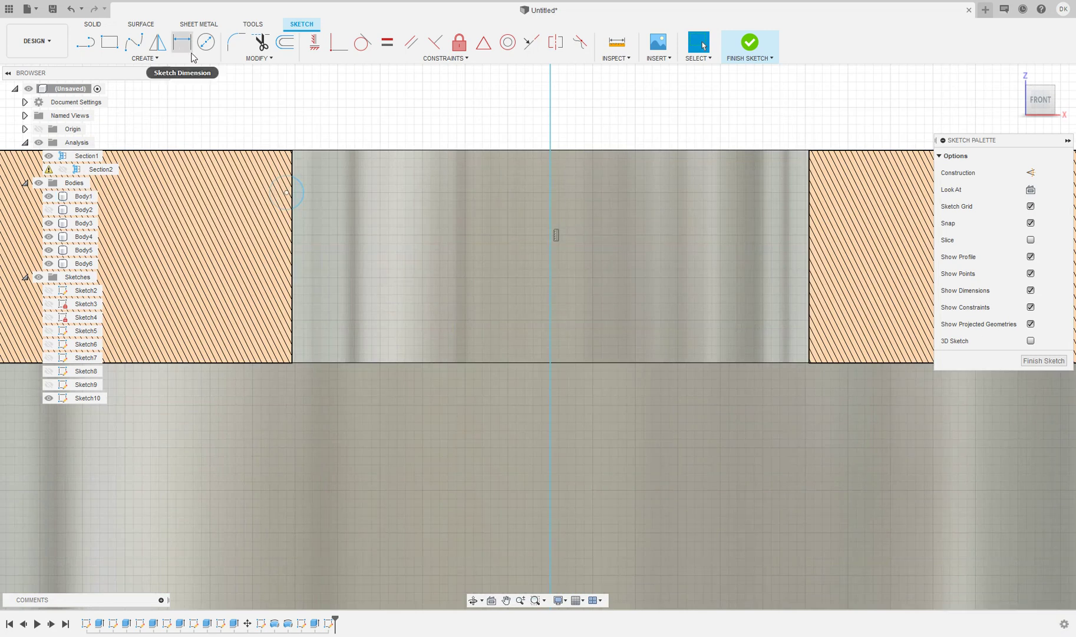
pyautogui.click(85, 42)
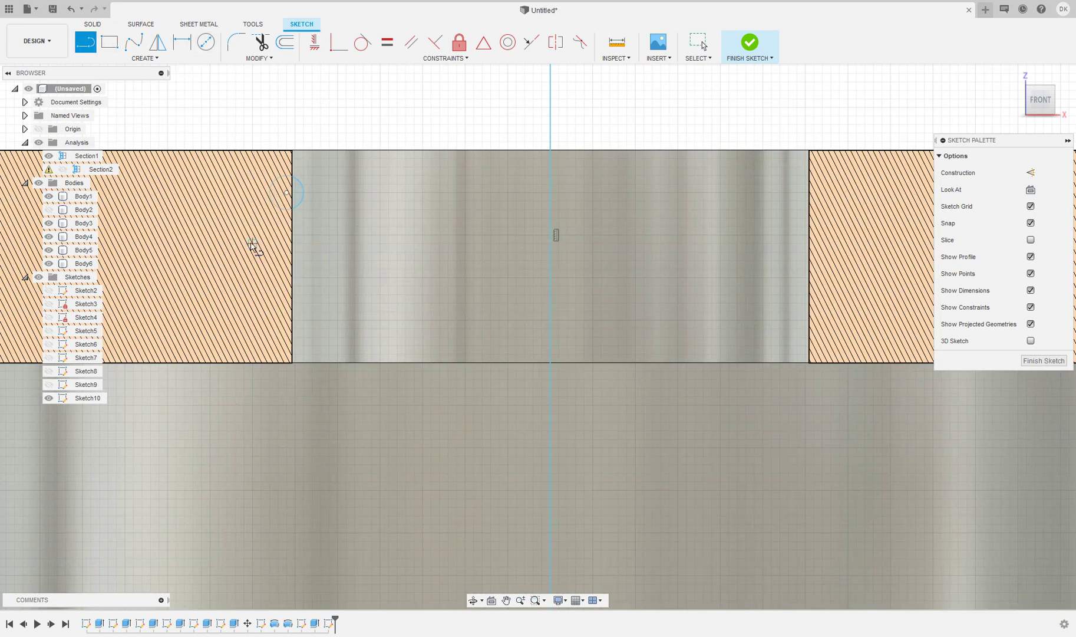
pyautogui.click(550, 244)
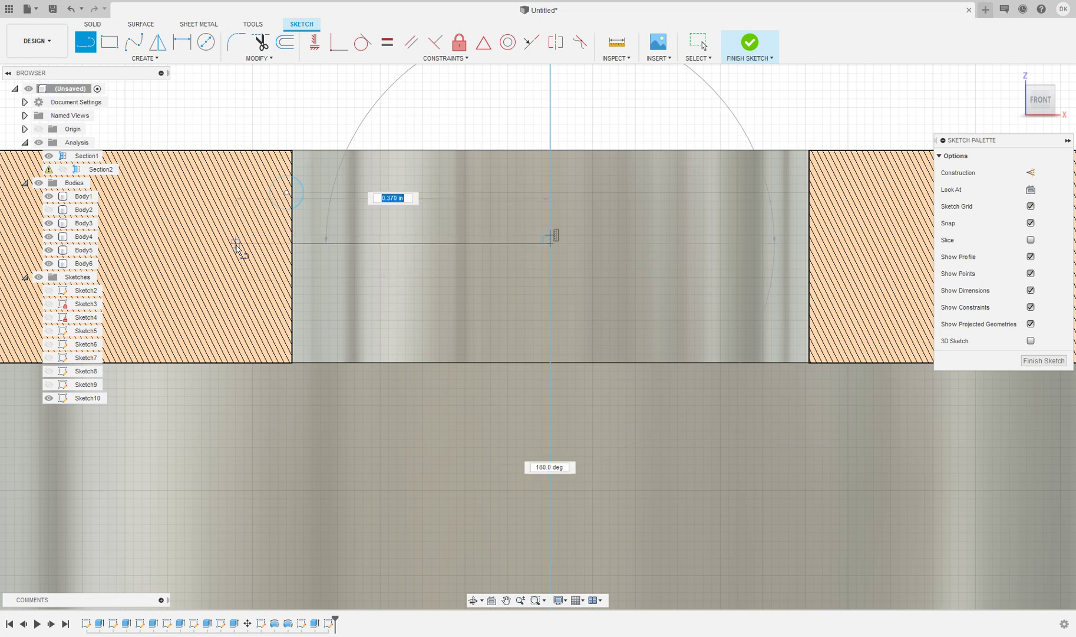
pyautogui.click(236, 243)
pyautogui.rightClick(286, 244)
pyautogui.click(339, 247)
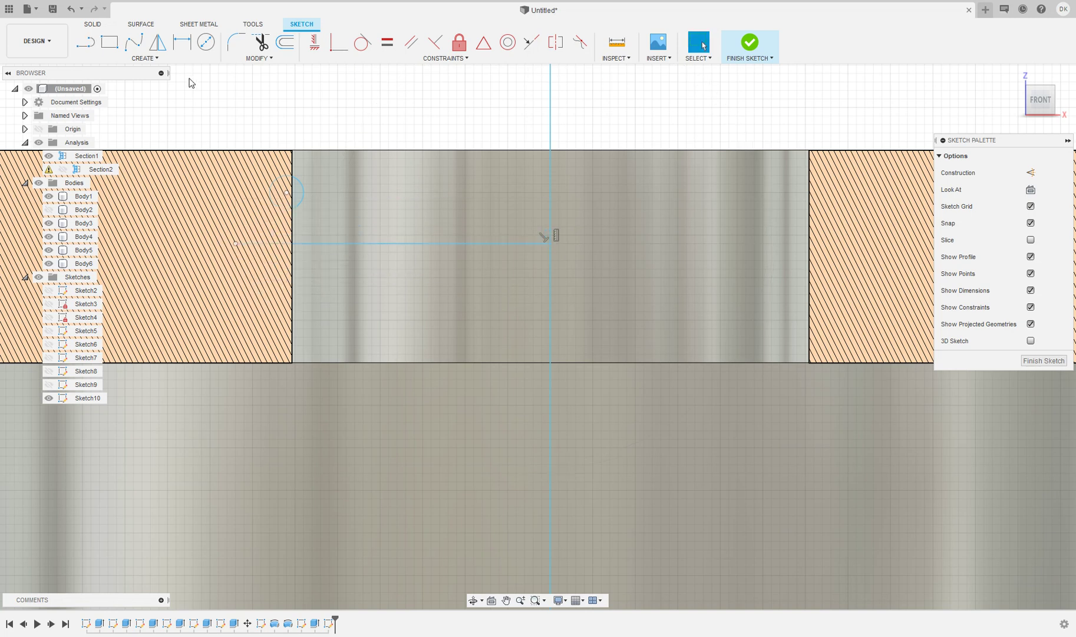
# Mirror the small circle on the rod hole's wall across the horizontal line
pyautogui.click(145, 58)
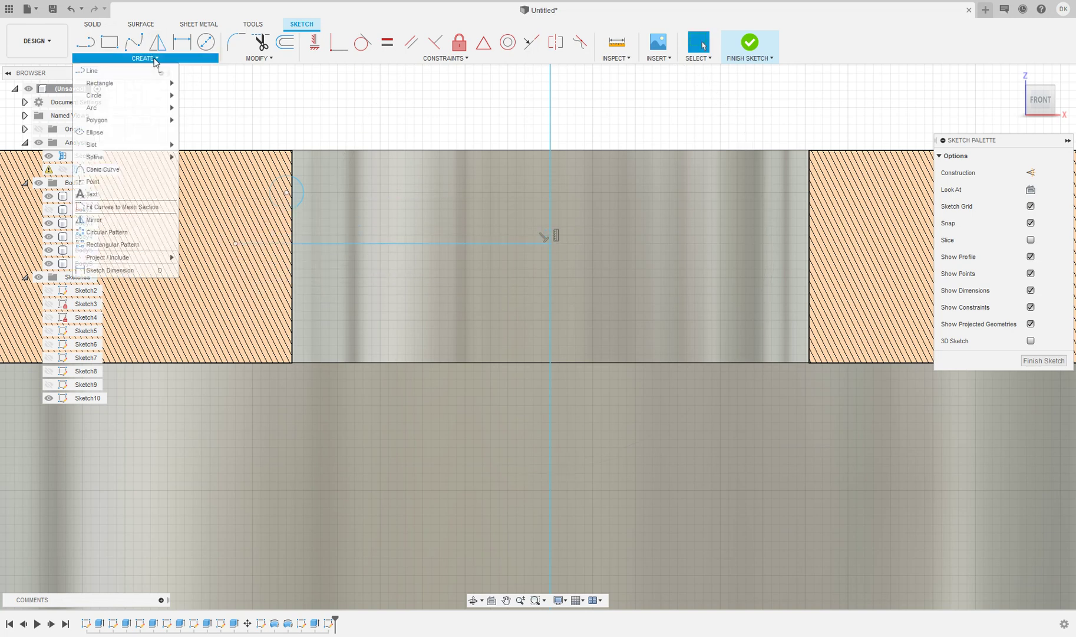
pyautogui.click(95, 219)
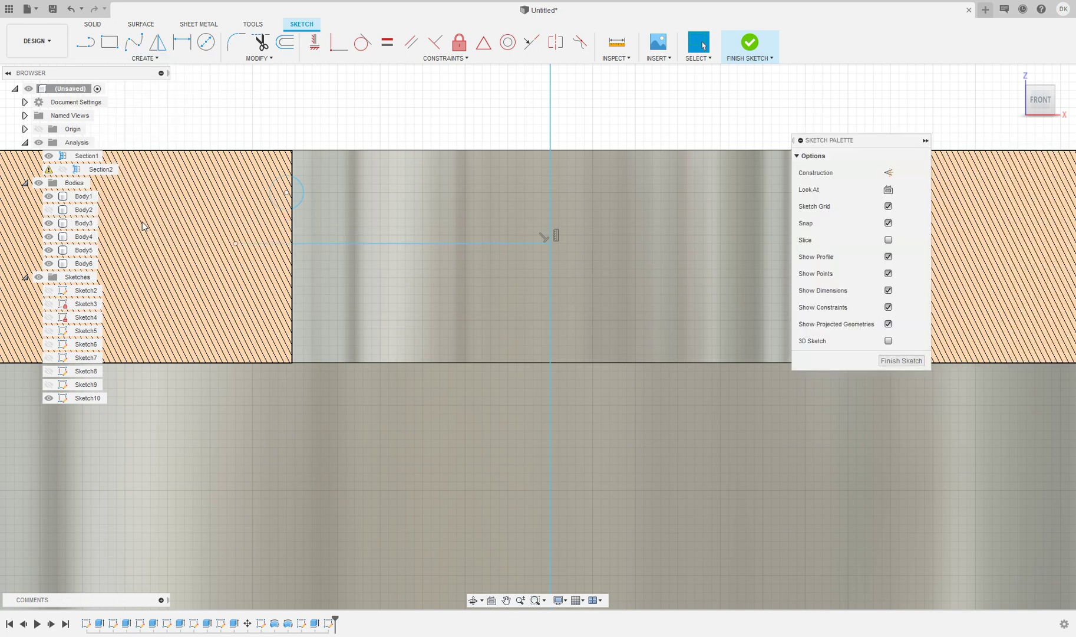
pyautogui.click(298, 182)
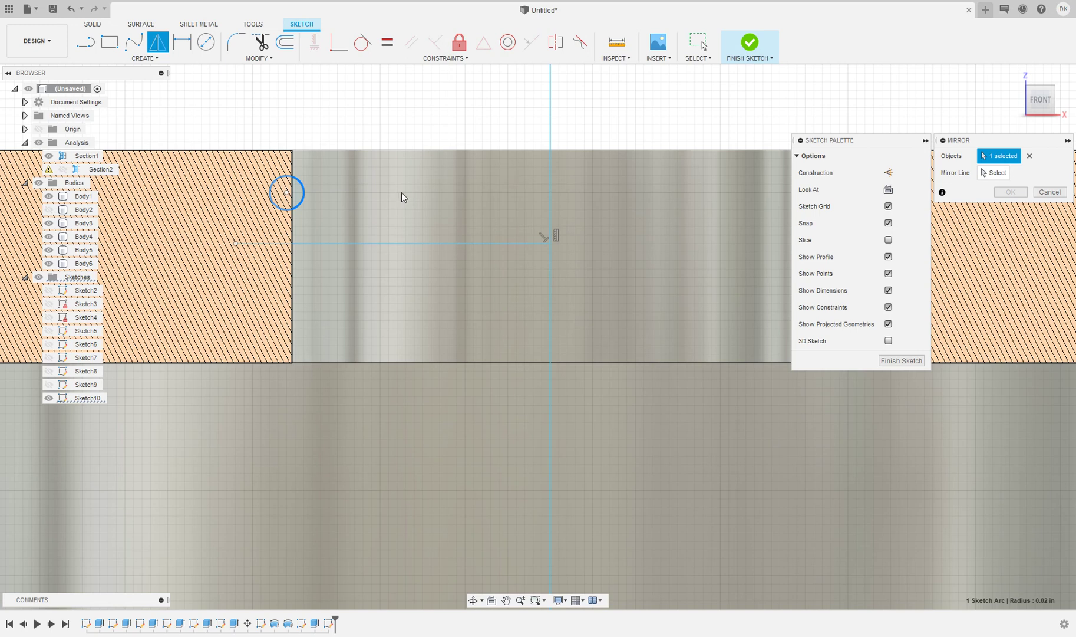
pyautogui.click(994, 172)
pyautogui.scroll(-1, 764, 223)
pyautogui.moveTo(765, 223); pyautogui.dragTo(435, 211, button='middle')
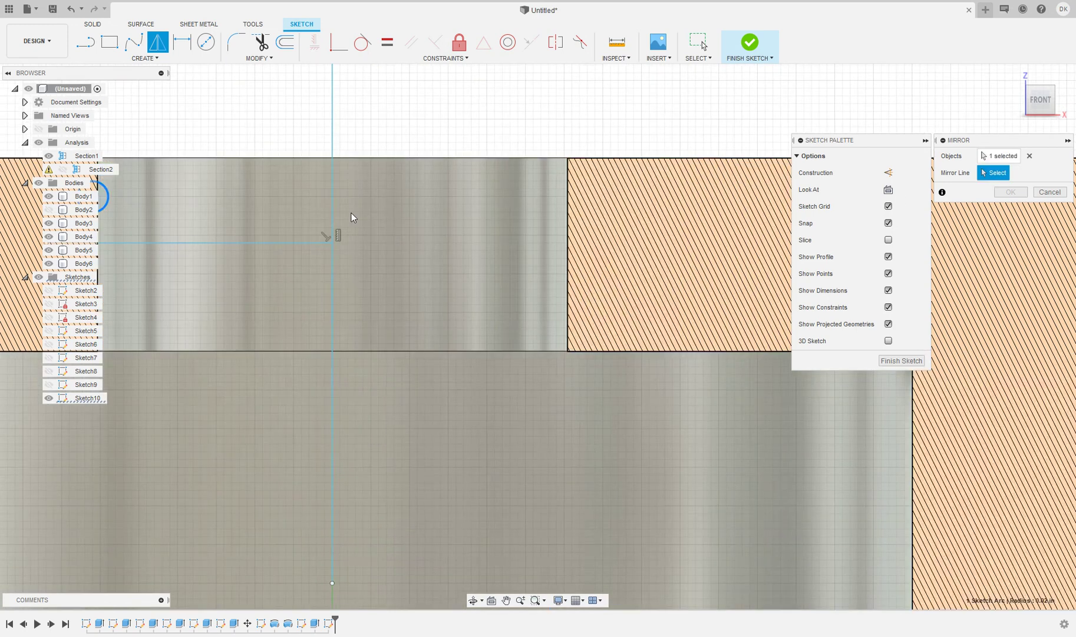
pyautogui.click(332, 207)
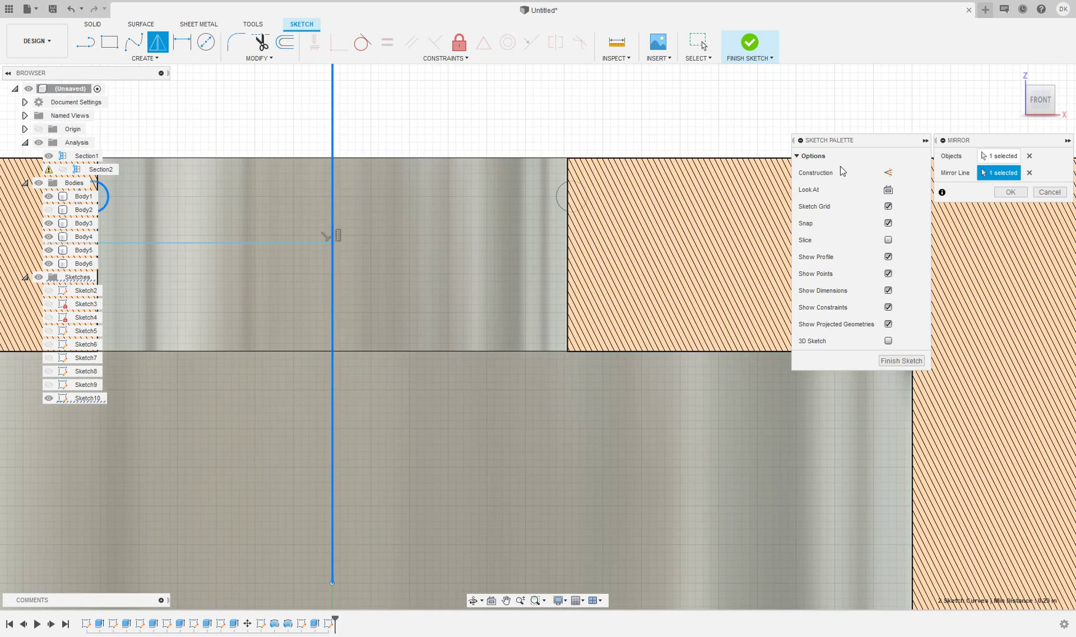
pyautogui.click(1030, 172)
pyautogui.moveTo(519, 293); pyautogui.dragTo(888, 304, button='middle')
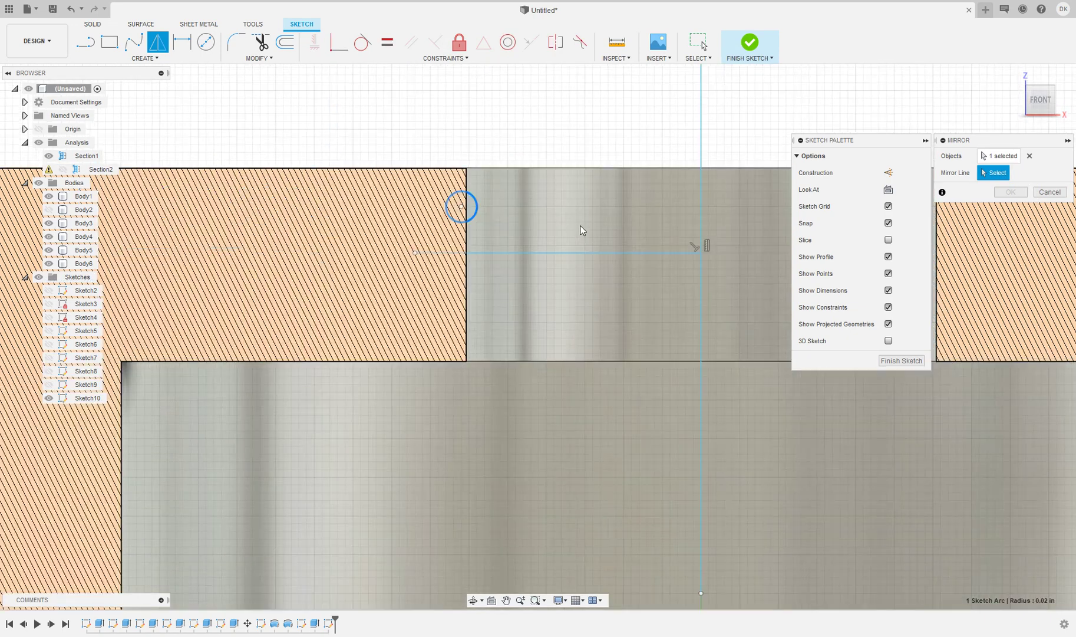
pyautogui.scroll(3, 580, 225)
pyautogui.click(495, 267)
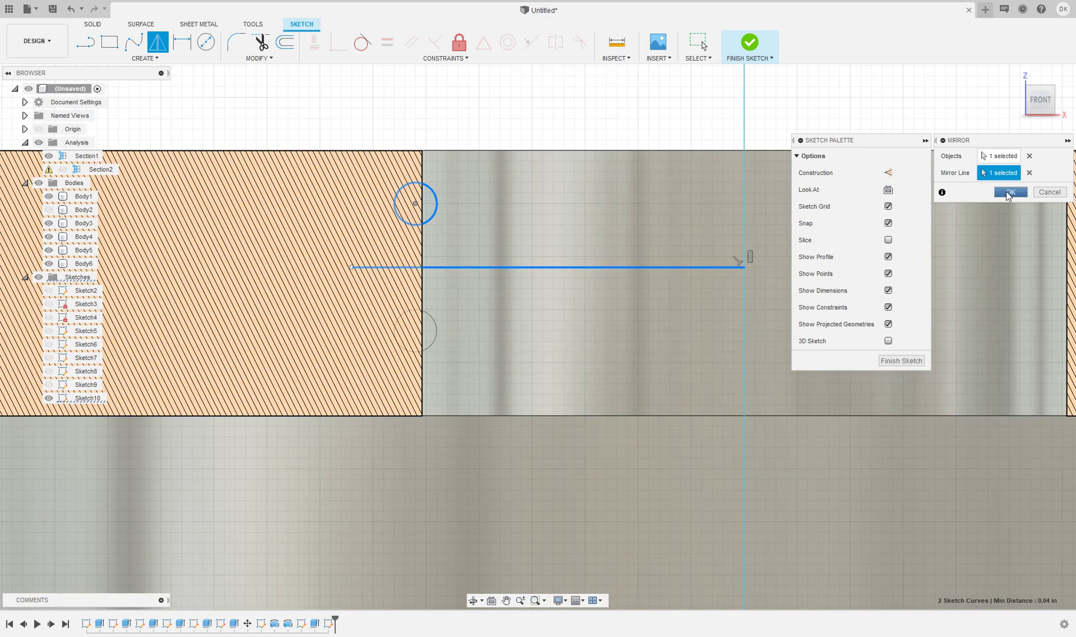
pyautogui.click(1009, 193)
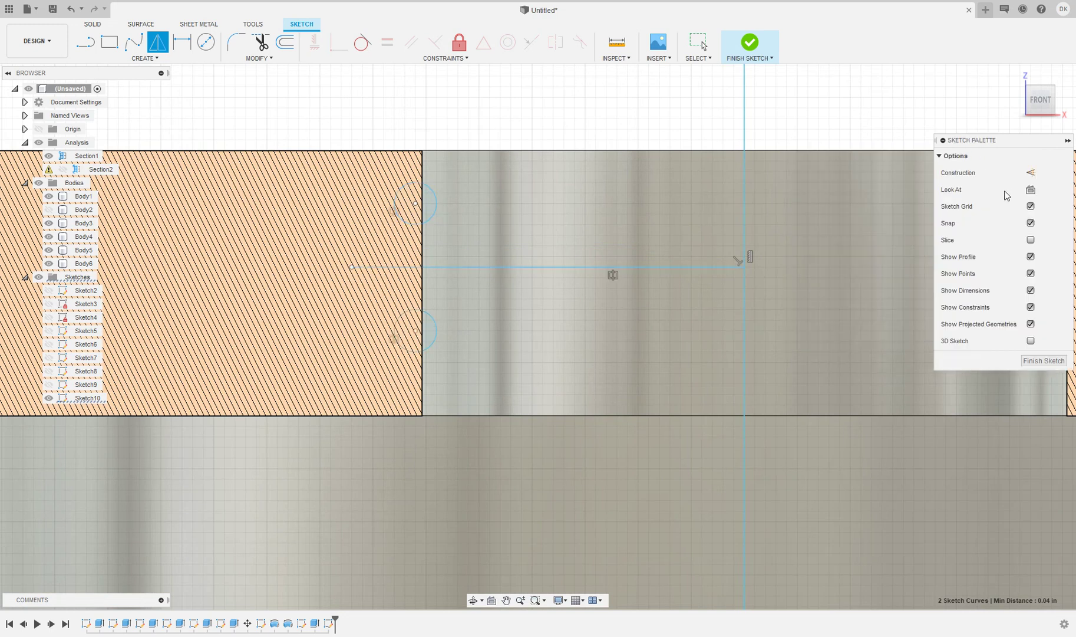
# Finish the sketch and revolve both circles 360 degrees around the vertical axis line as a cut into the rod hole's wall
pyautogui.scroll(-1, 552, 143)
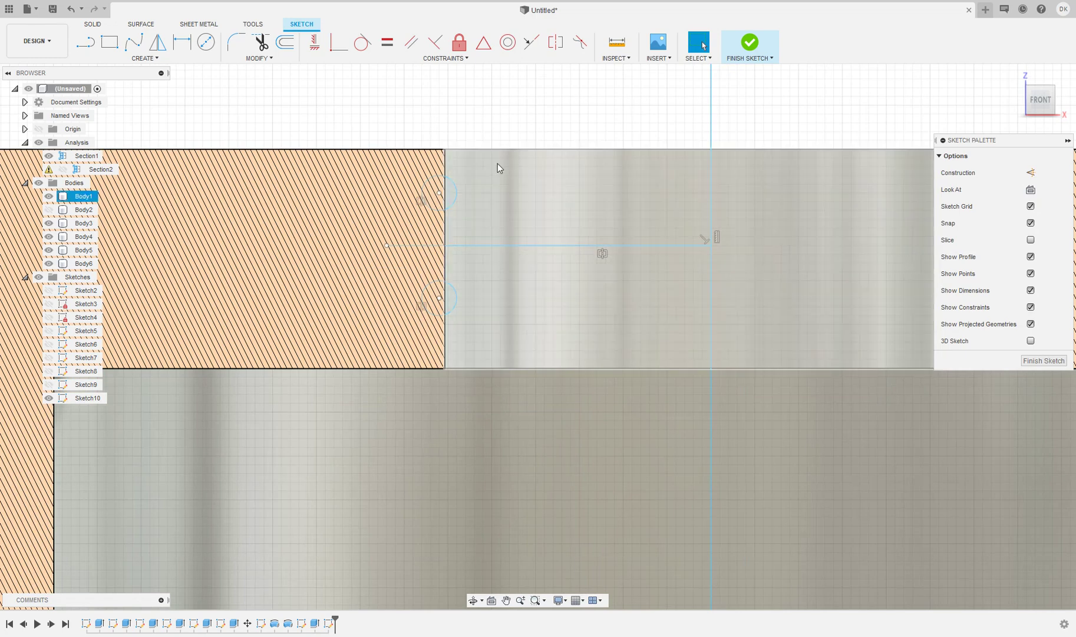
pyautogui.scroll(-3, 498, 165)
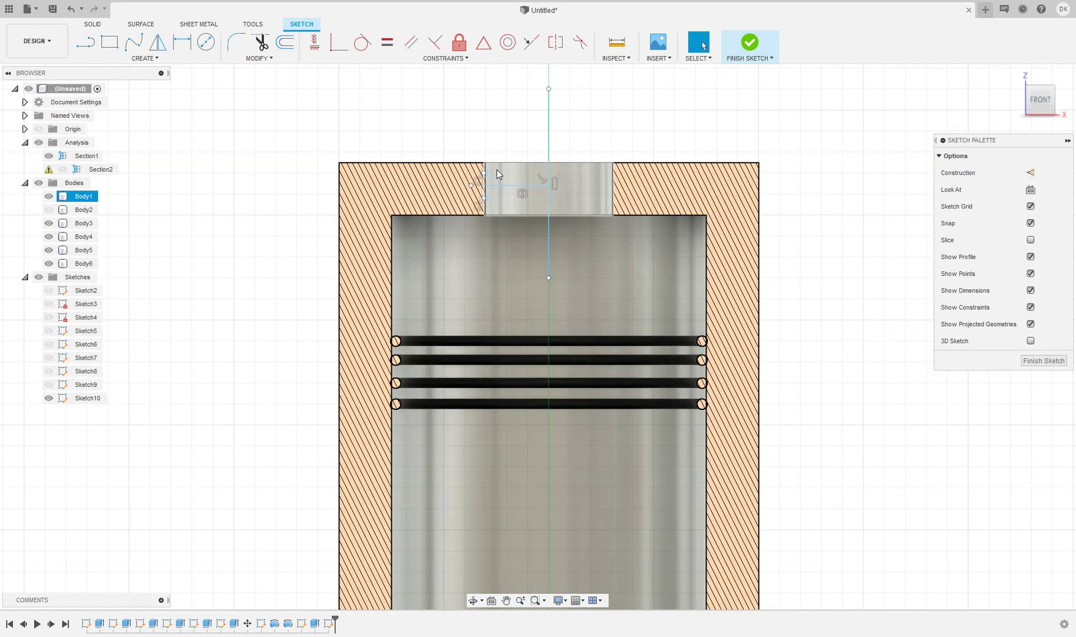
pyautogui.scroll(5, 559, 158)
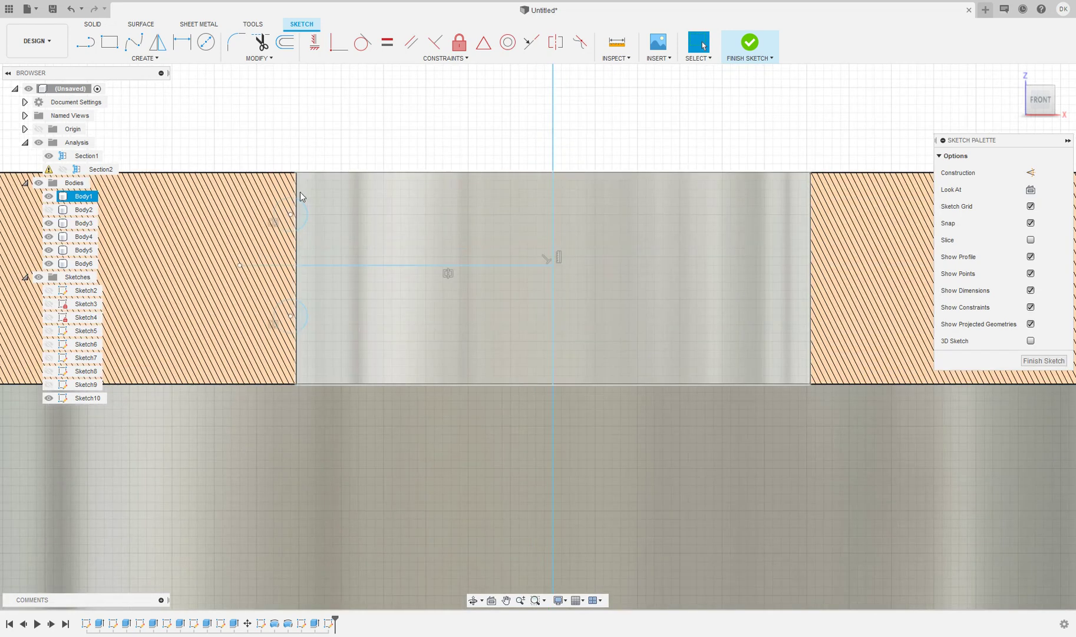
pyautogui.scroll(-1, 343, 184)
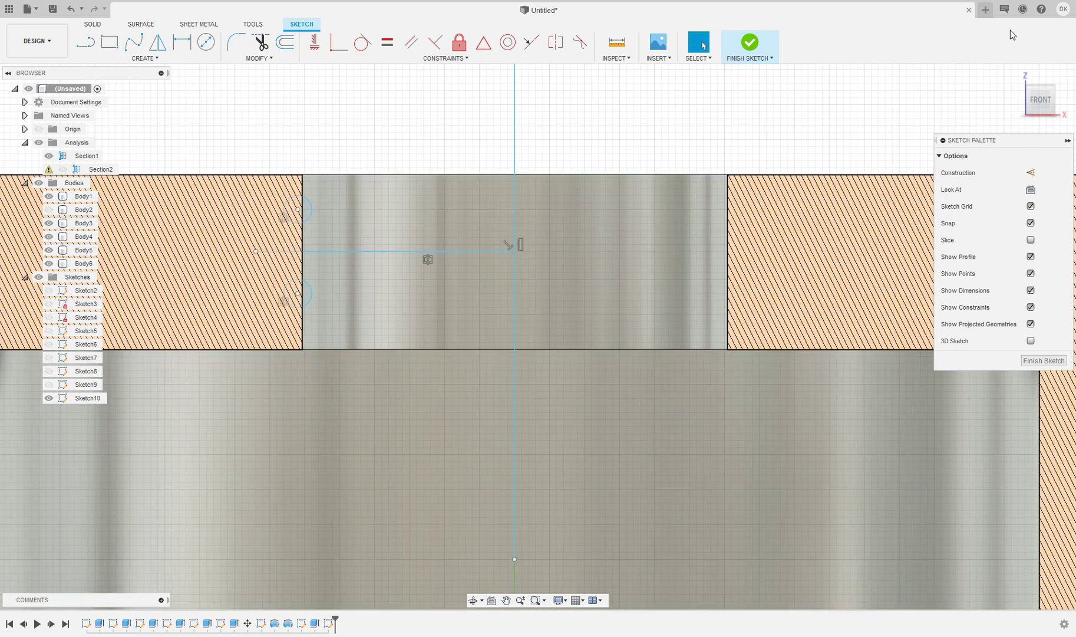
pyautogui.click(749, 42)
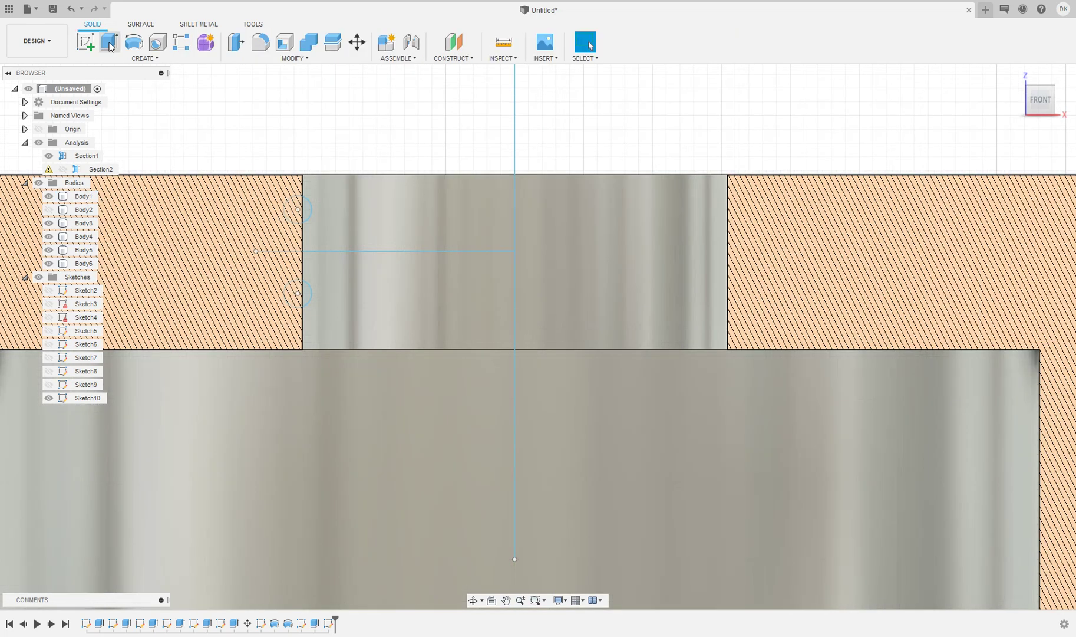
pyautogui.click(134, 42)
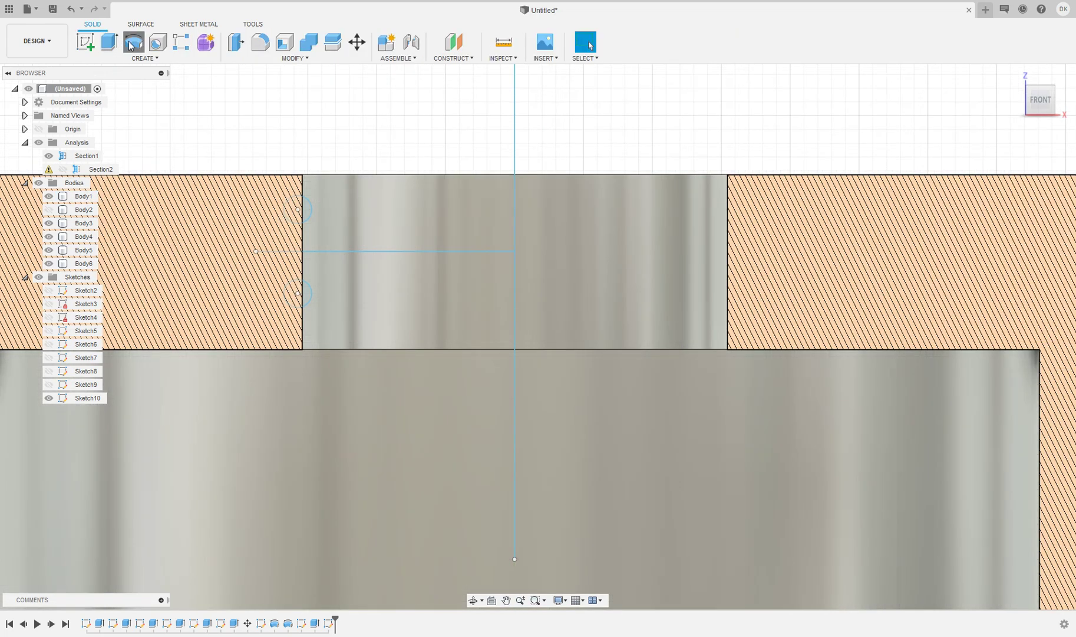
pyautogui.click(298, 209)
pyautogui.click(297, 293)
pyautogui.click(1009, 173)
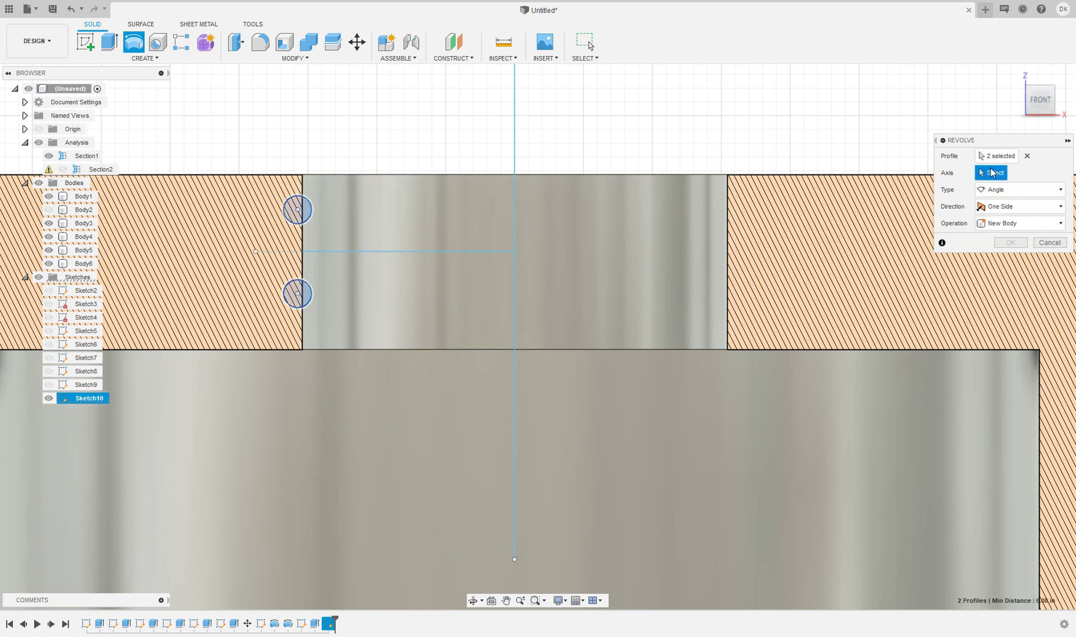
pyautogui.click(515, 175)
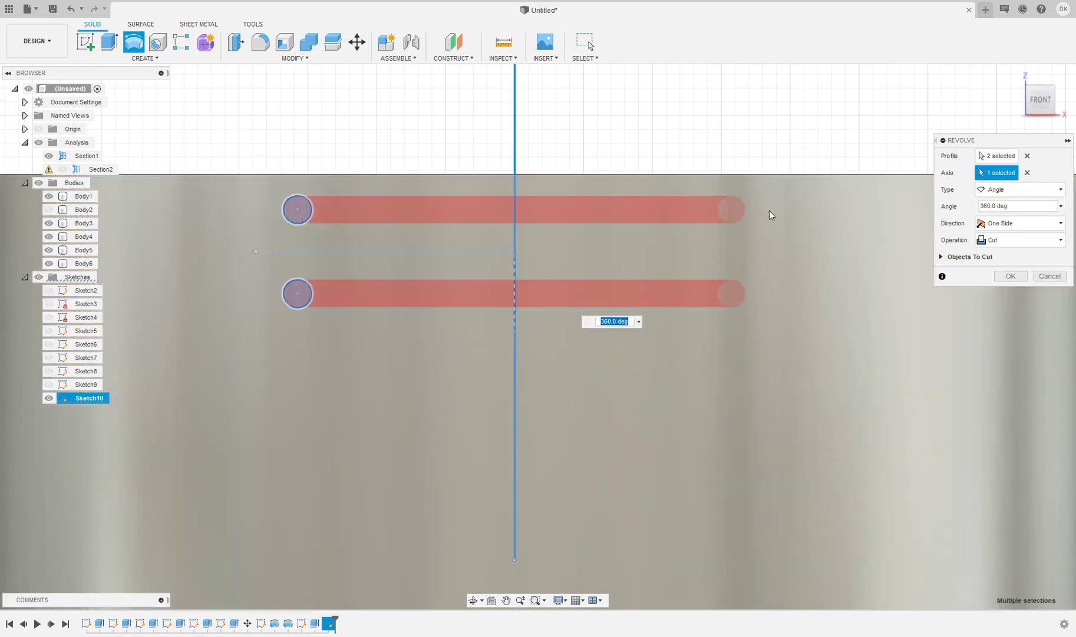
pyautogui.click(1010, 276)
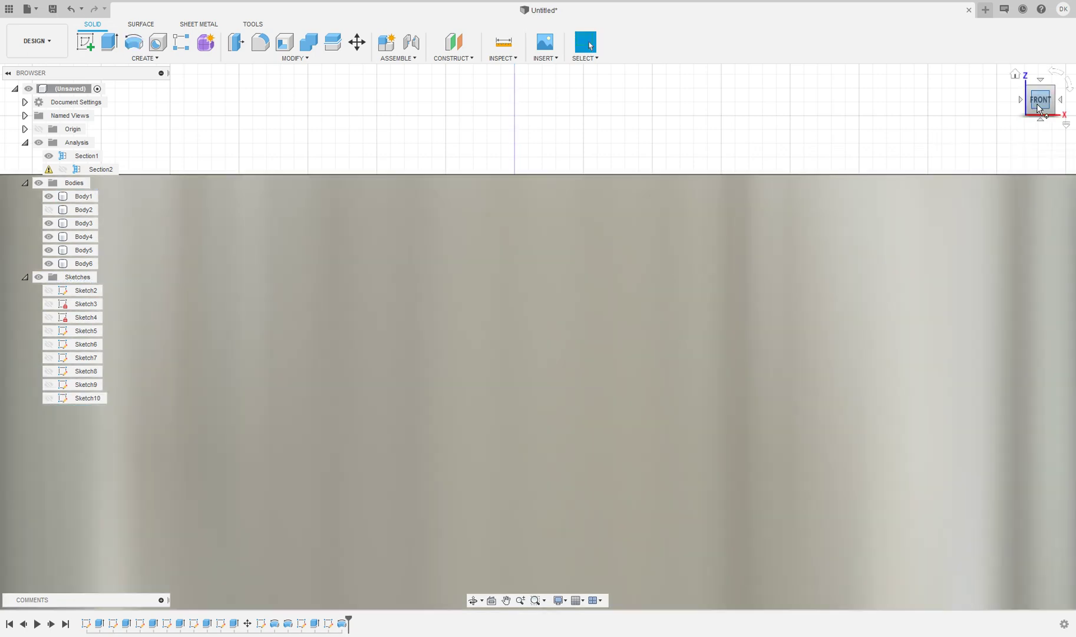
# Redisplay the Section1 analysis cut and examine the two O-ring grooves in the end cap's rod hole from above the front
pyautogui.moveTo(1040, 106); pyautogui.dragTo(1022, 155)
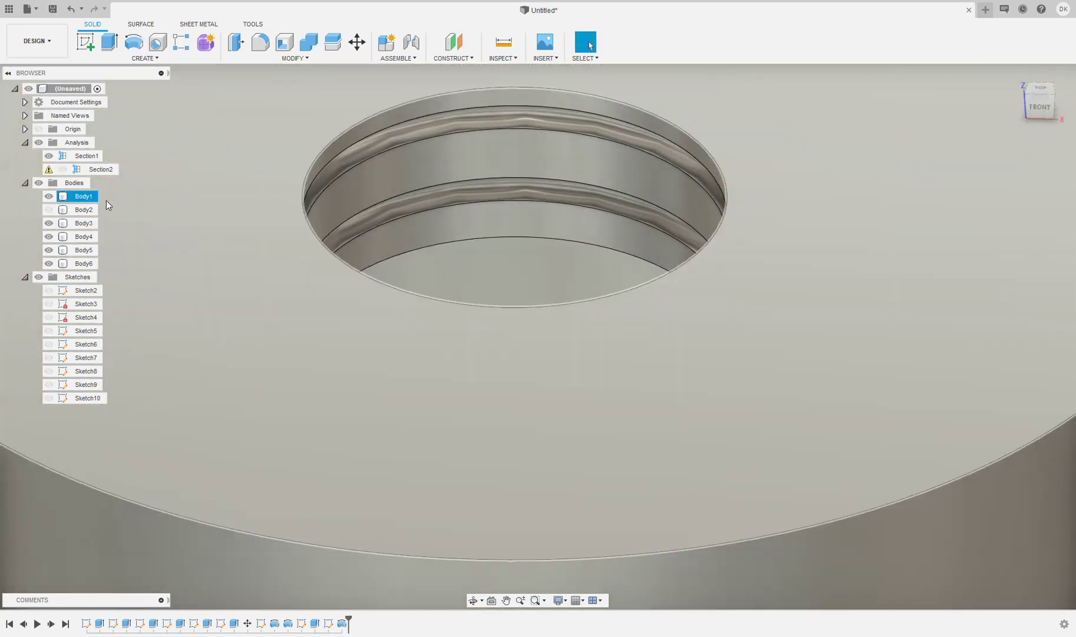
pyautogui.click(56, 161)
pyautogui.click(49, 155)
pyautogui.click(83, 196)
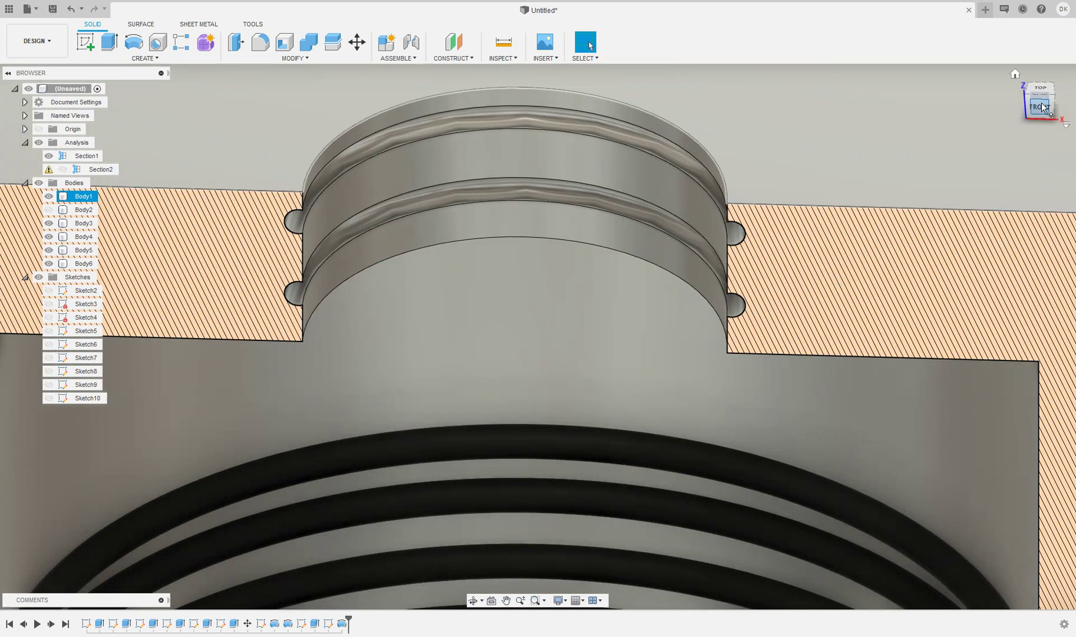
pyautogui.click(1040, 107)
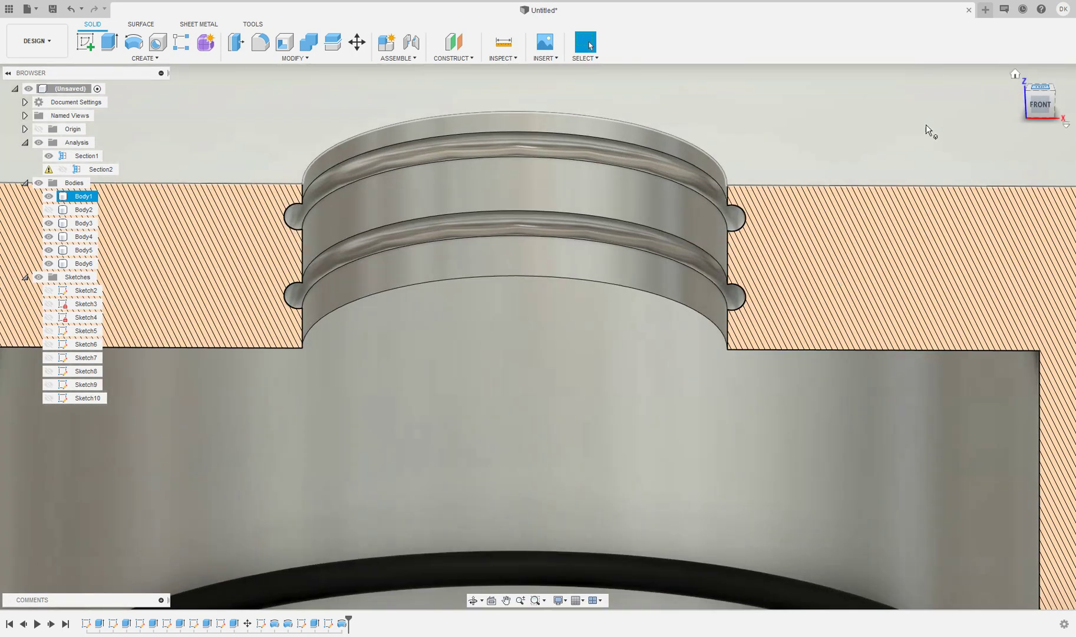
# Show Sketch10 and revolve both circles 360 degrees around the vertical axis line as new bodies
pyautogui.click(49, 398)
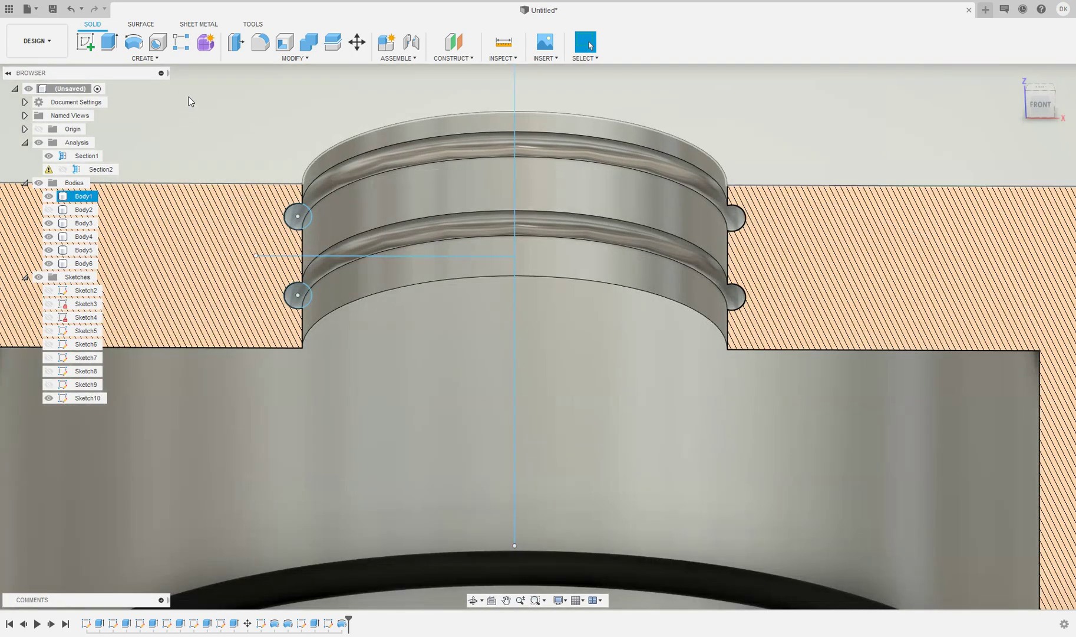
pyautogui.write('srev')
pyautogui.press('Return')
pyautogui.click(300, 217)
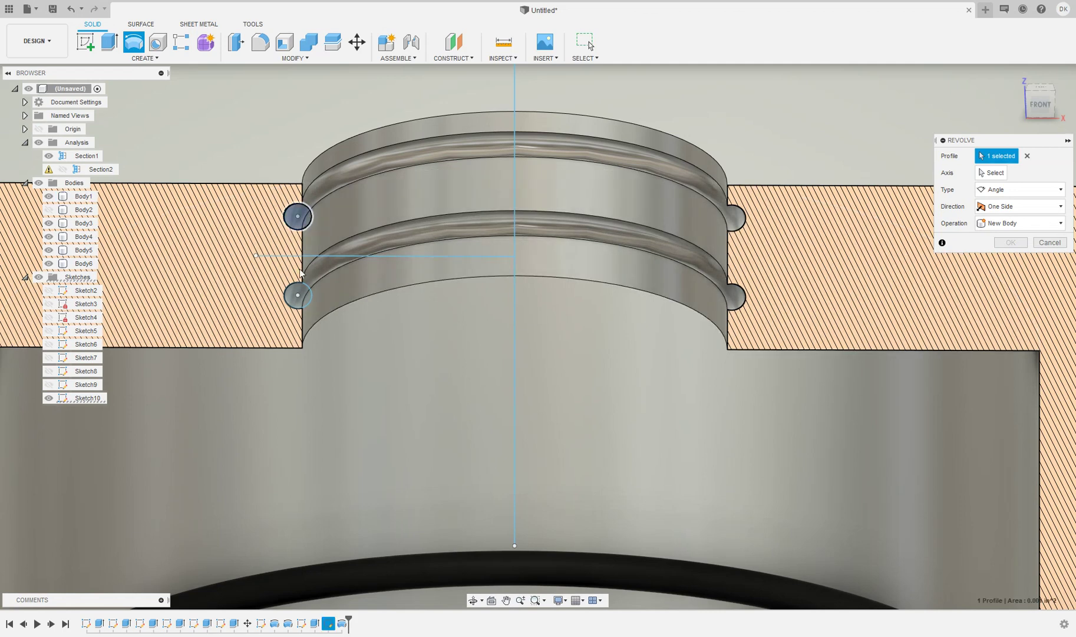
pyautogui.click(299, 294)
pyautogui.click(990, 172)
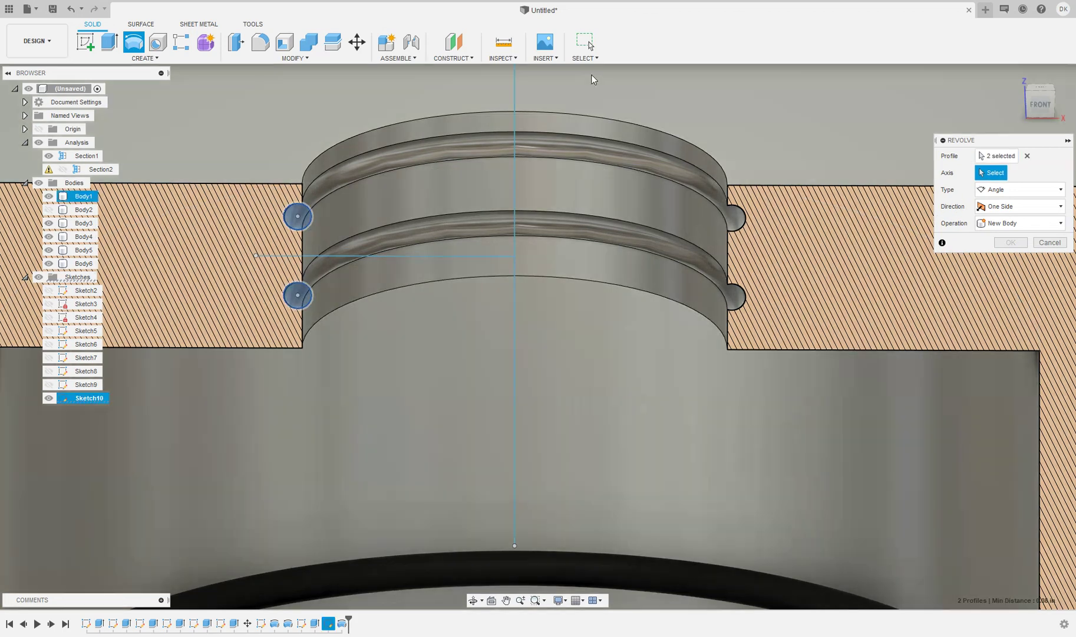
pyautogui.click(510, 108)
pyautogui.click(1018, 240)
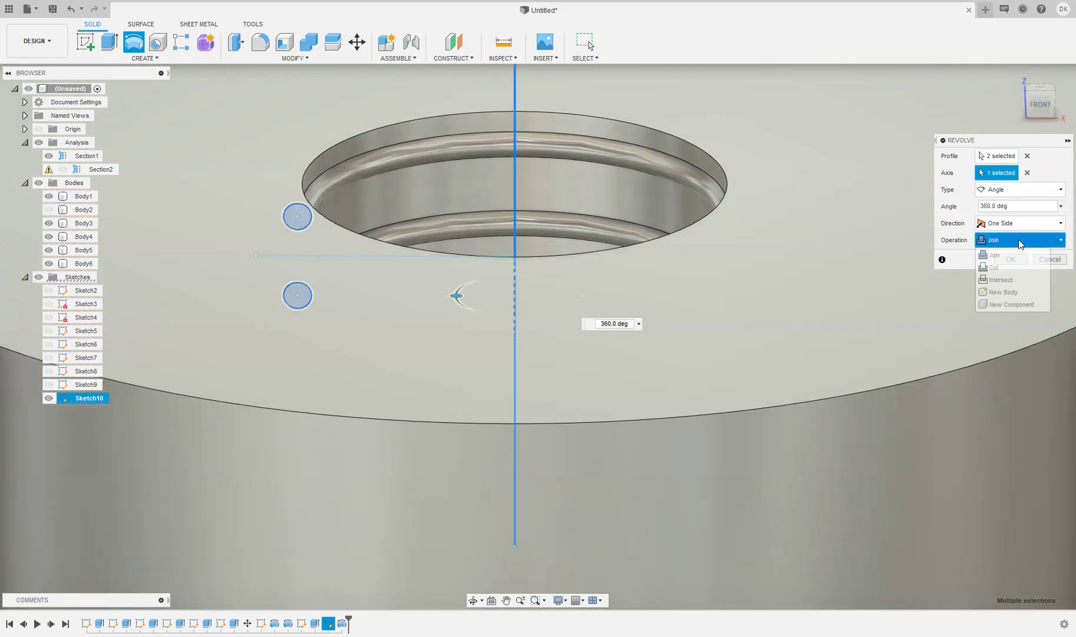
pyautogui.click(1022, 292)
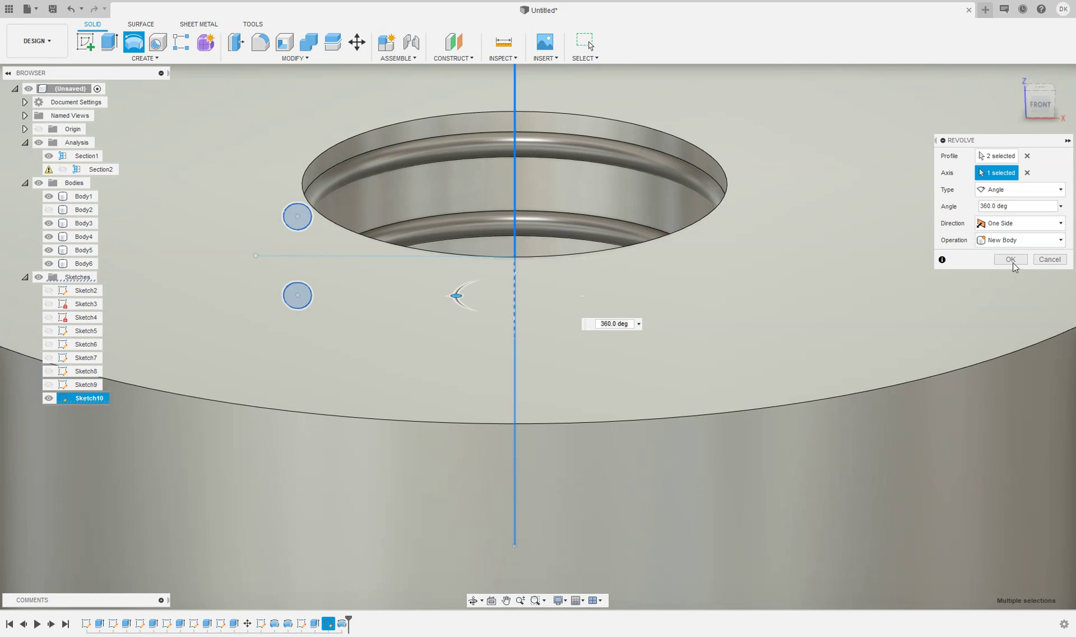
pyautogui.click(1010, 259)
# Apply the Rubber, Black physical material to the two new O-ring bodies in the rod hole
pyautogui.scroll(-2, 440, 185)
pyautogui.click(360, 131)
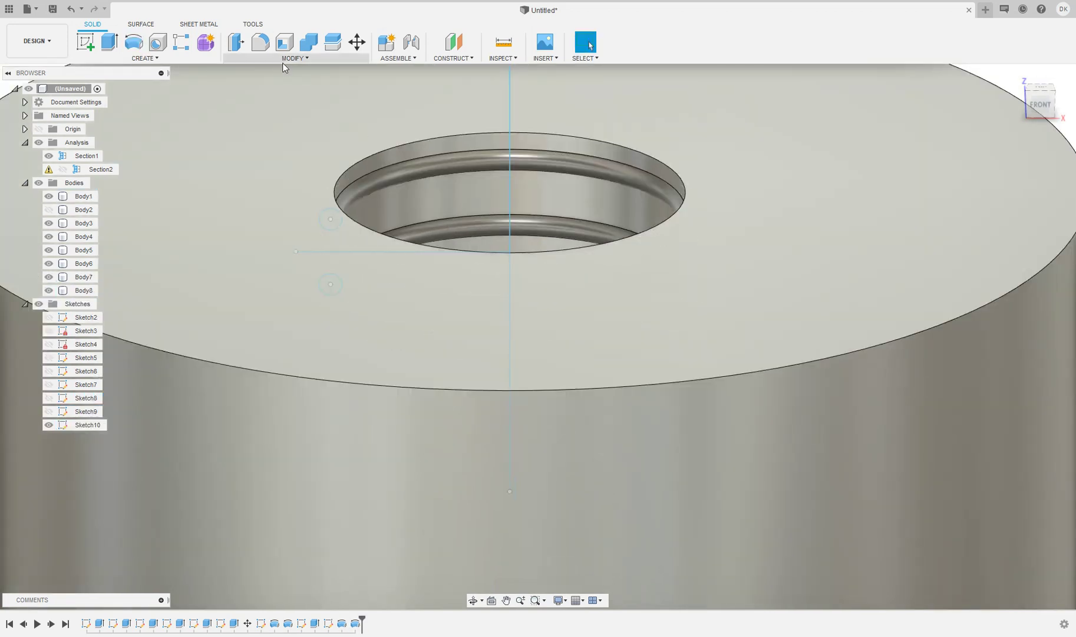
pyautogui.click(295, 57)
pyautogui.click(313, 255)
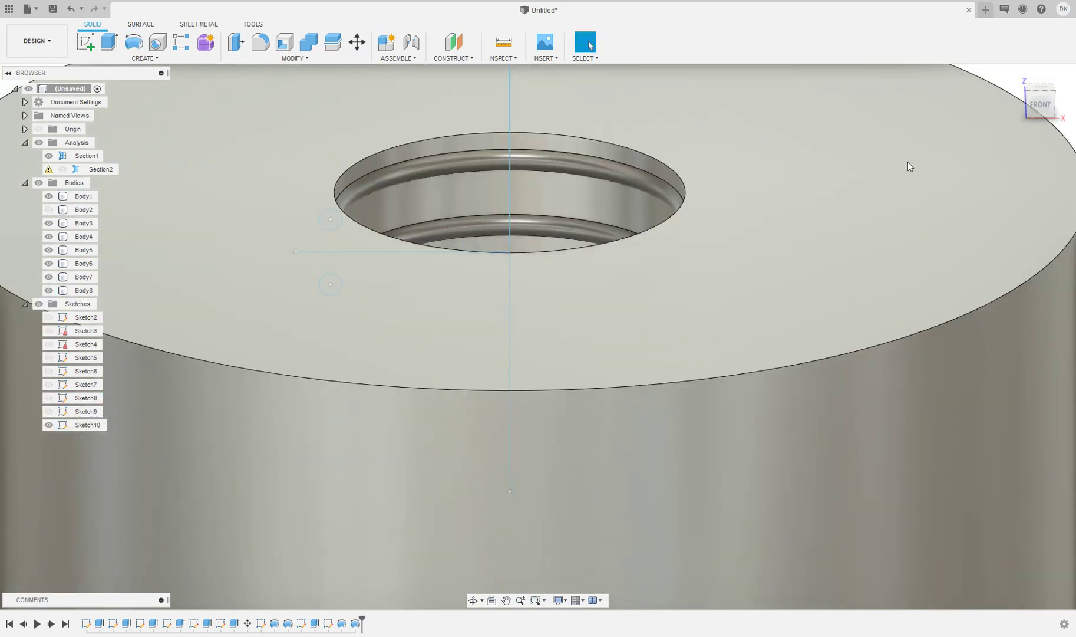
pyautogui.moveTo(946, 183); pyautogui.dragTo(542, 169)
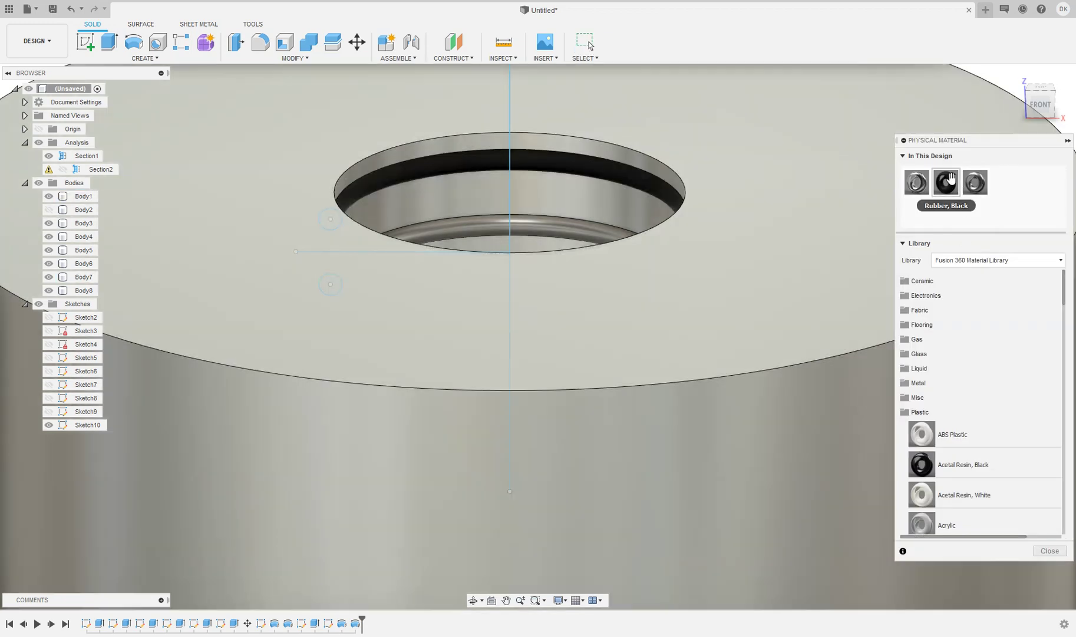
pyautogui.scroll(-2, 493, 270)
pyautogui.scroll(-4, 531, 283)
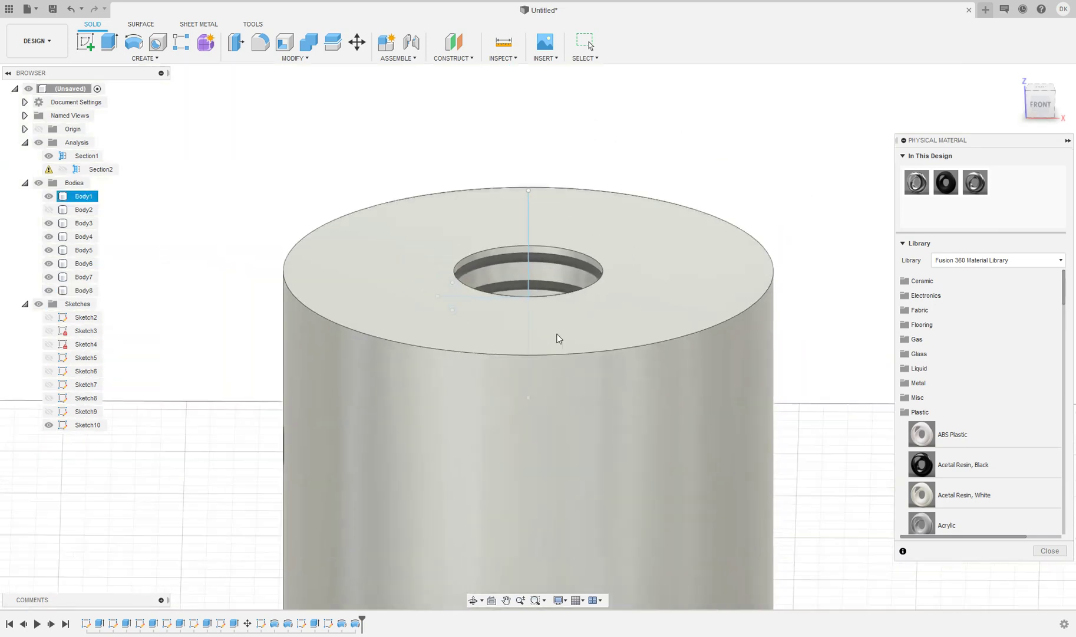
pyautogui.scroll(-1, 559, 338)
pyautogui.click(1050, 550)
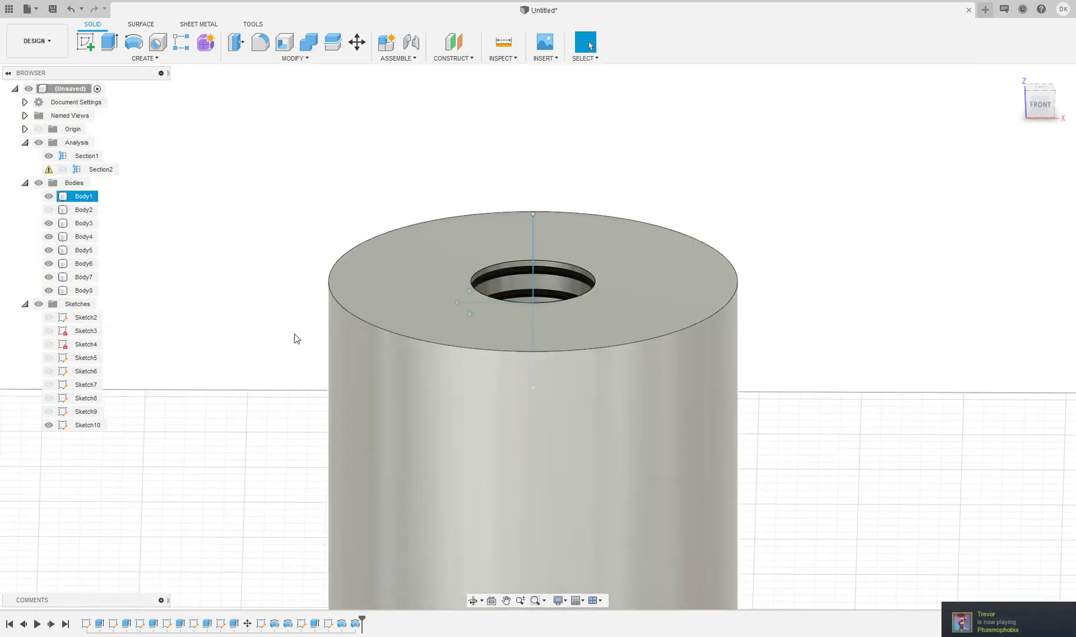
# Turn on the Section2 analysis in place of Section1
pyautogui.click(297, 339)
pyautogui.click(63, 169)
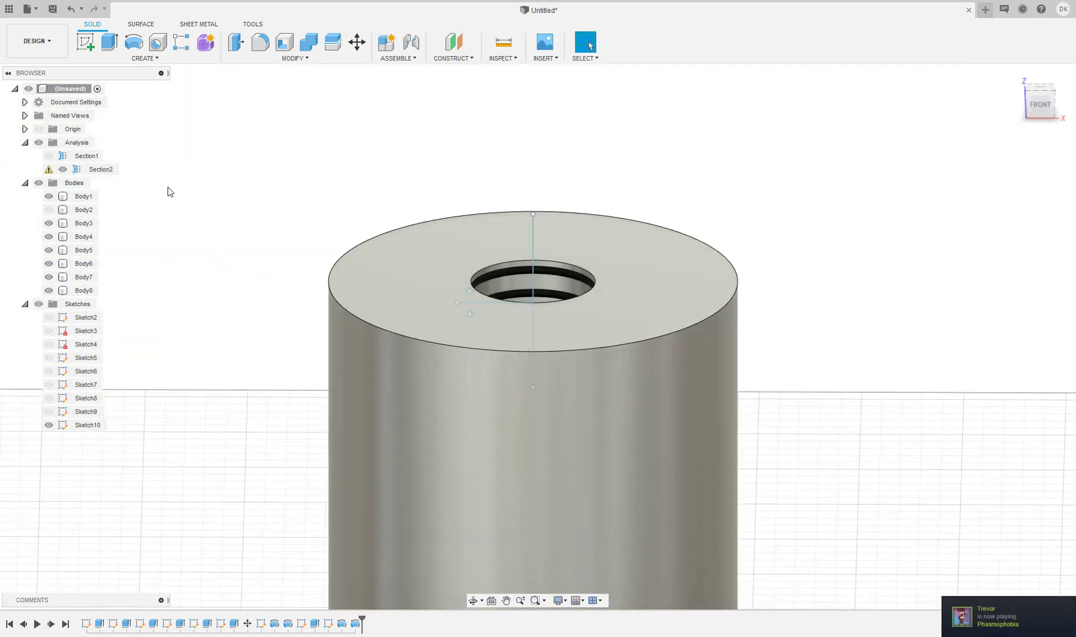
# Switch the cut from the Section2 analysis to Section1 and inspect the O-rings seated in the end cap's rod hole
pyautogui.click(49, 156)
pyautogui.scroll(3, 696, 265)
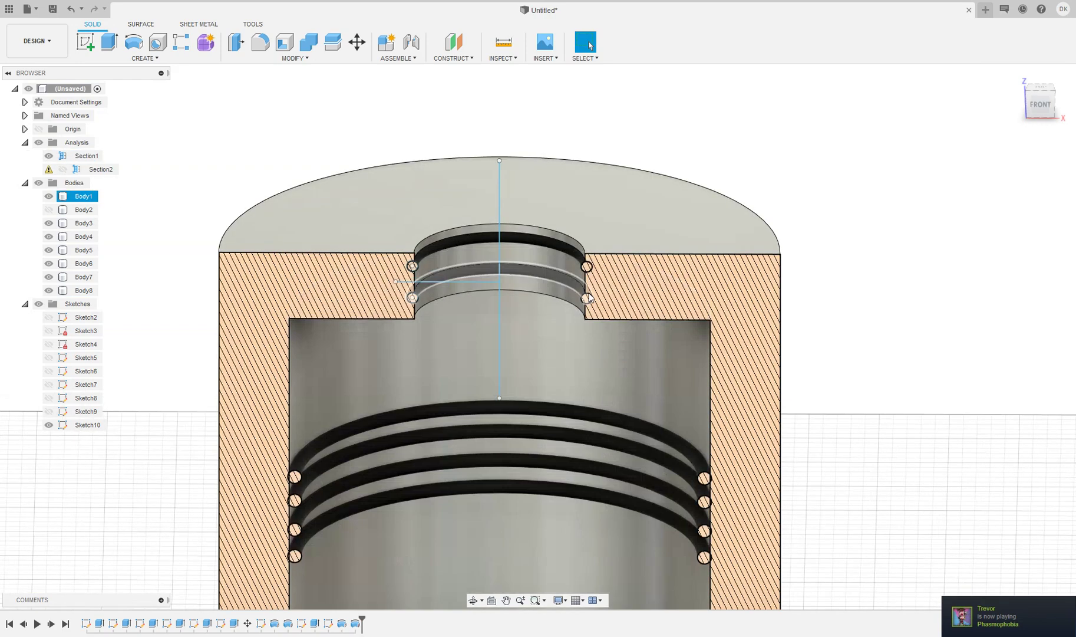
pyautogui.scroll(2, 709, 213)
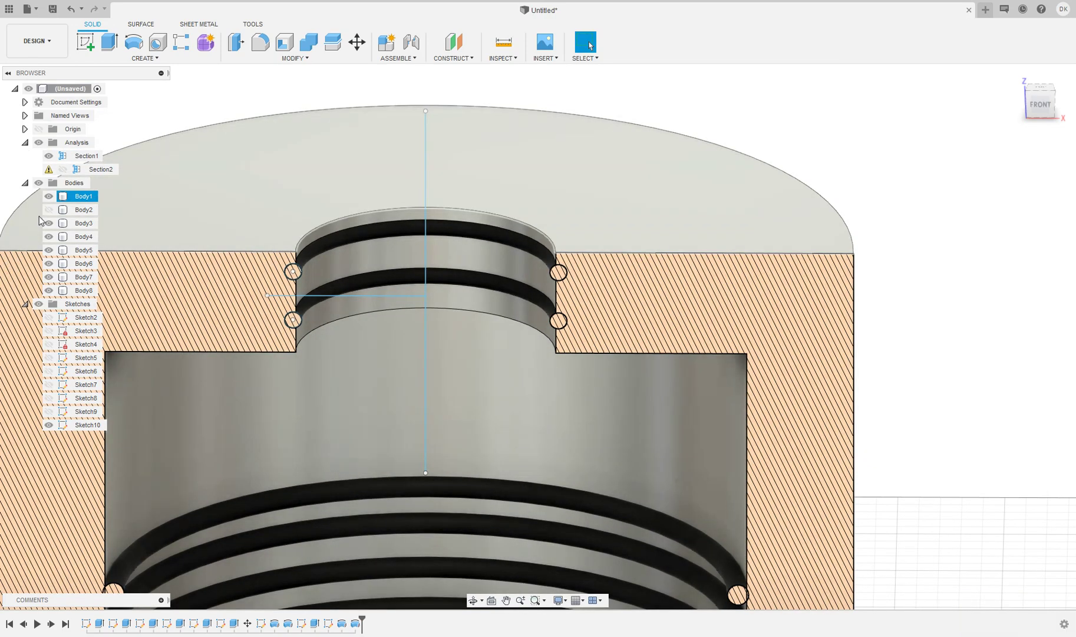
# Show the piston body, Body2, and inspect how its head and rod fit inside the sectioned cylinder
pyautogui.click(49, 209)
pyautogui.scroll(-4, 401, 358)
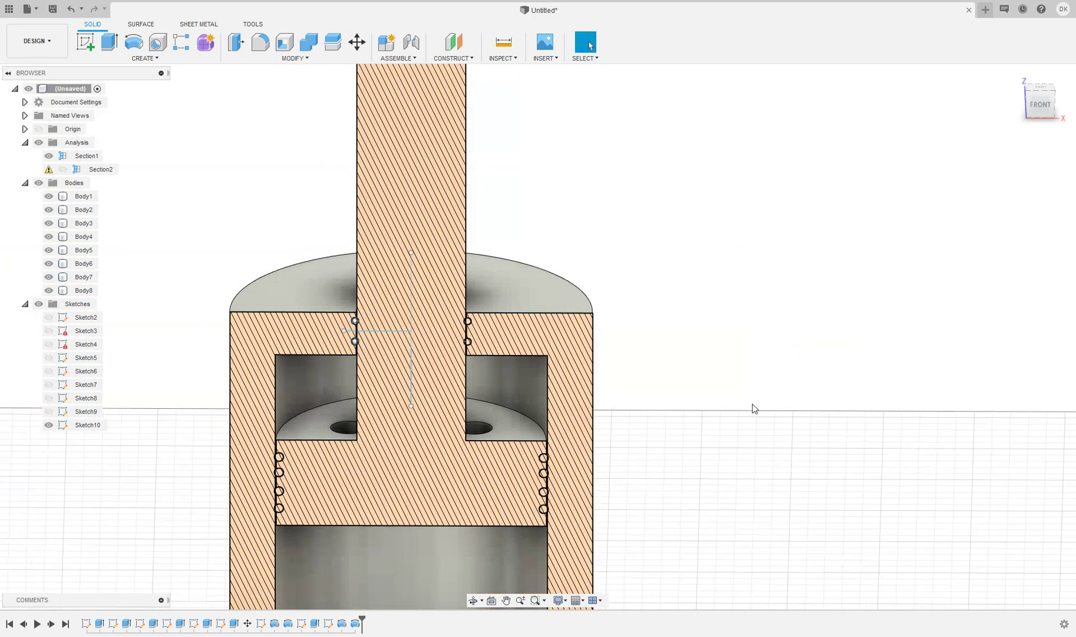
pyautogui.scroll(-3, 661, 310)
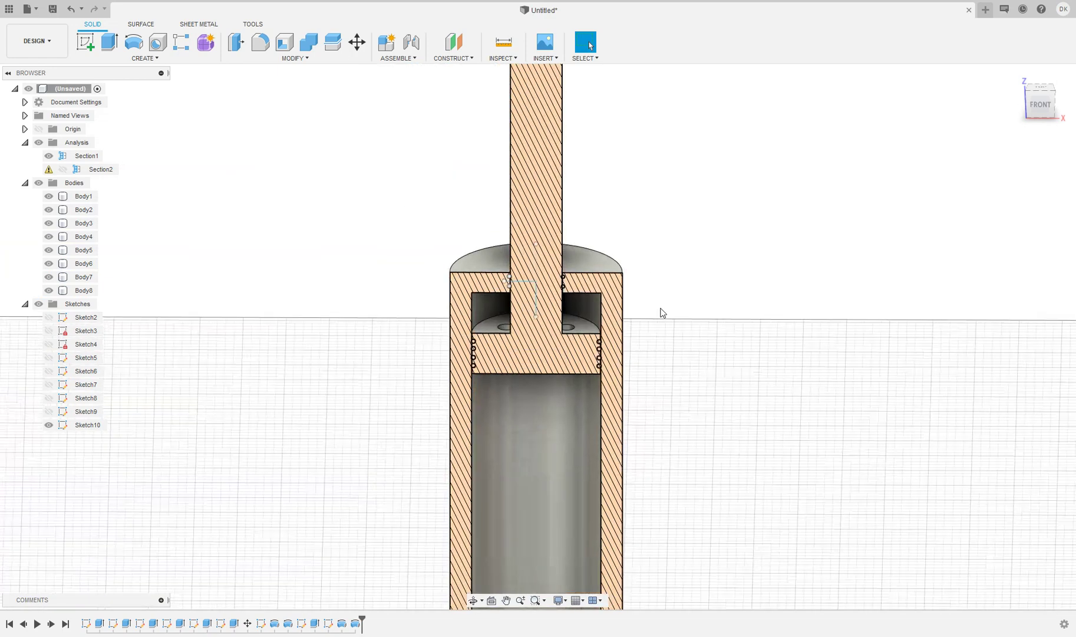
pyautogui.scroll(-2, 654, 313)
pyautogui.click(613, 506)
pyautogui.scroll(5, 612, 236)
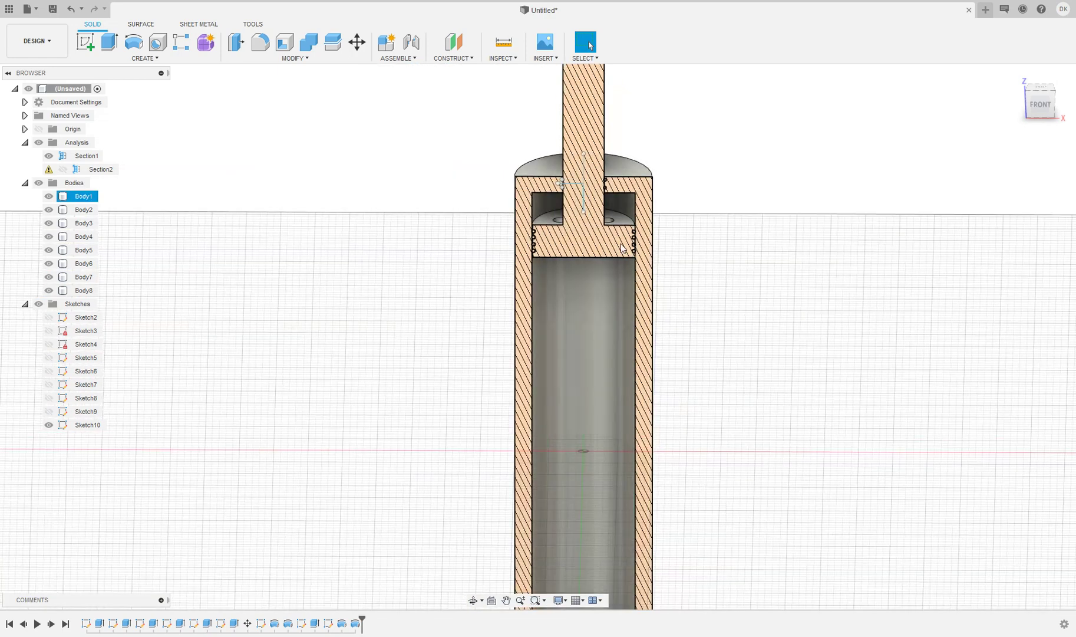
pyautogui.scroll(4, 612, 212)
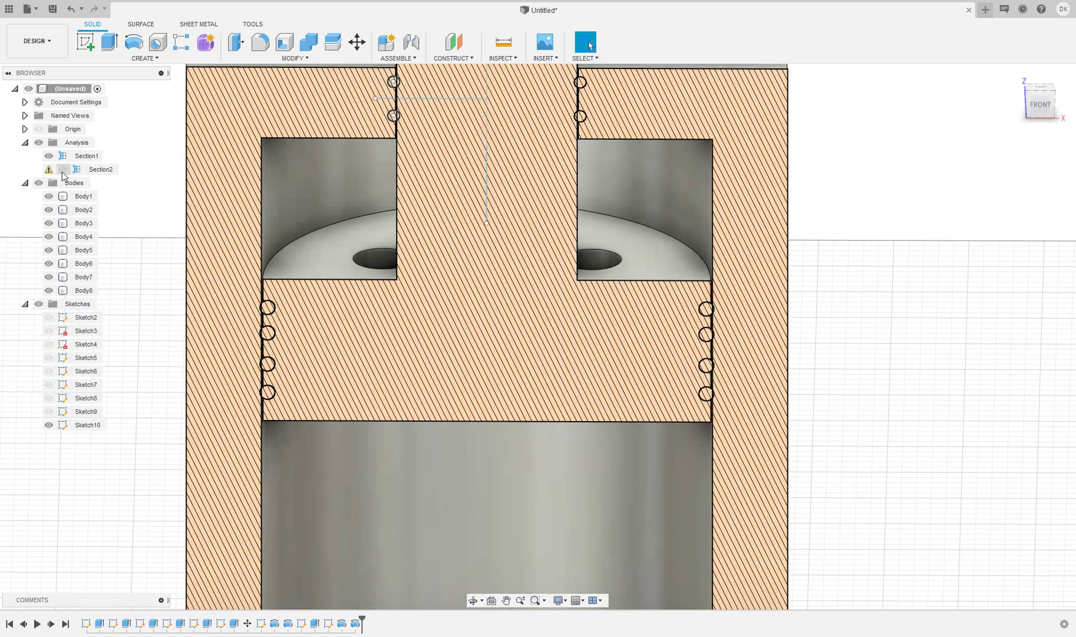
# Hide the cylinder body and turn off the Section1 cut to expose the whole piston with its O-rings
pyautogui.click(49, 210)
pyautogui.click(49, 196)
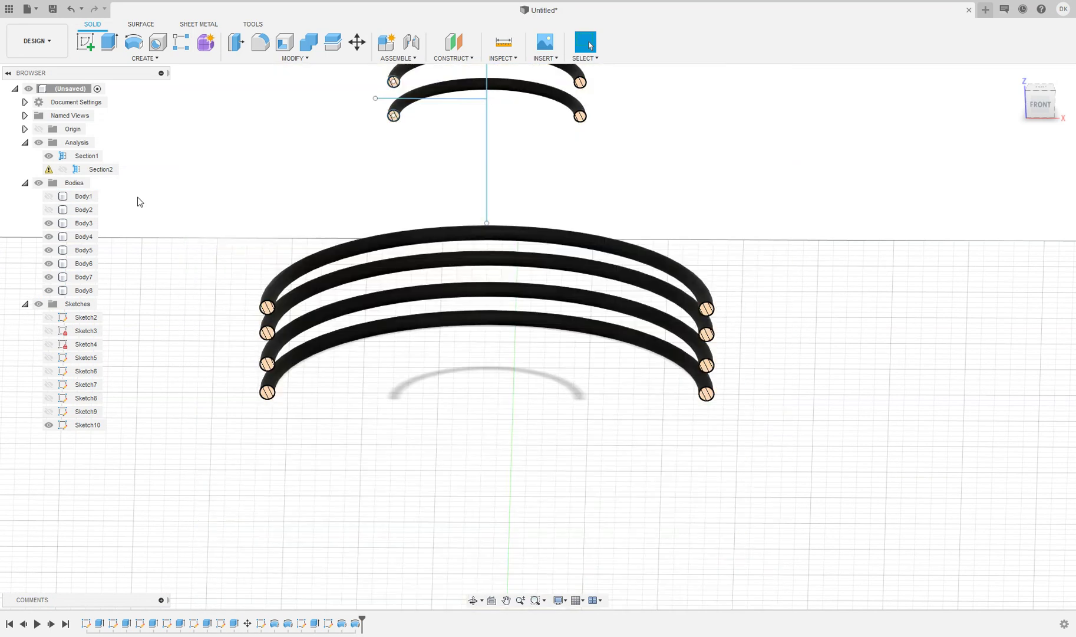
pyautogui.click(49, 209)
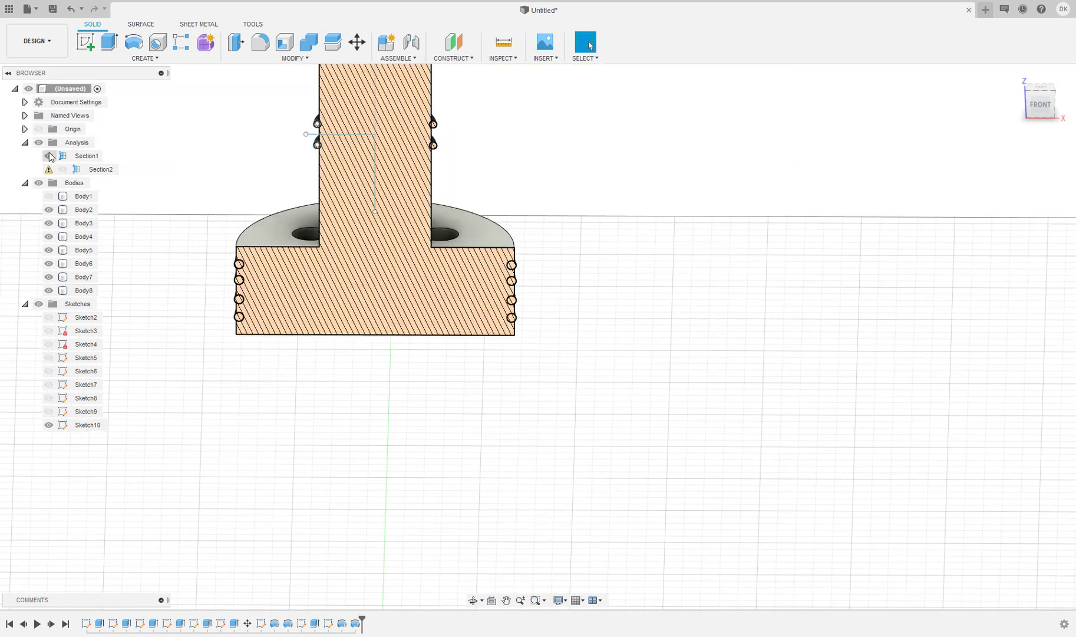
pyautogui.click(49, 156)
pyautogui.moveTo(480, 287); pyautogui.dragTo(654, 382, button='middle')
pyautogui.scroll(-1, 711, 362)
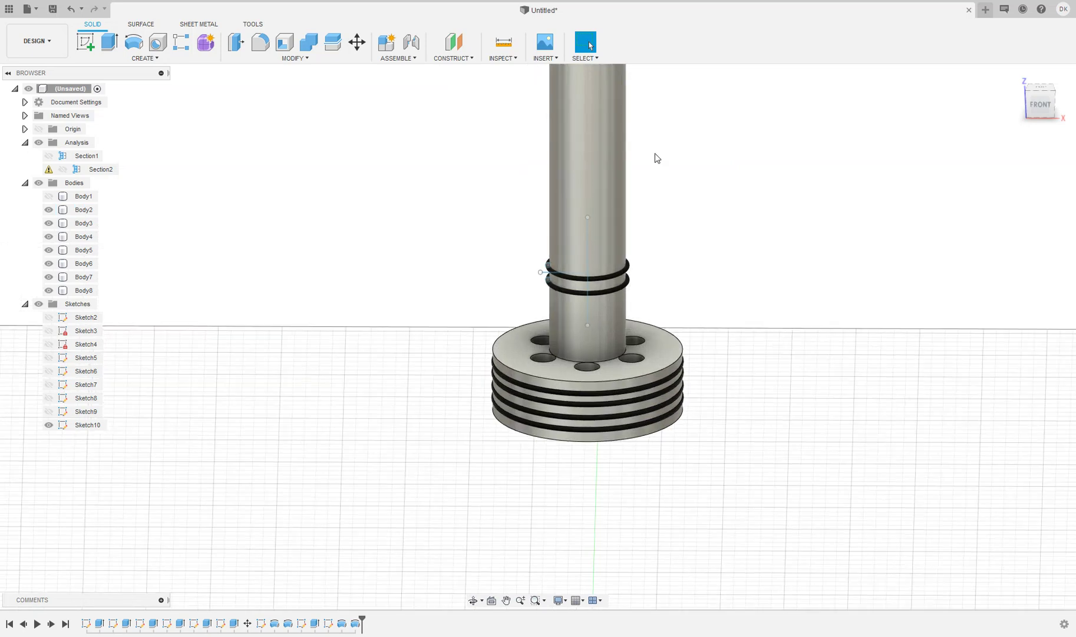
pyautogui.moveTo(761, 349); pyautogui.dragTo(751, 334, button='middle')
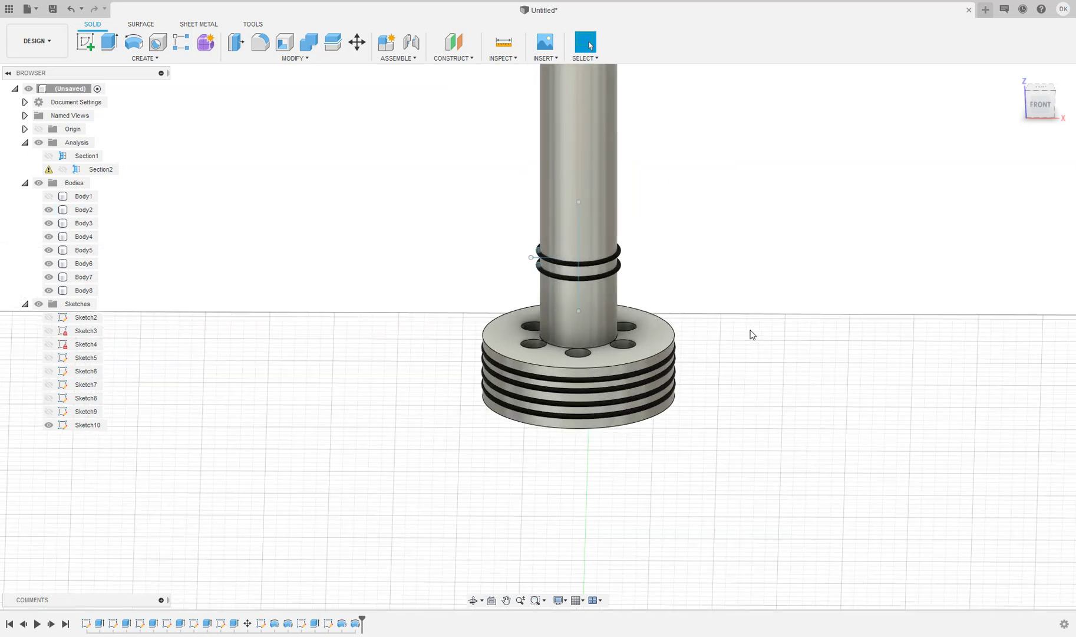
# Start Move/Copy on bodies and select the piston together with the four O-rings around its head
pyautogui.click(356, 42)
pyautogui.click(610, 325)
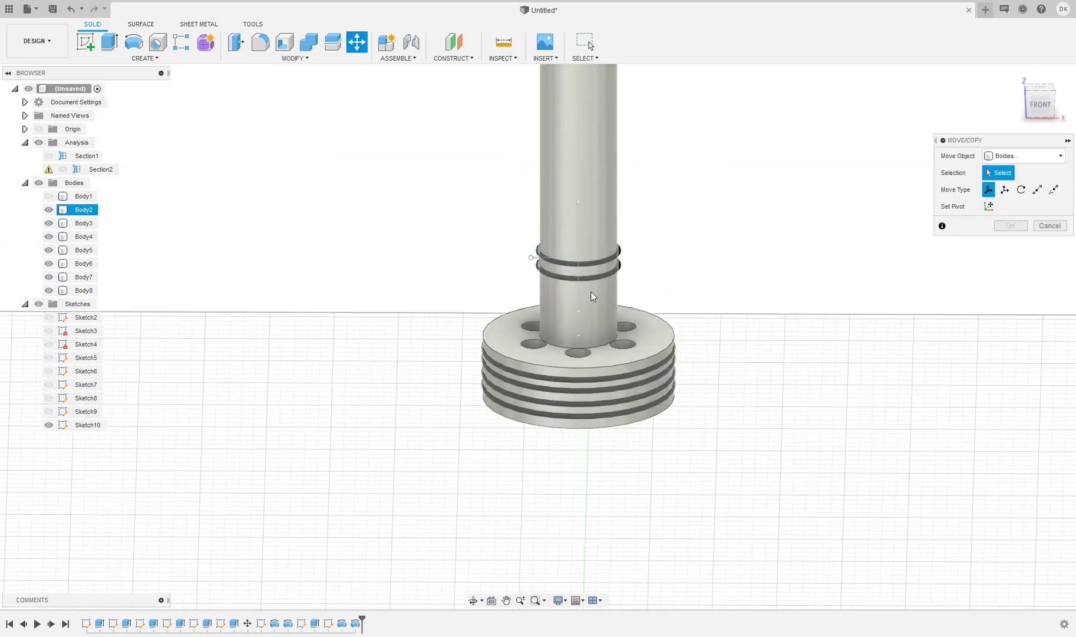
pyautogui.scroll(-3, 591, 292)
pyautogui.click(585, 126)
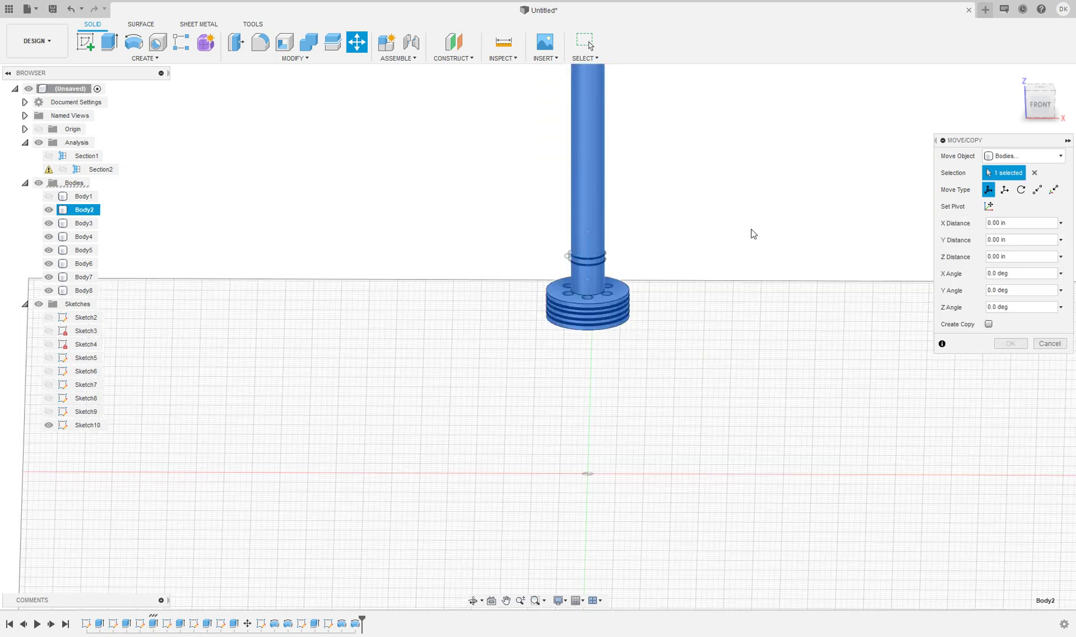
pyautogui.scroll(5, 635, 278)
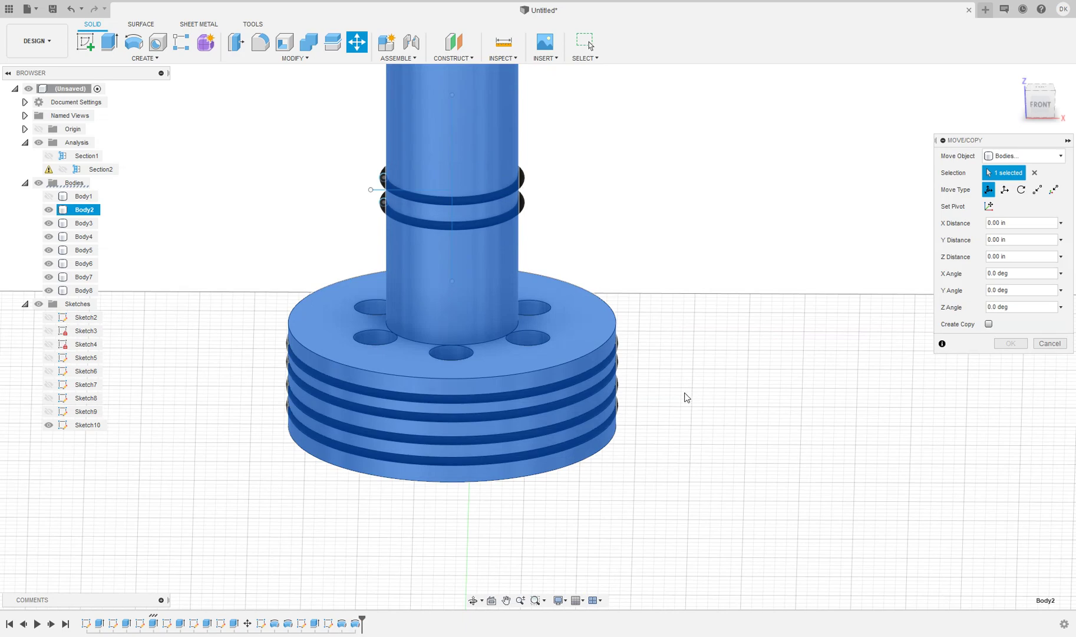
pyautogui.scroll(4, 632, 319)
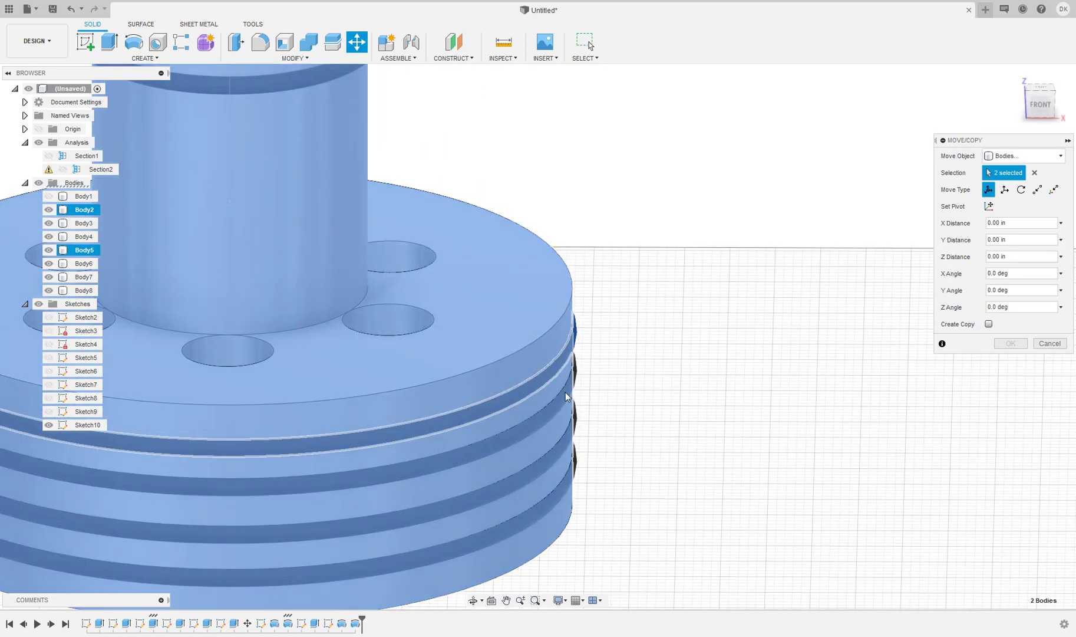
pyautogui.click(567, 400)
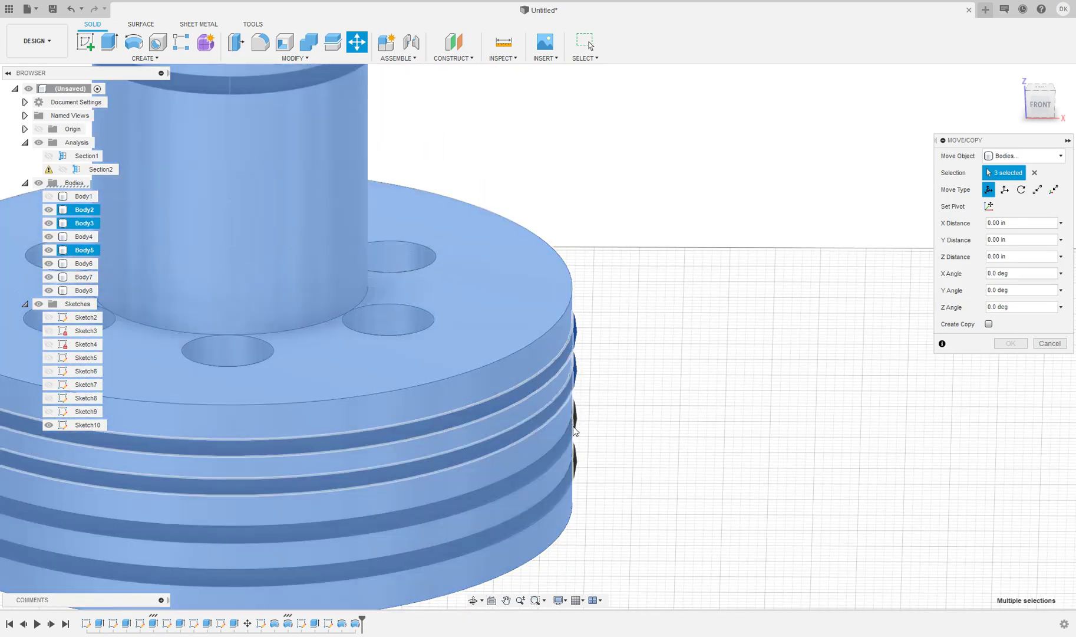
pyautogui.click(574, 436)
pyautogui.click(568, 483)
pyautogui.click(570, 480)
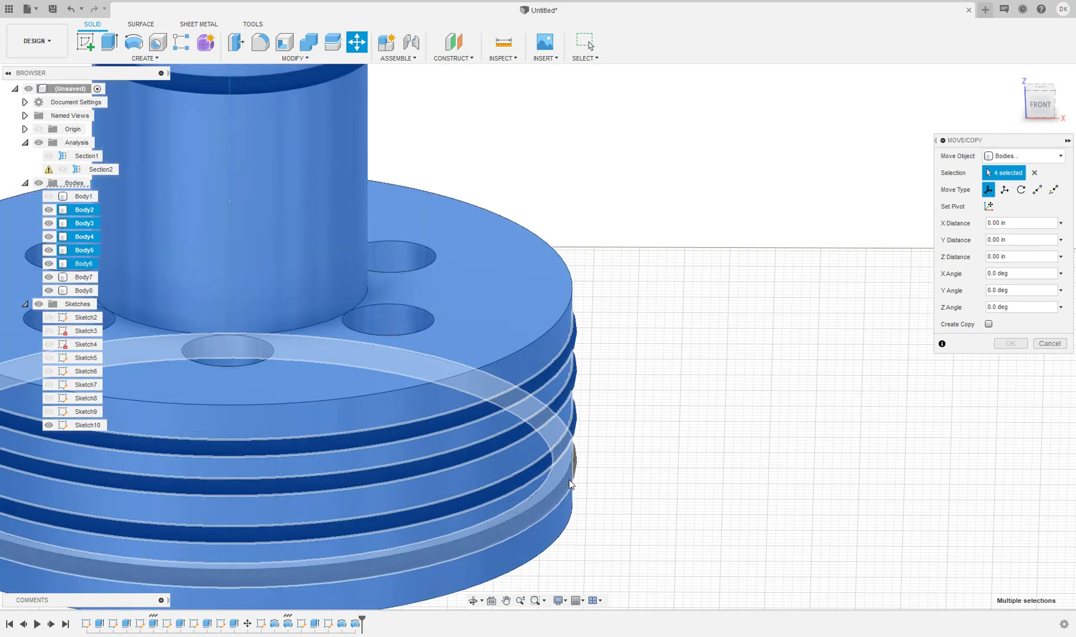
pyautogui.scroll(-5, 733, 331)
pyautogui.scroll(-8, 240, 365)
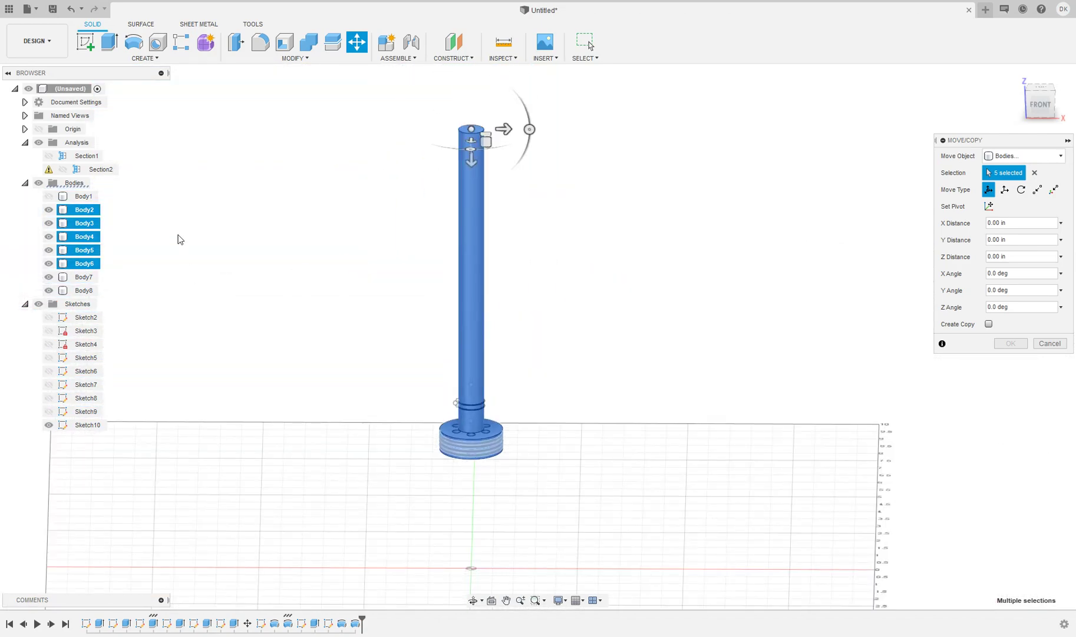
# Redisplay the cylinder and the Section1 cut, and move the selected piston and head O-rings 0.50 in down the cylinder
pyautogui.click(49, 195)
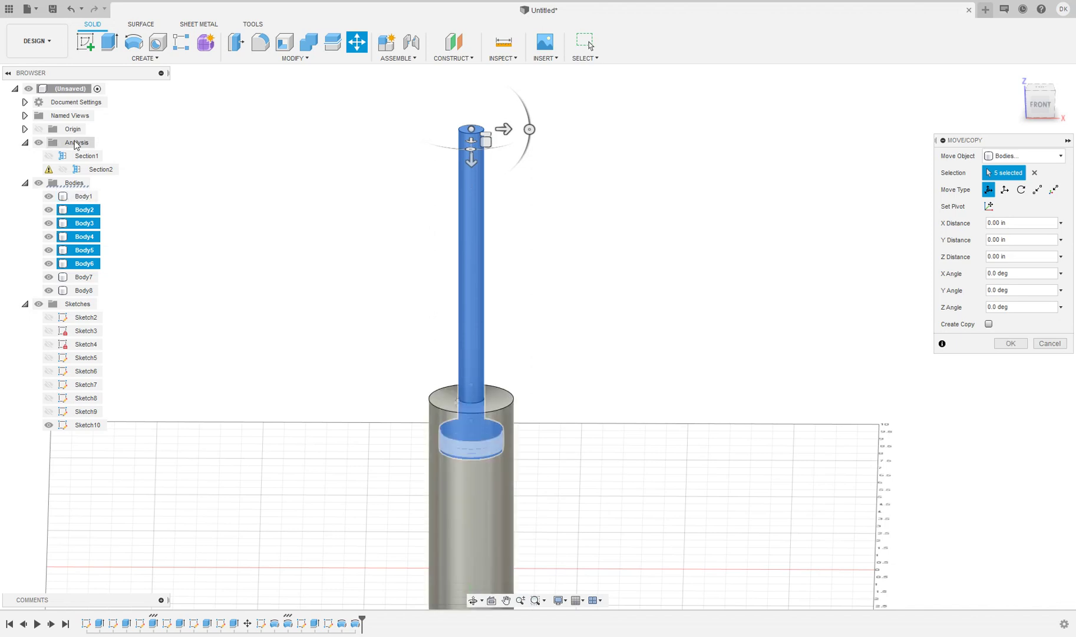
pyautogui.click(49, 156)
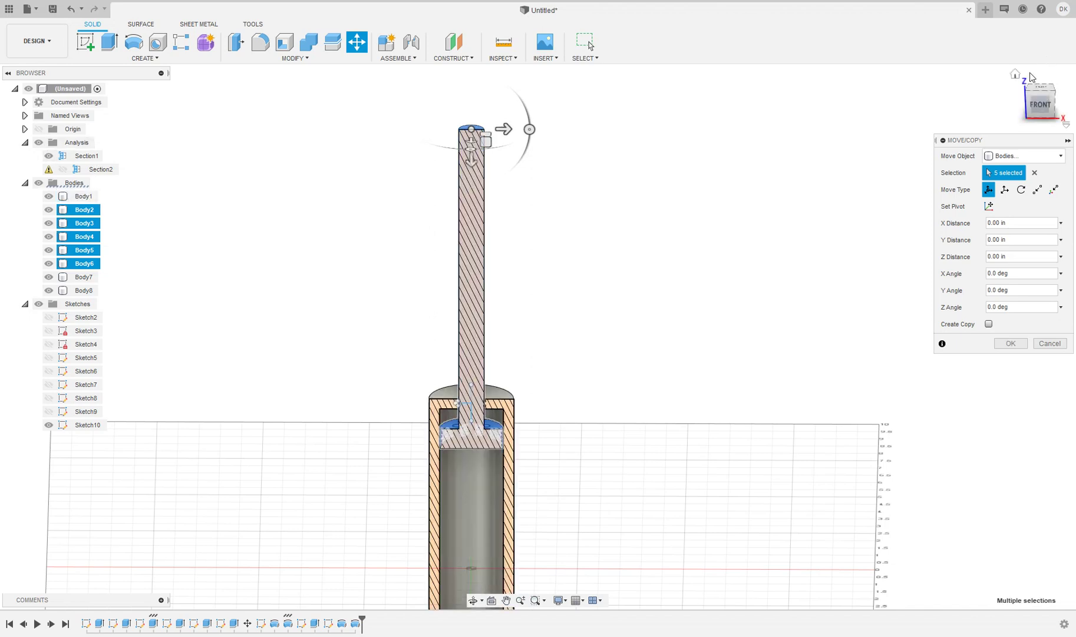
pyautogui.click(1040, 106)
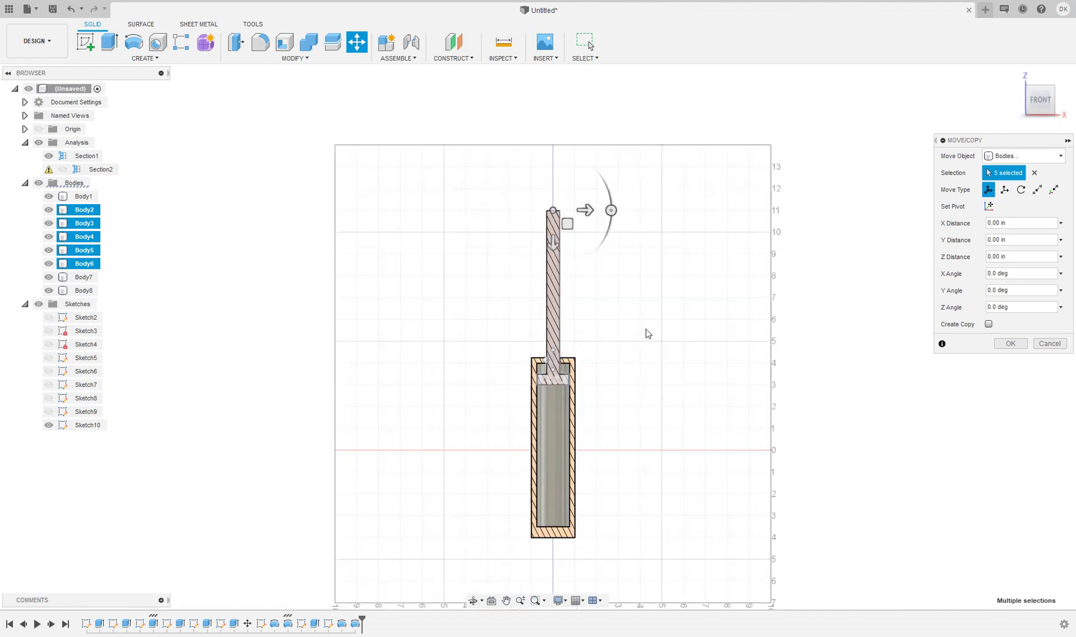
pyautogui.moveTo(533, 177); pyautogui.dragTo(552, 155)
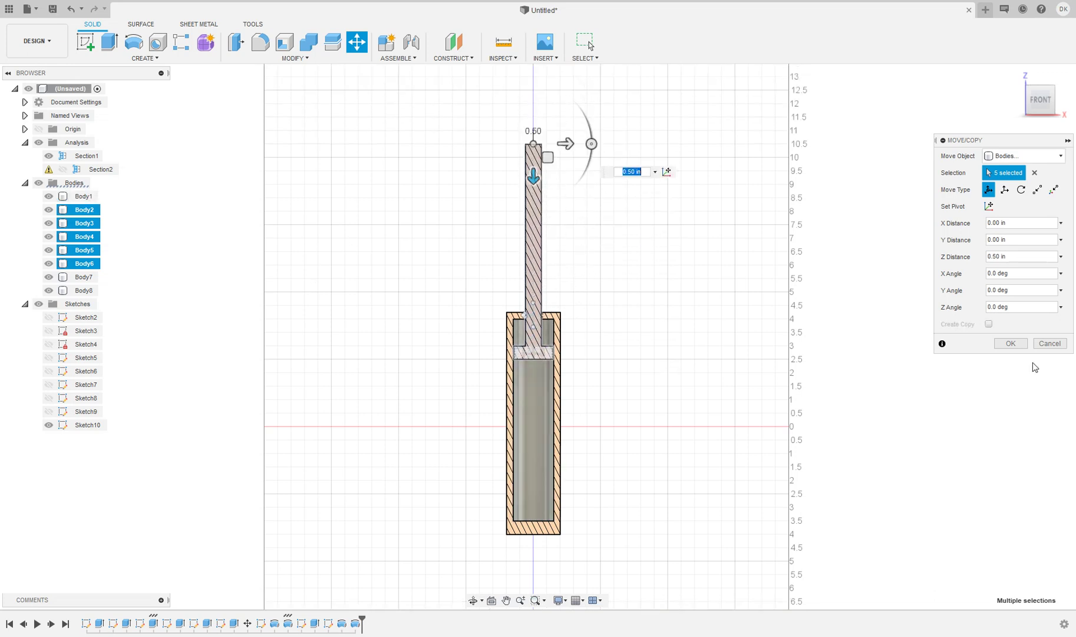
pyautogui.click(1012, 343)
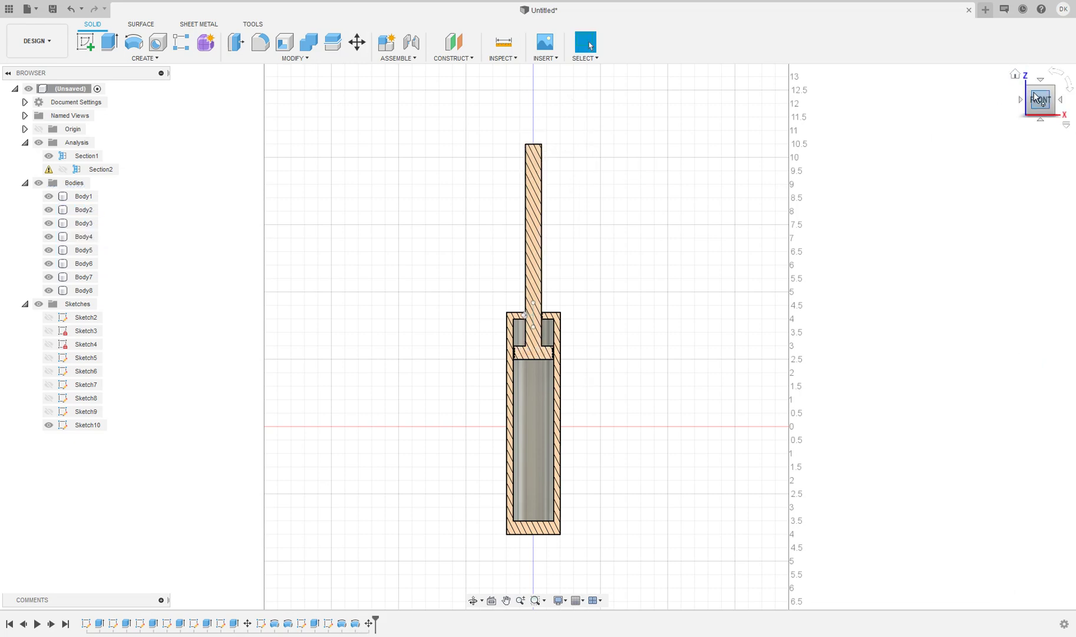
# Examine the lowered piston head and the chambers above and below it in the sectioned cylinder from the front
pyautogui.moveTo(538, 336)
pyautogui.keyDown('shift'); pyautogui.mouseDown(button='middle')
pyautogui.moveTo(549, 317)
pyautogui.moveTo(500, 337)
pyautogui.mouseUp(button='middle'); pyautogui.keyUp('shift')
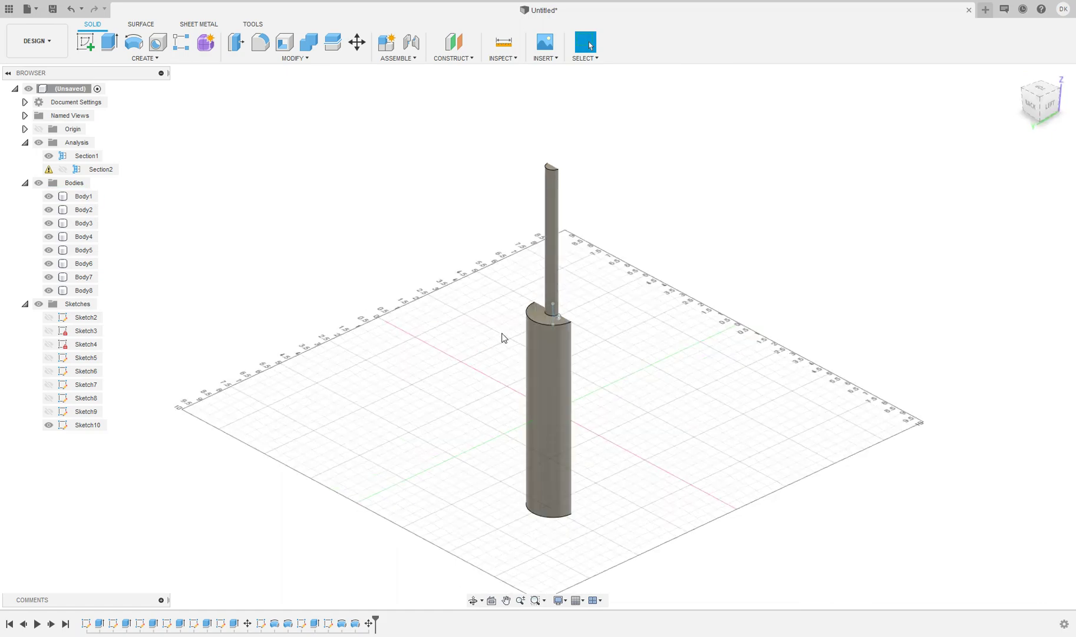
pyautogui.scroll(5, 500, 337)
pyautogui.scroll(2, 642, 301)
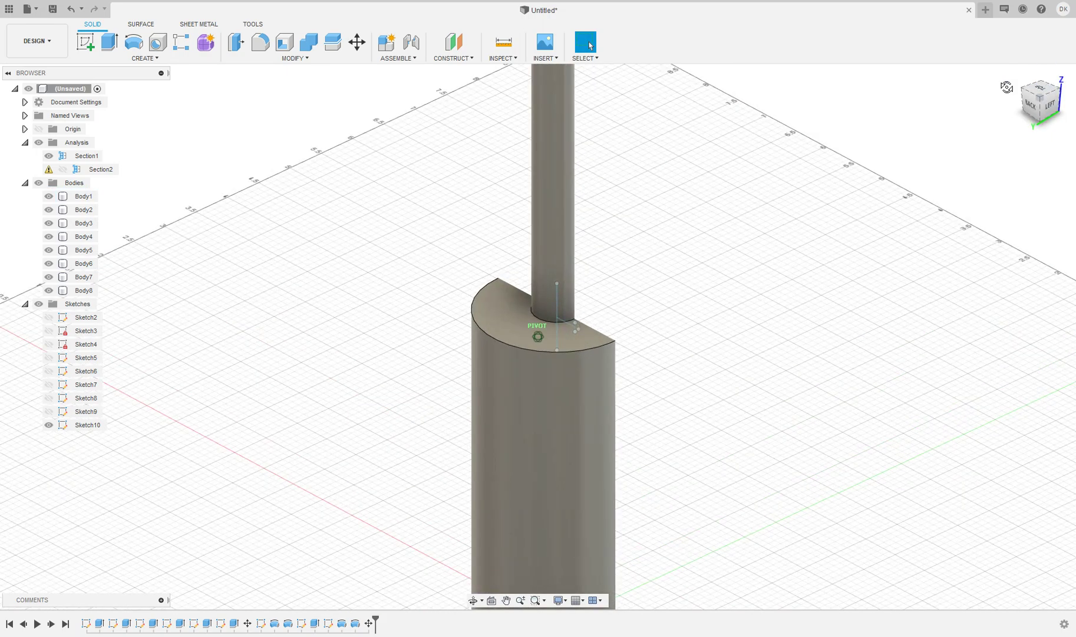
pyautogui.click(1008, 87)
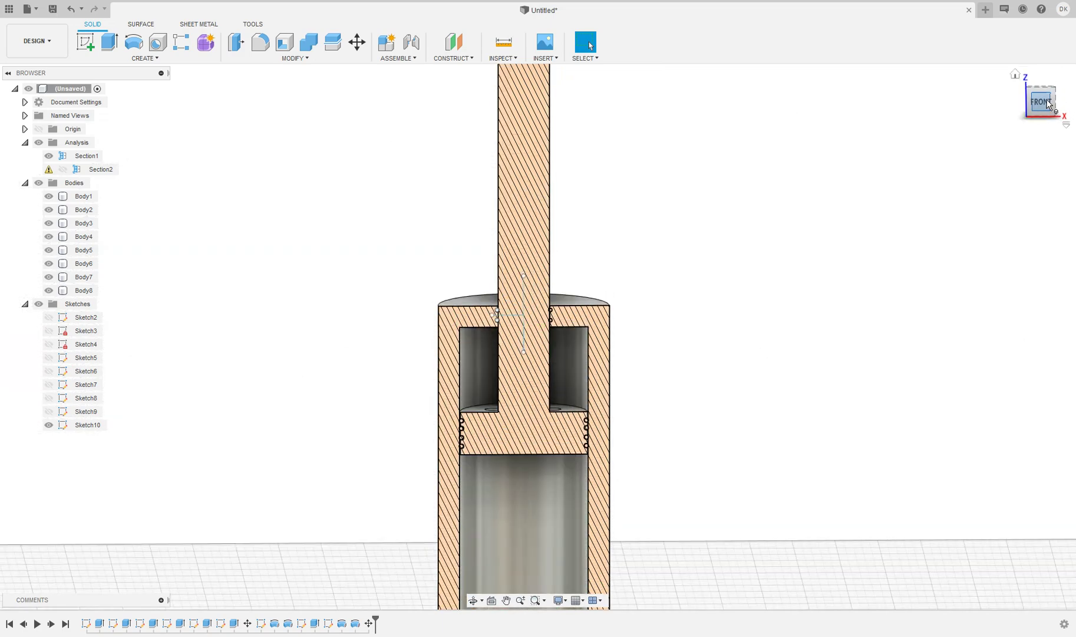
pyautogui.scroll(-3, 754, 330)
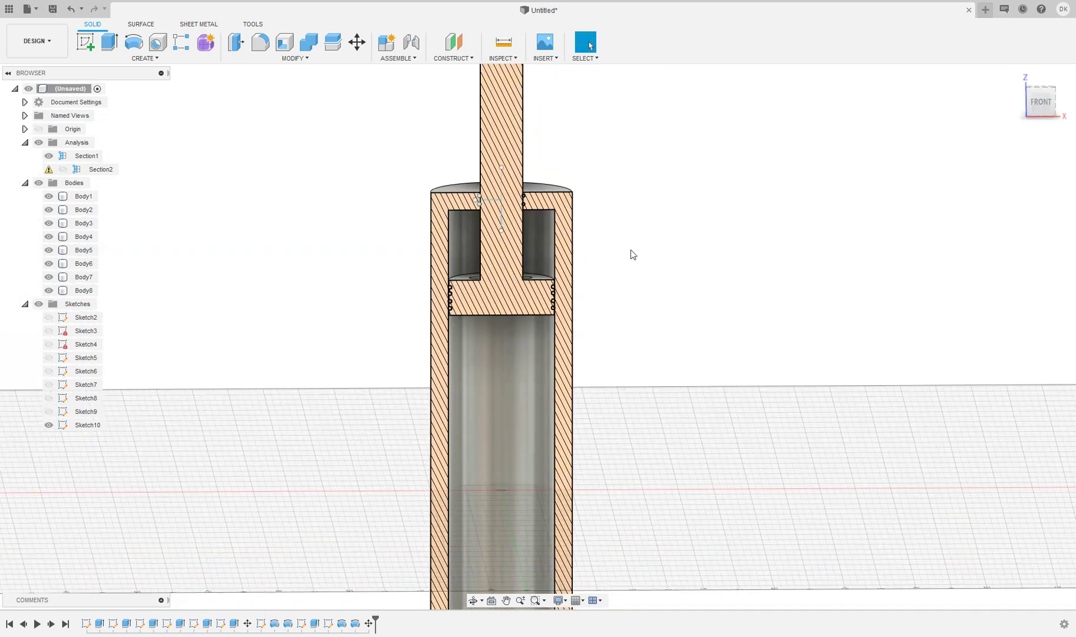
pyautogui.click(465, 286)
pyautogui.scroll(-1, 465, 285)
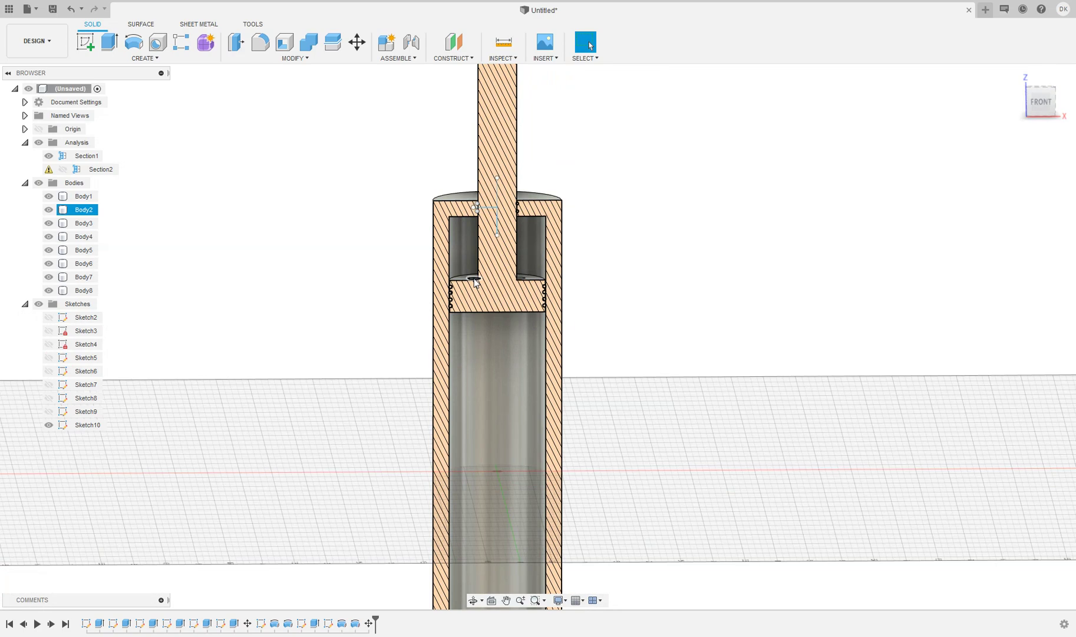
pyautogui.click(466, 338)
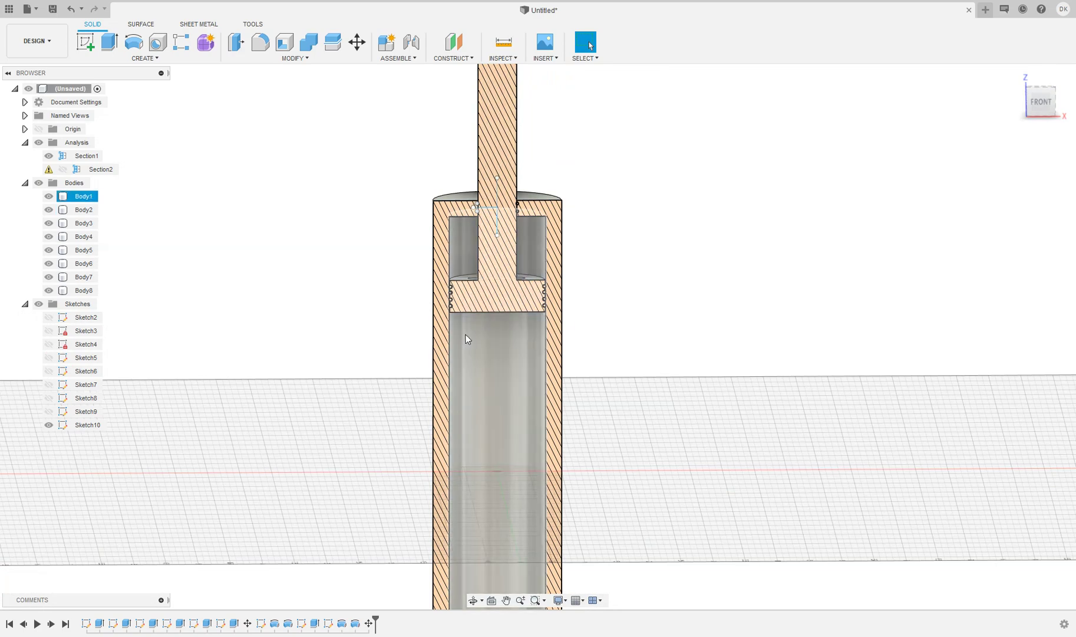
pyautogui.scroll(-2, 462, 274)
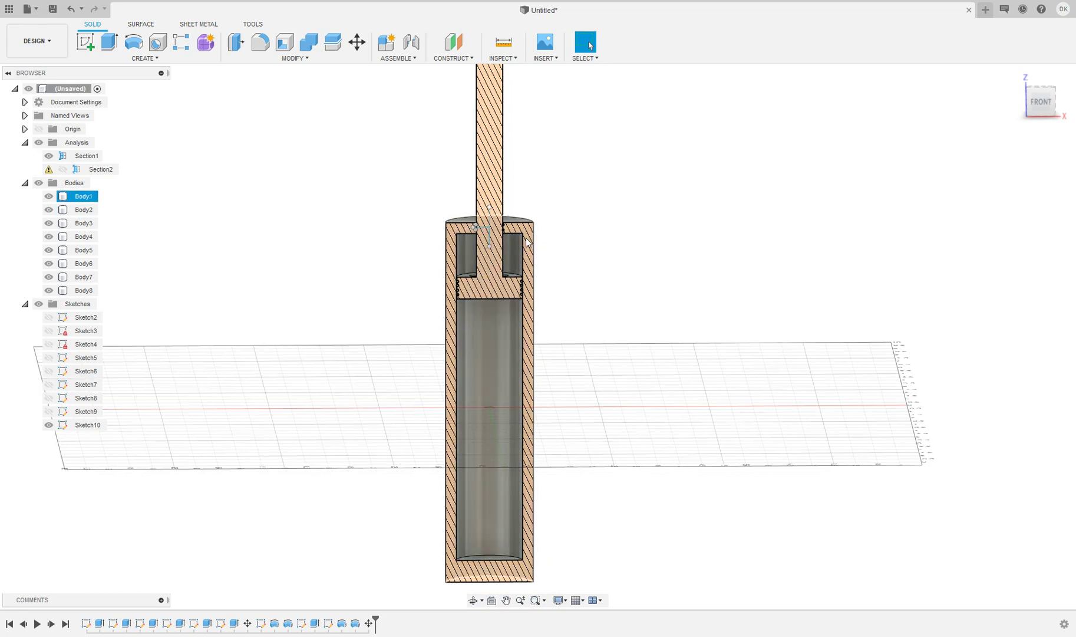
# Examine the sectioned cylinder bore, the full piston rod and the rod's passage through the end cap
pyautogui.click(539, 543)
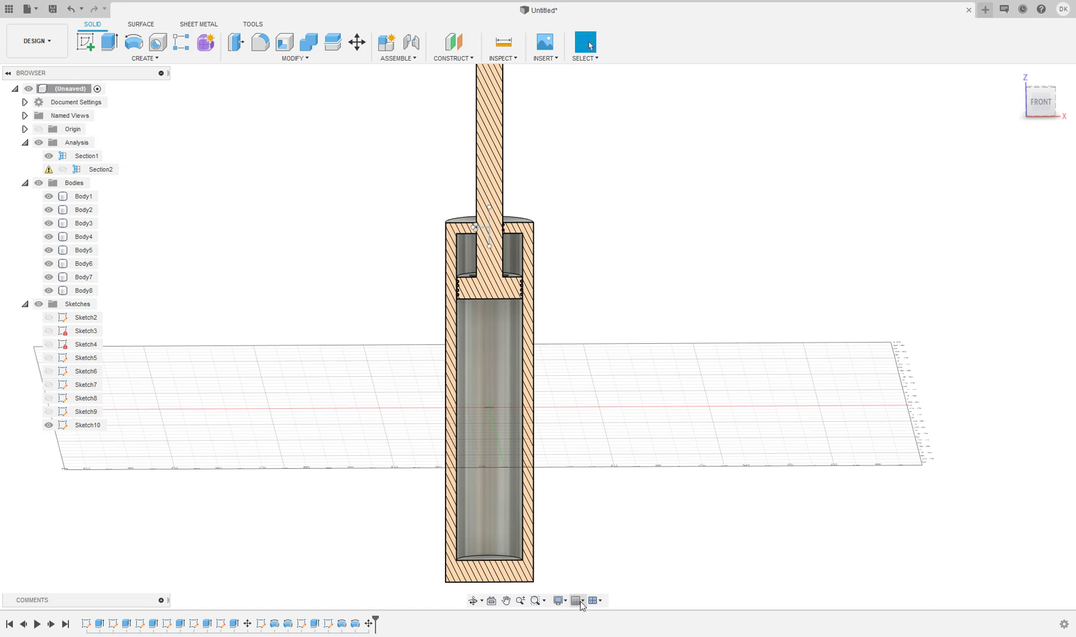
pyautogui.click(480, 378)
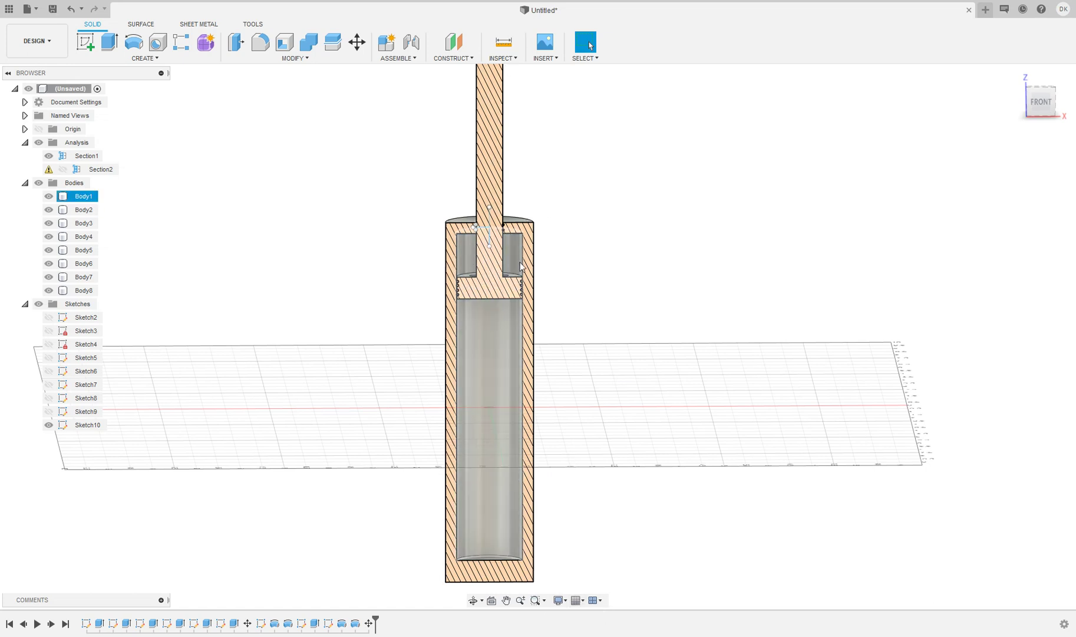
pyautogui.click(525, 174)
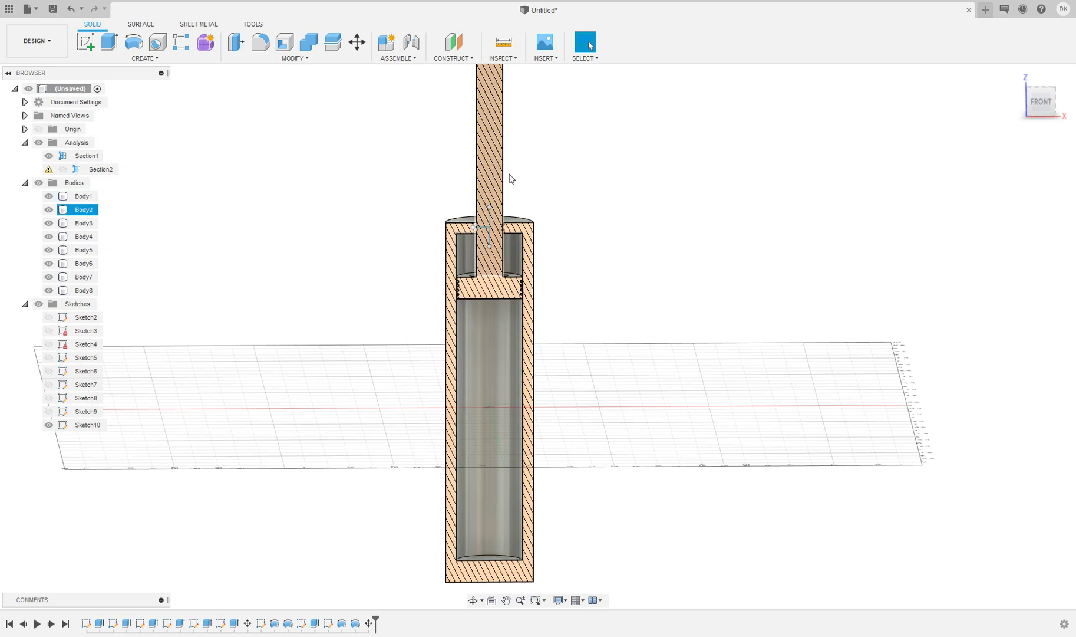
pyautogui.scroll(-2, 519, 183)
pyautogui.scroll(3, 495, 283)
pyautogui.moveTo(487, 318); pyautogui.dragTo(487, 354, button='middle')
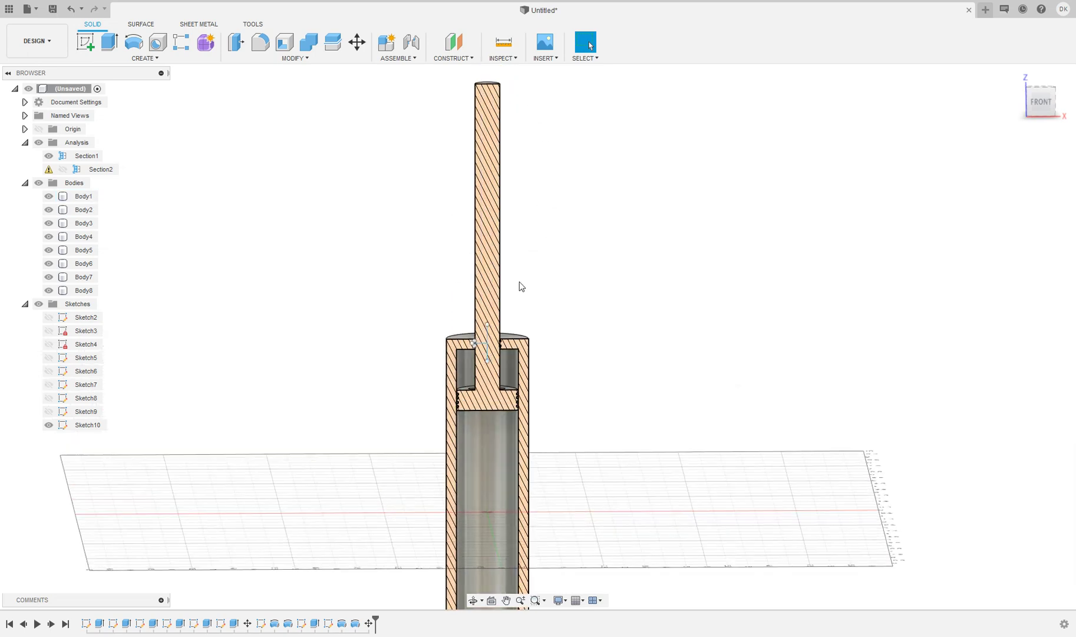
pyautogui.click(490, 378)
pyautogui.scroll(3, 491, 381)
pyautogui.scroll(2, 492, 383)
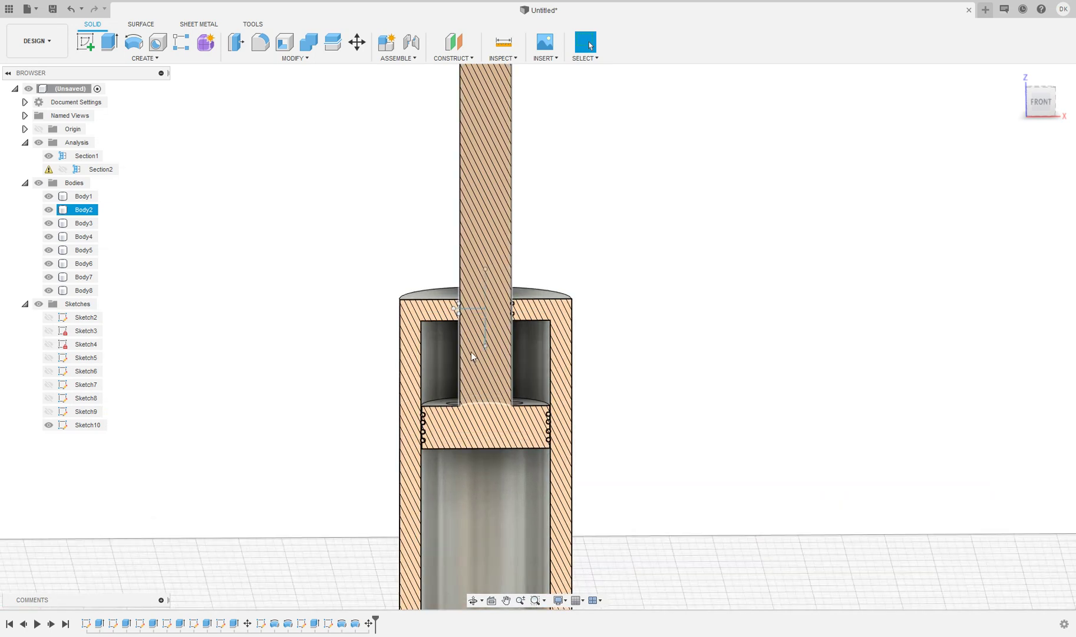
pyautogui.click(867, 118)
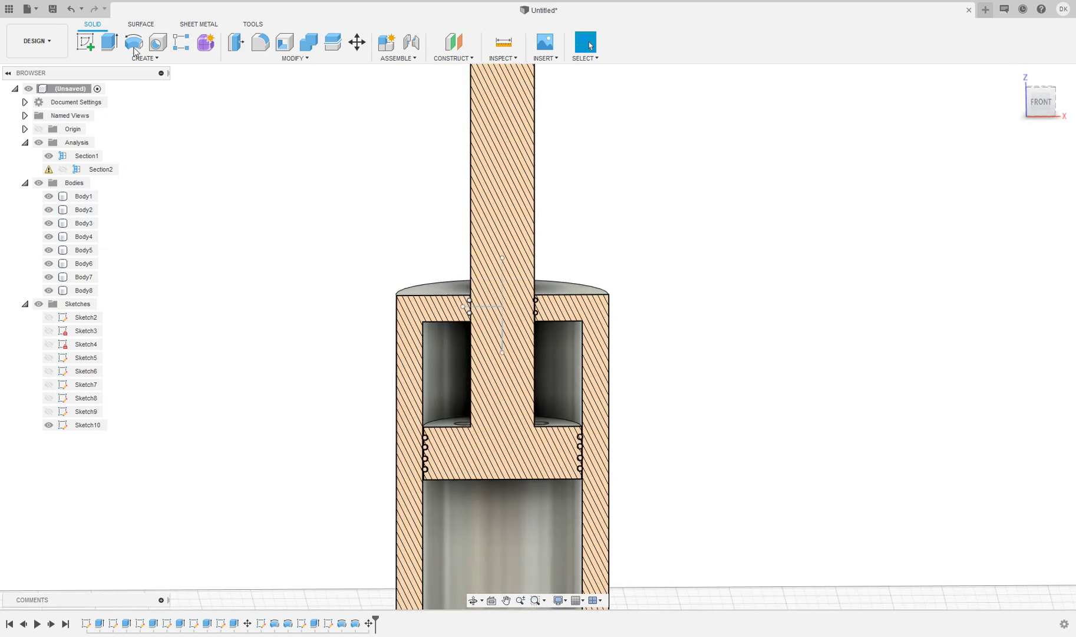
# Hide Sketch10 and the Section1 cut so the whole, uncut cylinder is shown
pyautogui.moveTo(433, 223); pyautogui.dragTo(450, 219, button='middle')
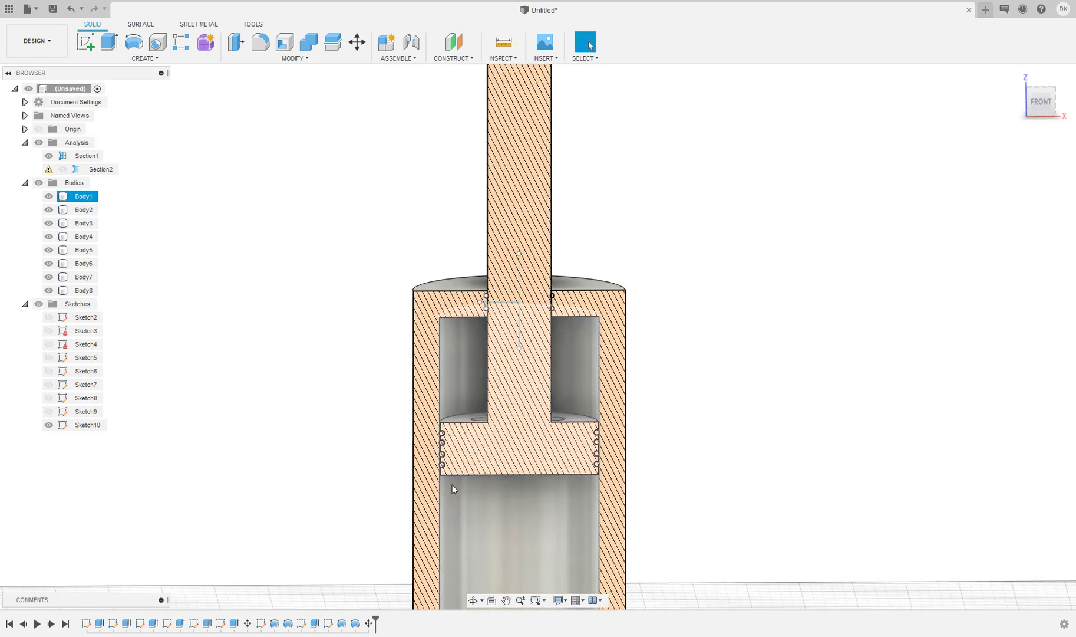
pyautogui.click(49, 424)
pyautogui.click(49, 156)
pyautogui.scroll(-2, 436, 187)
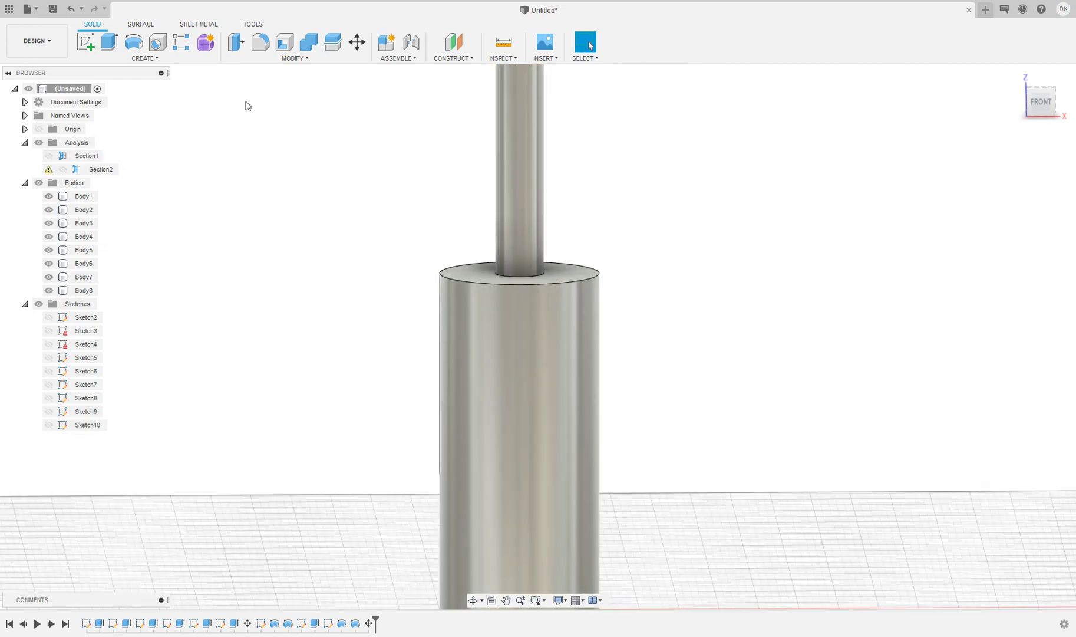
# Try a fillet on the cylinder's upper outer edge and undo it
pyautogui.click(262, 43)
pyautogui.scroll(2, 459, 265)
pyautogui.click(456, 300)
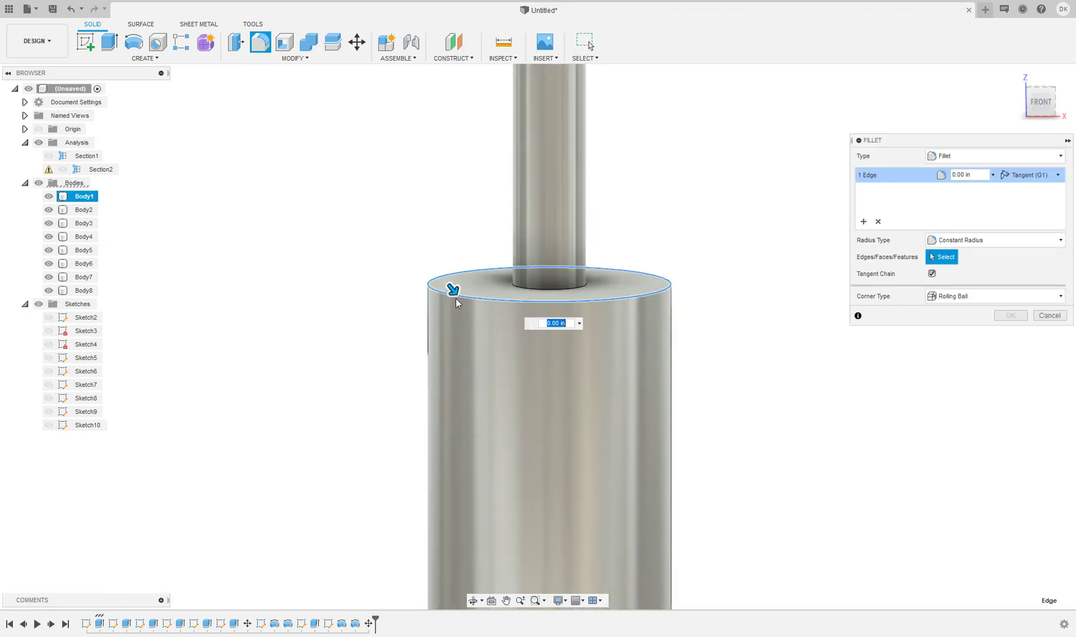
pyautogui.moveTo(456, 299)
pyautogui.mouseDown()
pyautogui.moveTo(493, 313)
pyautogui.moveTo(492, 304)
pyautogui.moveTo(500, 323)
pyautogui.moveTo(491, 303)
pyautogui.moveTo(493, 325)
pyautogui.moveTo(456, 298)
pyautogui.mouseUp()
pyautogui.press('Return')
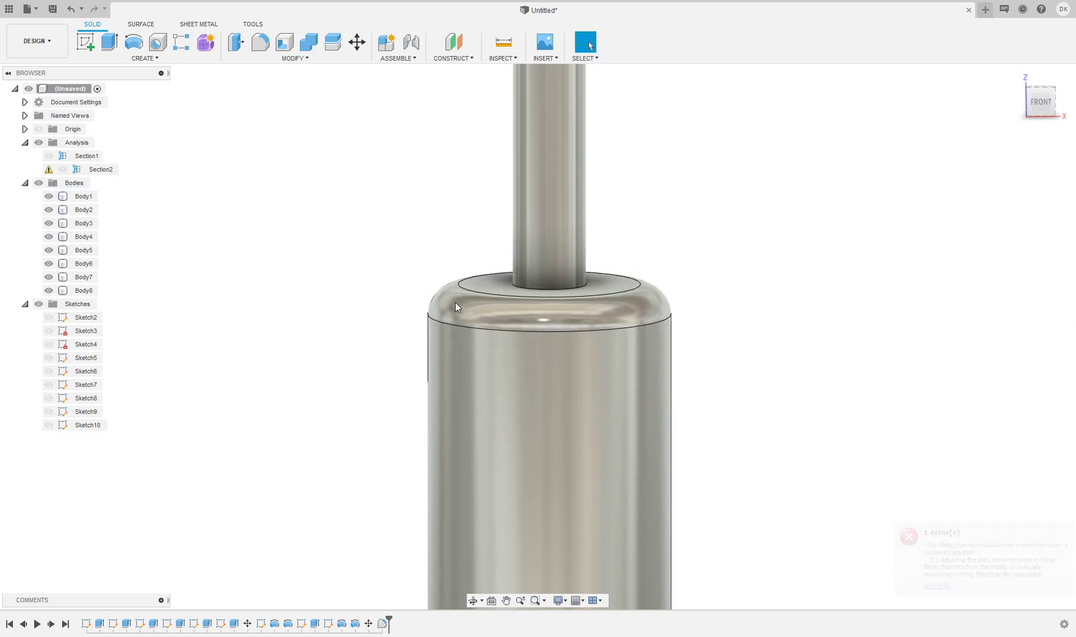
pyautogui.scroll(-3, 828, 242)
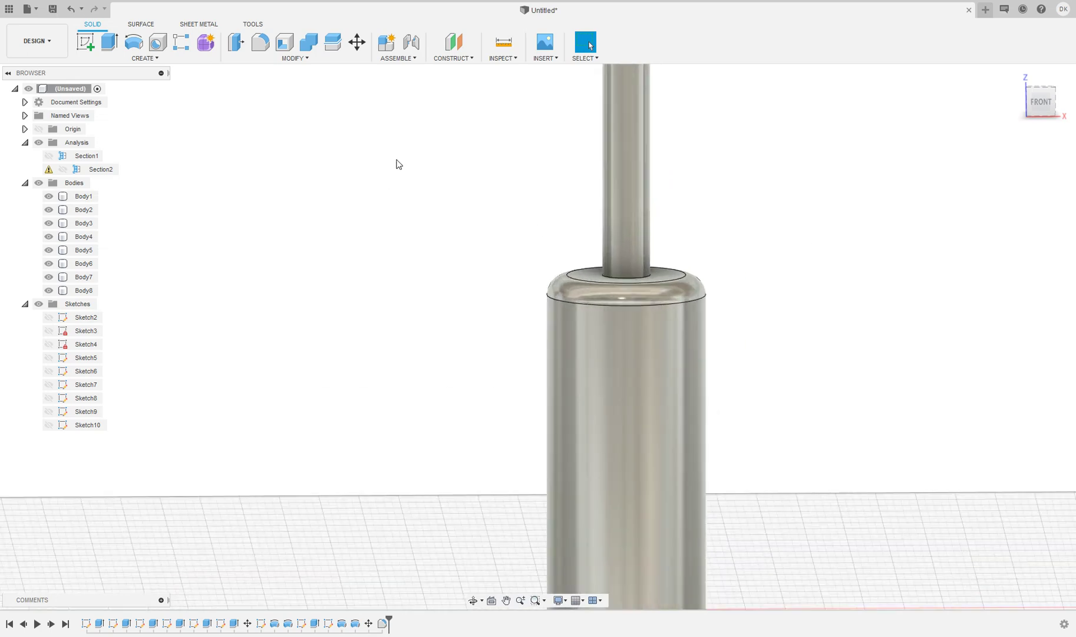
pyautogui.hotkey('ctrl', 'z')
# Chamfer the cylinder's upper outer edge with an equal distance of 0.10 in
pyautogui.click(268, 57)
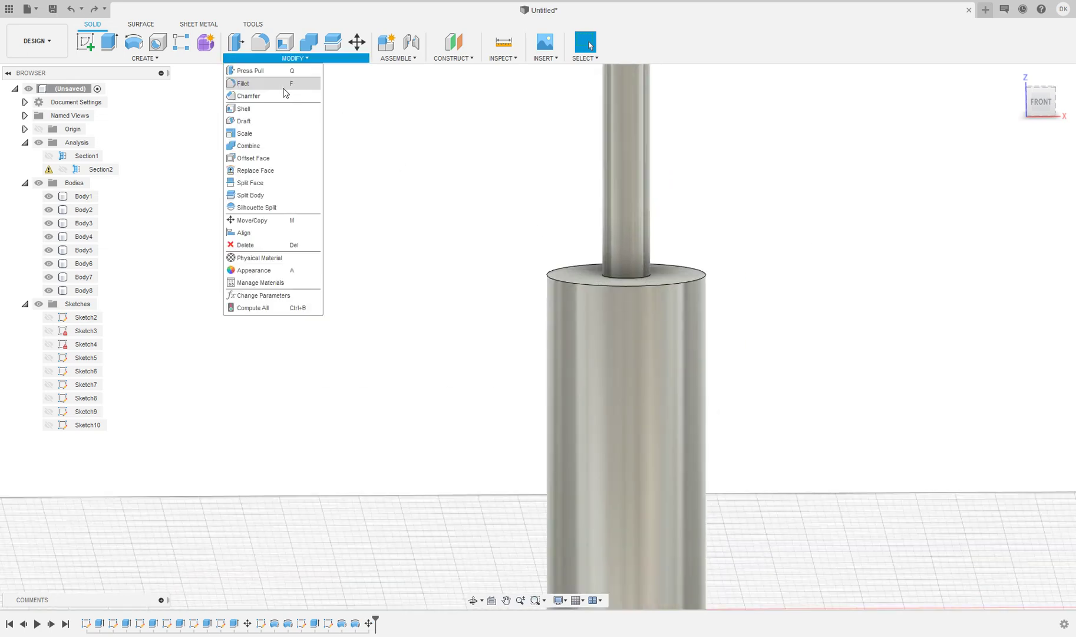
pyautogui.click(283, 95)
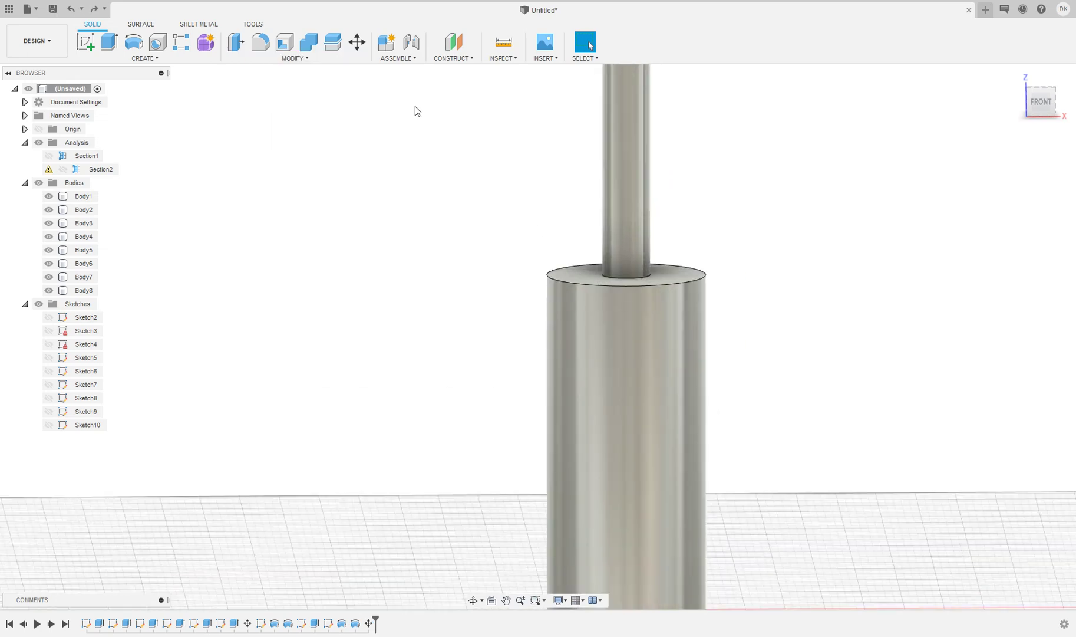
pyautogui.click(554, 281)
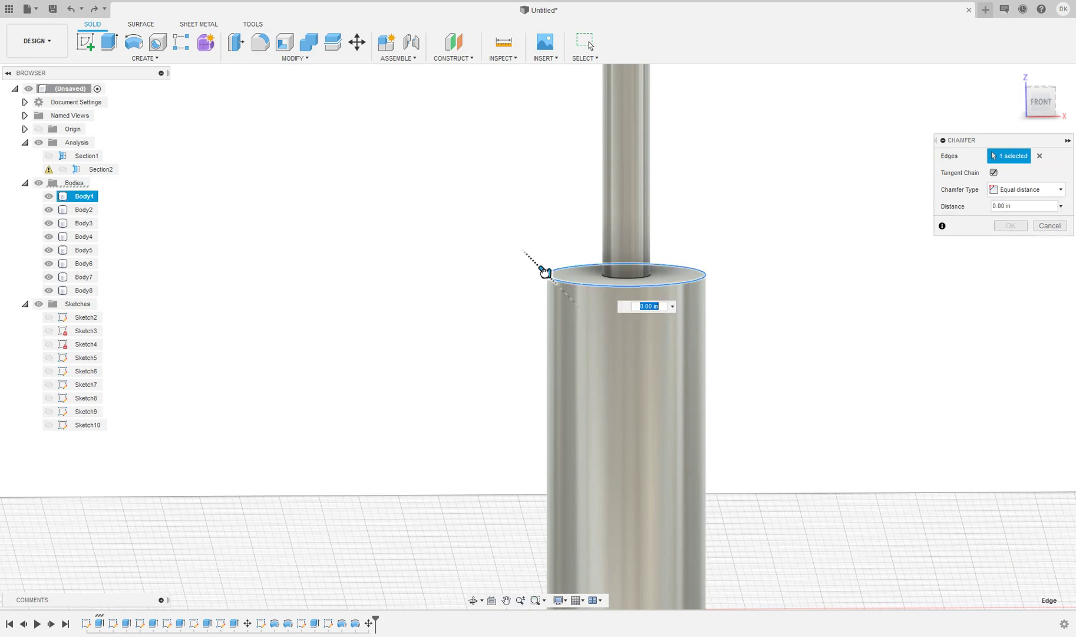
pyautogui.moveTo(553, 281)
pyautogui.mouseDown()
pyautogui.moveTo(578, 306)
pyautogui.moveTo(540, 284)
pyautogui.mouseUp()
pyautogui.scroll(5, 540, 284)
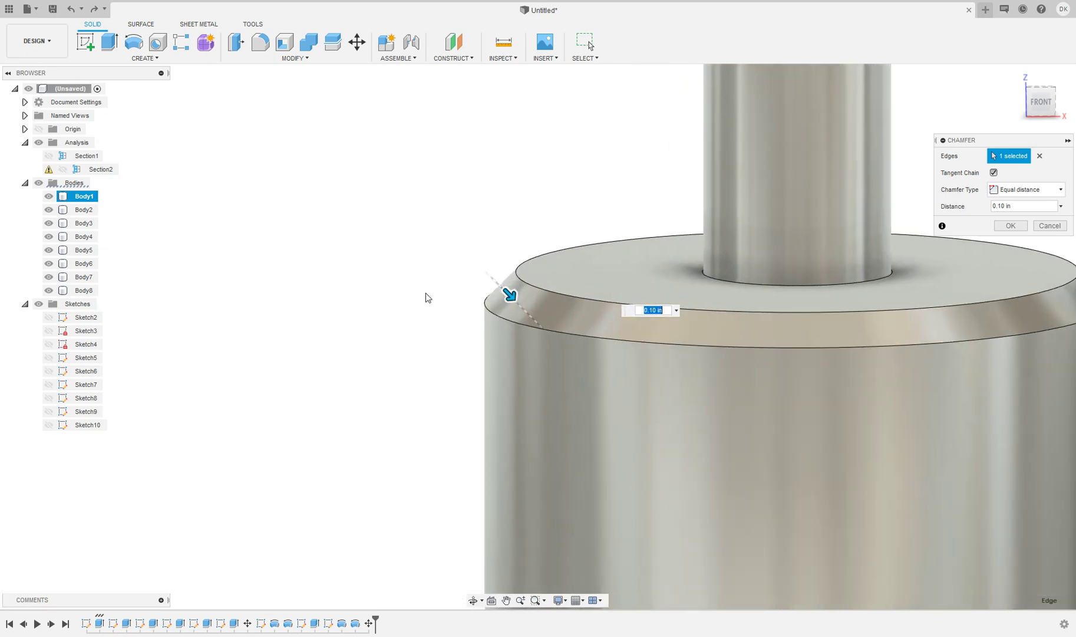
pyautogui.scroll(-10, 447, 264)
pyautogui.press('Escape')
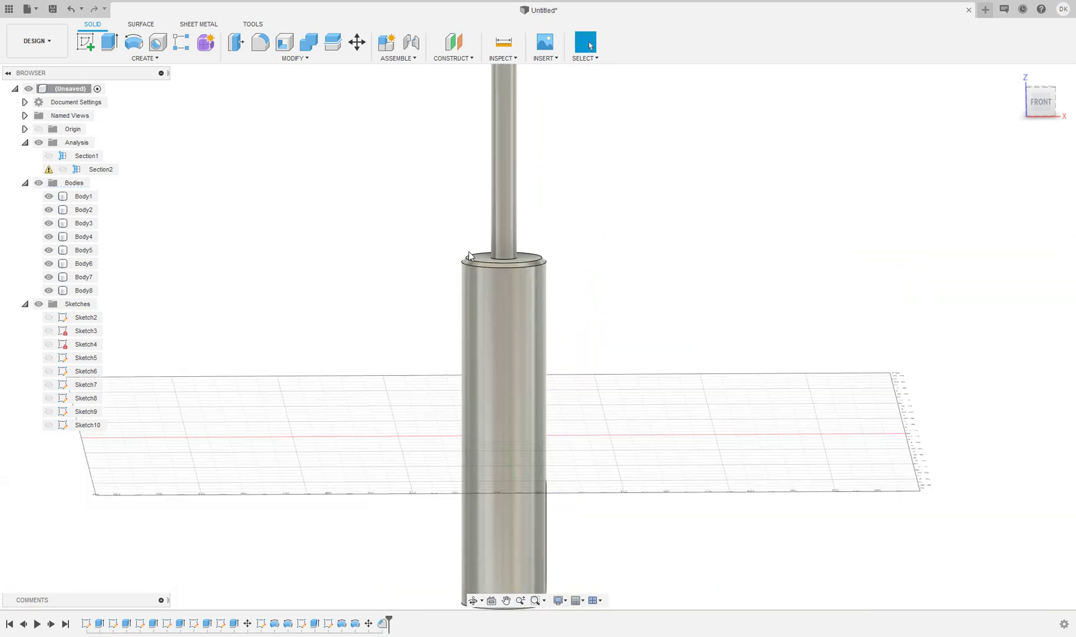
# Start a Thread on the piston rod's cylindrical face and make it a modeled thread
pyautogui.scroll(2, 317, 185)
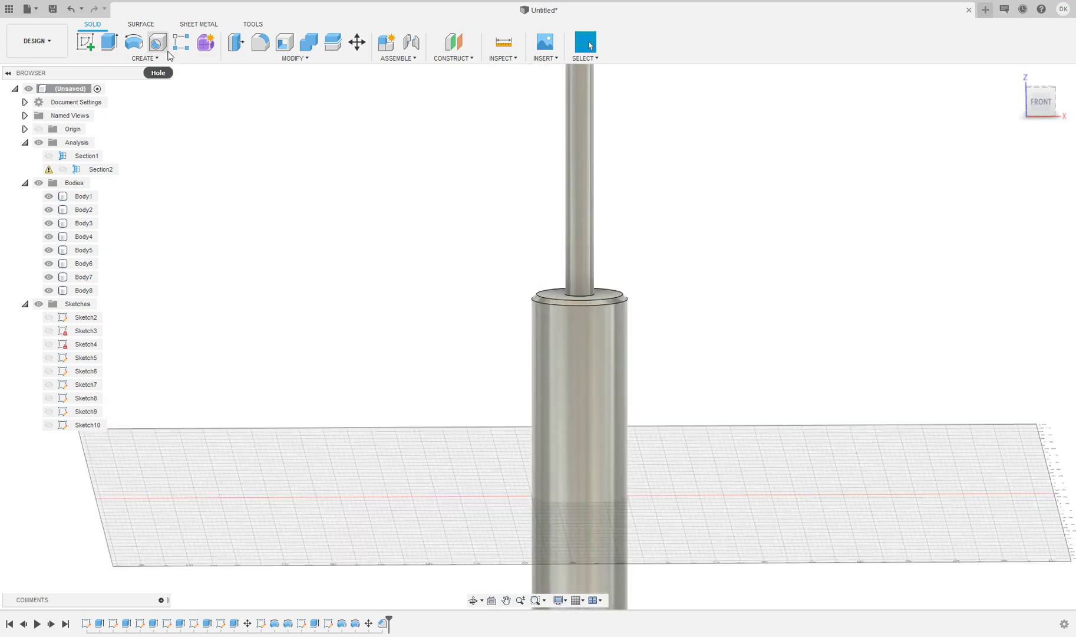
pyautogui.click(168, 58)
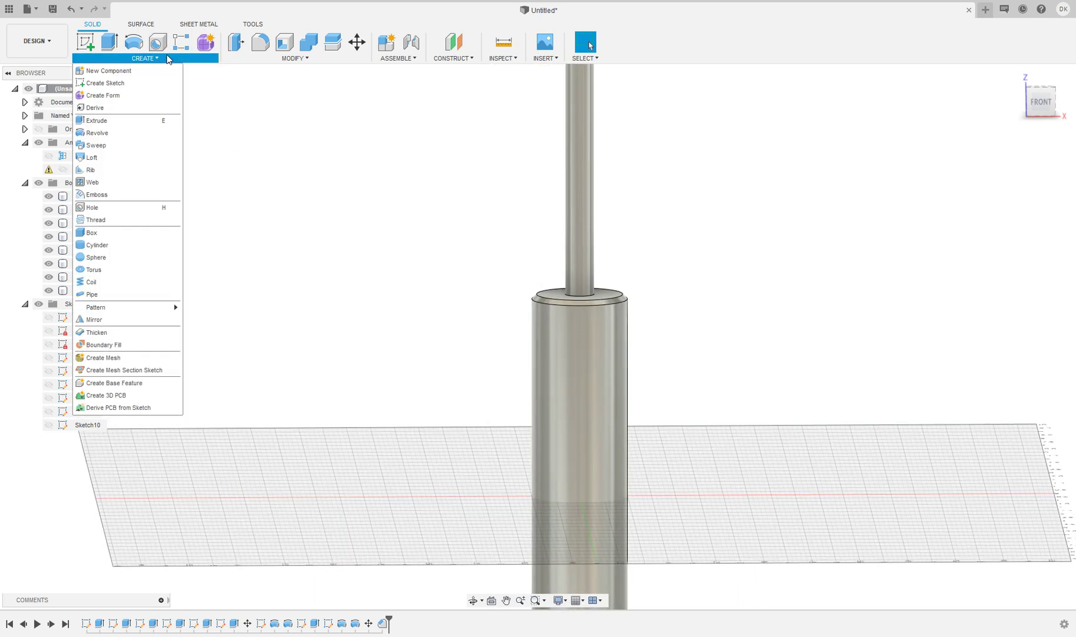
pyautogui.scroll(1, 338, 111)
pyautogui.moveTo(338, 111); pyautogui.dragTo(272, 202, button='middle')
pyautogui.moveTo(411, 190); pyautogui.dragTo(343, 280, button='middle')
pyautogui.scroll(2, 343, 280)
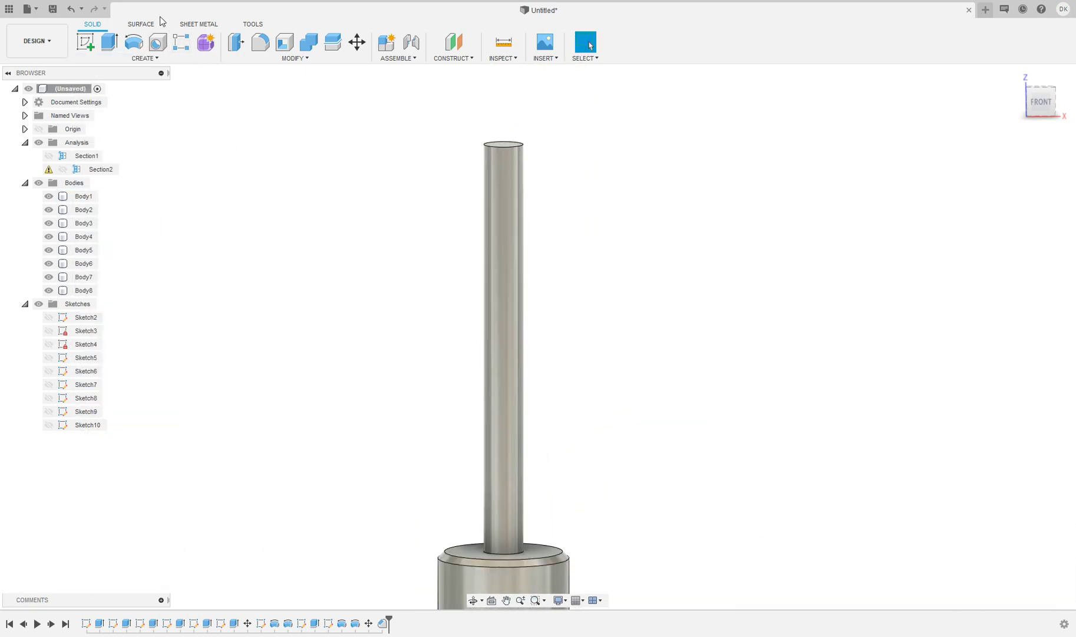
pyautogui.click(148, 57)
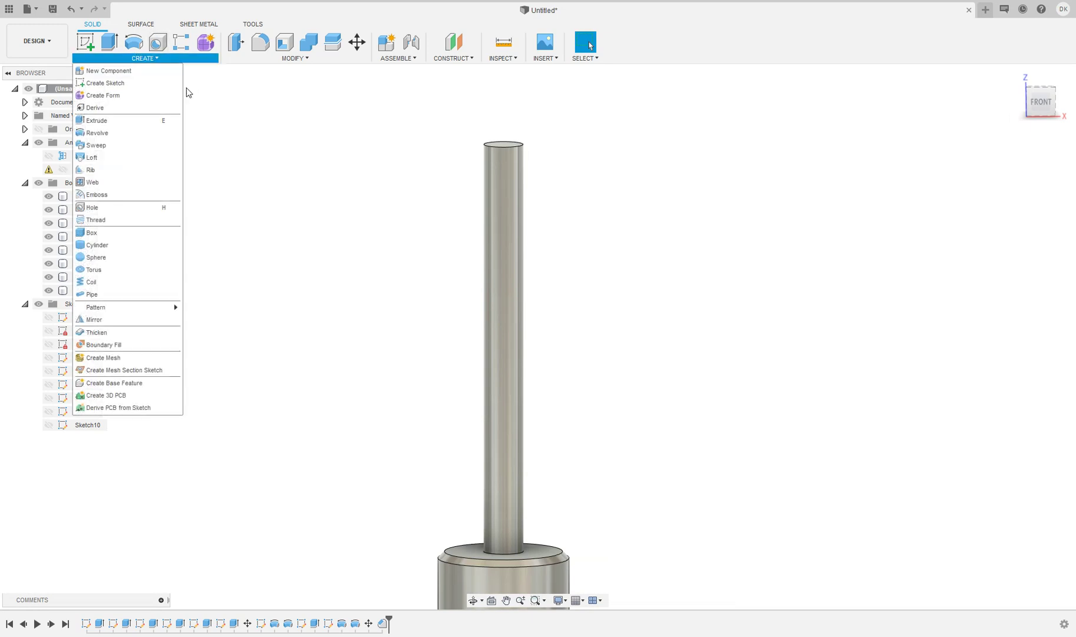
pyautogui.click(129, 219)
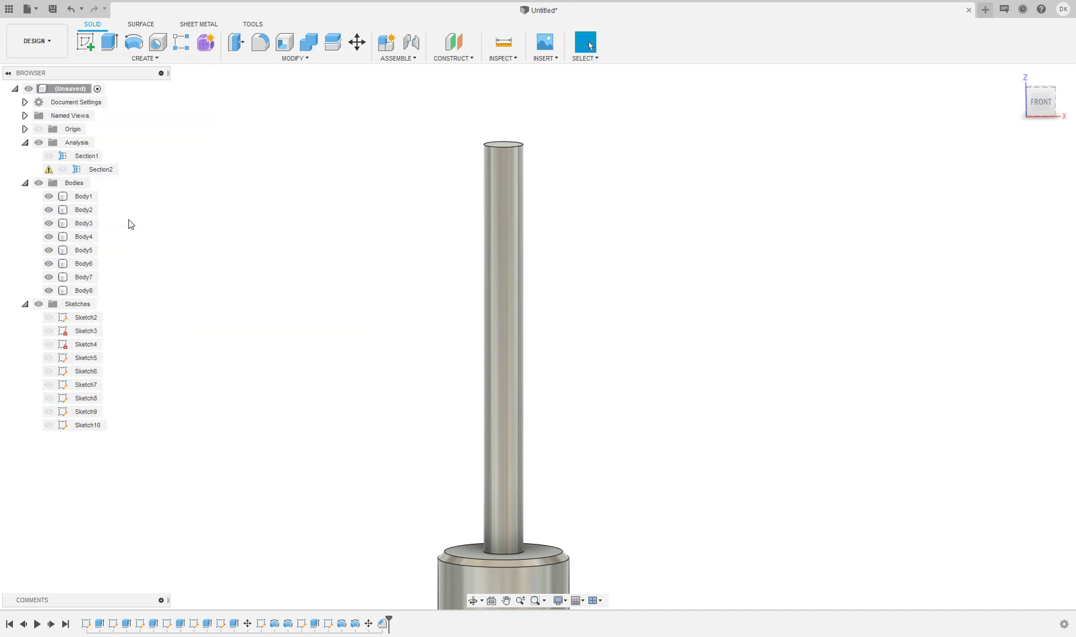
pyautogui.scroll(3, 489, 144)
pyautogui.scroll(1, 496, 156)
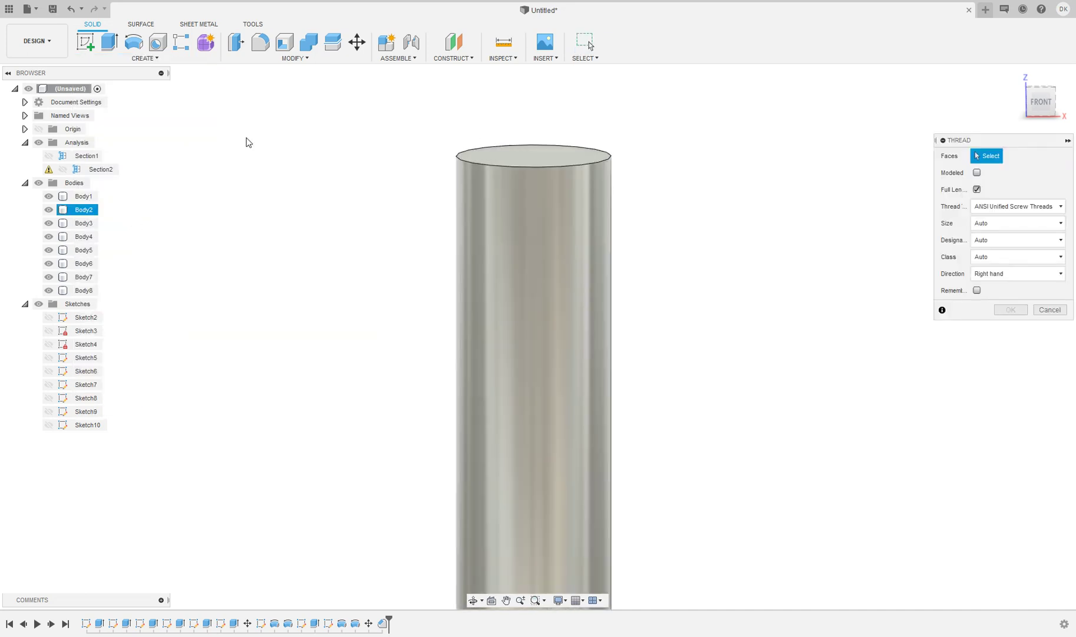
pyautogui.scroll(-2, 605, 195)
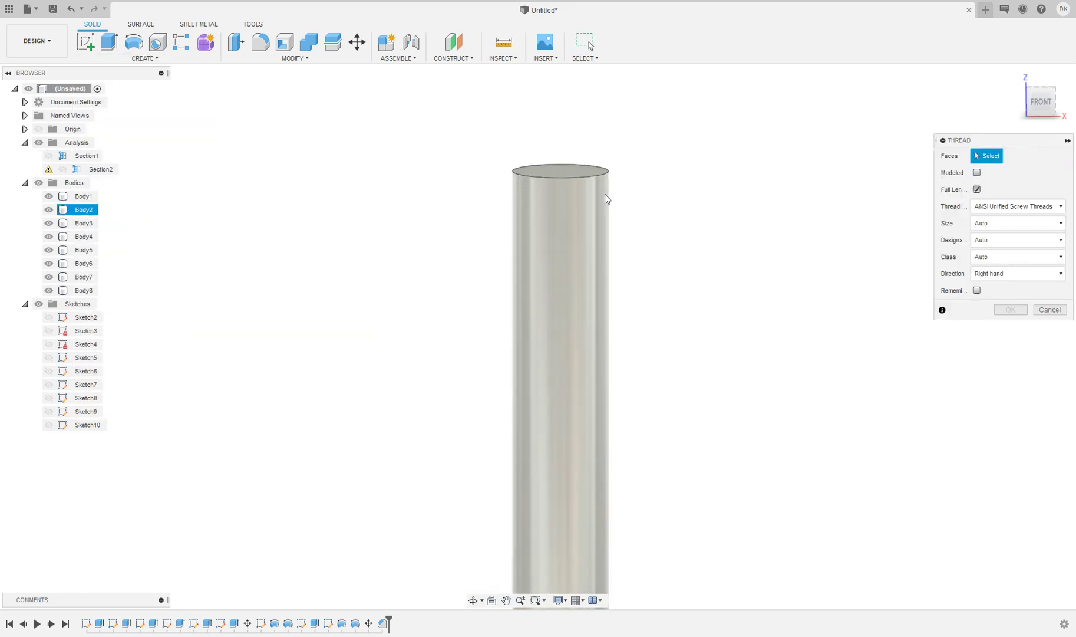
pyautogui.click(596, 195)
pyautogui.scroll(-1, 824, 230)
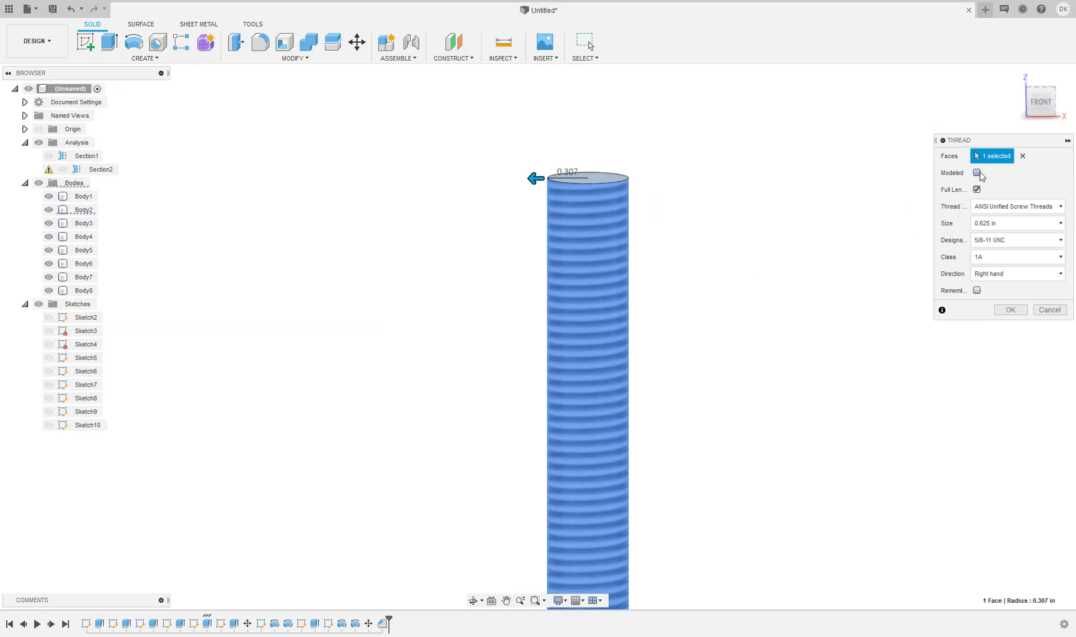
pyautogui.click(978, 172)
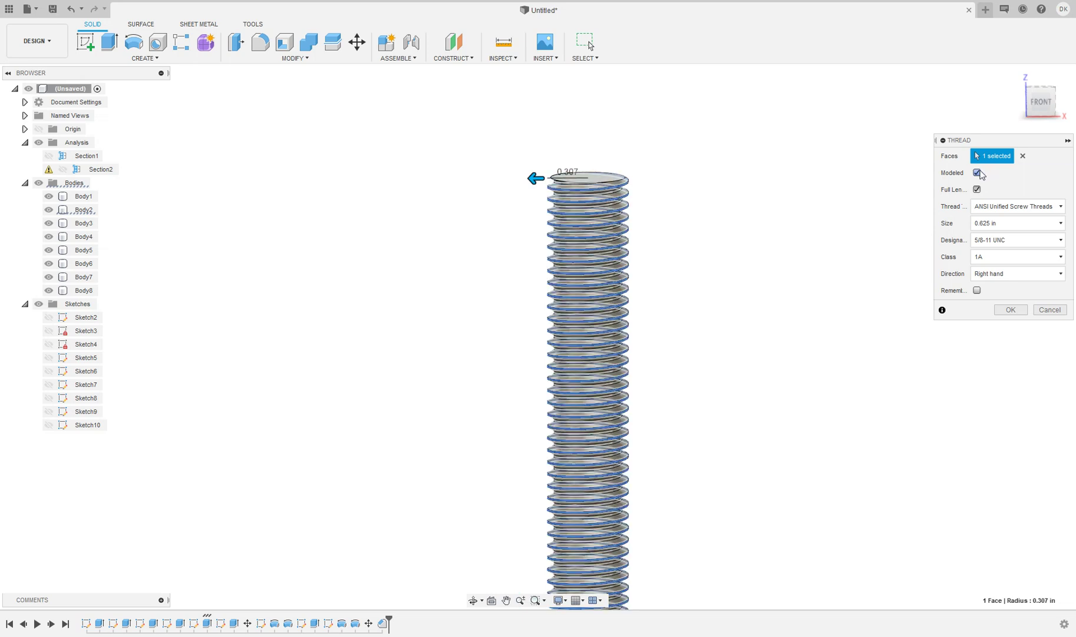
# Turn off full length for the rod's thread and set the thread length to 3.00 in
pyautogui.scroll(-3, 655, 237)
pyautogui.scroll(1, 655, 251)
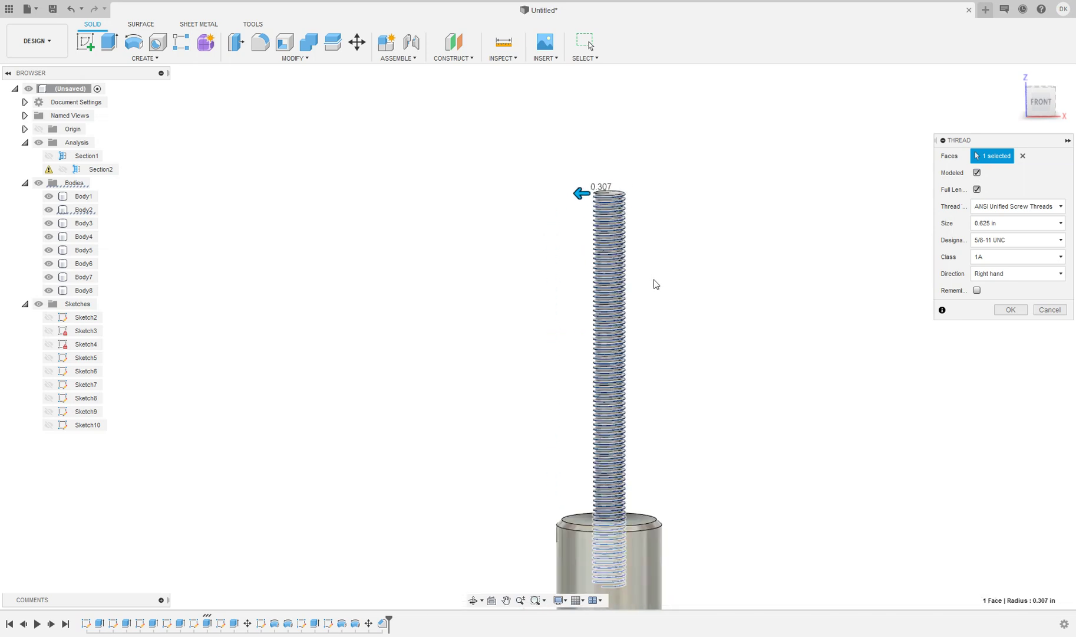
pyautogui.scroll(-1, 755, 412)
pyautogui.scroll(1, 641, 558)
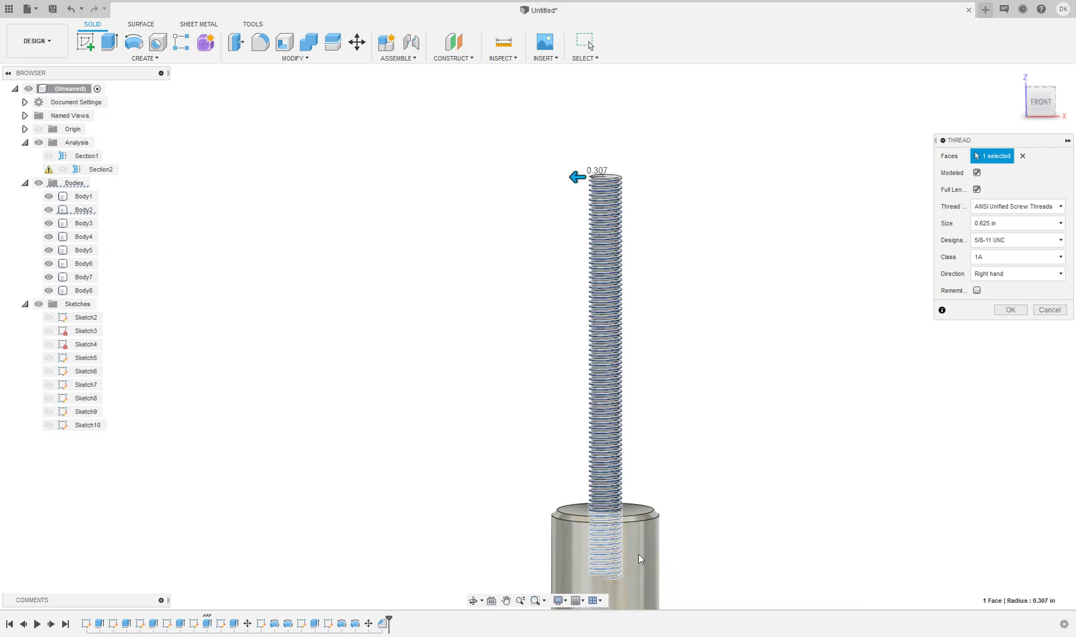
pyautogui.scroll(2, 662, 248)
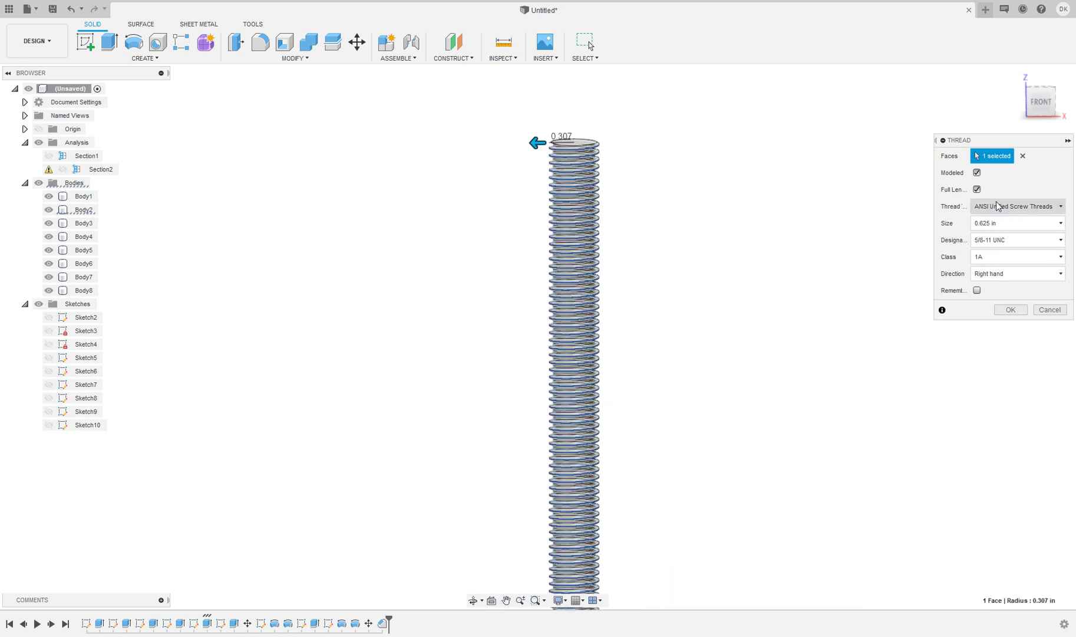
pyautogui.click(977, 190)
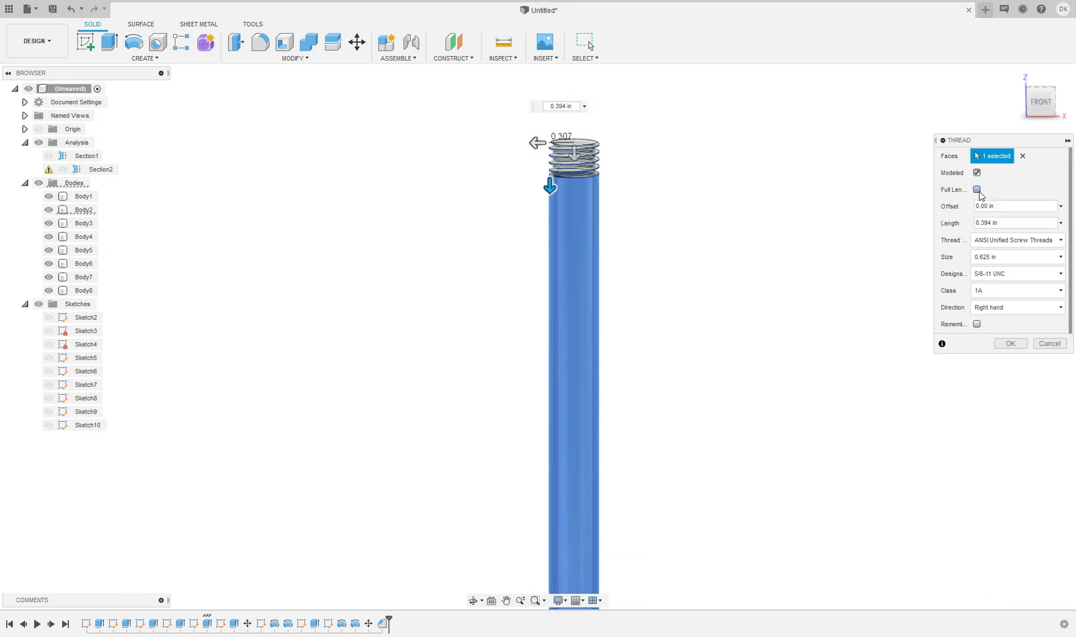
pyautogui.click(1003, 223)
pyautogui.write('3')
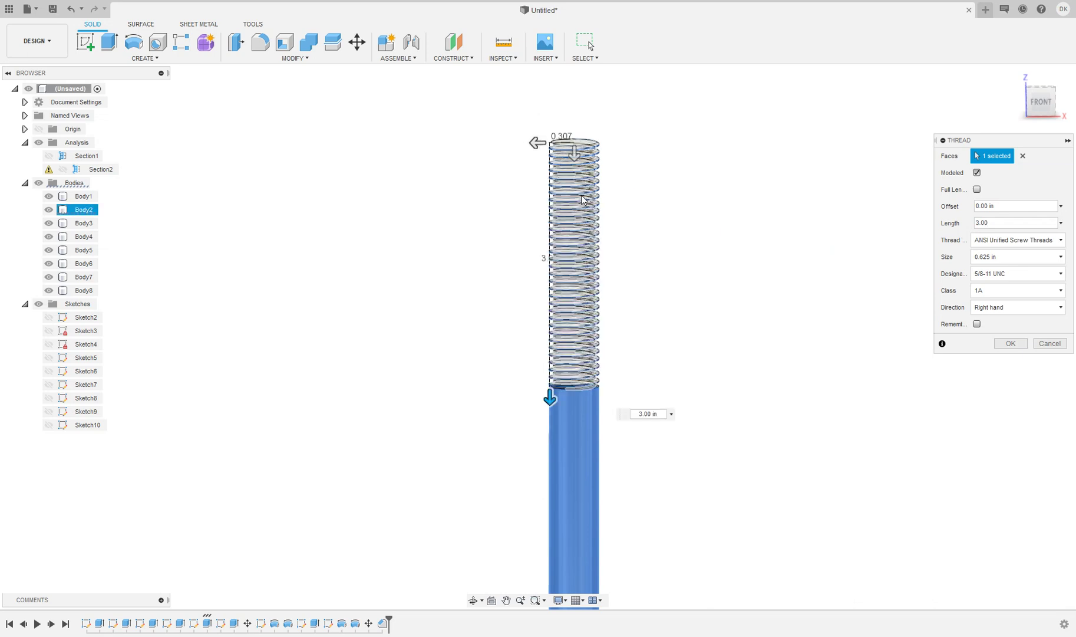
pyautogui.scroll(-2, 783, 318)
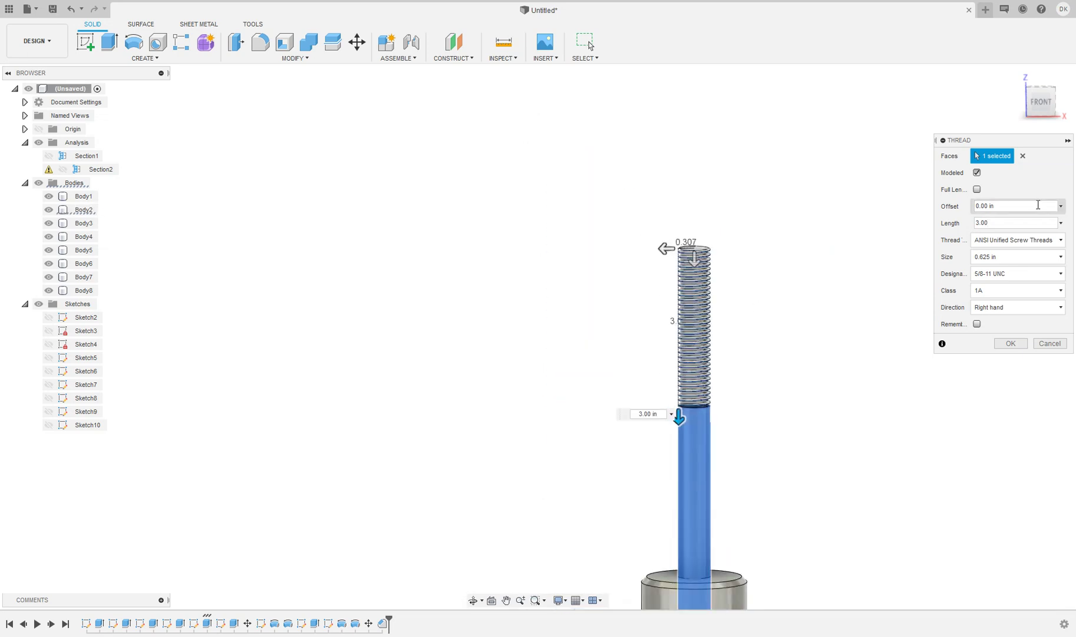
# Shorten the thread at the rod's free end to a length of 1.00 in
pyautogui.click(1014, 223)
pyautogui.write('1')
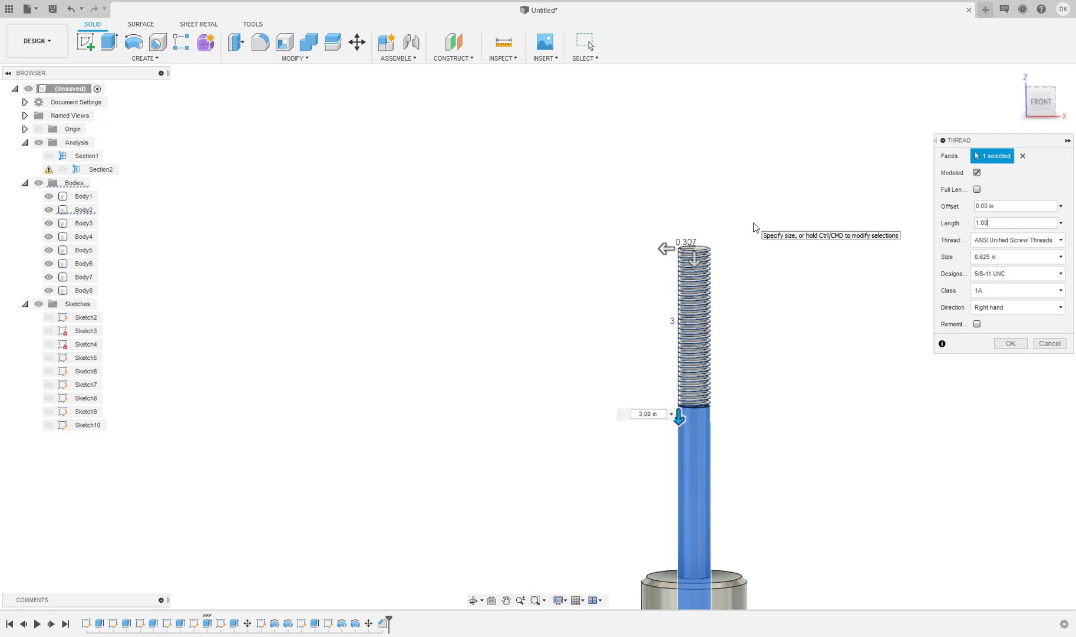
pyautogui.write('.00')
pyautogui.scroll(2, 714, 303)
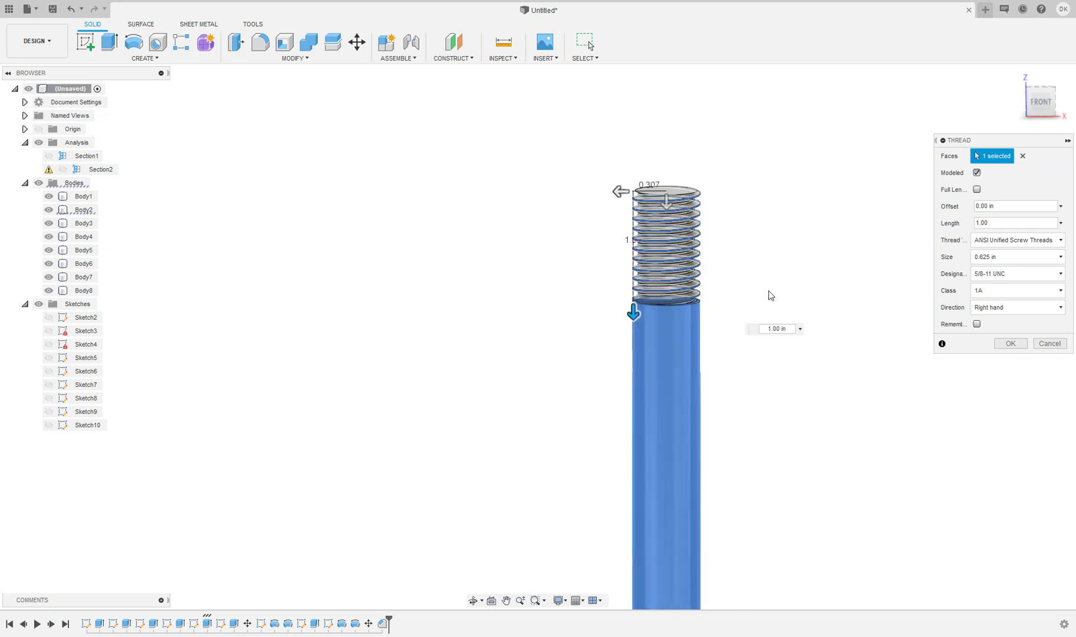
# Change the rod's thread type to ANSI Metric M Profile and create the thread
pyautogui.click(981, 240)
pyautogui.click(985, 281)
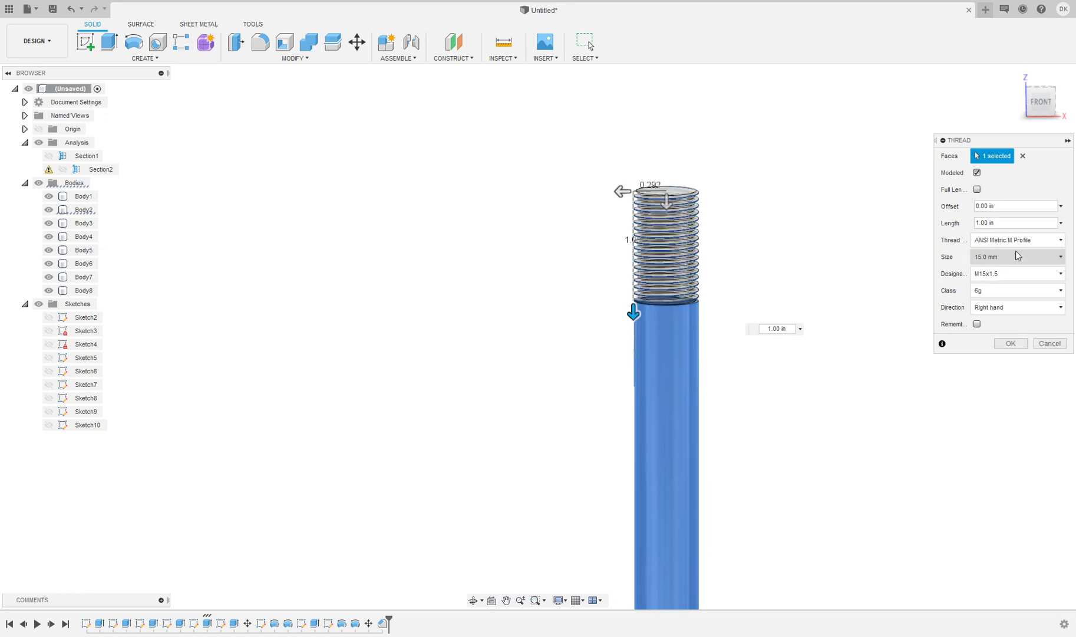
pyautogui.scroll(3, 796, 194)
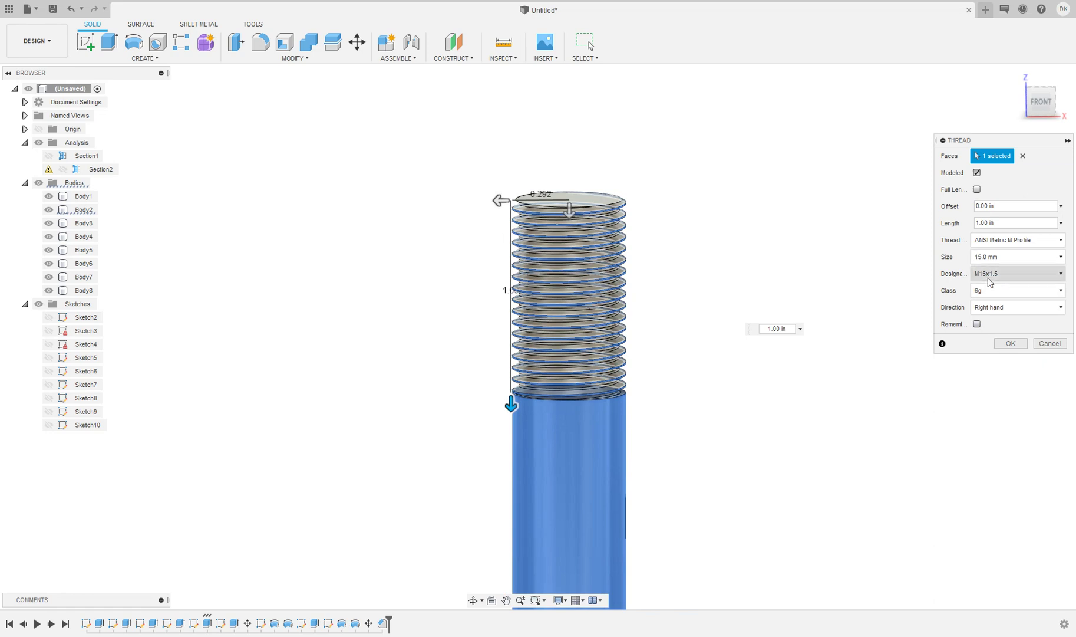
pyautogui.click(1009, 344)
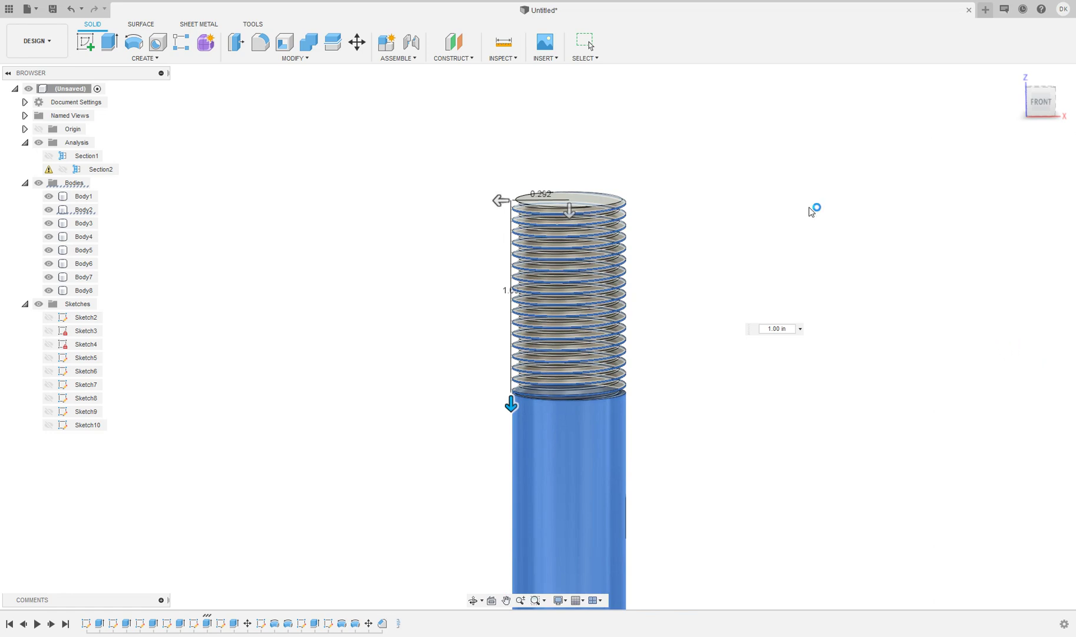
# Examine the threaded rod end and the chamfered cylinder from an angled overall view
pyautogui.click(1043, 104)
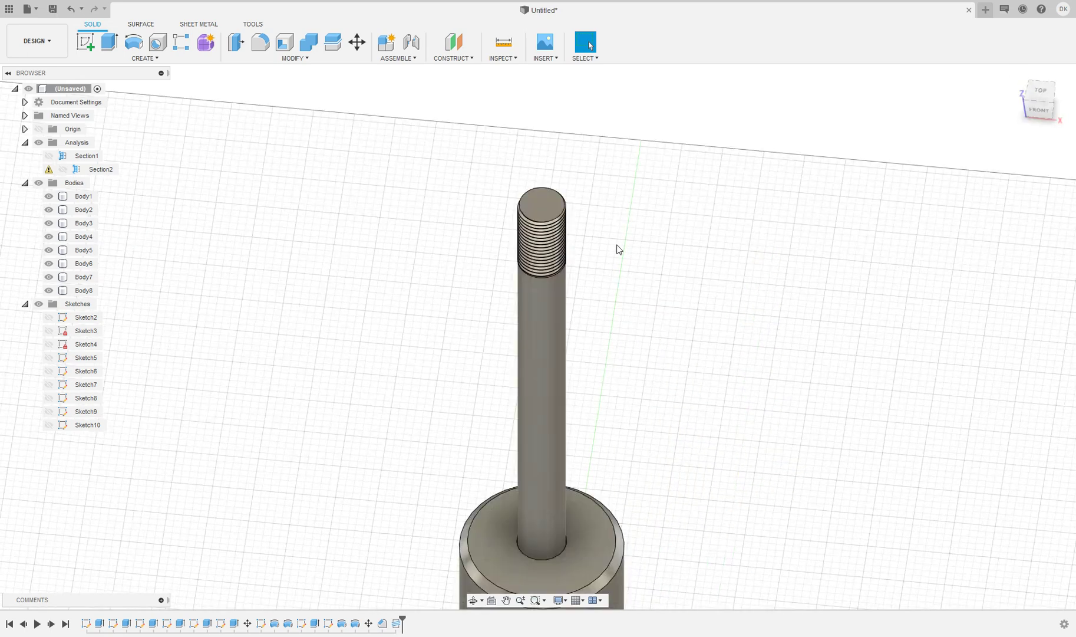
pyautogui.scroll(-5, 699, 336)
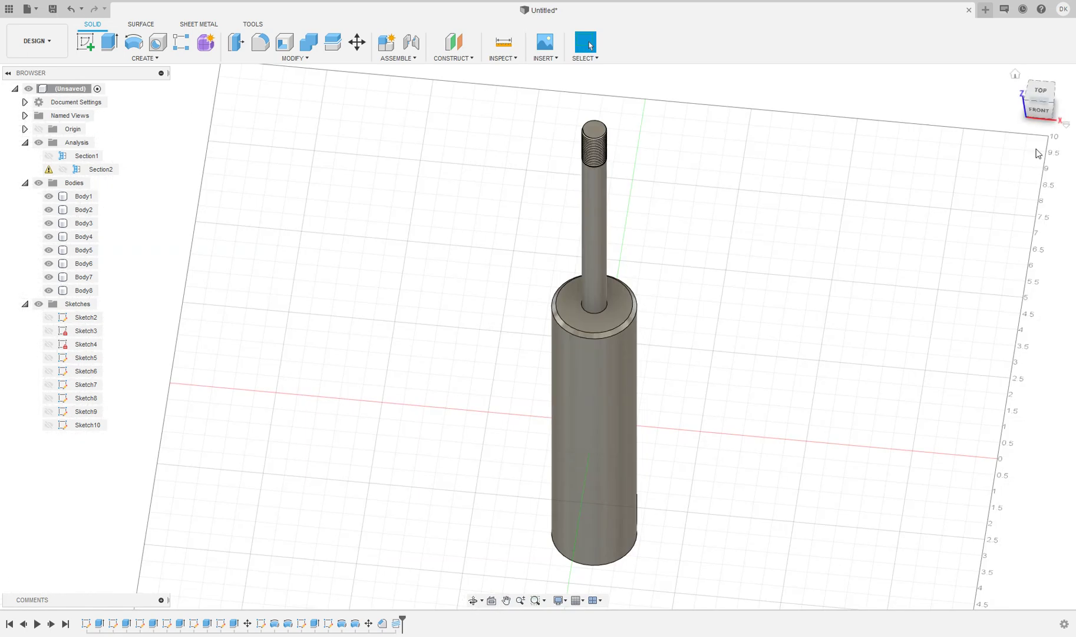
pyautogui.keyDown('shift'); pyautogui.moveTo(966, 194); pyautogui.dragTo(817, 301, button='middle'); pyautogui.keyUp('shift')
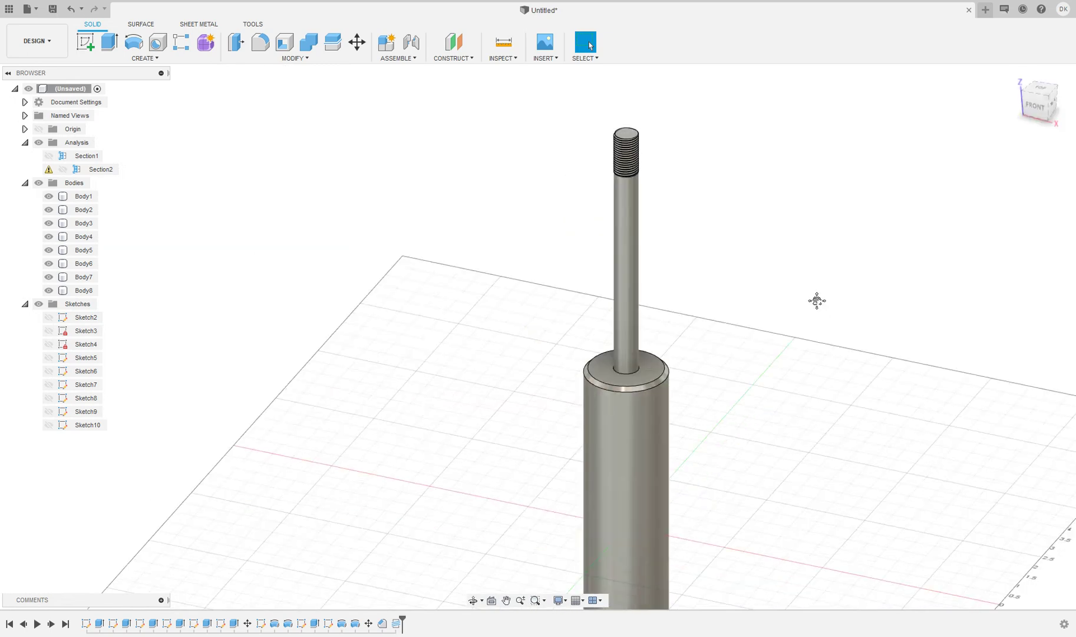
pyautogui.scroll(-5, 665, 171)
pyautogui.click(597, 276)
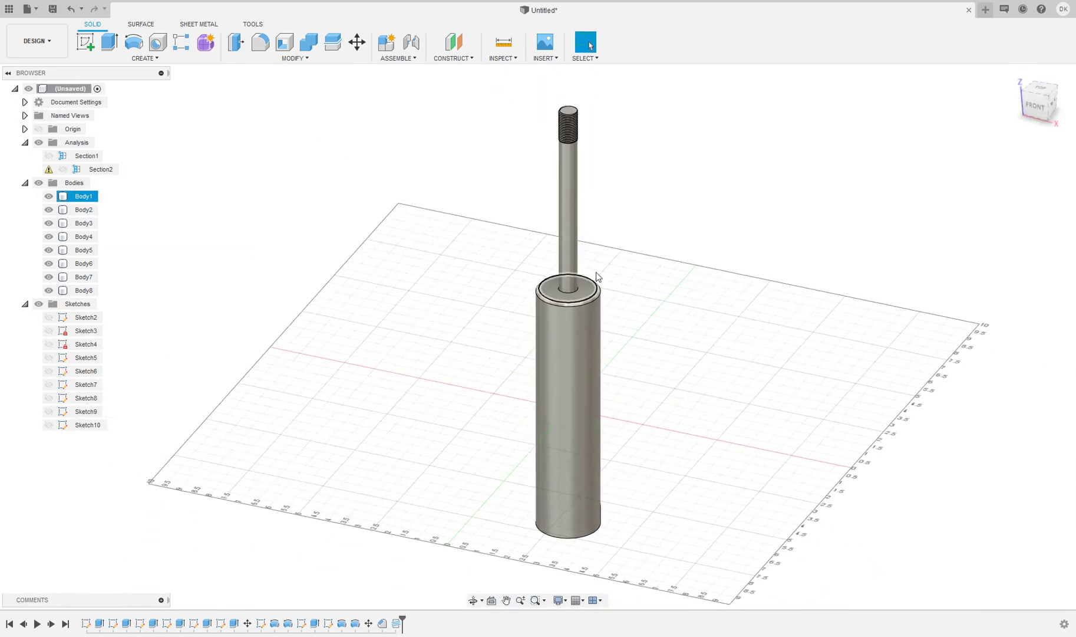
pyautogui.click(597, 276)
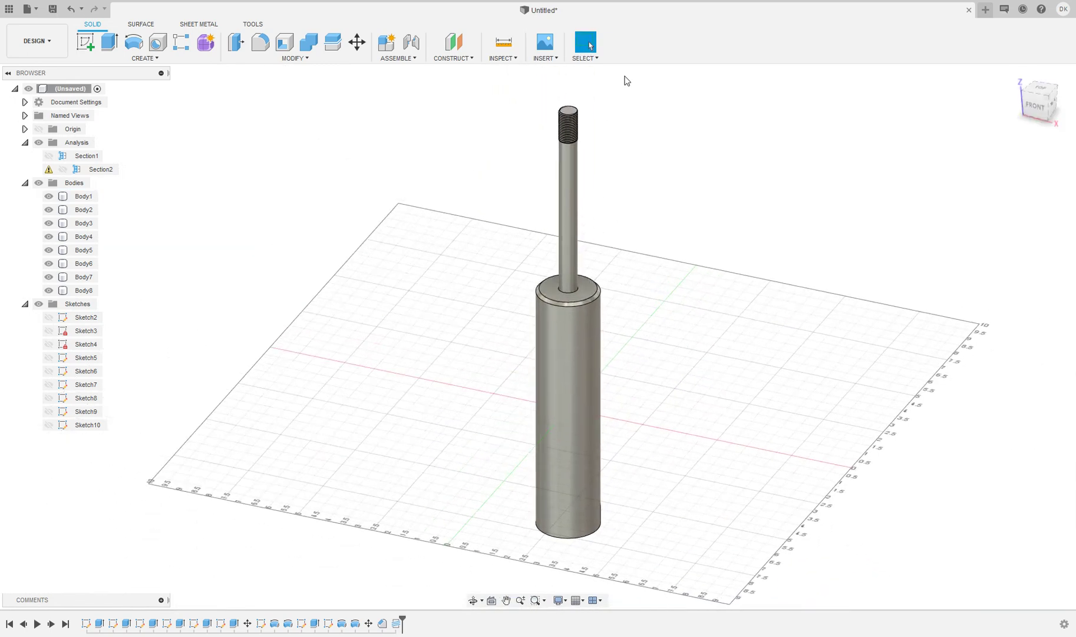